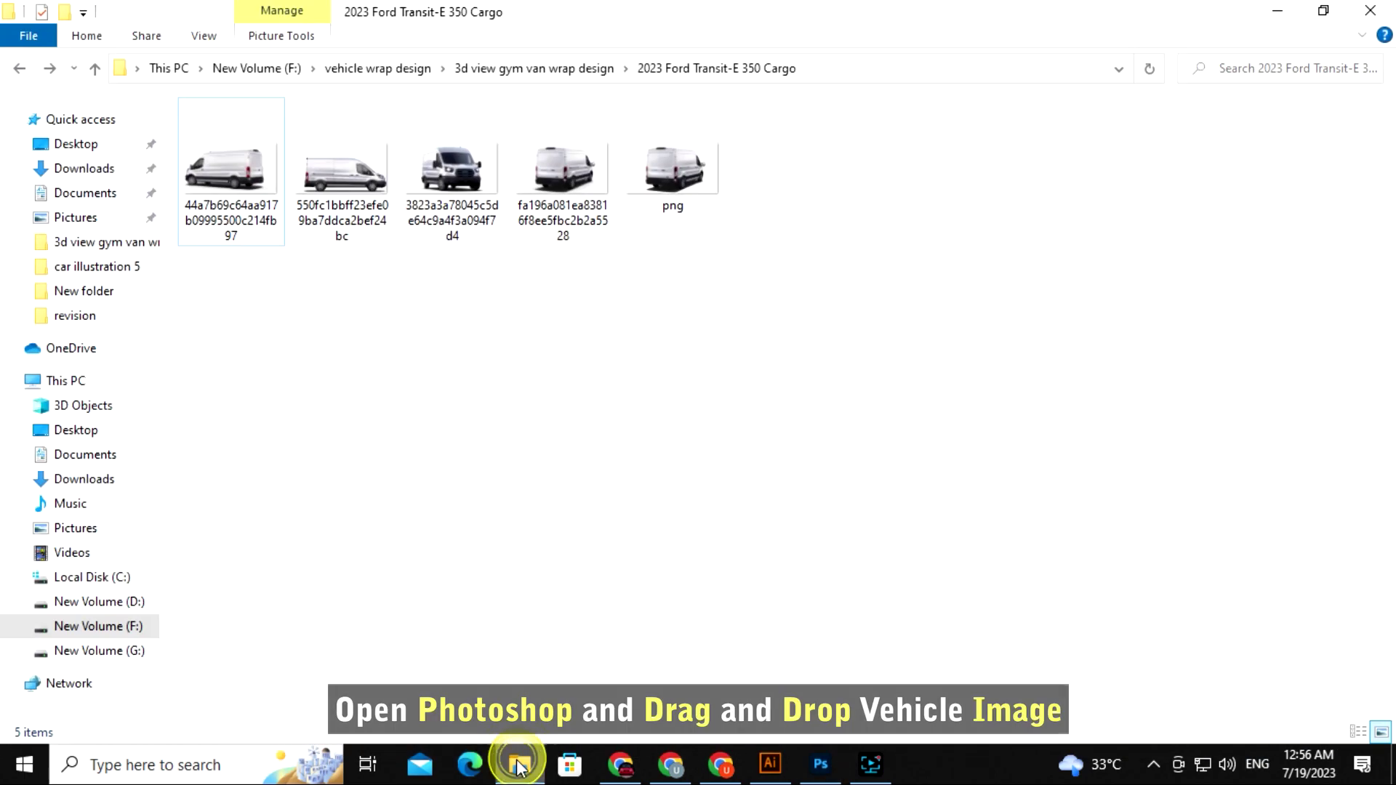
Step: Open the rear three-quarter van image named png in Photoshop
left_click(671, 173)
left_click_drag(670, 173, 489, 75)
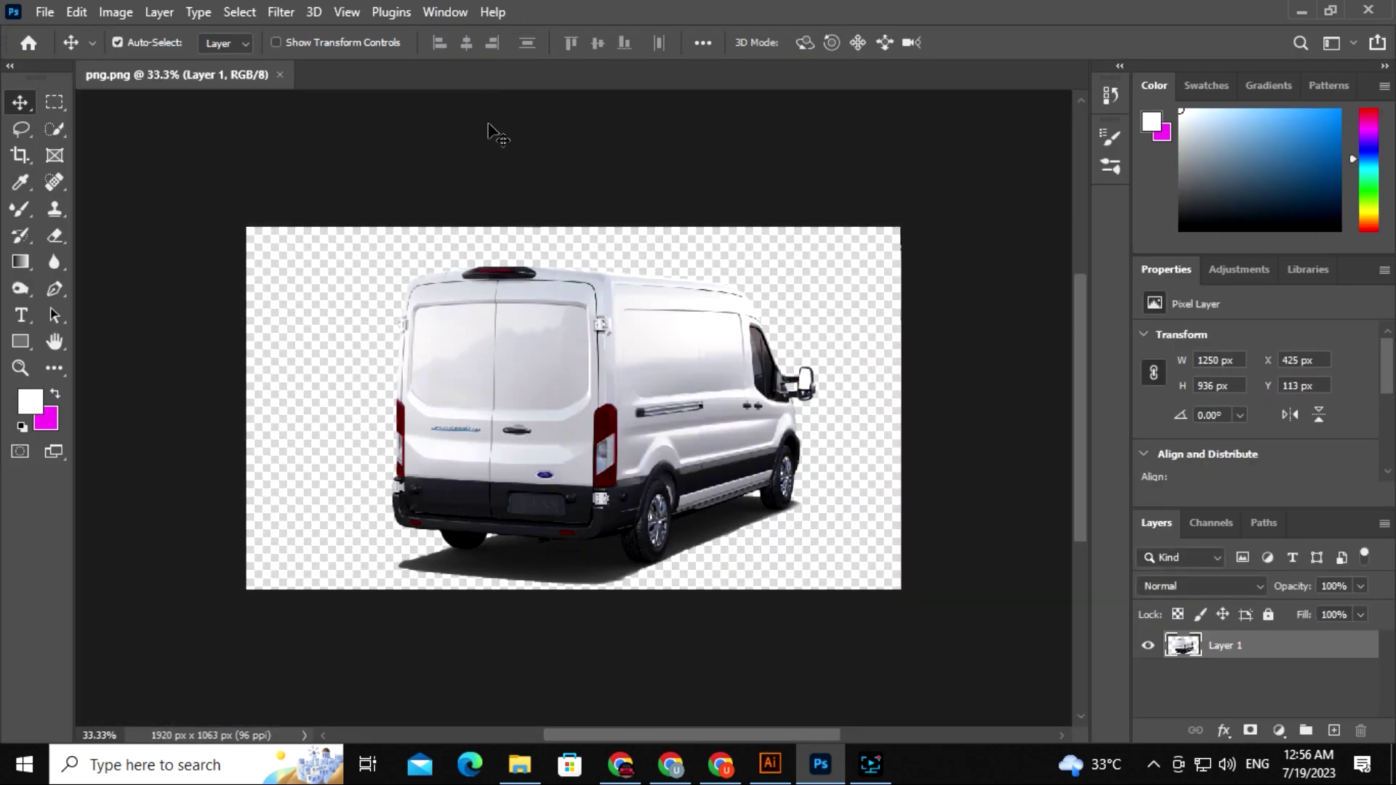
key("ctrl+equal")
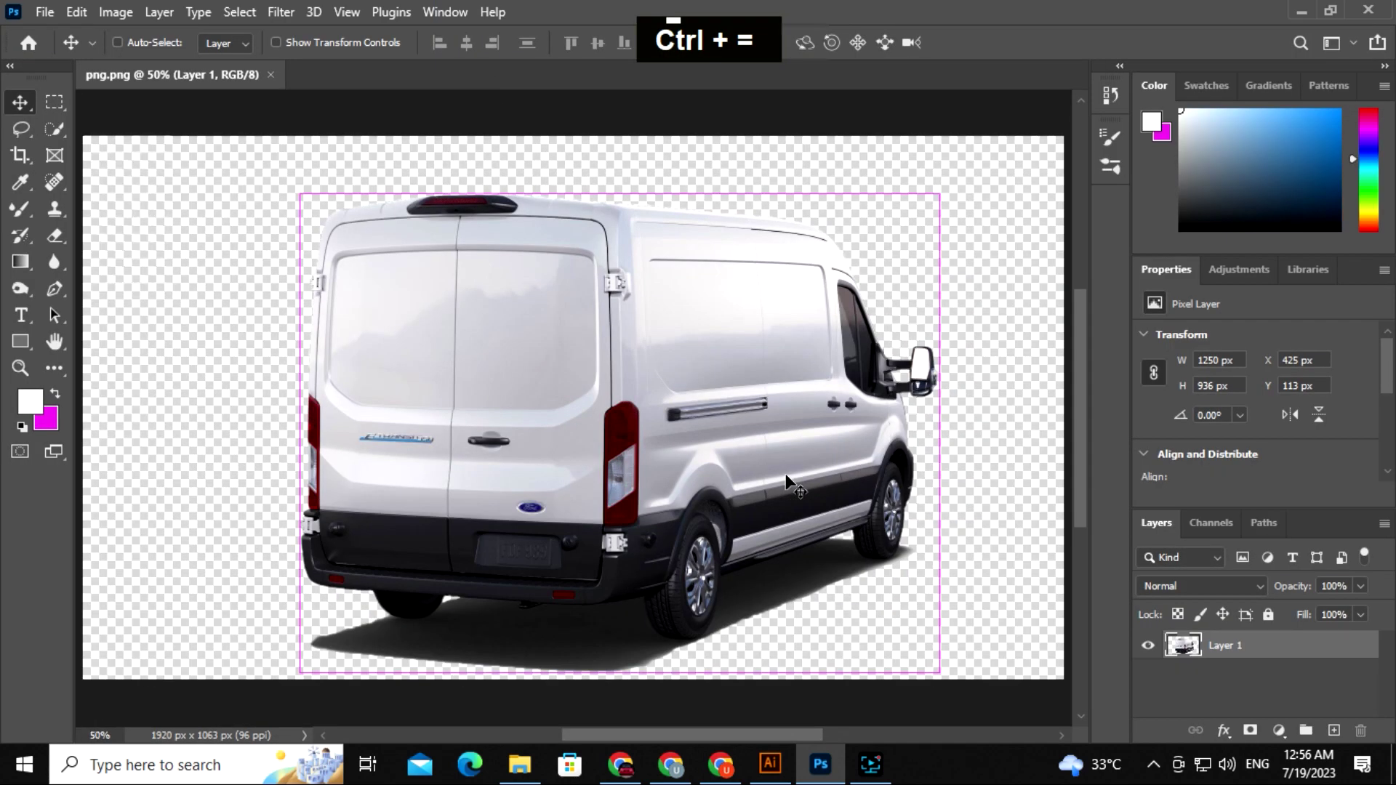
key("ctrl+equal")
key("space")
left_click_drag(760, 485, 665, 457)
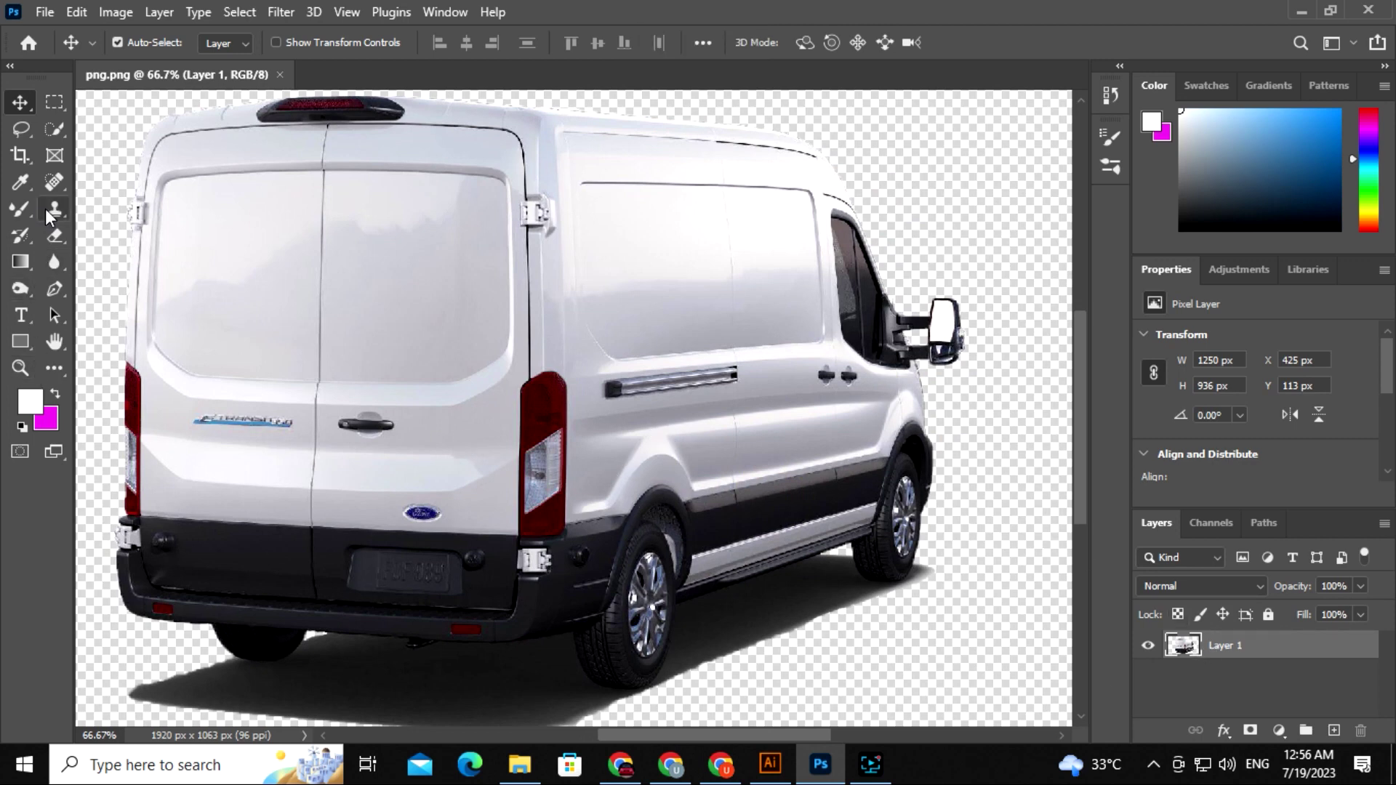
Step: Activate the Pen tool and set its drawing mode to Shape
right_click(50, 292)
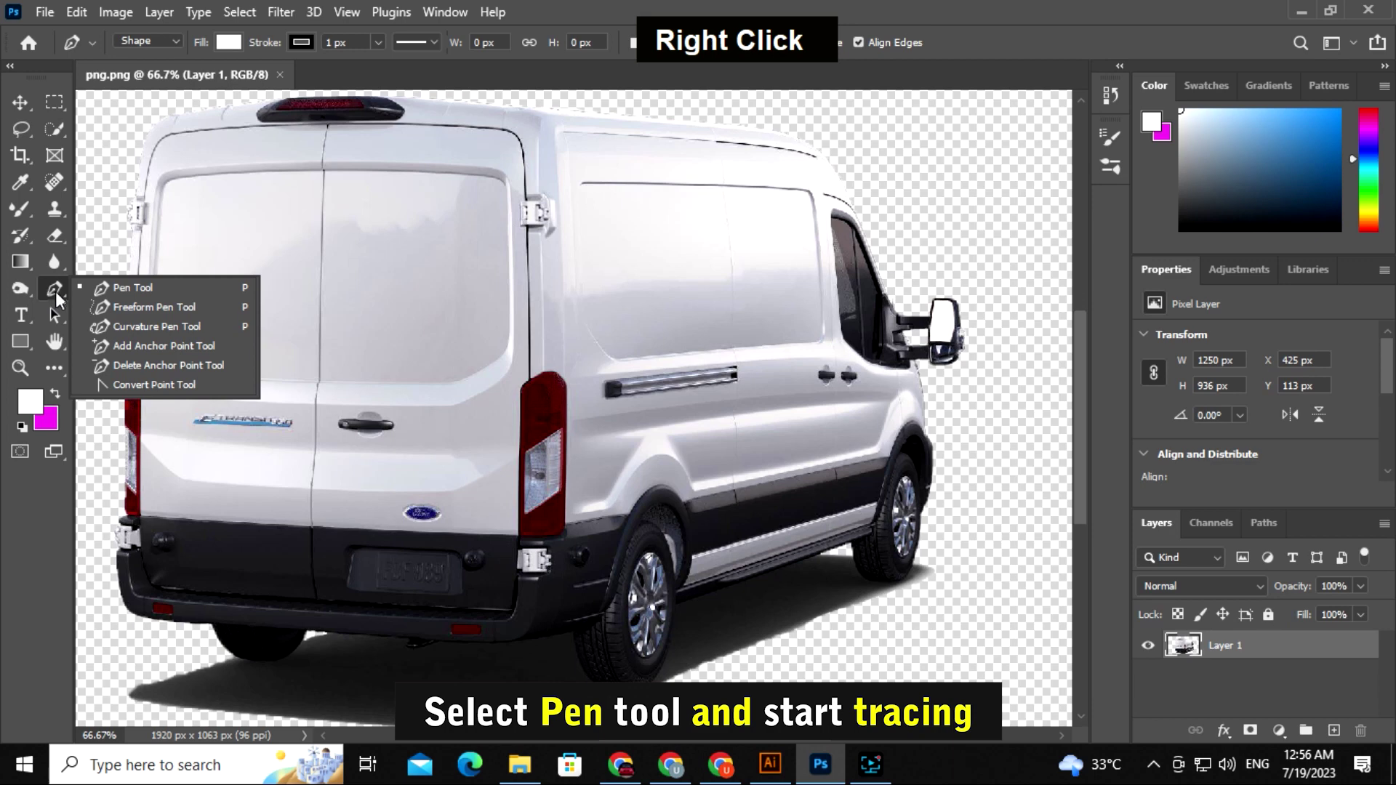
left_click(122, 290)
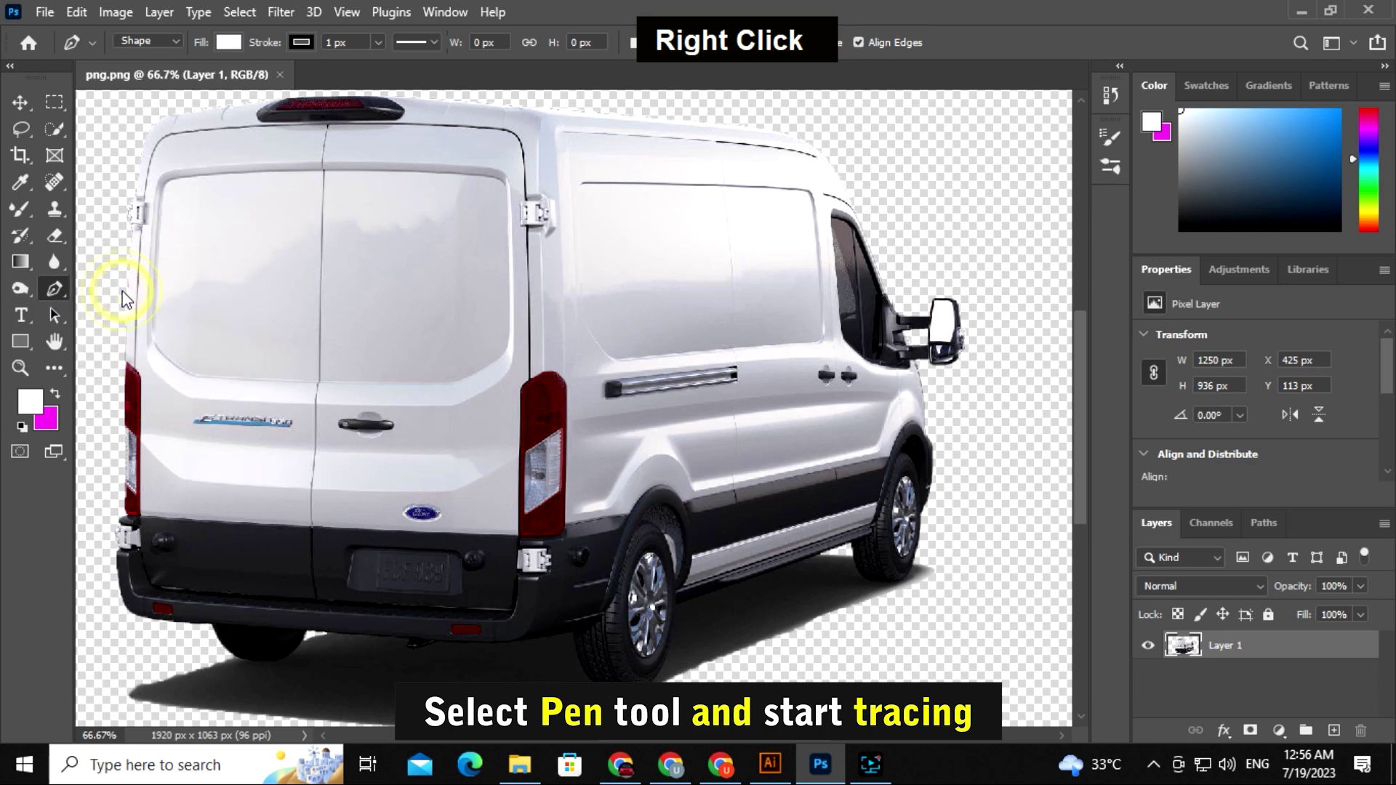
left_click(176, 41)
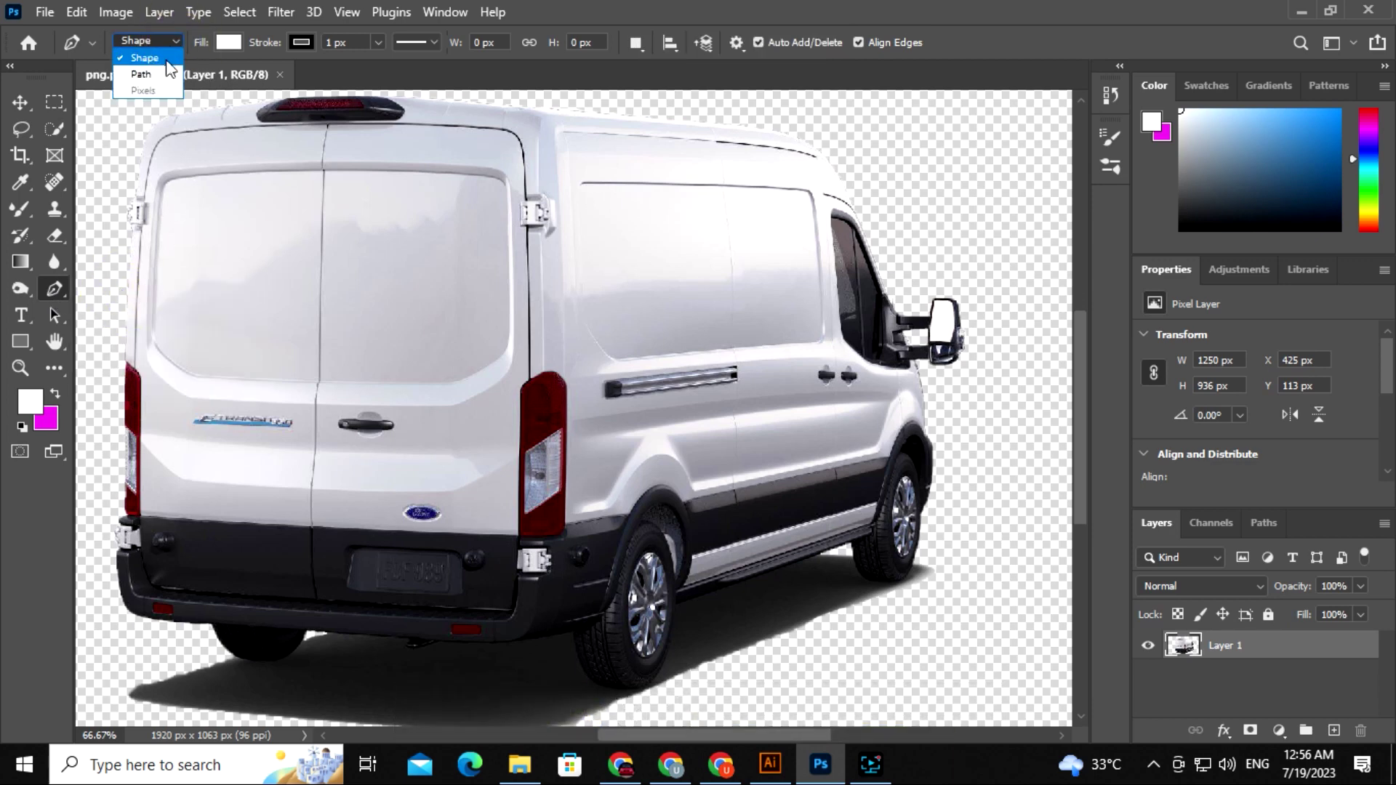
left_click(162, 58)
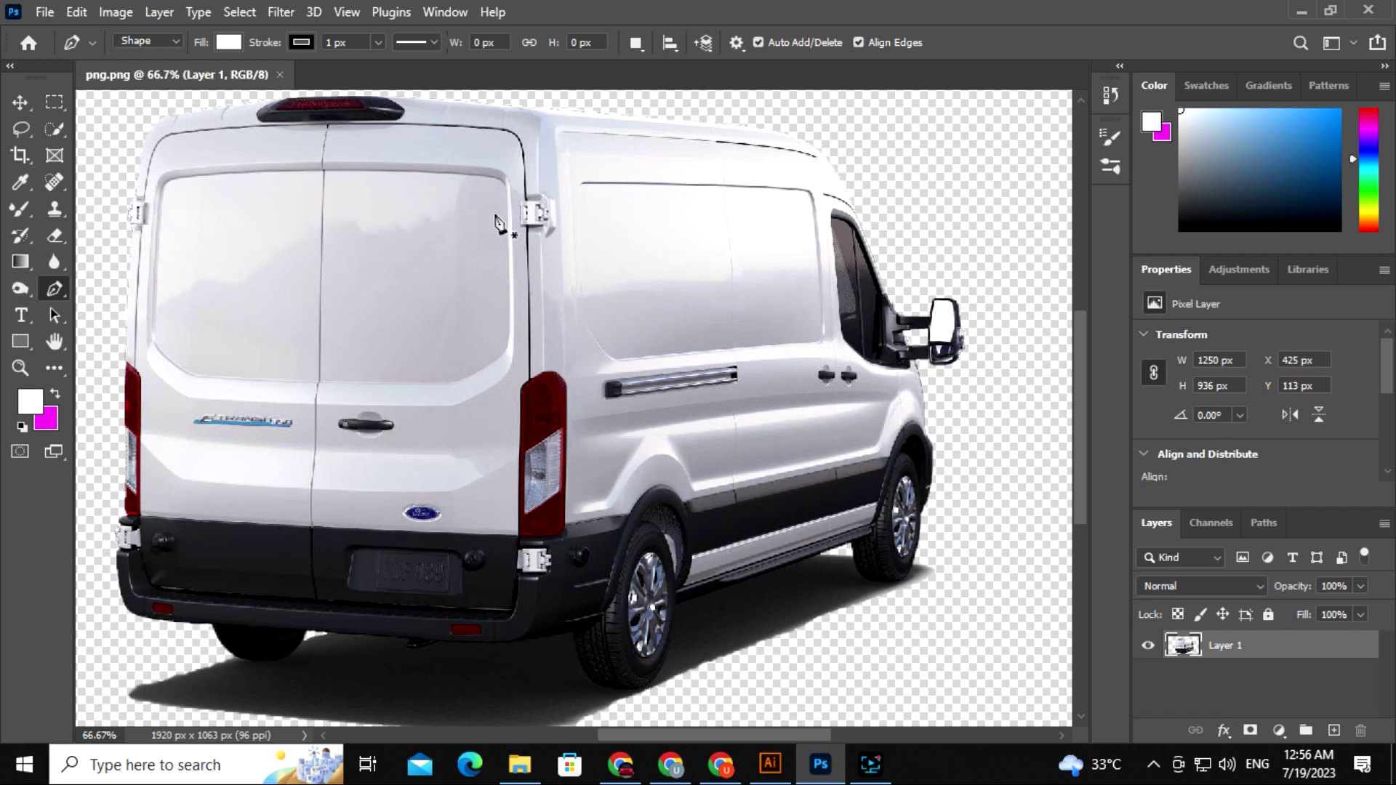
Step: Set the Pen tool's shape fill colour to red
left_click(229, 42)
left_click(231, 150)
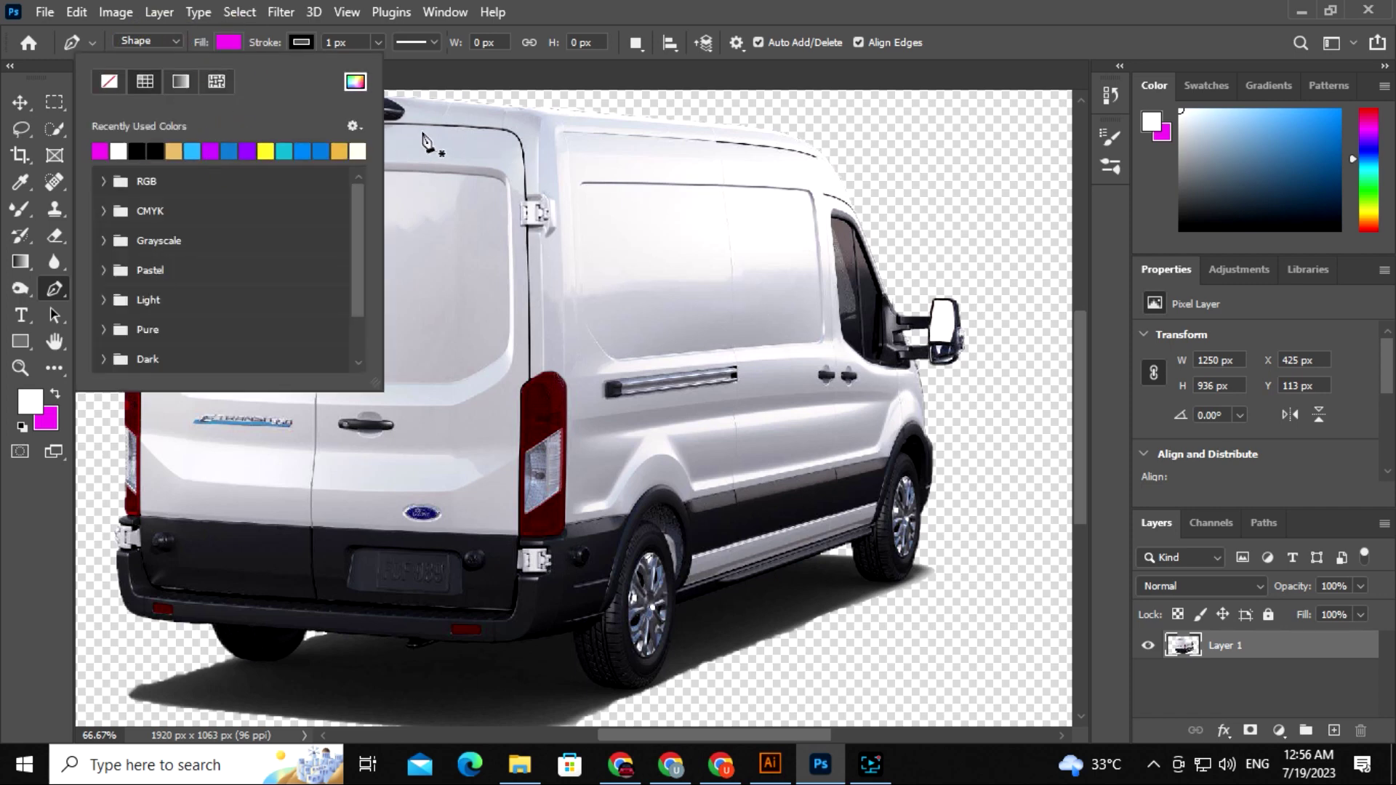
left_click(355, 83)
left_click(1029, 166)
left_click(985, 173)
left_click(1166, 154)
left_click(391, 67)
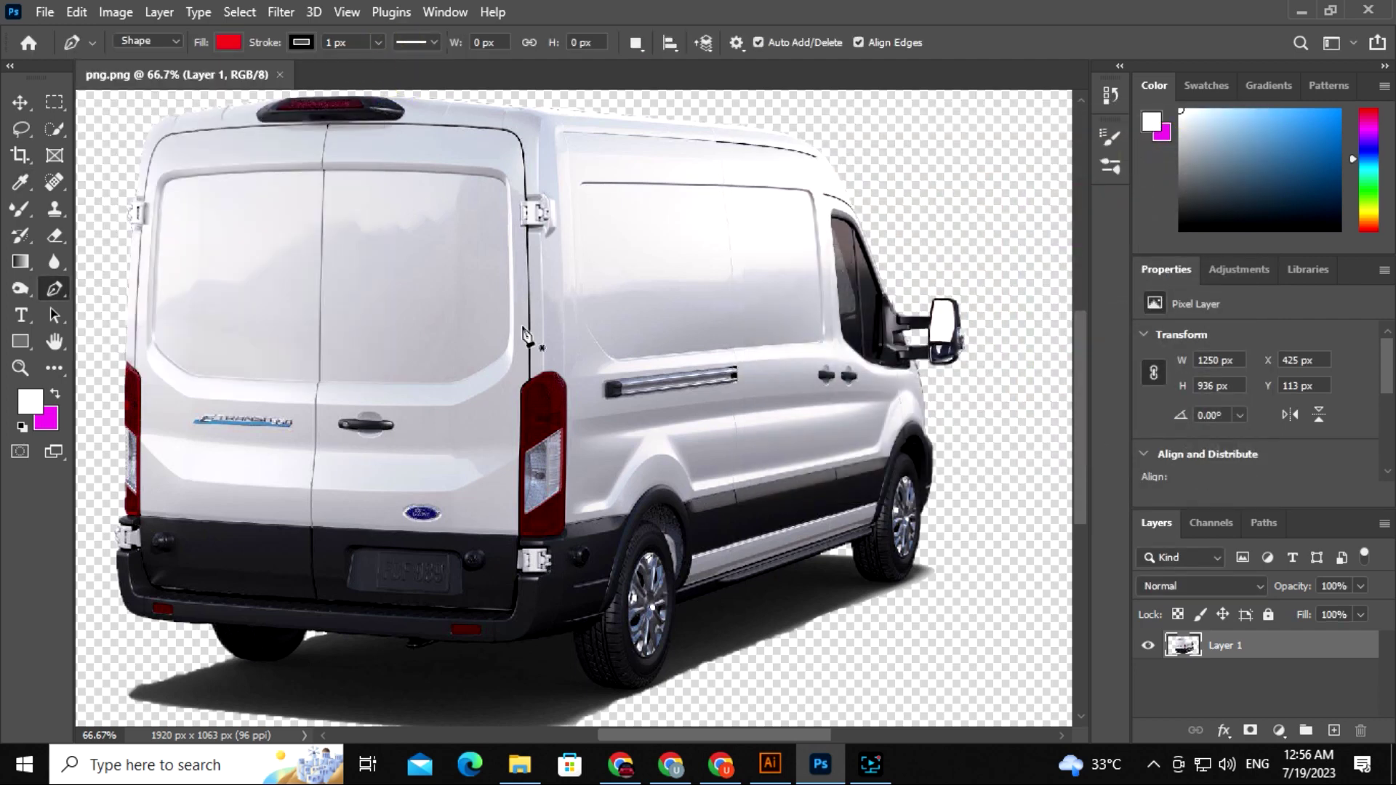
Step: Turn off the shape stroke in preparation for tracing from the tail light beside the van's side panel
key("space")
left_click_drag(537, 340, 532, 395)
key("ctrl+equal")
key("ctrl+equal")
key("ctrl+equal")
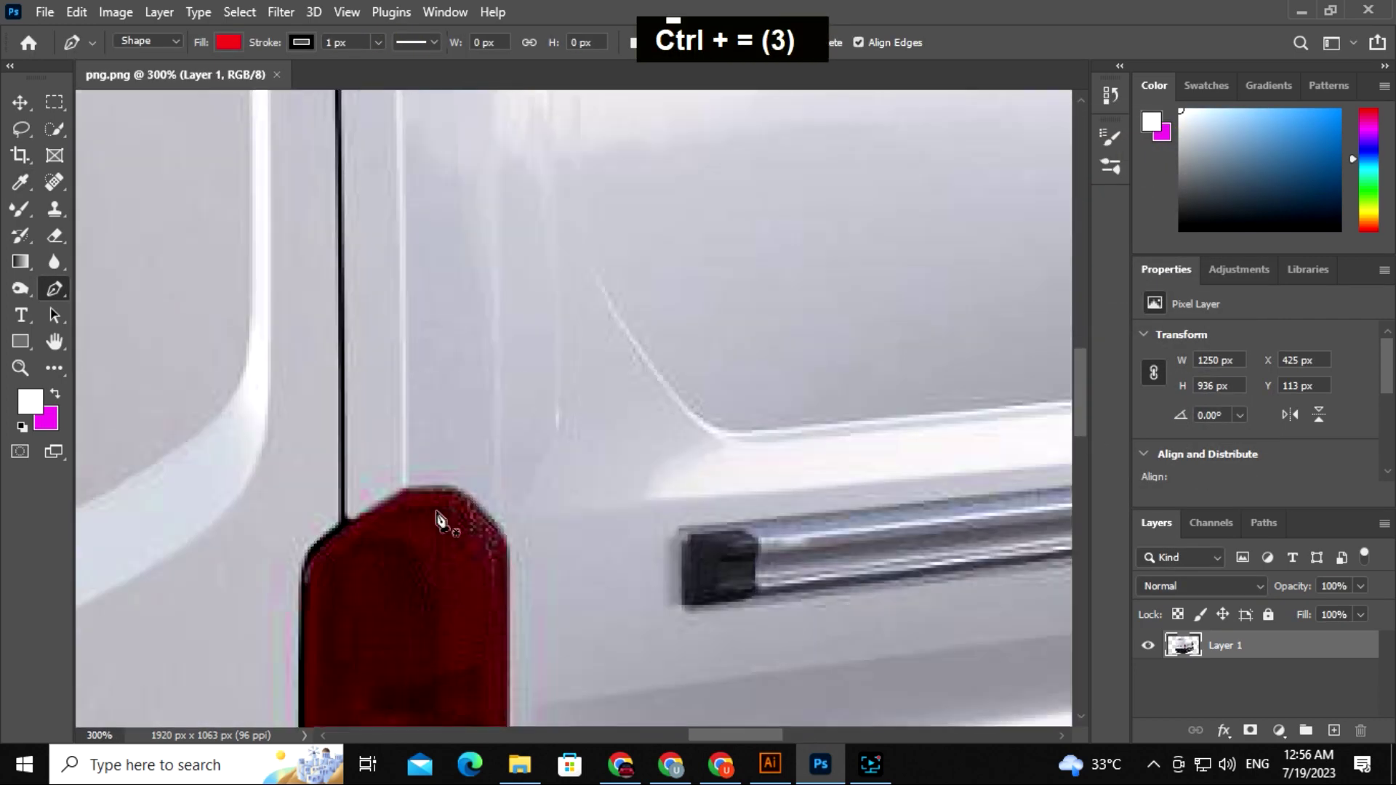
key("space")
left_click_drag(365, 513, 552, 532)
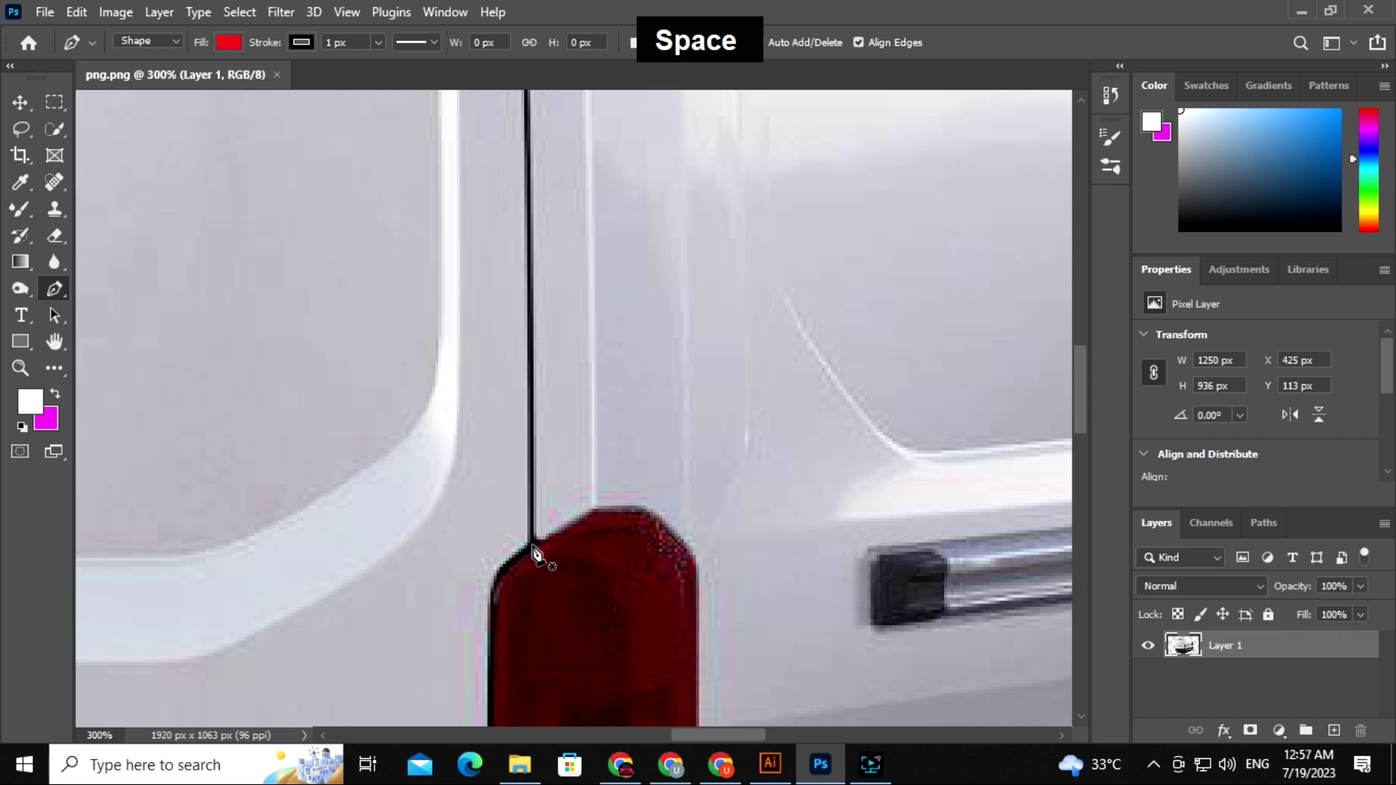
left_click(301, 43)
left_click(183, 80)
left_click(497, 72)
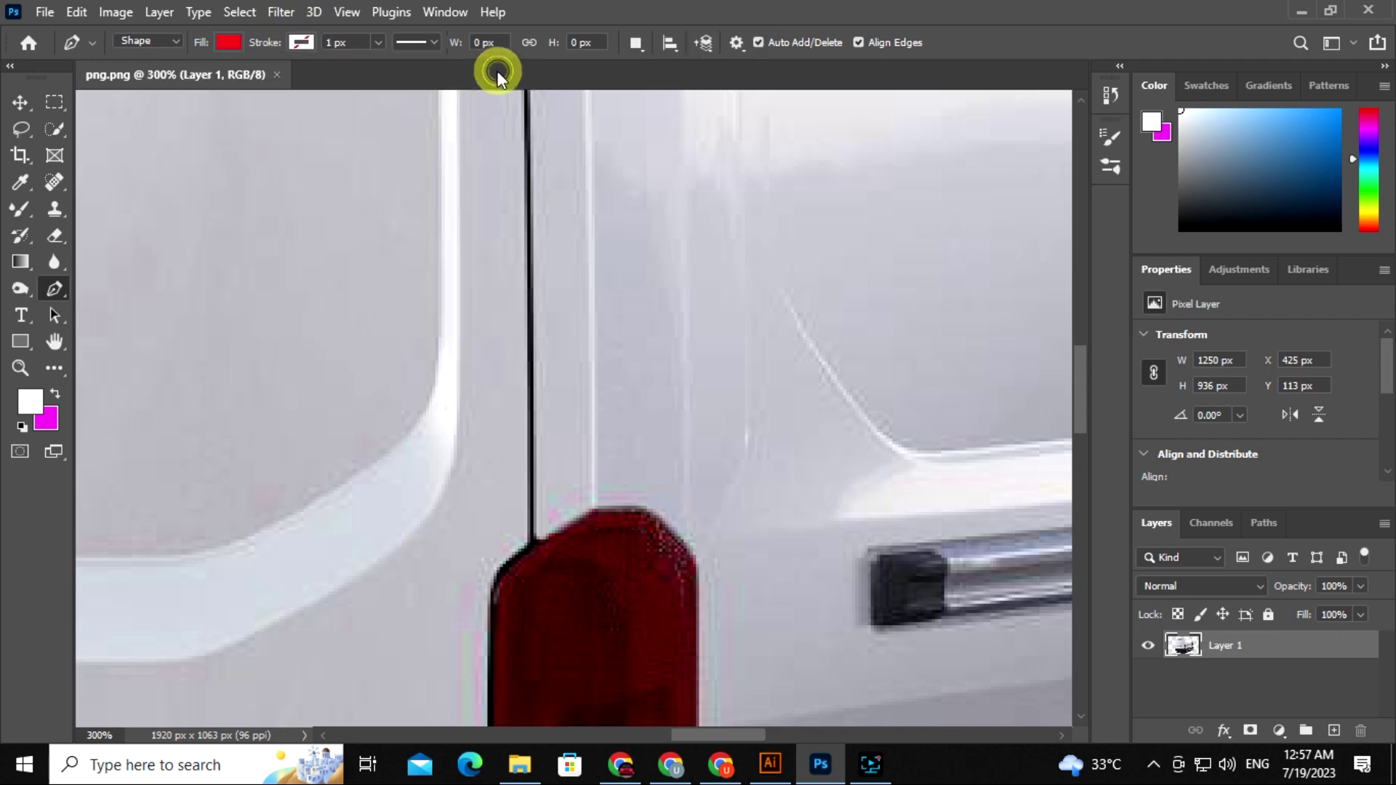
Step: Start the side-panel outline at the tail light's upper edge and trace up the rear door seam to the upper hinge
left_click(532, 542)
key("space")
left_click_drag(523, 352, 542, 499)
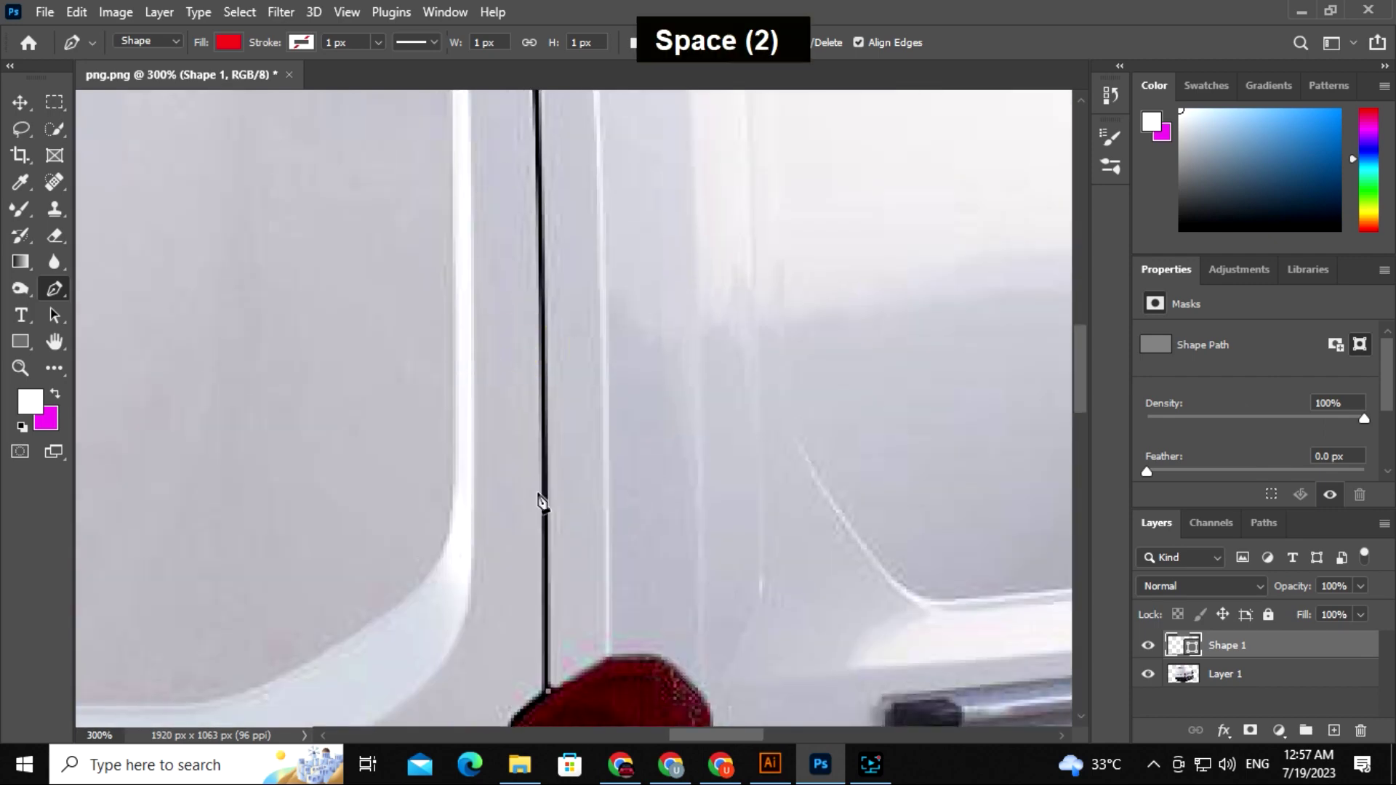
key("ctrl+minus")
left_click(549, 139)
key("space")
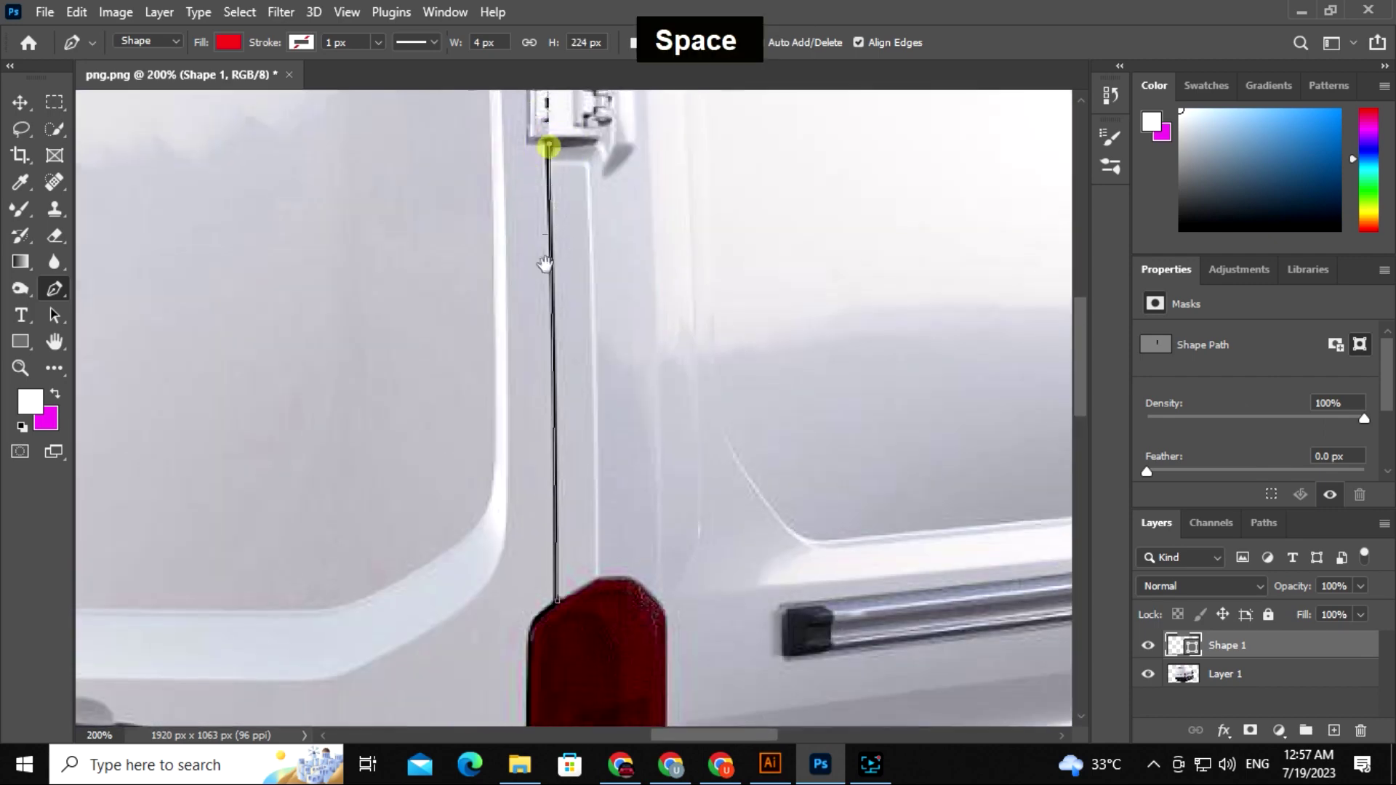
left_click_drag(550, 144, 544, 316)
left_click(536, 275)
Step: Trace the curve around the rear door's upper corner and extend the path to the roof edge
key("space")
left_click_drag(492, 228, 487, 396)
left_click_drag(485, 299, 436, 286)
key("alt")
left_click(489, 303, "alt")
left_click_drag(465, 293, 452, 329)
left_click(467, 294, "alt")
key("space")
left_click_drag(509, 232, 507, 236)
left_click(477, 253, "alt")
Step: Extend the outline forward along the roof edge and lower the Shape 1 layer's opacity to 13%
key("space")
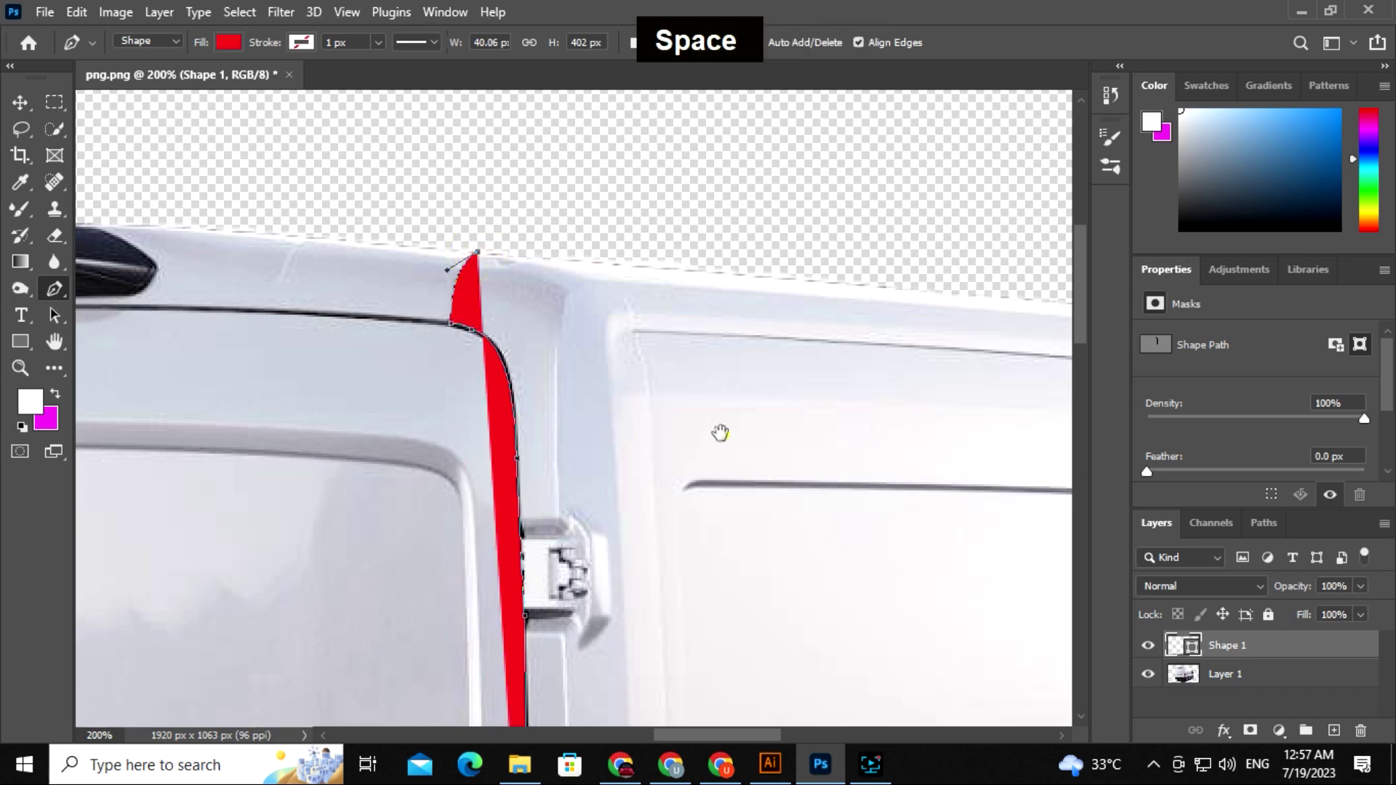
left_click_drag(720, 433, 530, 390)
left_click_drag(714, 248, 796, 252)
left_click(714, 248, "alt")
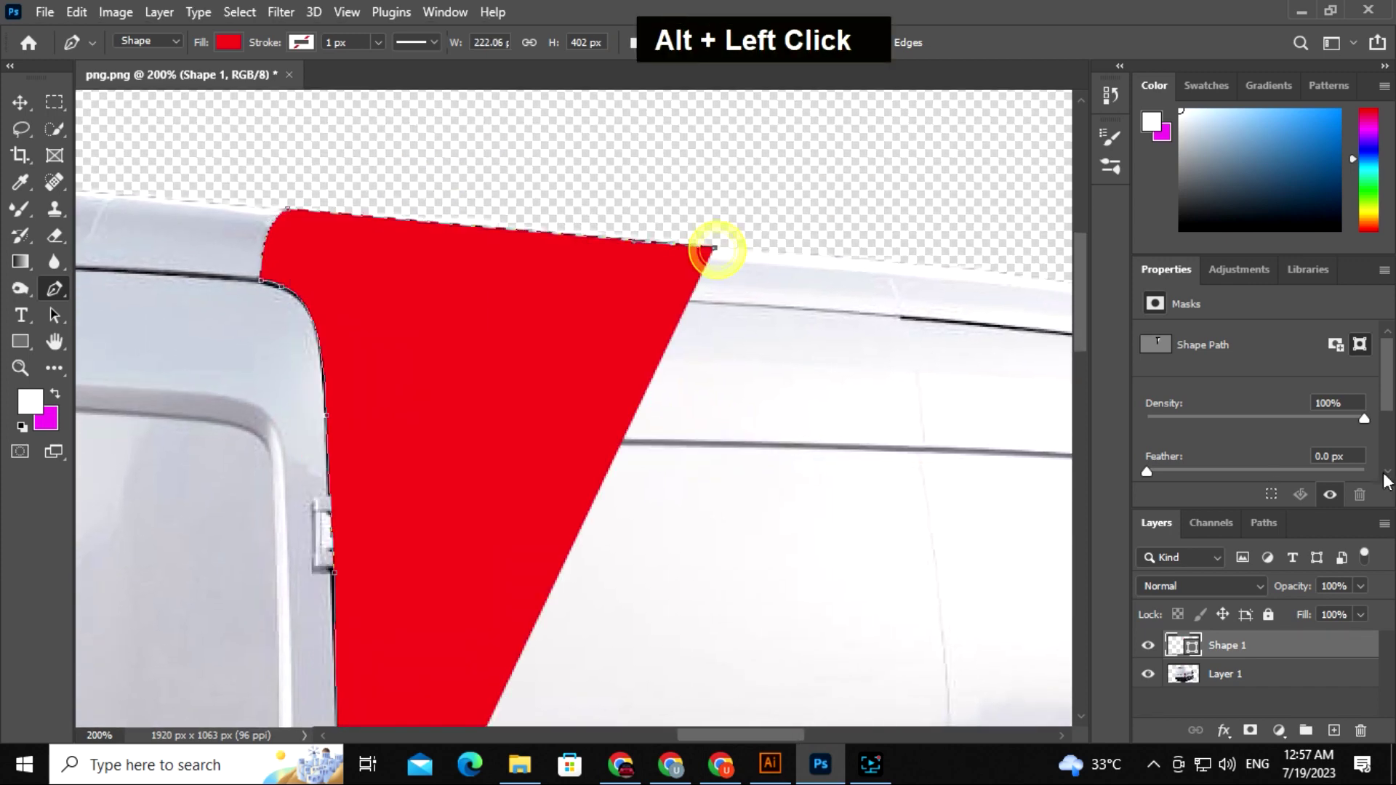
left_click(1360, 586)
left_click_drag(1360, 608, 1295, 613)
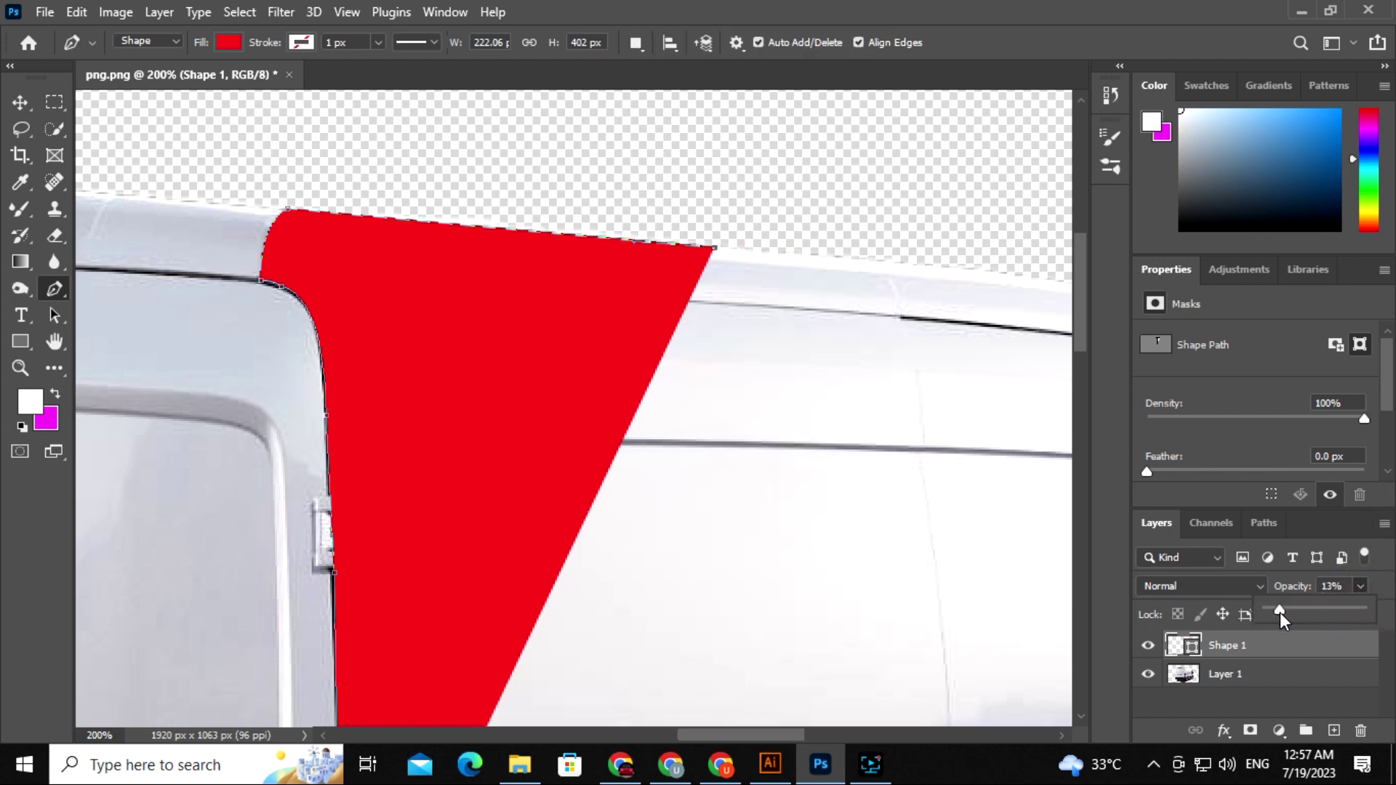
Step: Continue the outline along the front part of the roof and curve it down towards the windshield pillar
key("space")
left_click_drag(802, 396, 400, 376)
left_click_drag(736, 285, 750, 283)
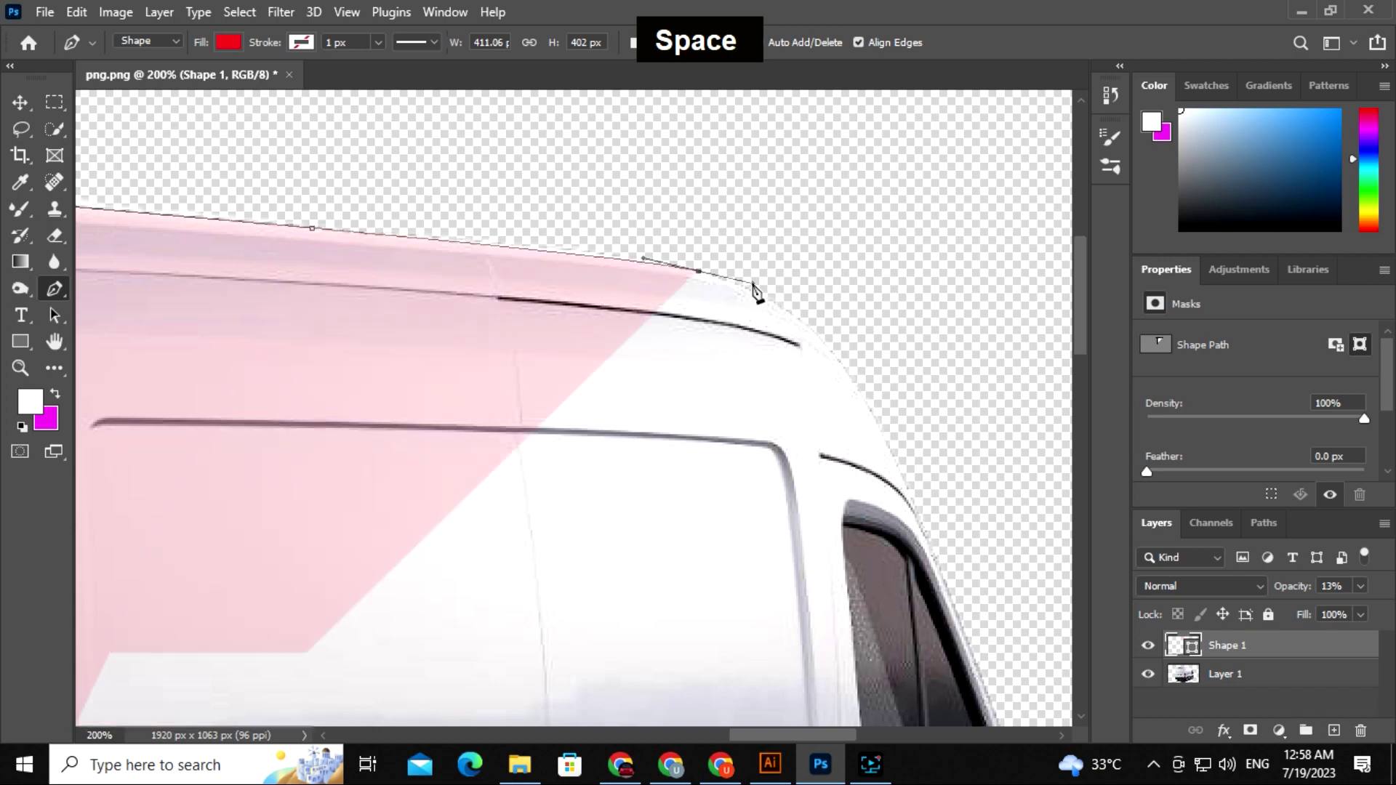
left_click(695, 269, "alt")
key("space")
left_click_drag(795, 405, 543, 308)
mouse_move(627, 334)
left_mouse_down()
mouse_move(679, 464)
mouse_move(633, 361)
left_mouse_up()
left_click(627, 335, "alt")
Step: Trace down the windshield pillar to the base of the side mirror bracket
key("space")
left_click_drag(668, 432, 673, 467)
left_click(670, 433, "alt")
key("space")
left_click(663, 446, "alt")
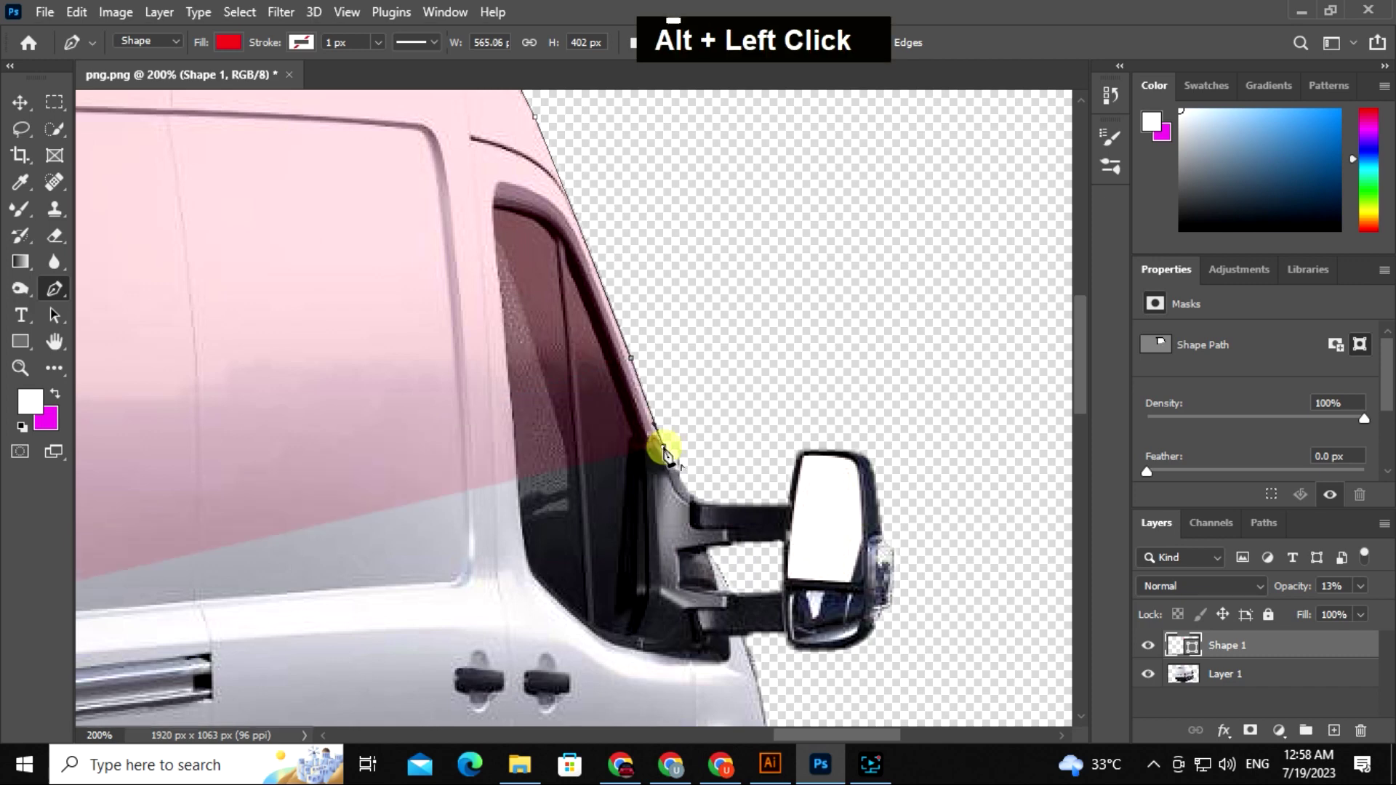
Step: Trace back up the front edge of the cab window and around to its upper rear corner
key("space")
left_click_drag(553, 324, 615, 360)
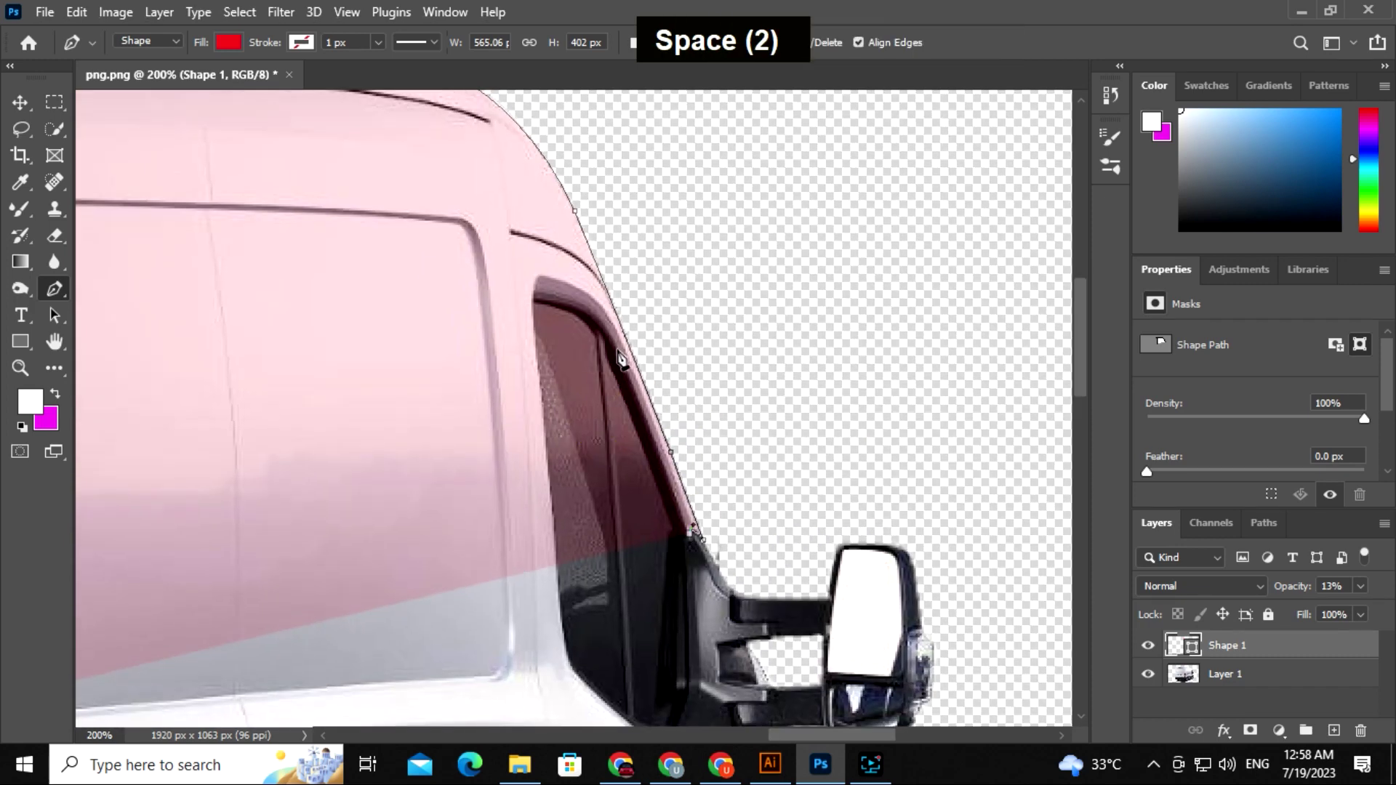
left_click(620, 356)
left_click(619, 356, "alt")
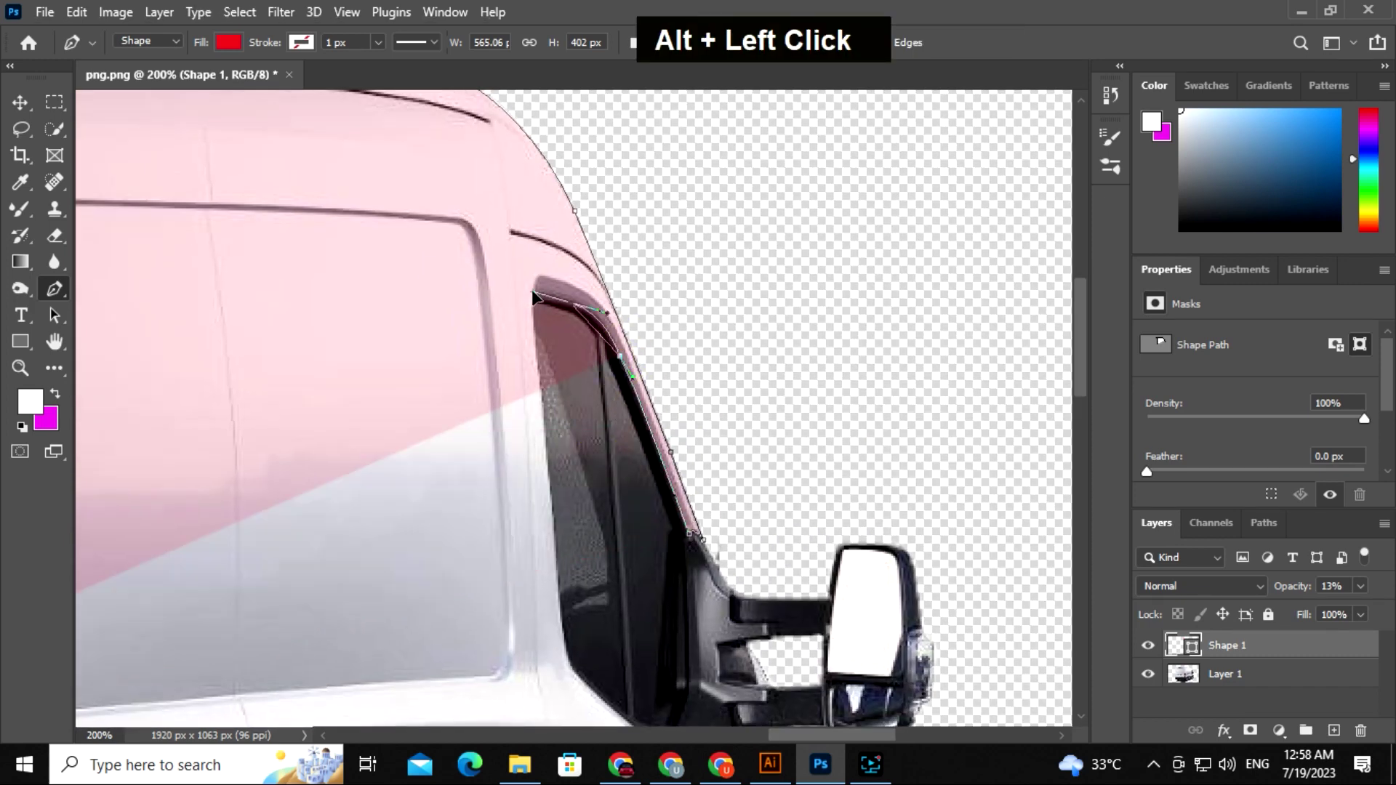
left_click_drag(571, 302, 537, 312)
left_click(541, 293, "alt")
Step: Trace down the rear edge of the cab window to its lower rear corner
key("space")
left_click_drag(545, 411, 501, 331)
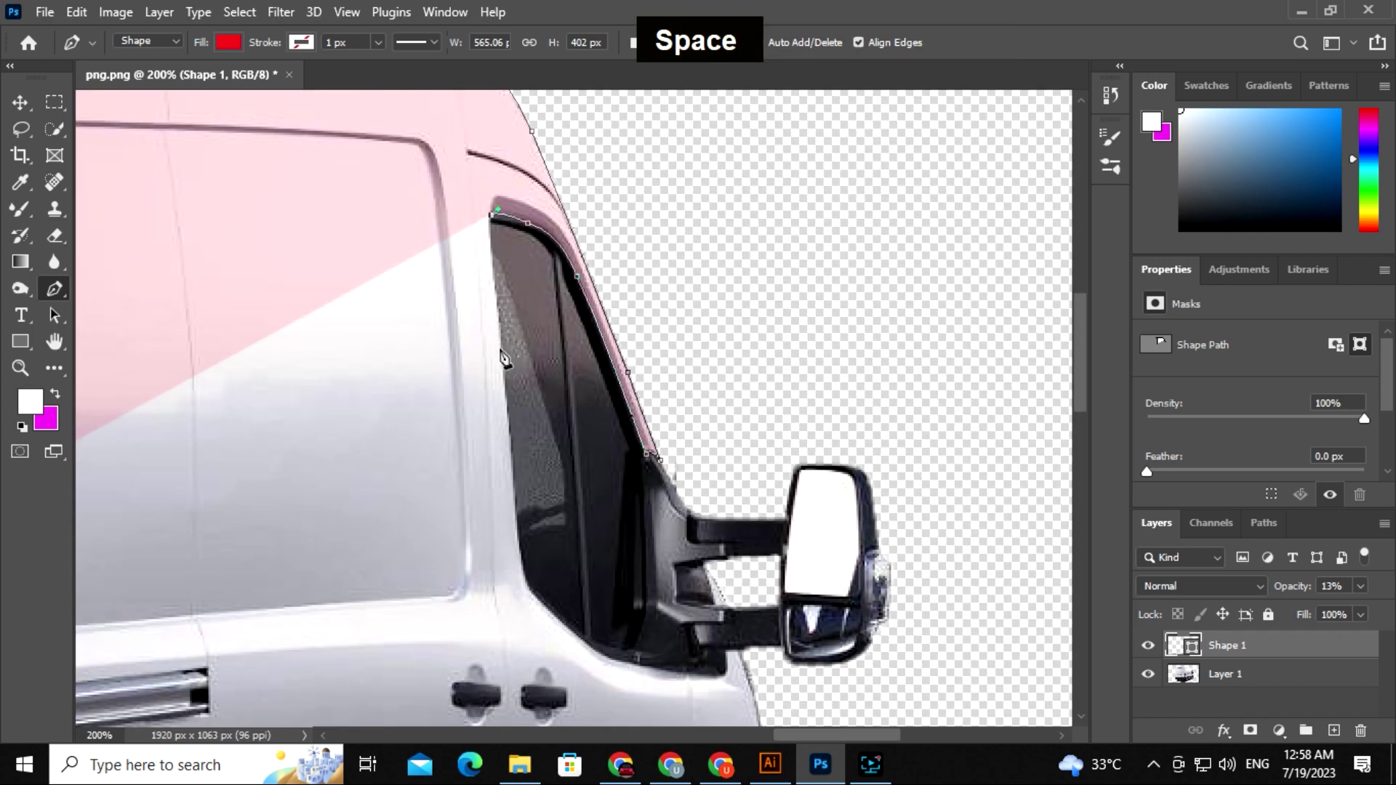
left_click_drag(508, 459, 480, 355)
key("alt")
key("space")
left_click(452, 330, "alt")
Step: Trace the cab window's lower edge forward and around the base of the side mirror to the body's front edge
key("space")
left_click_drag(487, 427, 391, 389)
left_click_drag(421, 345, 443, 354)
left_click(421, 344, "alt")
key("space")
left_click_drag(525, 368, 458, 380)
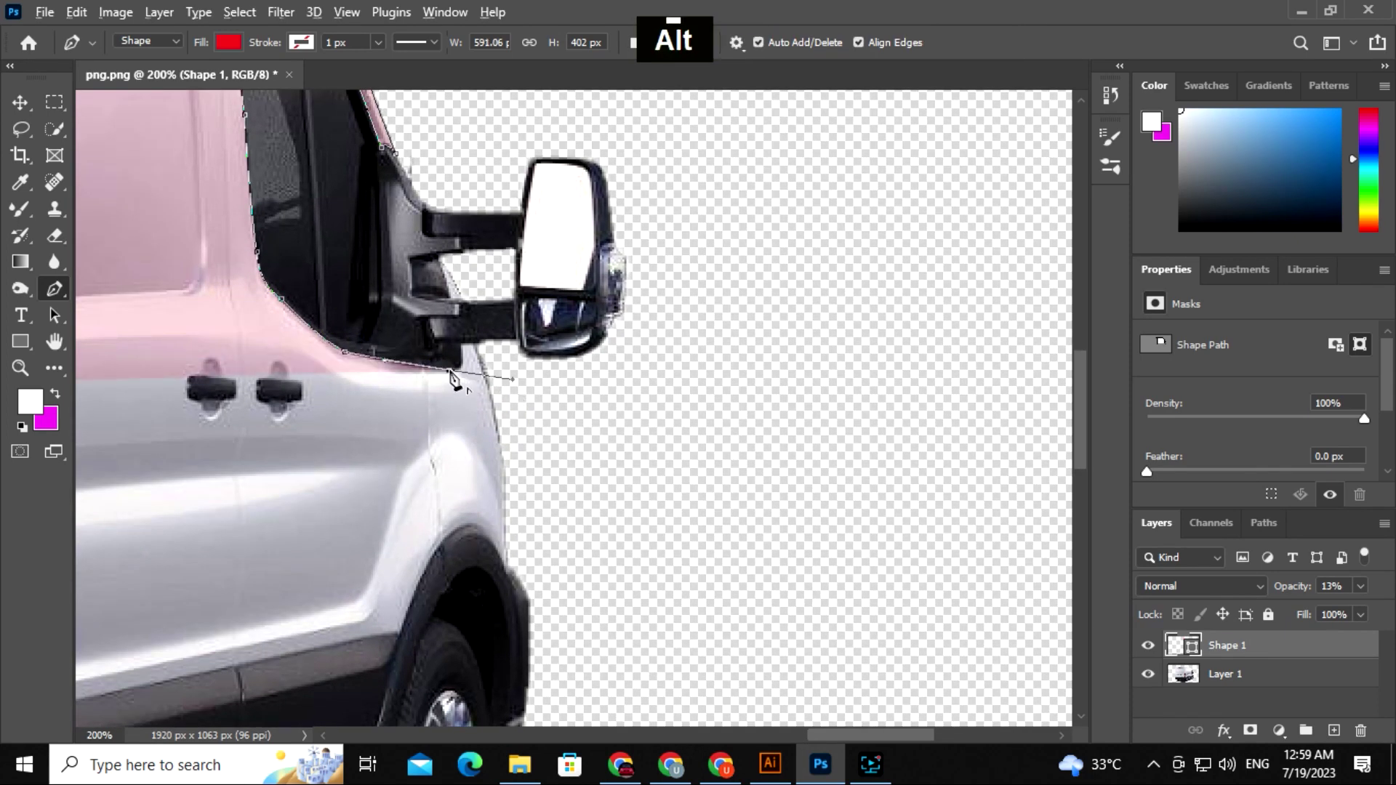
left_click(461, 350, "alt")
left_click(462, 346)
left_click(473, 347)
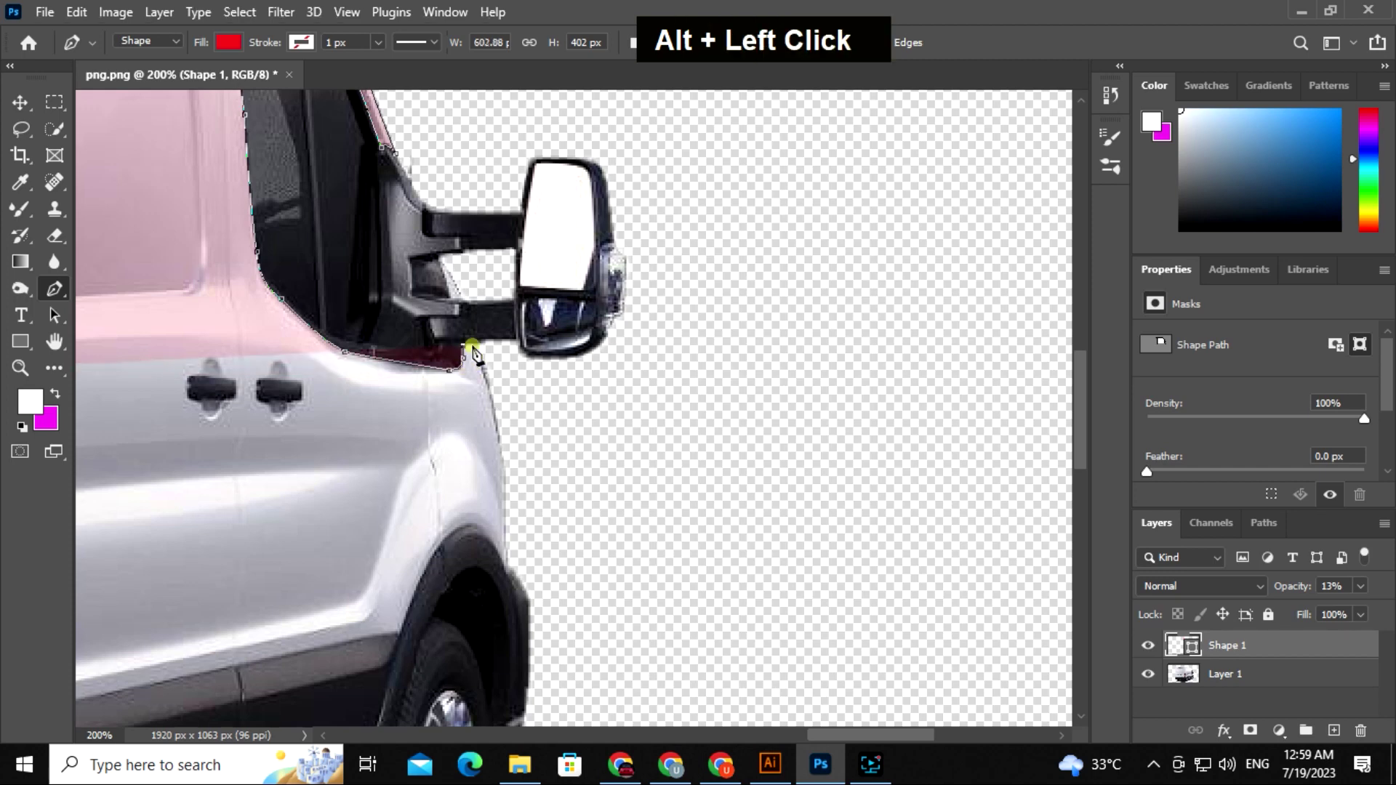
Step: Trace the van's front body edge from below the mirror down to the front wheel arch
key("space")
left_click_drag(483, 404, 470, 355)
key("ctrl+z")
left_click(461, 295)
key("ctrl+z")
key("space")
left_click_drag(453, 524, 498, 502)
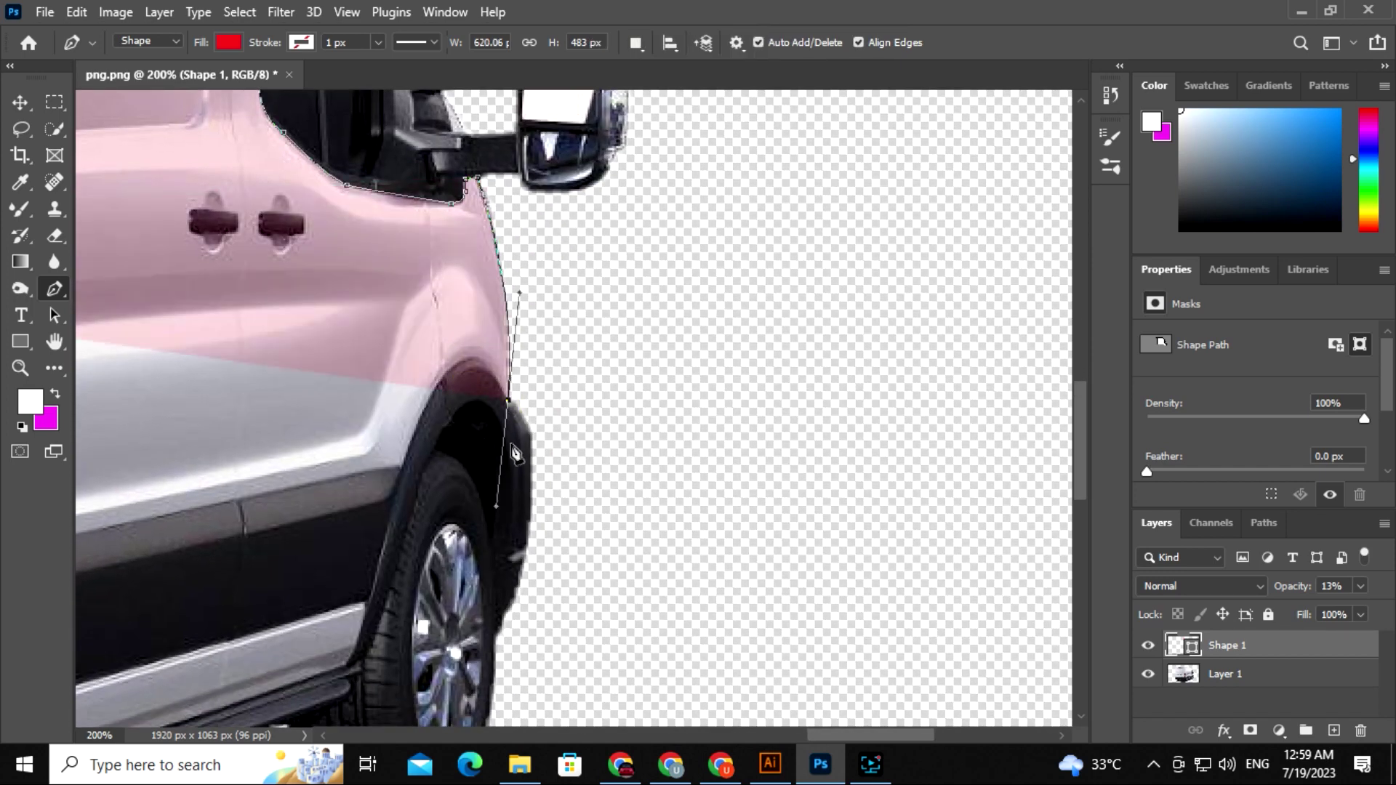
Step: Curve the outline over the top of the front wheel arch to its rear side
key("space")
left_click_drag(481, 437, 579, 372)
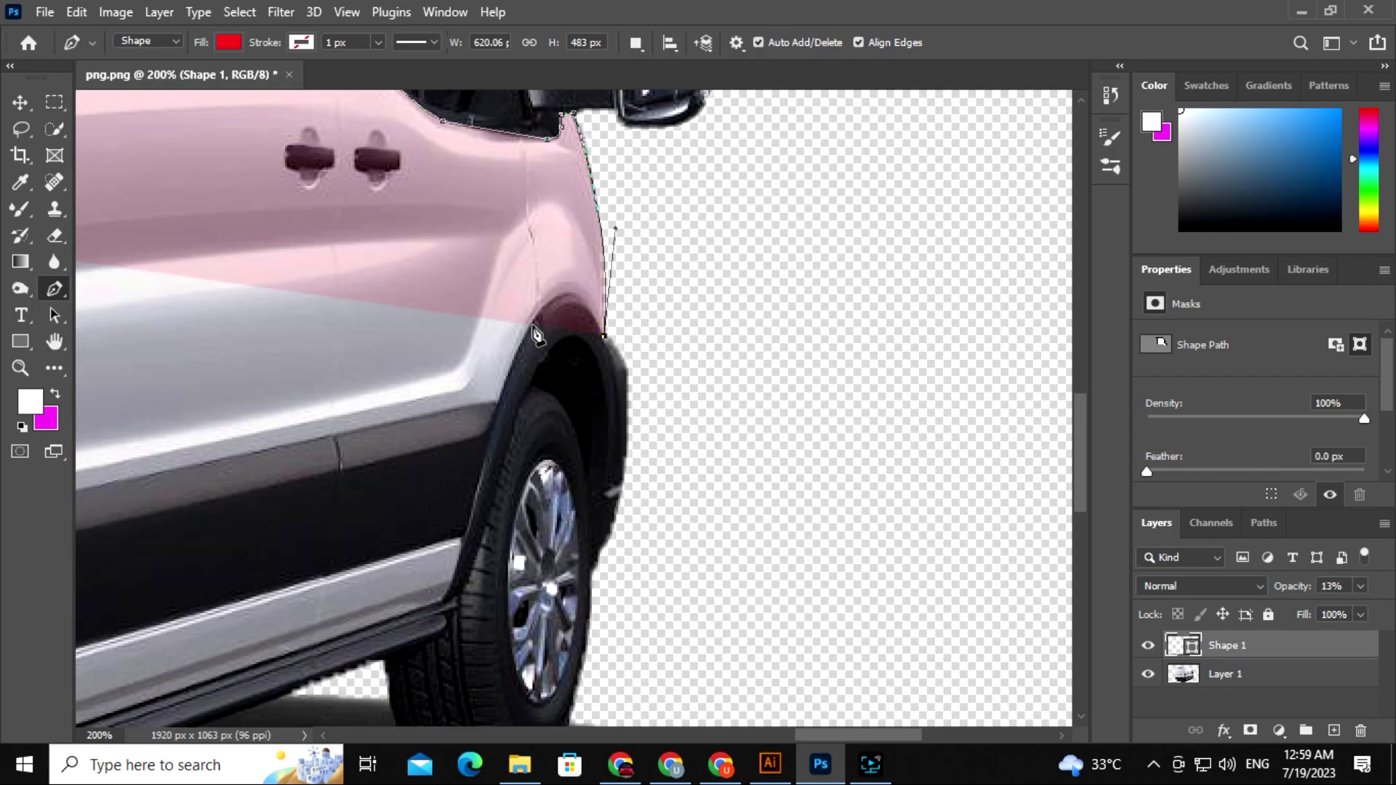
left_click_drag(532, 333, 493, 411)
left_click(529, 331, "alt")
key("space")
left_click_drag(529, 331, 646, 372)
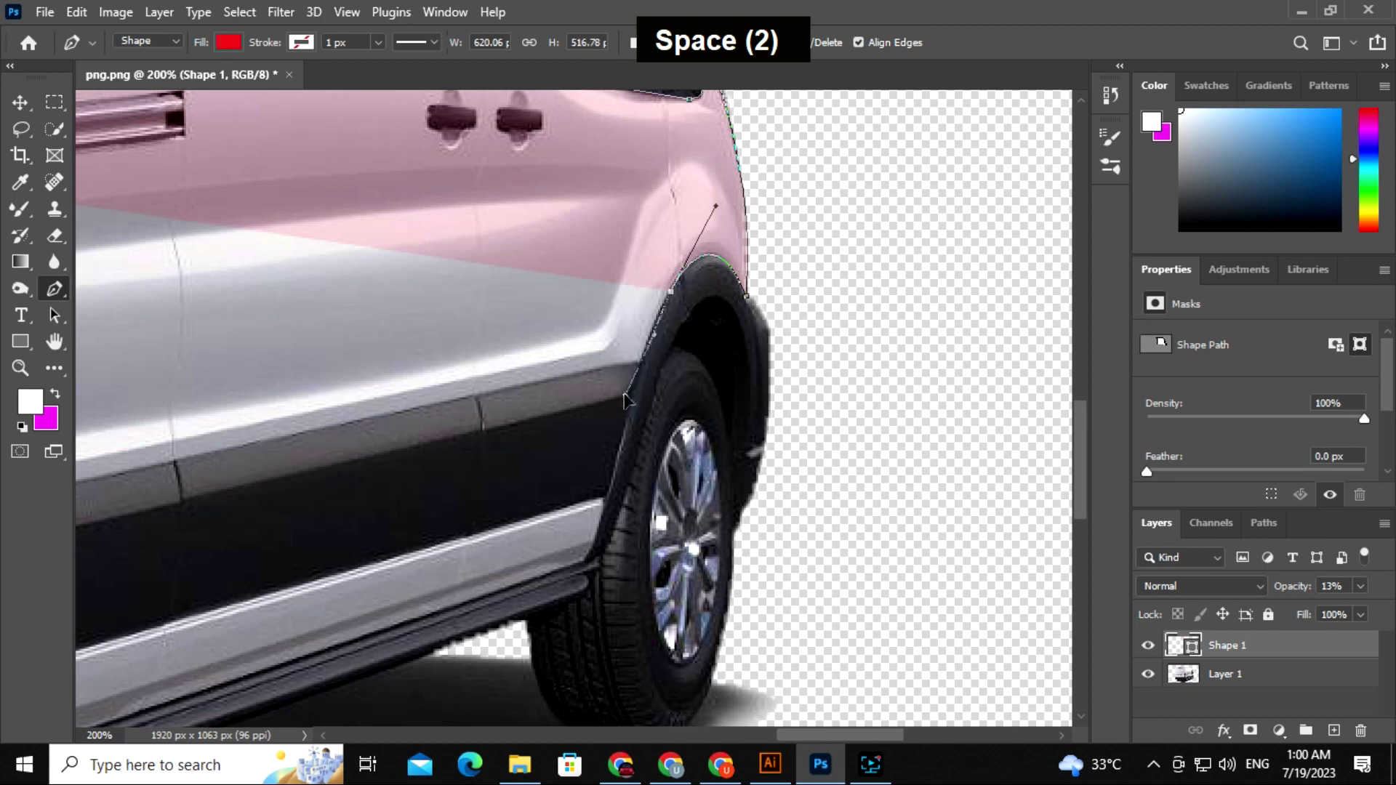
left_click(639, 363)
left_click(640, 360, "alt")
key("ctrl+z")
key("ctrl+z")
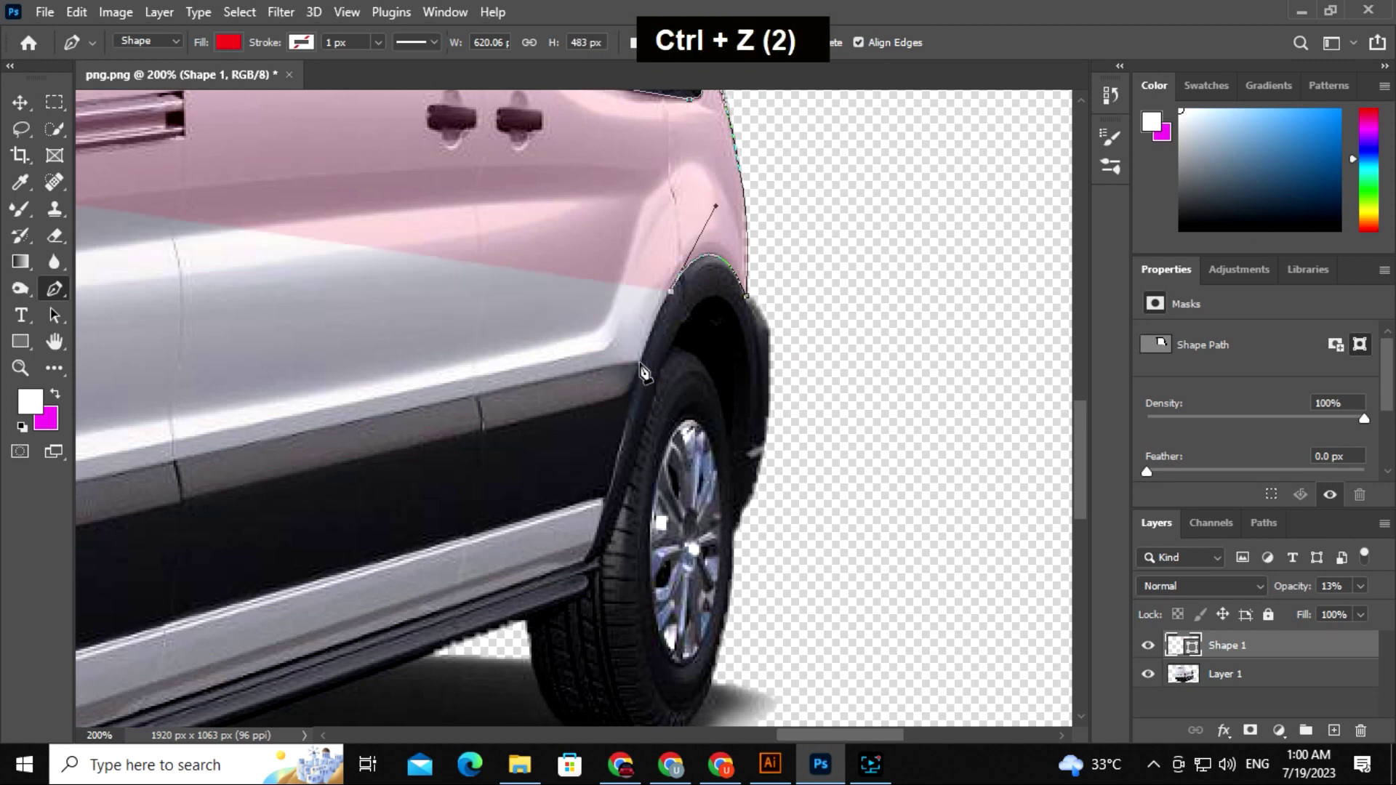
Step: Trace down the rear of the front wheel arch, then follow the black side trim's upper edge to the rear wheel arch
left_click_drag(625, 409, 625, 411)
left_click(640, 361, "alt")
key("space")
left_click_drag(538, 447, 759, 411)
left_click(488, 405)
key("space")
left_click_drag(453, 451, 643, 464)
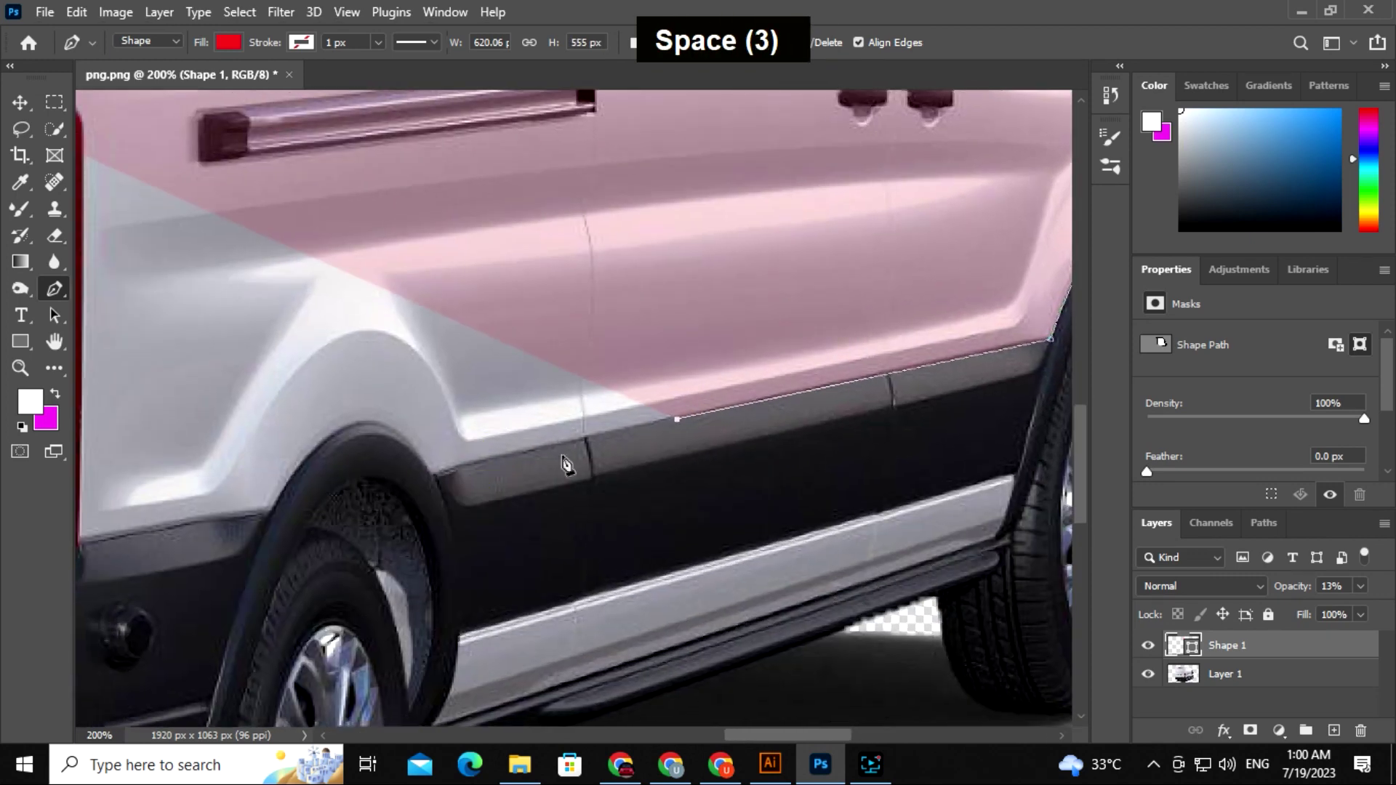
left_click(433, 480)
key("space")
left_click_drag(433, 480, 576, 481)
Step: Trace over the rear wheel arch and along the black bumper's upper edge to the tail light
key("space")
left_click_drag(493, 439, 538, 433)
left_click(539, 418, "alt")
key("space")
left_click_drag(468, 514, 553, 436)
left_click(361, 453)
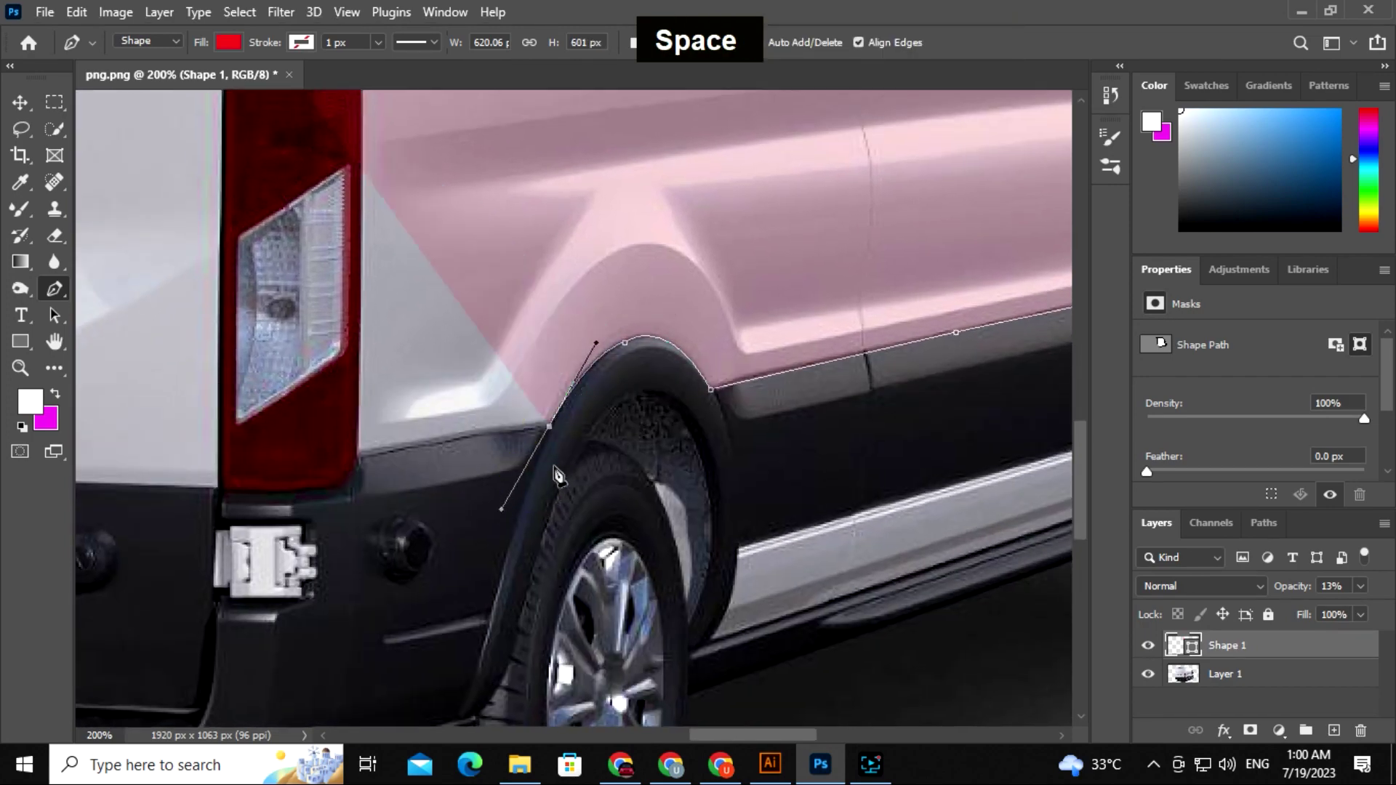
left_click(361, 453, "alt")
Step: Trace up the tail light's outer edge and around its rounded upper end to close the side-panel shape
key("space")
left_click_drag(386, 272, 386, 481)
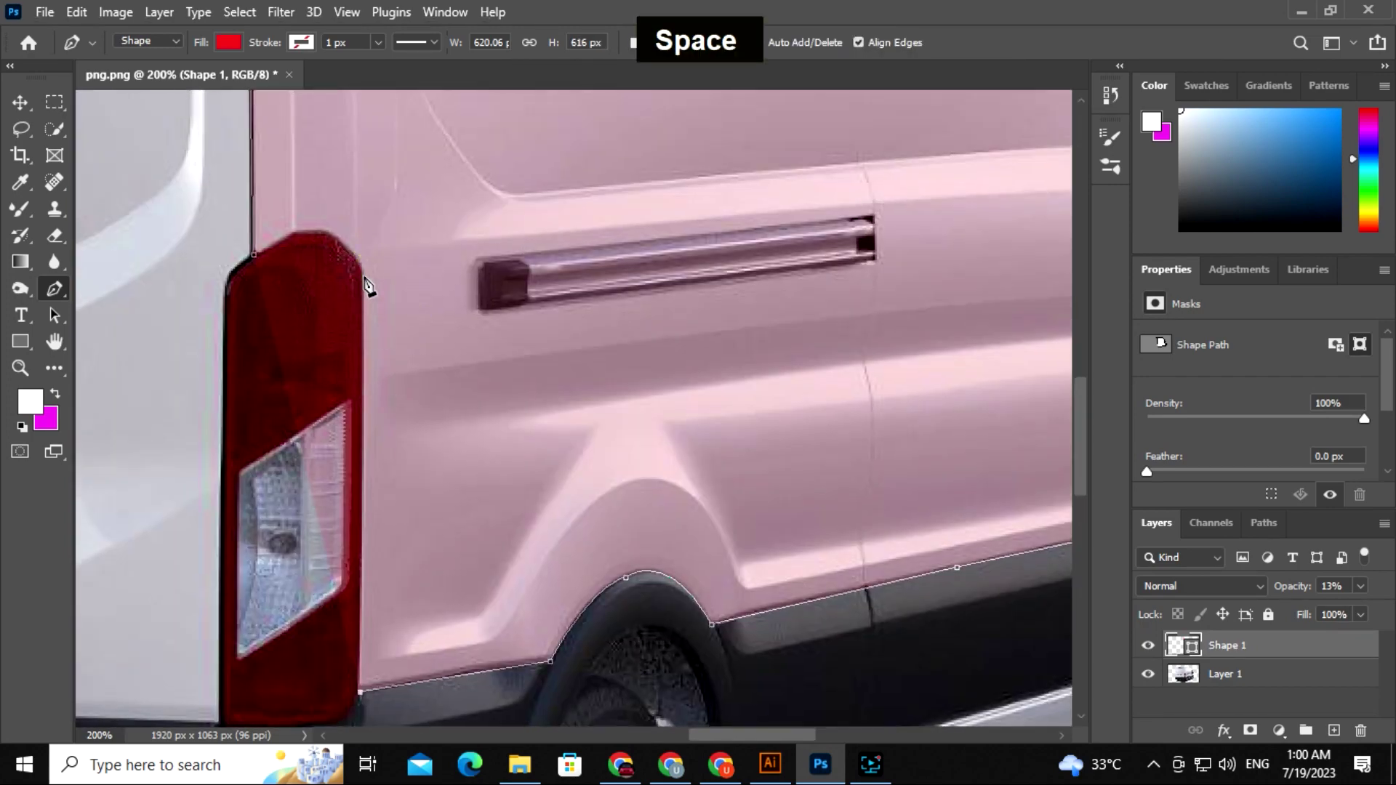
key("space")
left_click_drag(367, 284, 444, 385)
left_click(410, 322, "alt")
key("space")
left_click_drag(306, 351, 391, 366)
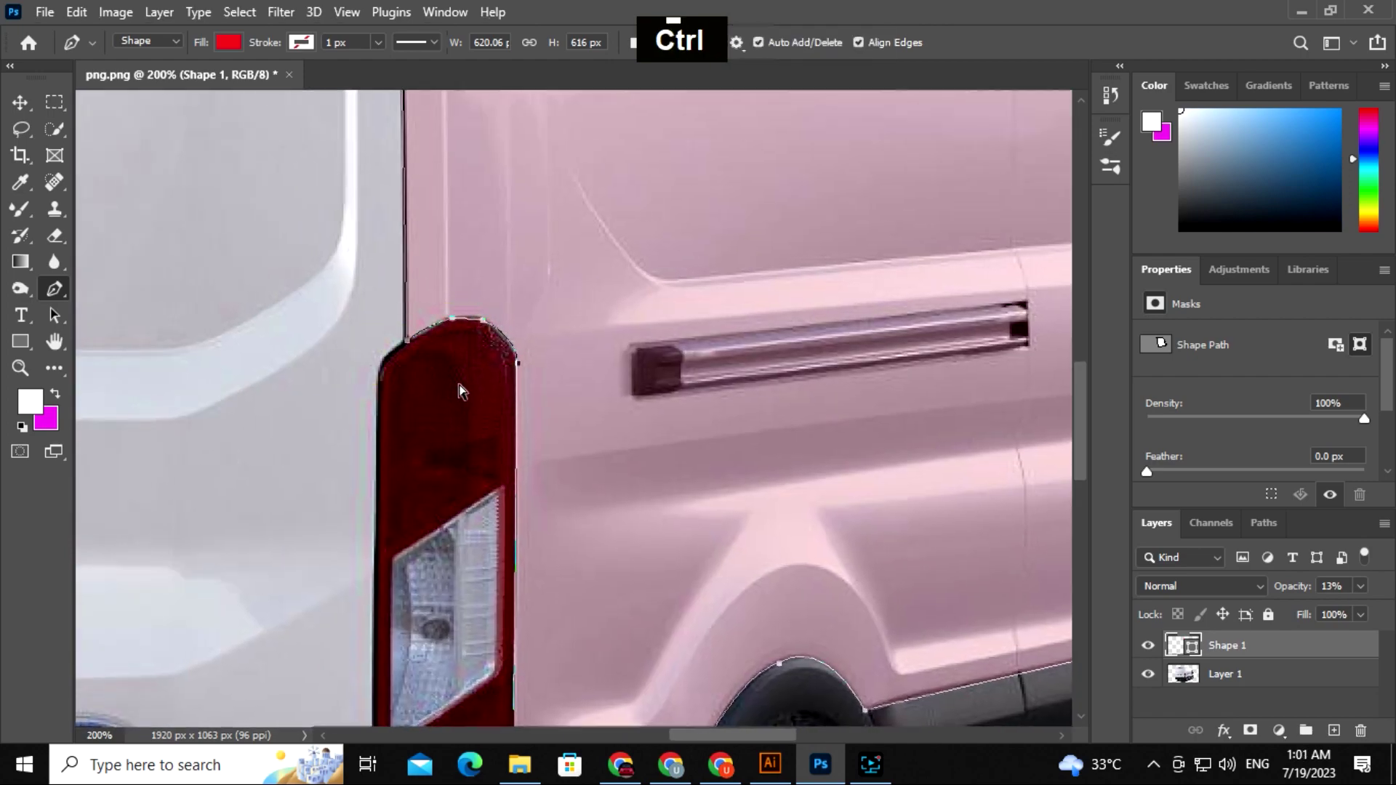
Step: Set the path operation to Combine Shapes for adding the lower sill panel to the same shape
key("ctrl+minus")
key("ctrl+minus")
key("space")
left_click_drag(712, 534, 397, 342)
key("ctrl+equal")
key("ctrl+equal")
key("space")
left_click(643, 44)
left_click(671, 89)
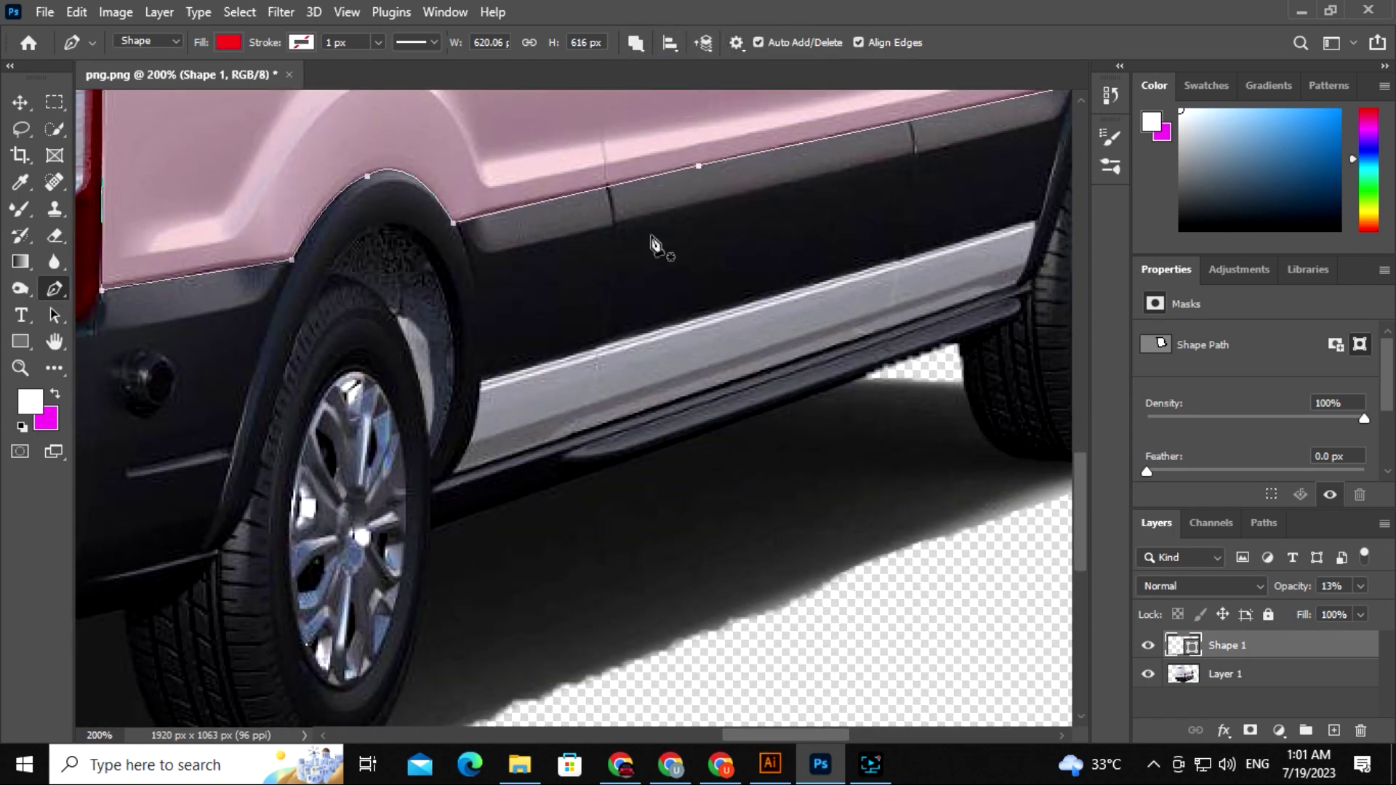
Step: Start outlining the silver sill panel behind the rear wheel arch, tracing its rear edge and part of its upper edge
key("ctrl+equal")
left_click(395, 507)
left_click_drag(435, 372, 434, 313)
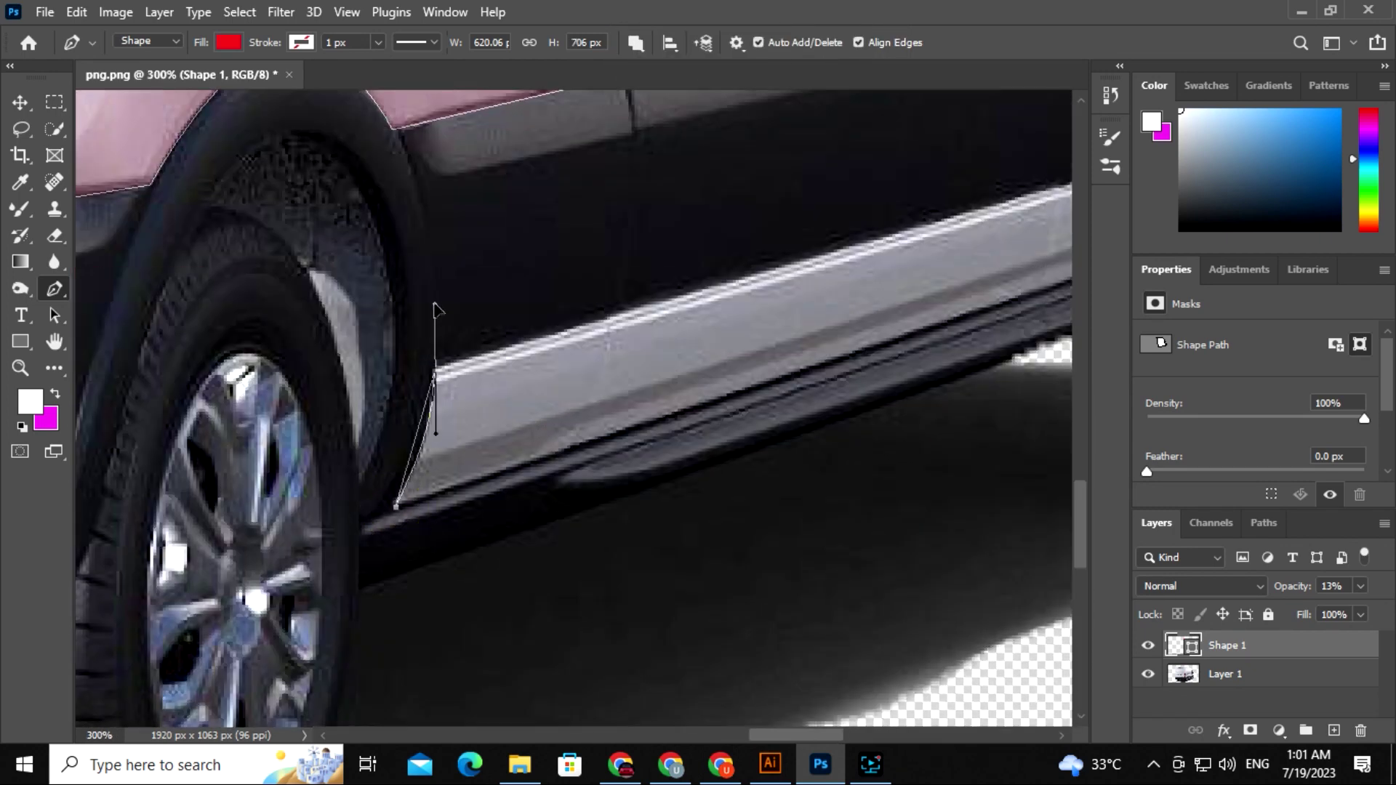
left_click(435, 372, "alt")
key("space")
left_click_drag(726, 364, 559, 500)
left_click(878, 328)
Step: Trace the silver sill panel's upper edge to the front wheel, down its front end and back along its lower edge to close it
key("space")
left_click_drag(880, 380, 592, 429)
left_click(810, 313)
key("space")
left_click_drag(800, 393, 780, 320)
left_click(761, 334, "alt")
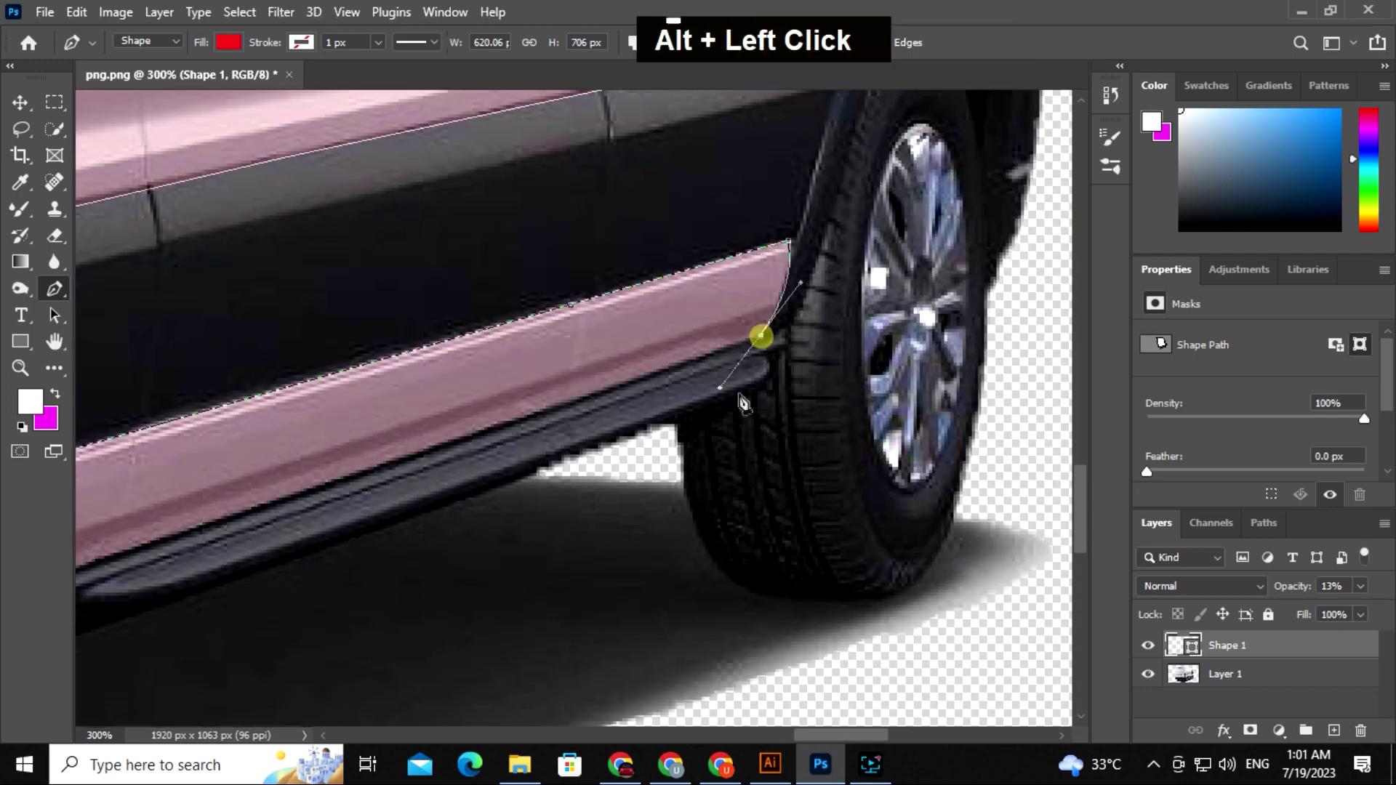
key("space")
left_click_drag(404, 467, 649, 357)
key("space")
left_click_drag(574, 430, 393, 461)
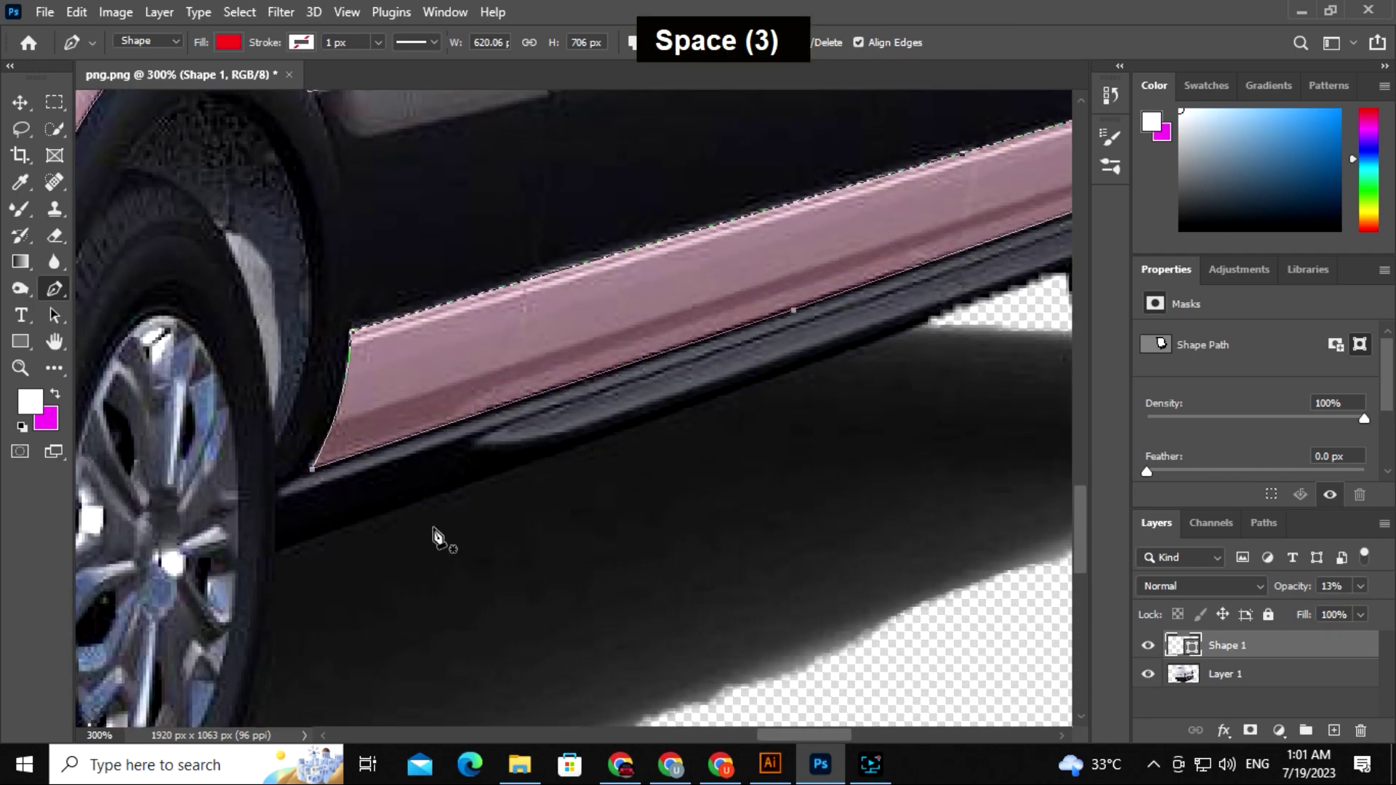
Step: Deselect the finished side-panel shape and leave the Pen tool with the whole van in view
key("ctrl+minus")
key("ctrl+minus")
key("ctrl+minus")
key("space")
left_click_drag(656, 349, 741, 392)
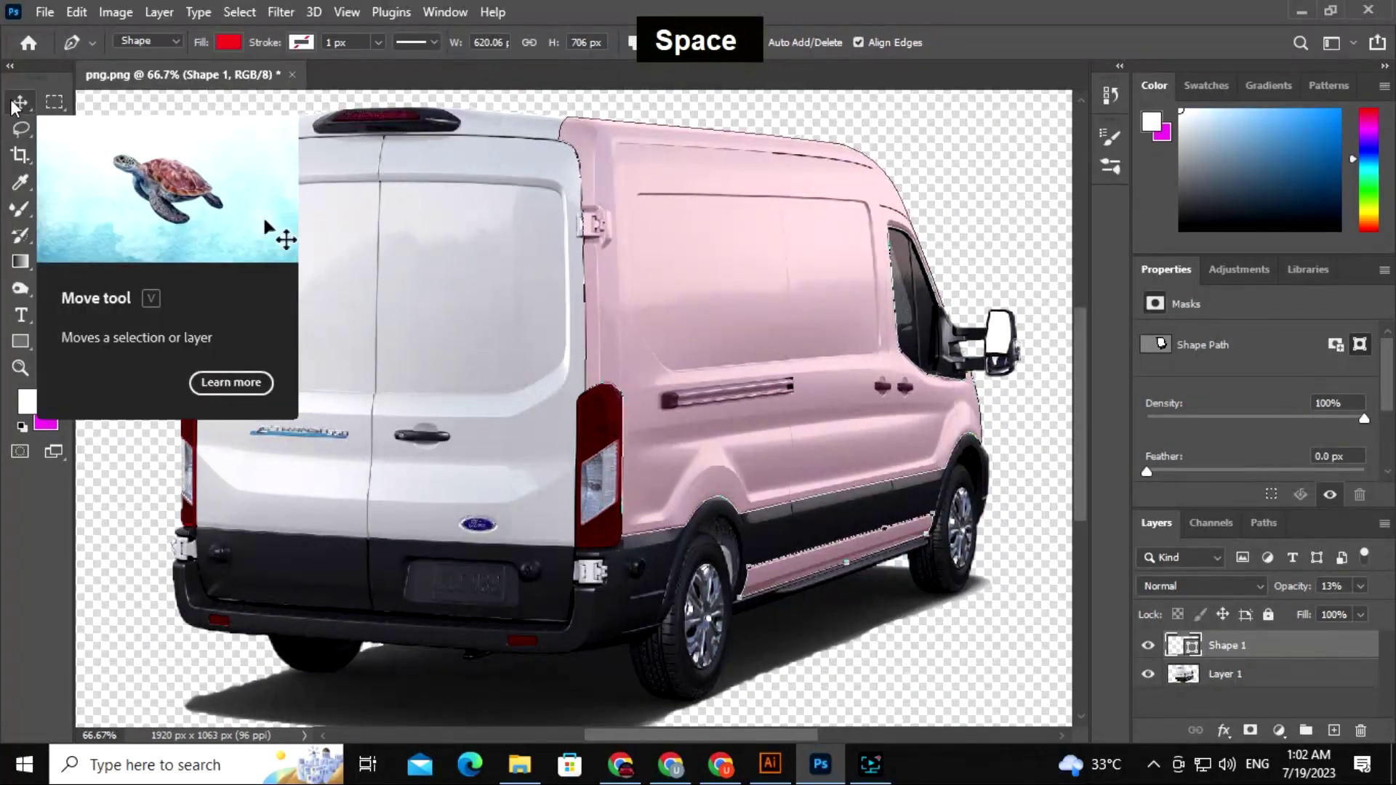
left_click(20, 102)
left_click(980, 471)
key("space")
left_click_drag(803, 514, 833, 520)
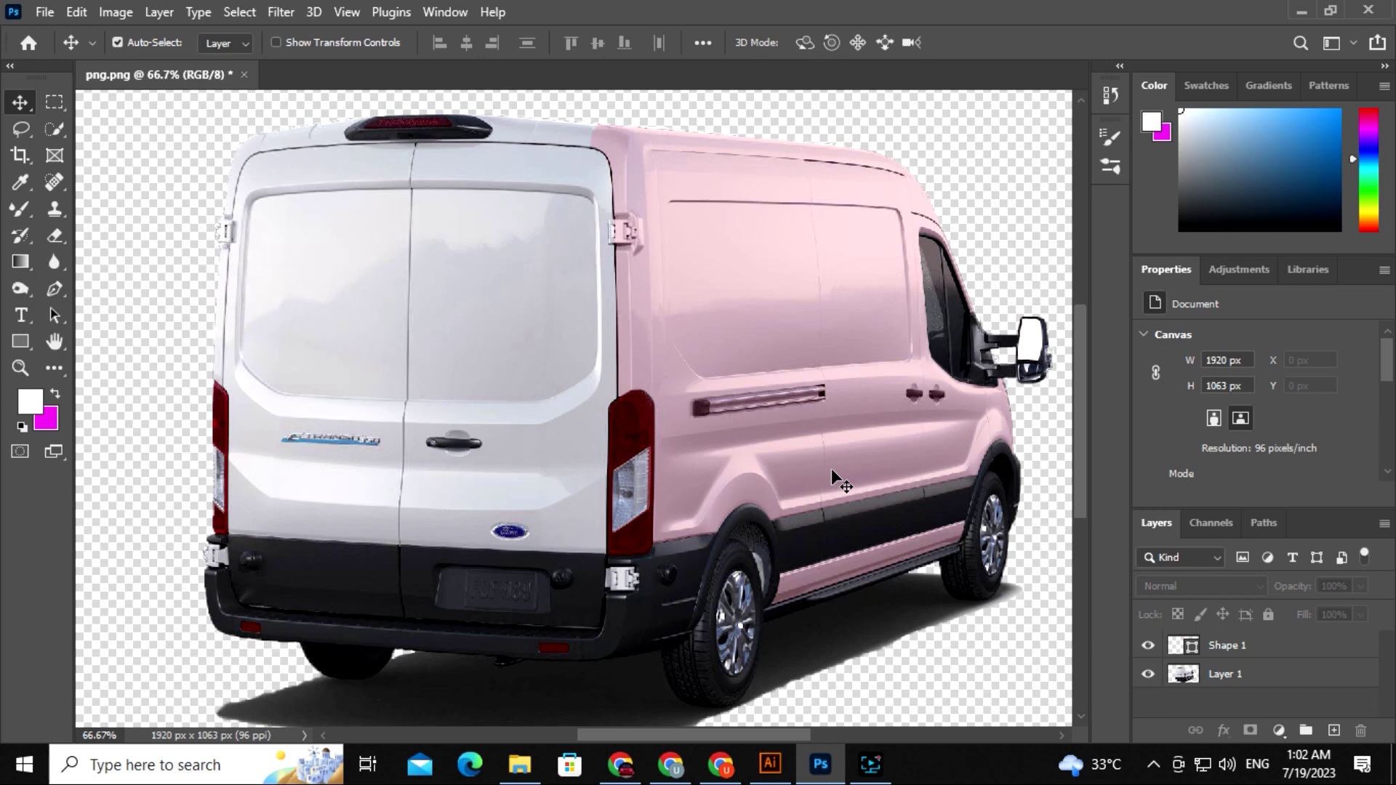
Step: Start a new Pen shape at the top of the left tail light and trace the van's left edge up to the door hinge
left_click(54, 288)
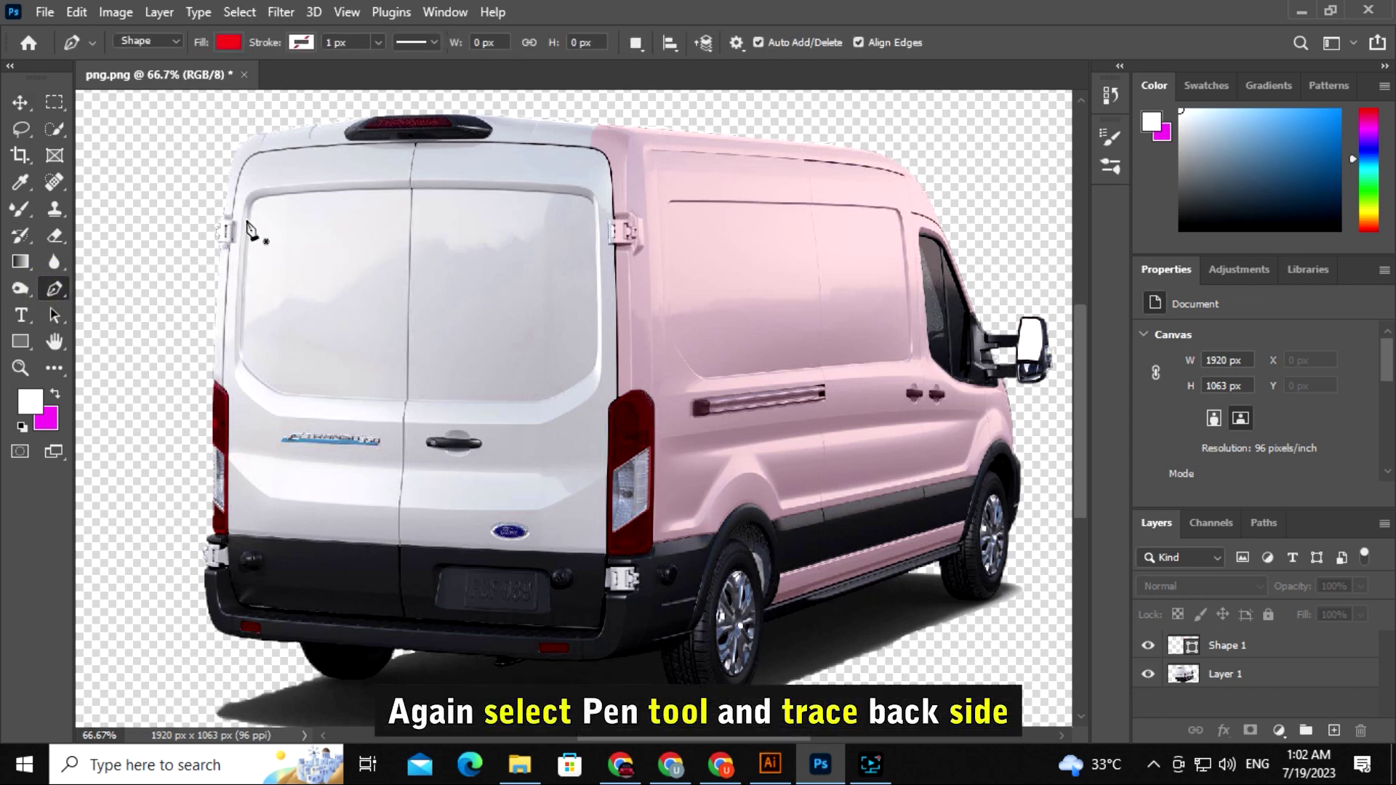
key("ctrl+equal")
key("space")
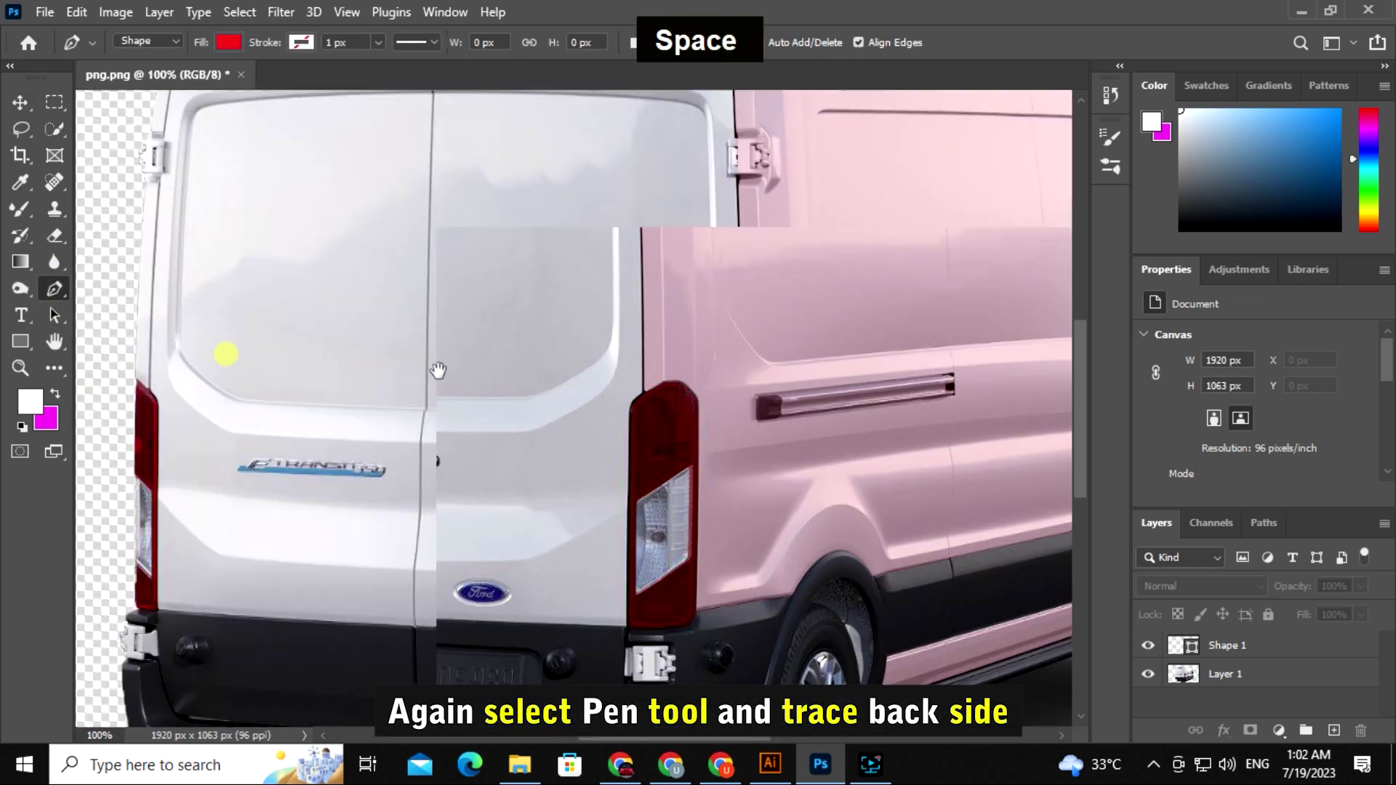
left_click_drag(225, 353, 652, 365)
key("ctrl+equal")
key("space")
left_click_drag(383, 377, 427, 480)
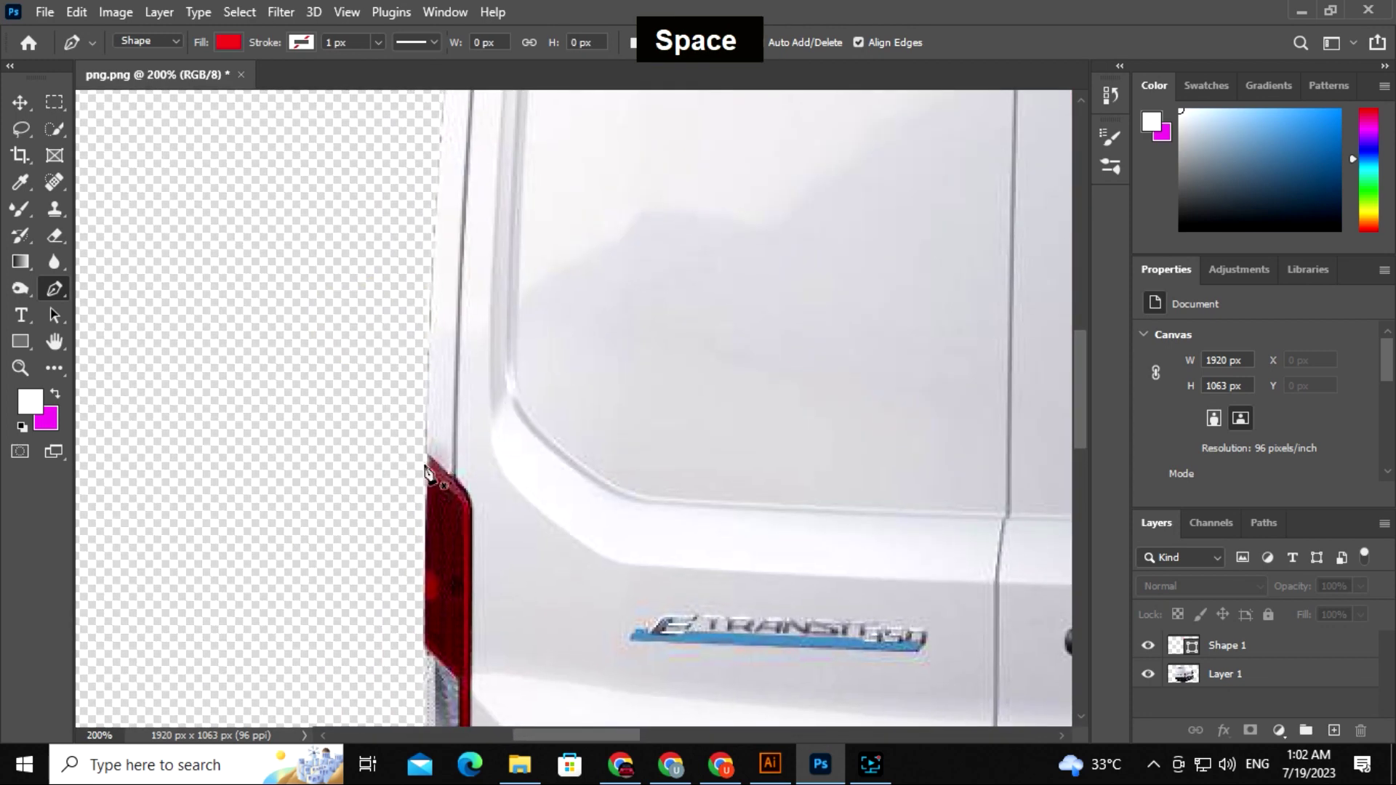
left_click(423, 456)
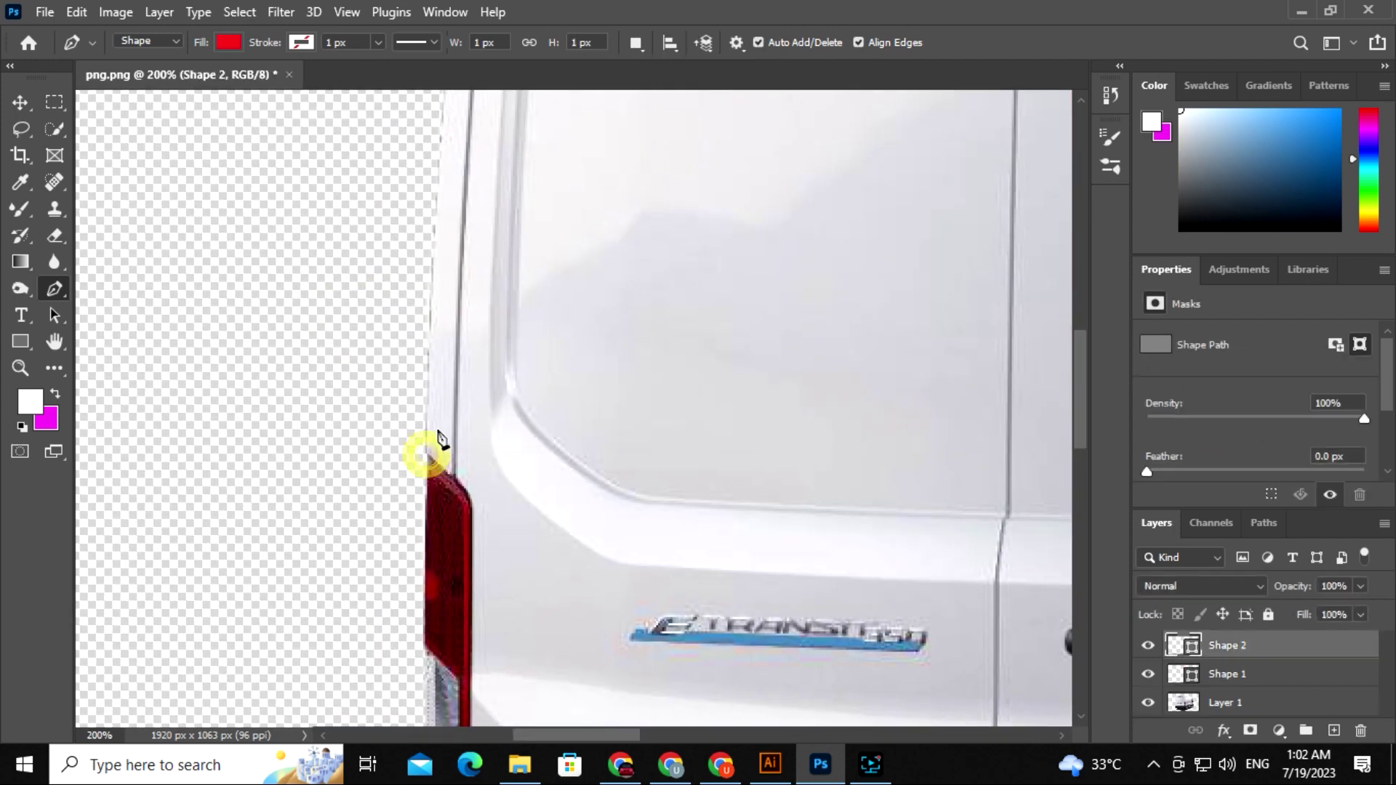
key("space")
left_click_drag(452, 320, 405, 469)
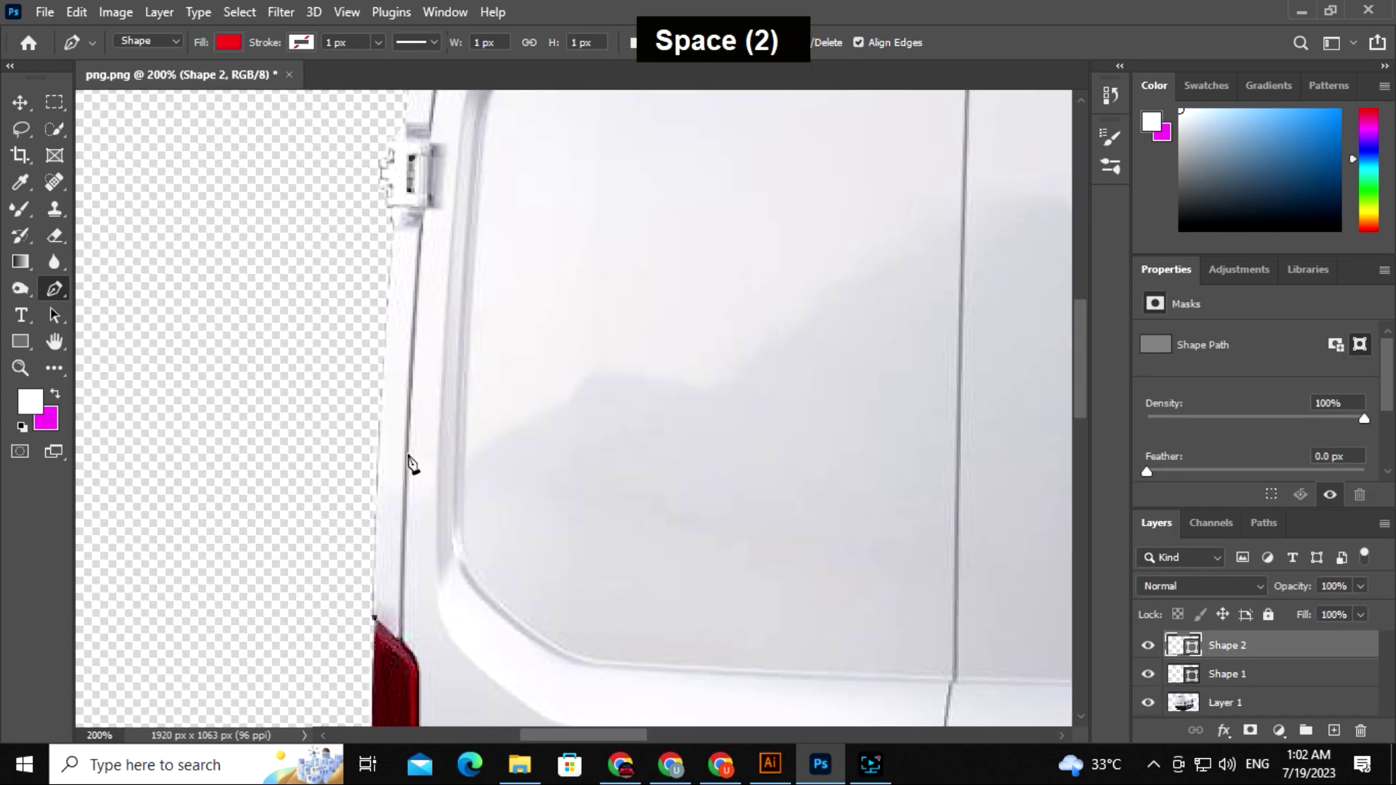
left_click(393, 207)
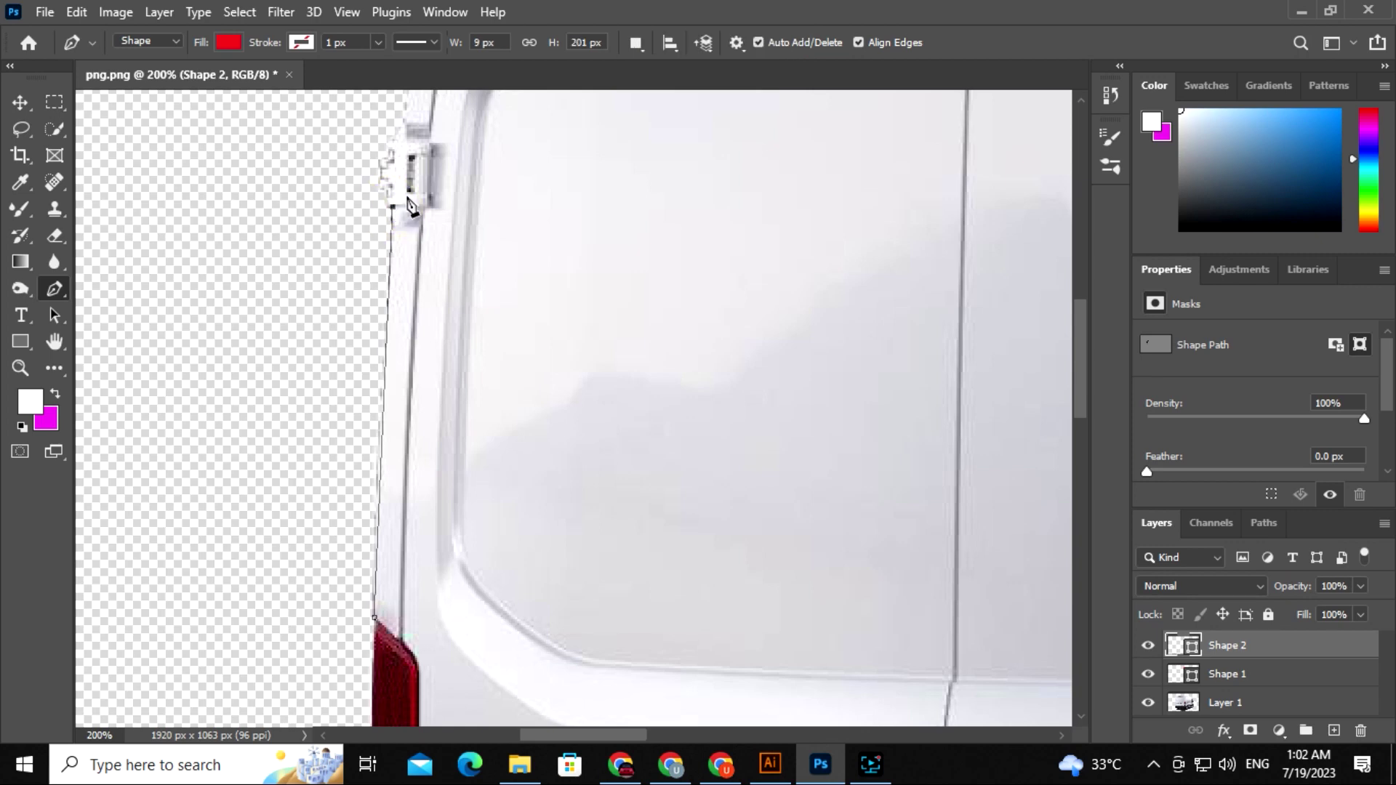
Step: Trace past the left door hinge and around the van's rounded upper-left roof corner
key("space")
left_click_drag(415, 207, 411, 399)
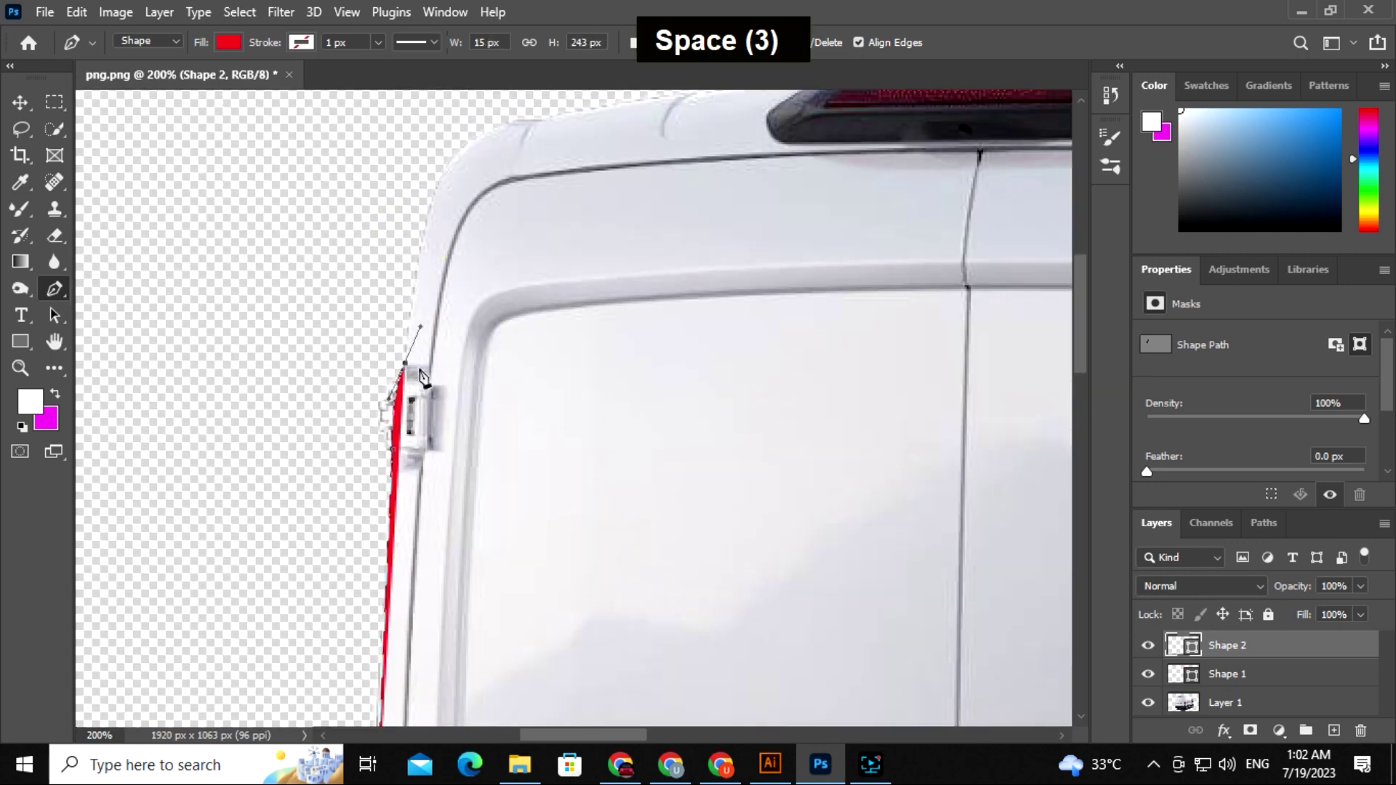
left_click_drag(421, 327, 421, 326)
left_click(404, 366, "alt")
key("space")
left_click_drag(452, 171, 450, 287)
left_click(403, 299, "alt")
key("space")
left_click(405, 281, "alt")
key("space")
left_click_drag(530, 334, 435, 366)
left_click_drag(478, 290, 545, 285)
left_click(479, 292, "alt")
Step: Lower the rear shape's opacity to 11% and trace the roof edge up to the high-mounted brake light
left_click_drag(1360, 586, 1280, 627)
key("space")
left_click_drag(635, 350, 550, 392)
left_click_drag(581, 309, 454, 336)
left_click(520, 315, "alt")
key("space")
left_click_drag(398, 359, 401, 378)
key("ctrl+z")
key("ctrl+z")
left_click_drag(455, 315, 484, 314)
left_click(456, 316, "alt")
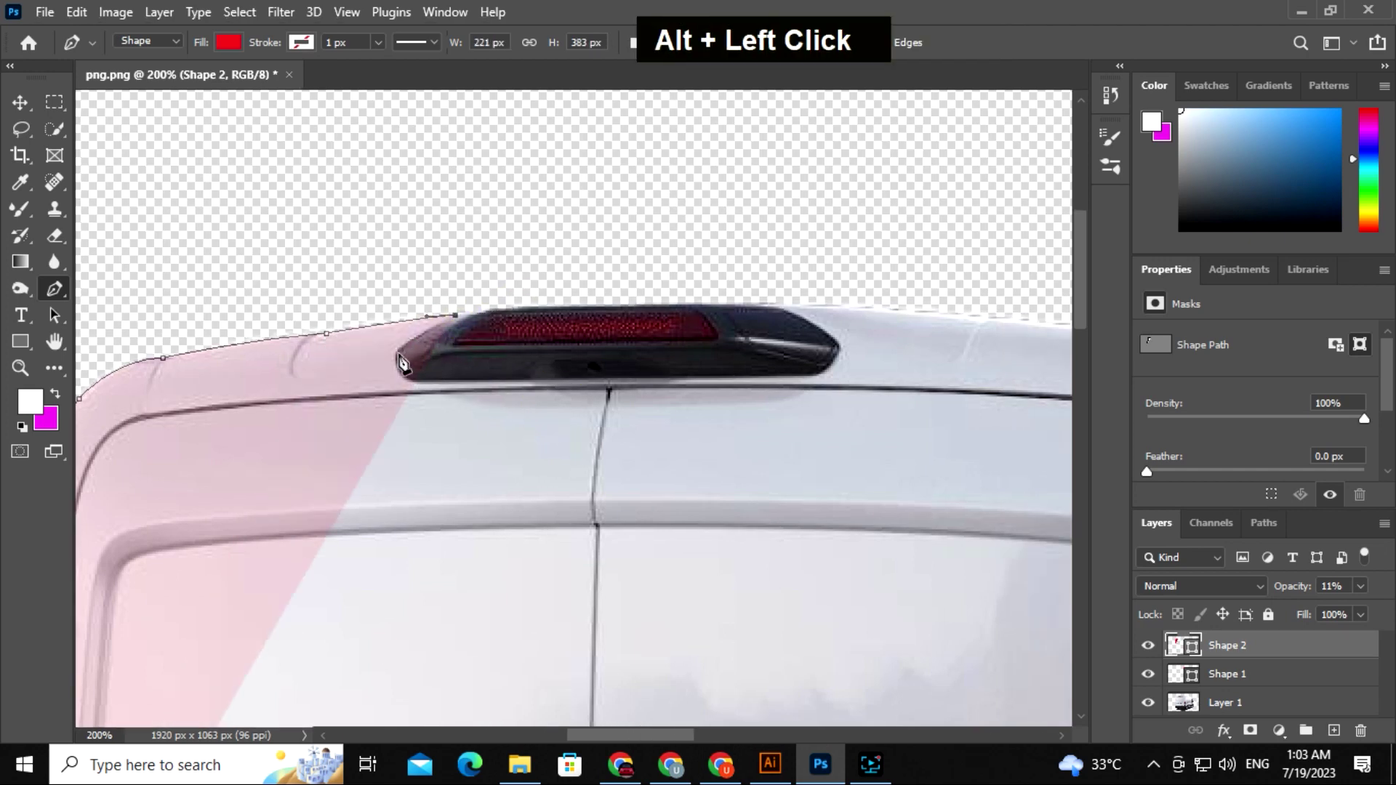
Step: Trace around the left end of the high-mounted brake light and along its lower edge
scroll(399, 361, "up", 1)
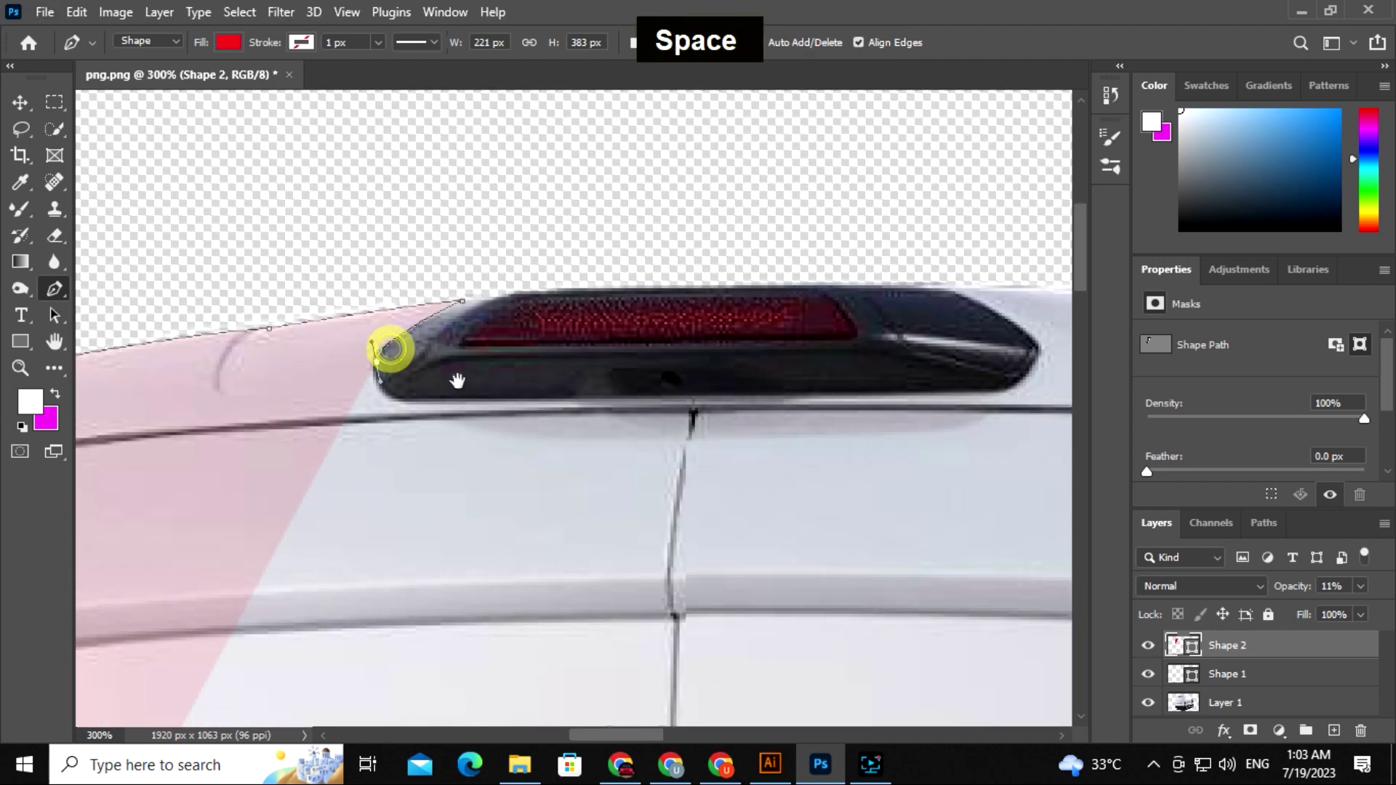
key("ctrl+z")
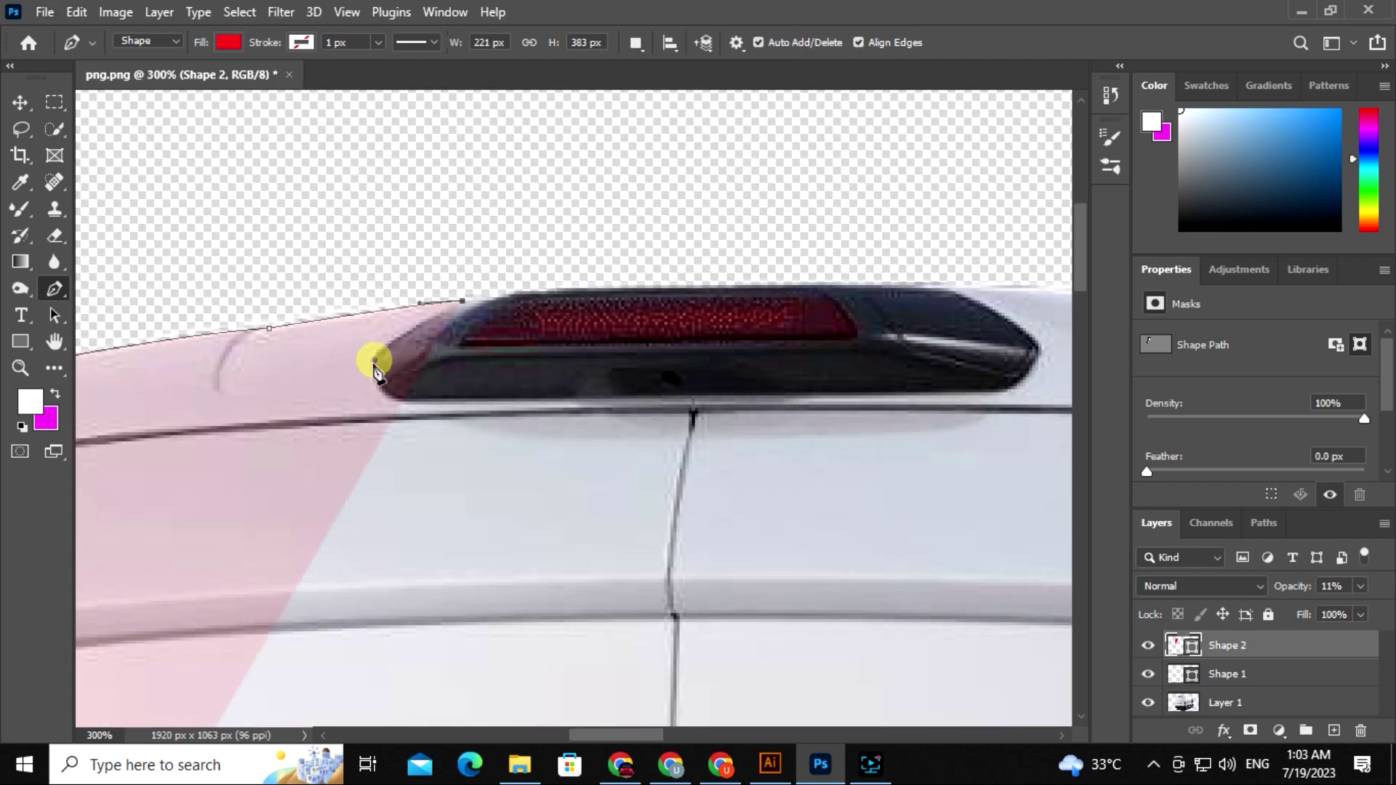
left_click(374, 359)
left_click(374, 360, "alt")
left_click_drag(394, 399, 418, 409)
left_click_drag(893, 403, 650, 427)
left_click(744, 383, "alt")
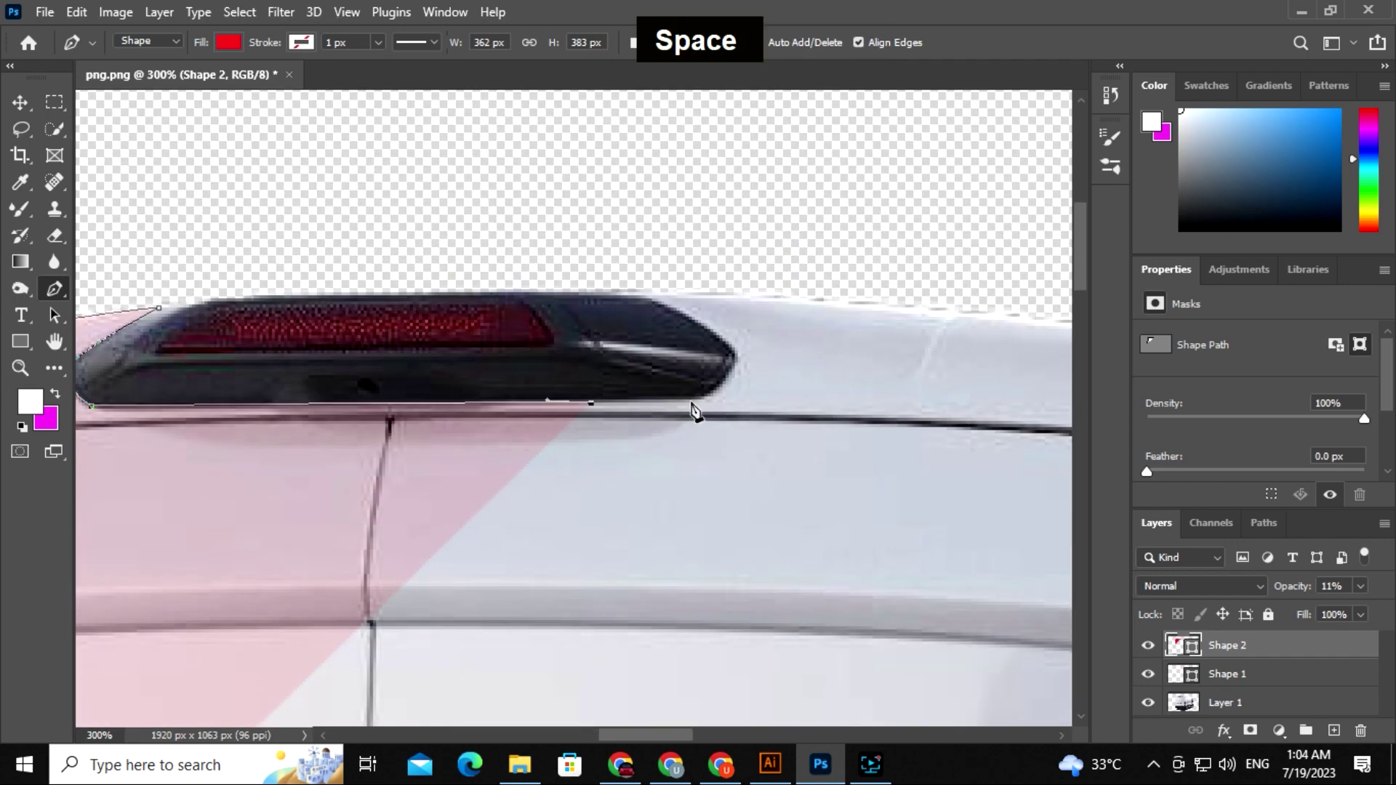
Step: Trace around the brake light's right end and along the roof edge to the rear roof's right corner
left_click(695, 399)
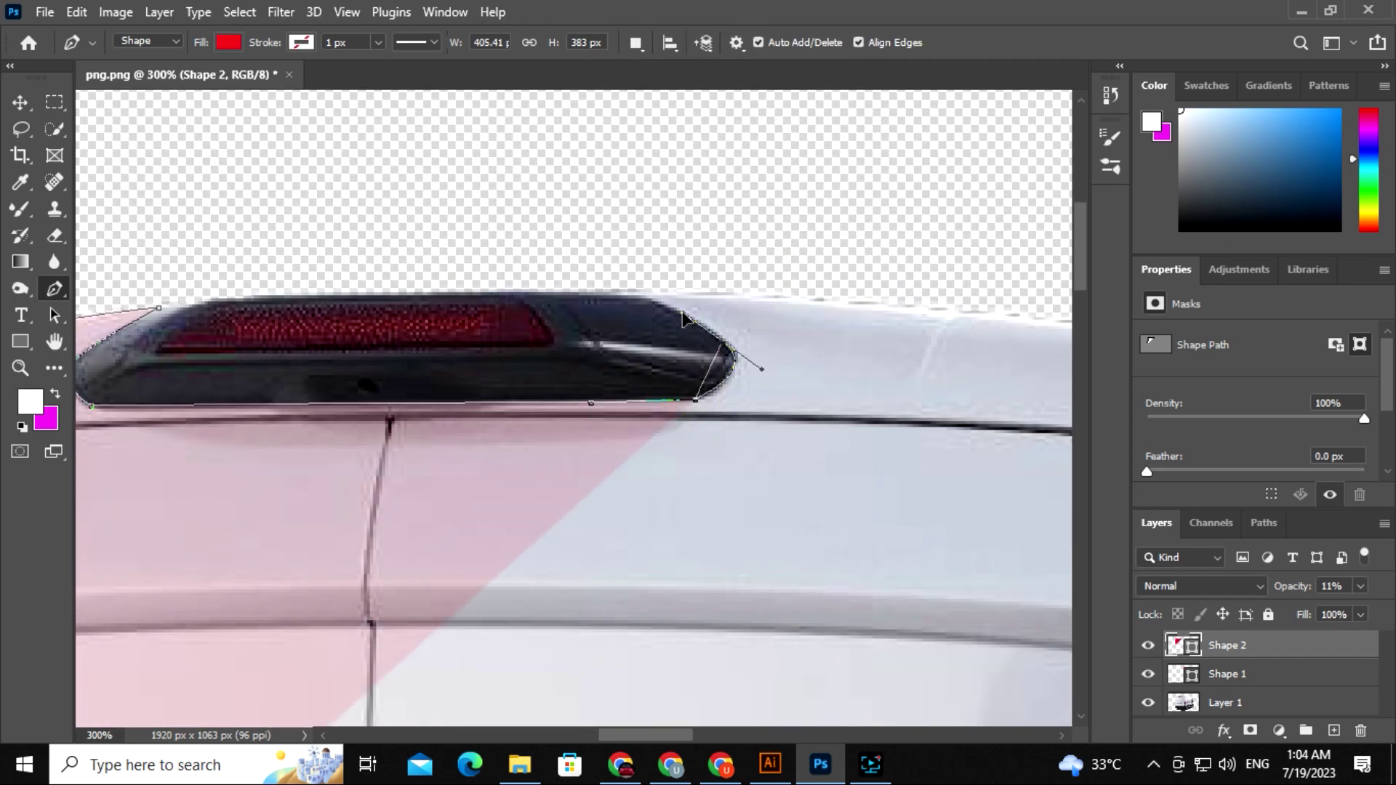
left_click_drag(669, 334, 704, 349)
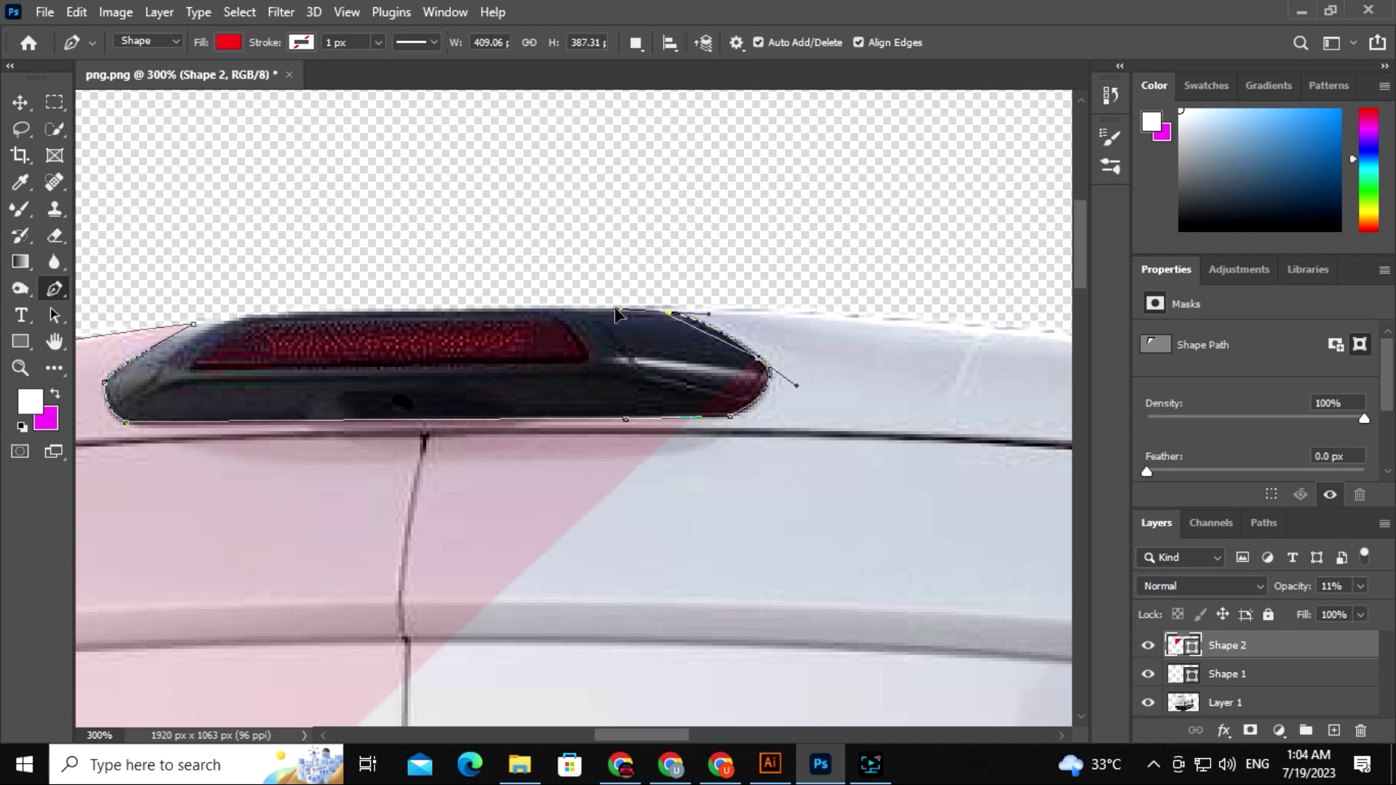
left_click(768, 361, "alt")
left_click_drag(869, 314, 684, 306)
left_click_drag(684, 305, 742, 329)
left_click_drag(849, 316, 849, 317)
left_click(685, 306, "alt")
left_click_drag(1047, 362, 782, 284)
left_click(712, 278, "alt")
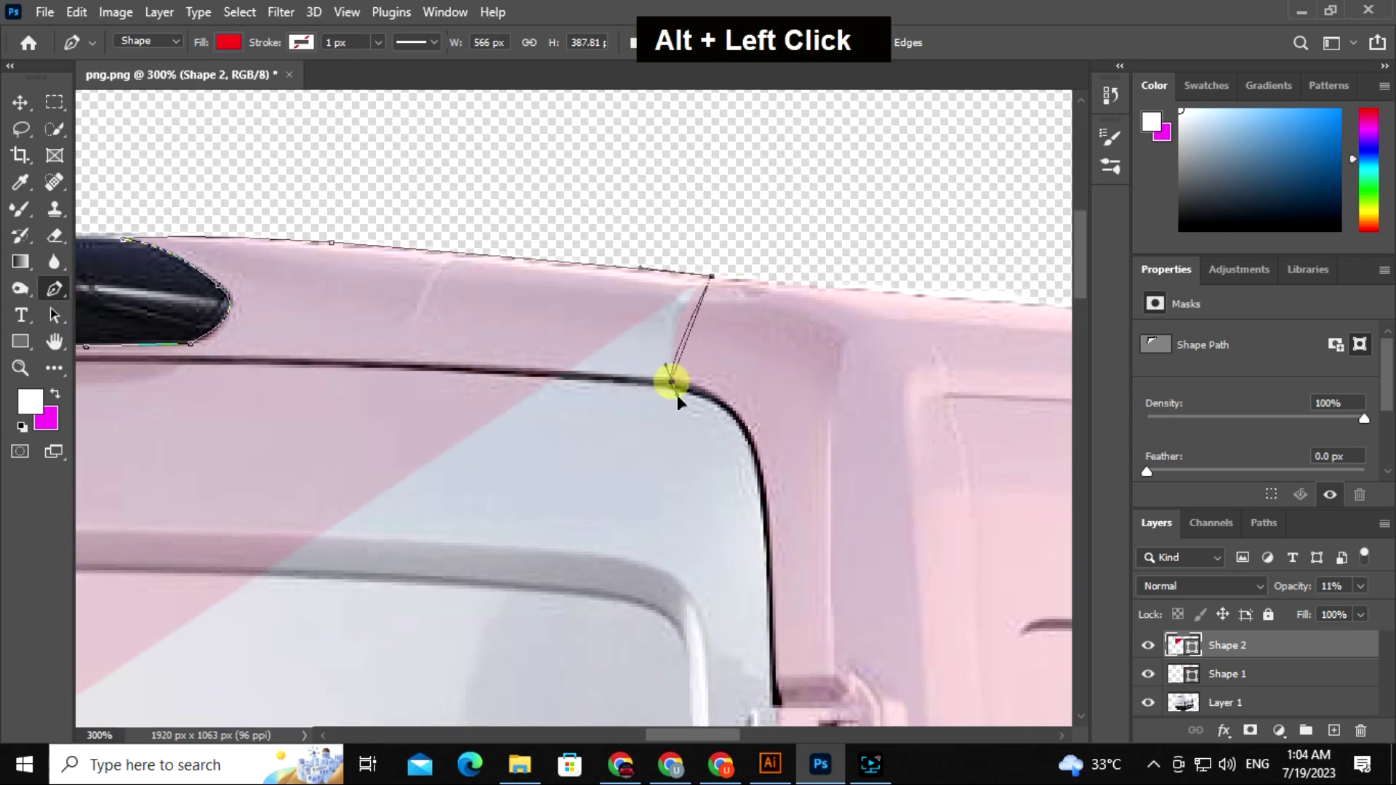
Step: Trace down from the roof corner along the right rear door's seam and the right tail light's inner edge
left_click_drag(676, 465, 677, 467)
left_click_drag(727, 526, 710, 355)
left_click_drag(711, 614, 705, 378)
left_click_drag(665, 480, 687, 327)
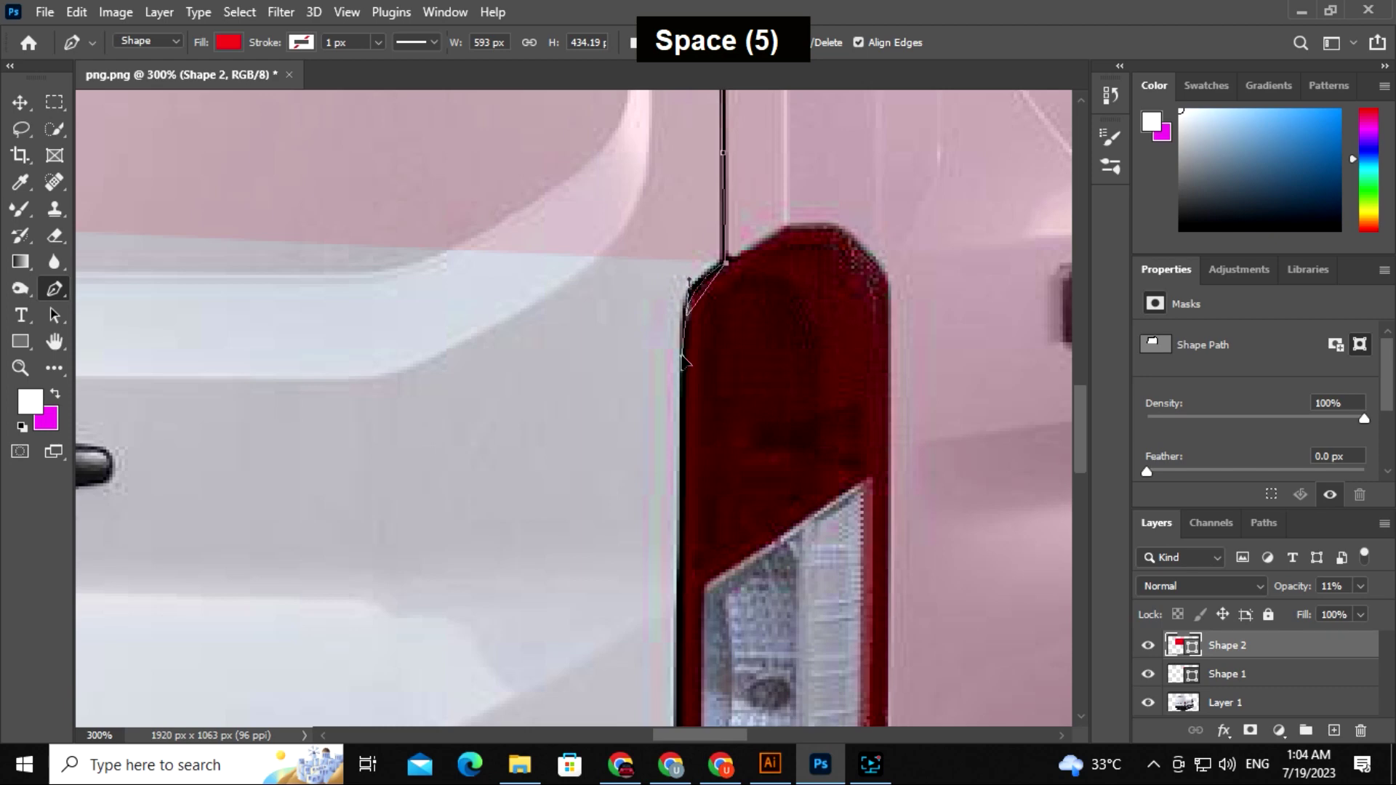
left_click(690, 312, "alt")
left_click_drag(685, 702, 673, 499)
left_click_drag(679, 599, 654, 373)
Step: Trace the rear doors' lower edge along the black bumper trim to the bottom corner of the left tail light
left_click_drag(508, 576, 858, 479)
left_click(330, 412)
left_click_drag(249, 439, 830, 464)
left_click(499, 412)
left_click_drag(386, 470, 814, 501)
left_click(450, 410)
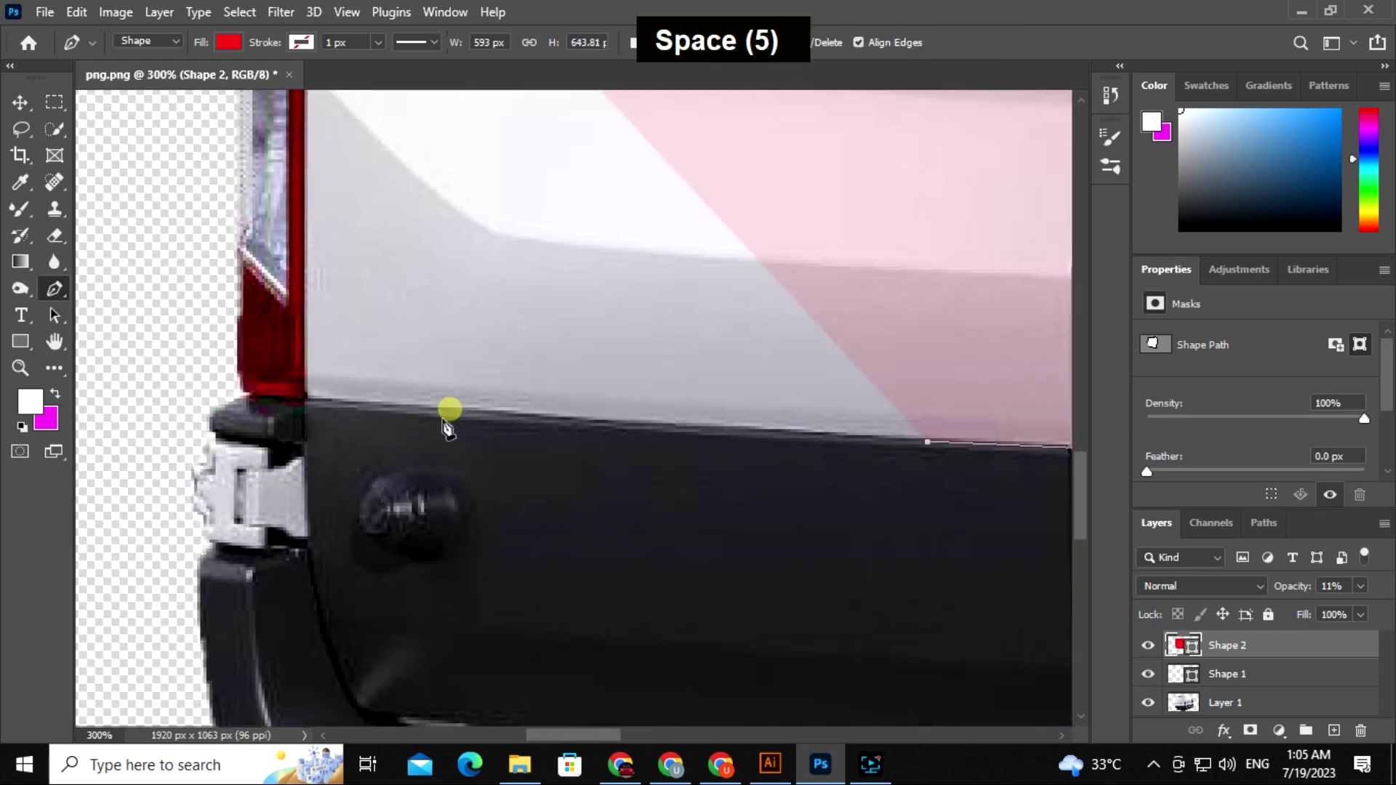
left_click_drag(451, 416, 680, 547)
left_click_drag(547, 182, 547, 265)
key("ctrl+z")
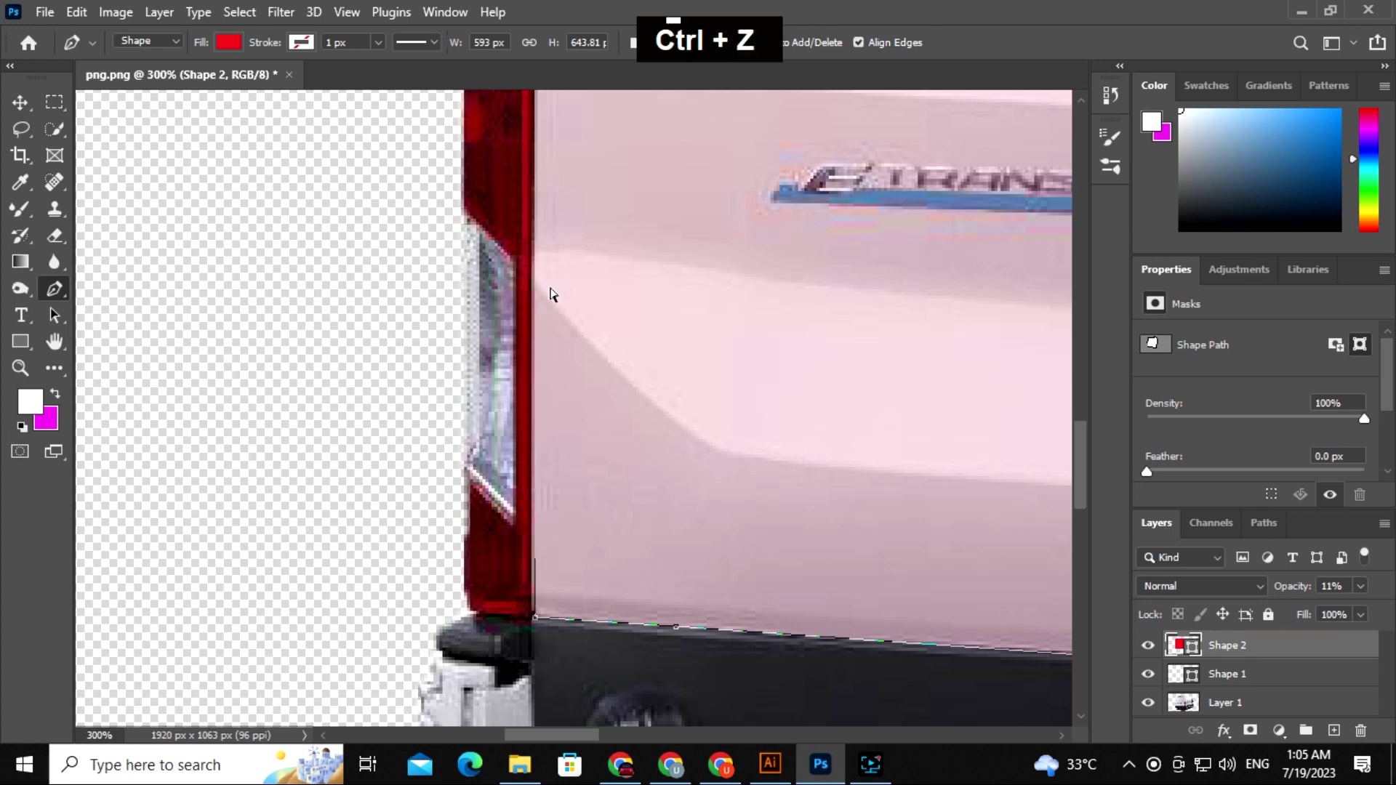
left_click_drag(535, 632, 626, 639)
left_click(625, 629)
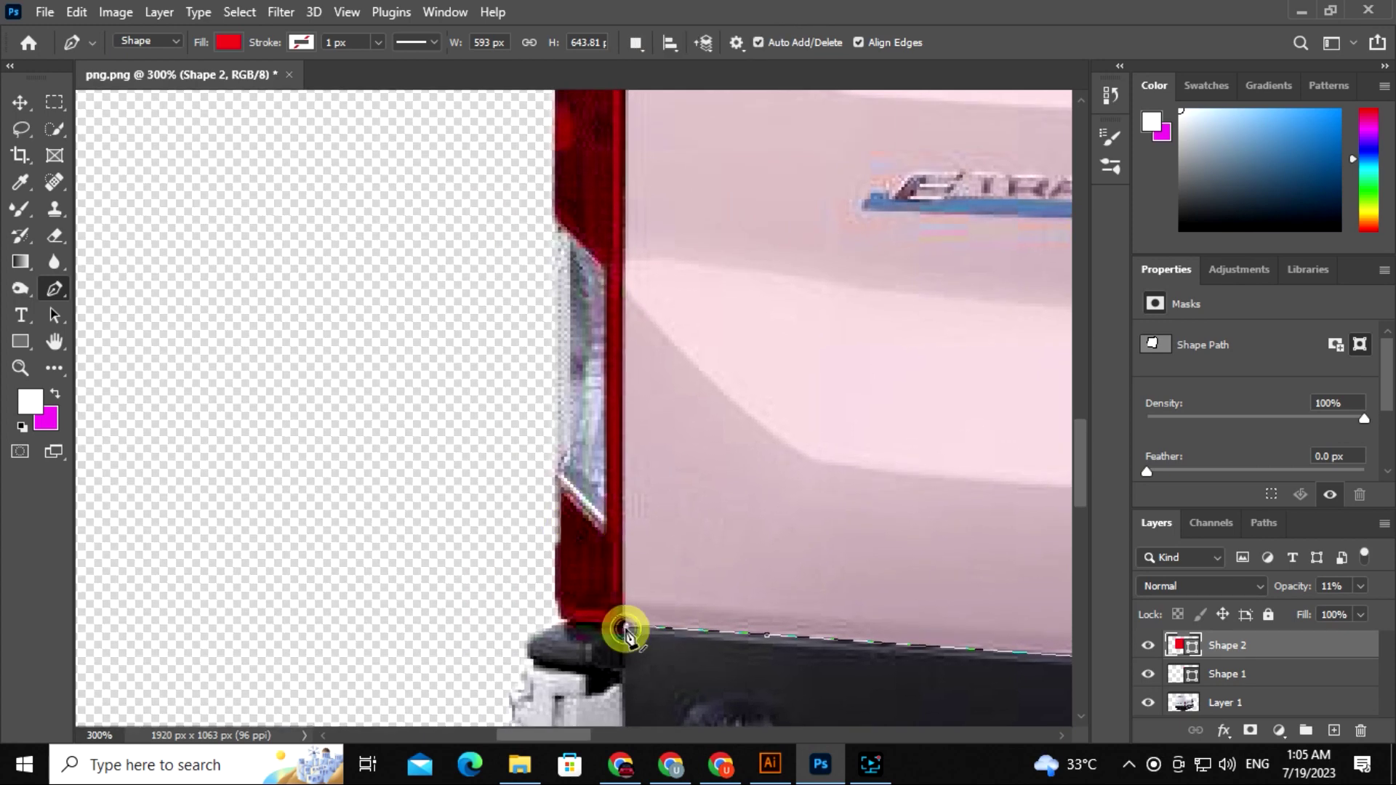
Step: Trace up the left tail light's inner edge and around its rounded top, back toward the rear shape's starting point
left_click(625, 207, "alt")
left_click_drag(627, 205, 632, 491)
left_click(629, 299)
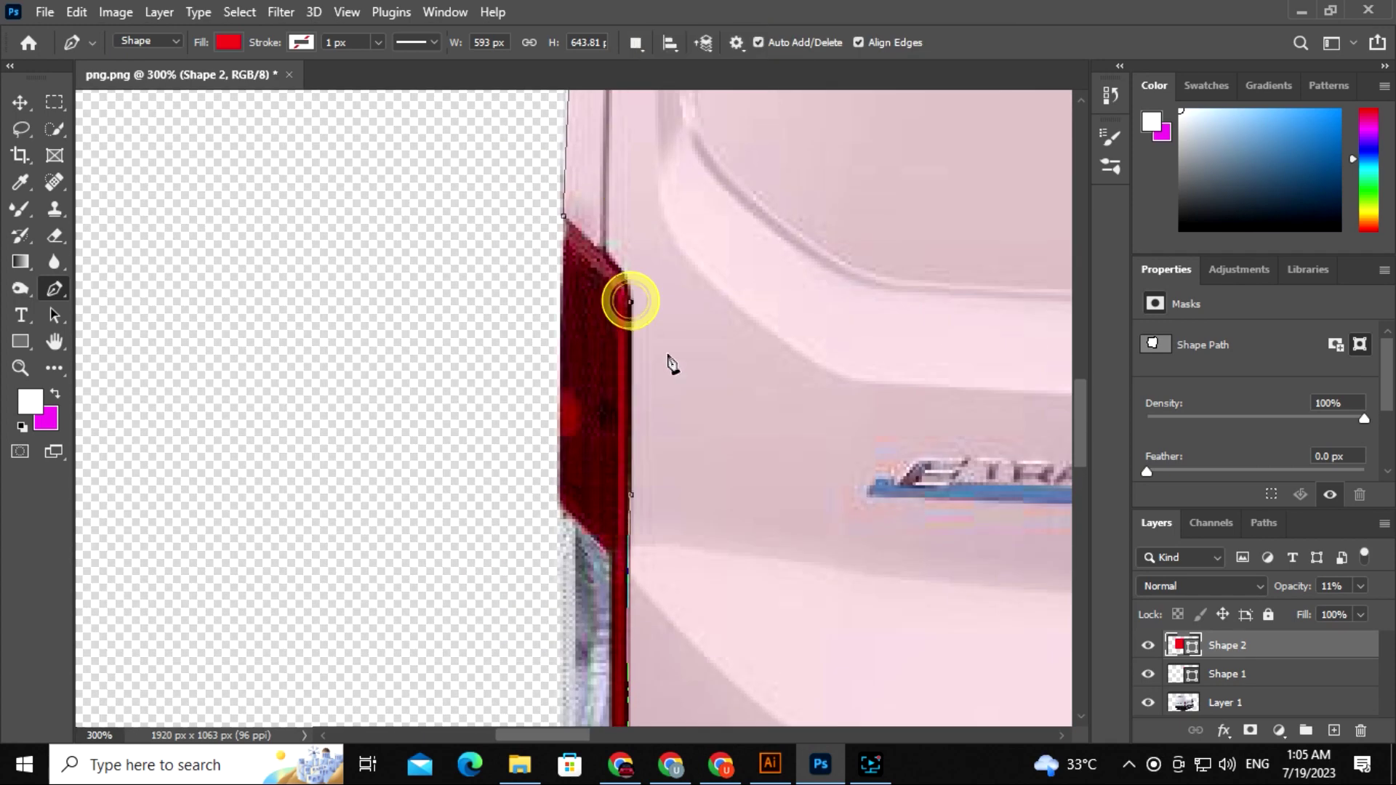
left_click_drag(605, 261, 636, 331)
left_click(614, 322, "alt")
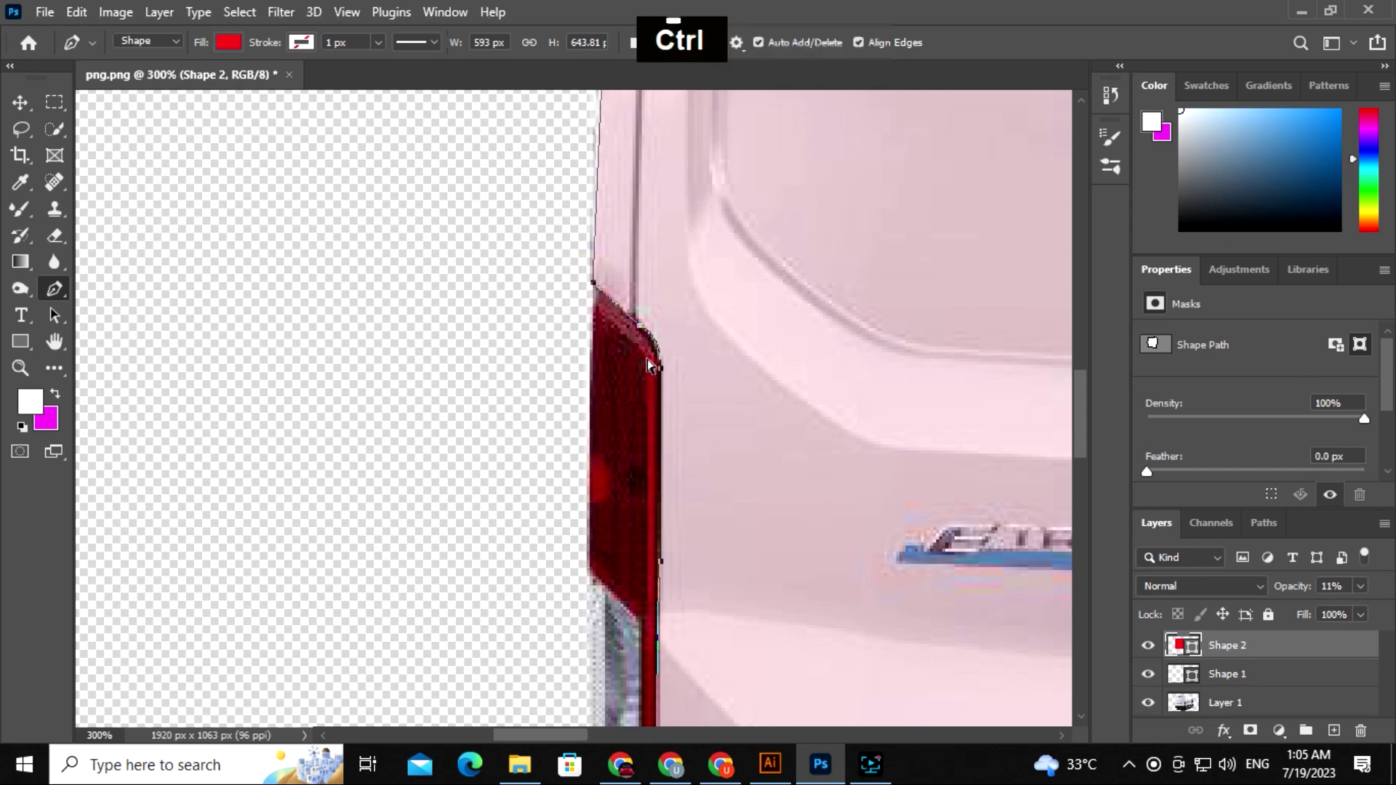
Step: Deselect the rear-door shape and leave the Pen tool with the whole van in view
key("ctrl+minus")
key("ctrl+minus")
key("ctrl+minus")
key("ctrl+minus")
key("ctrl+minus")
left_click(20, 101)
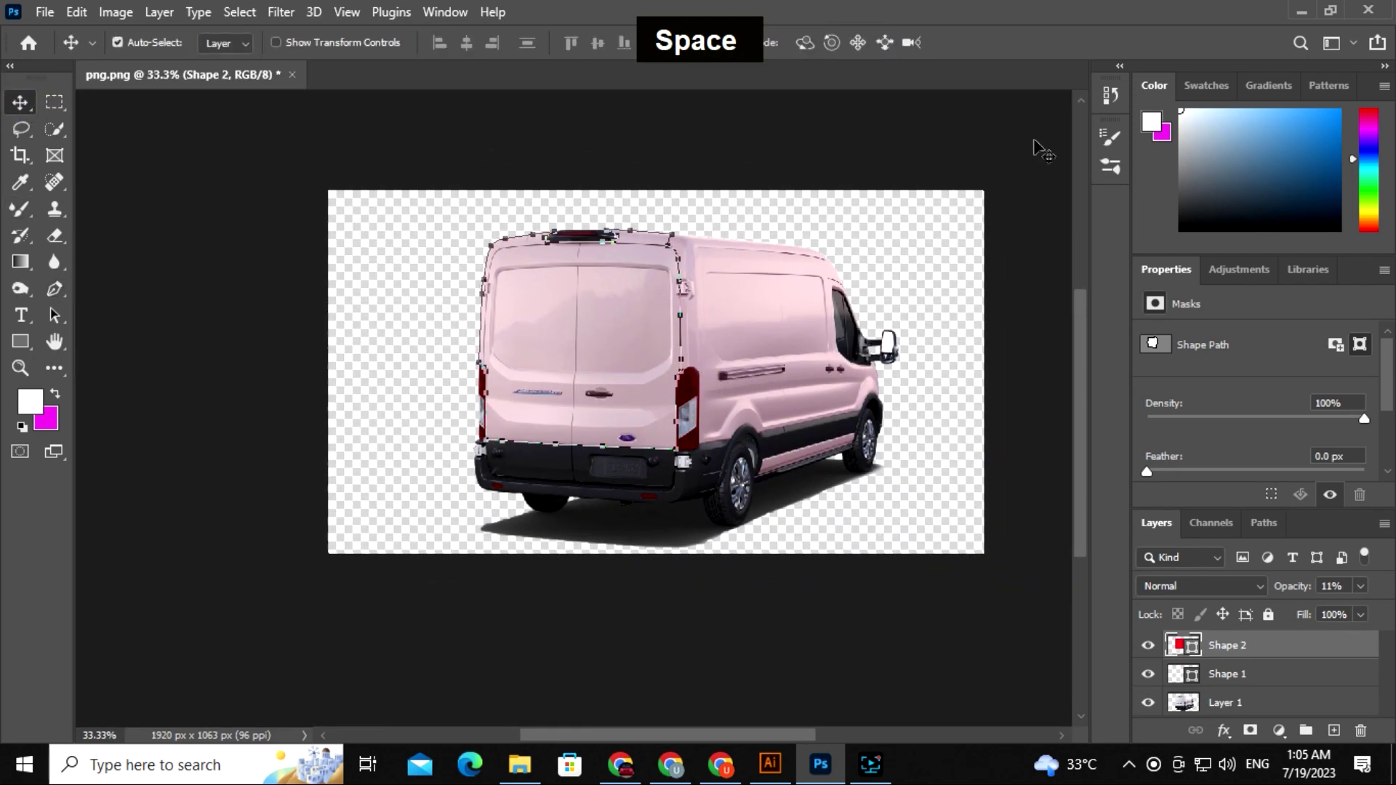
left_click(390, 331)
left_click_drag(739, 460, 691, 461)
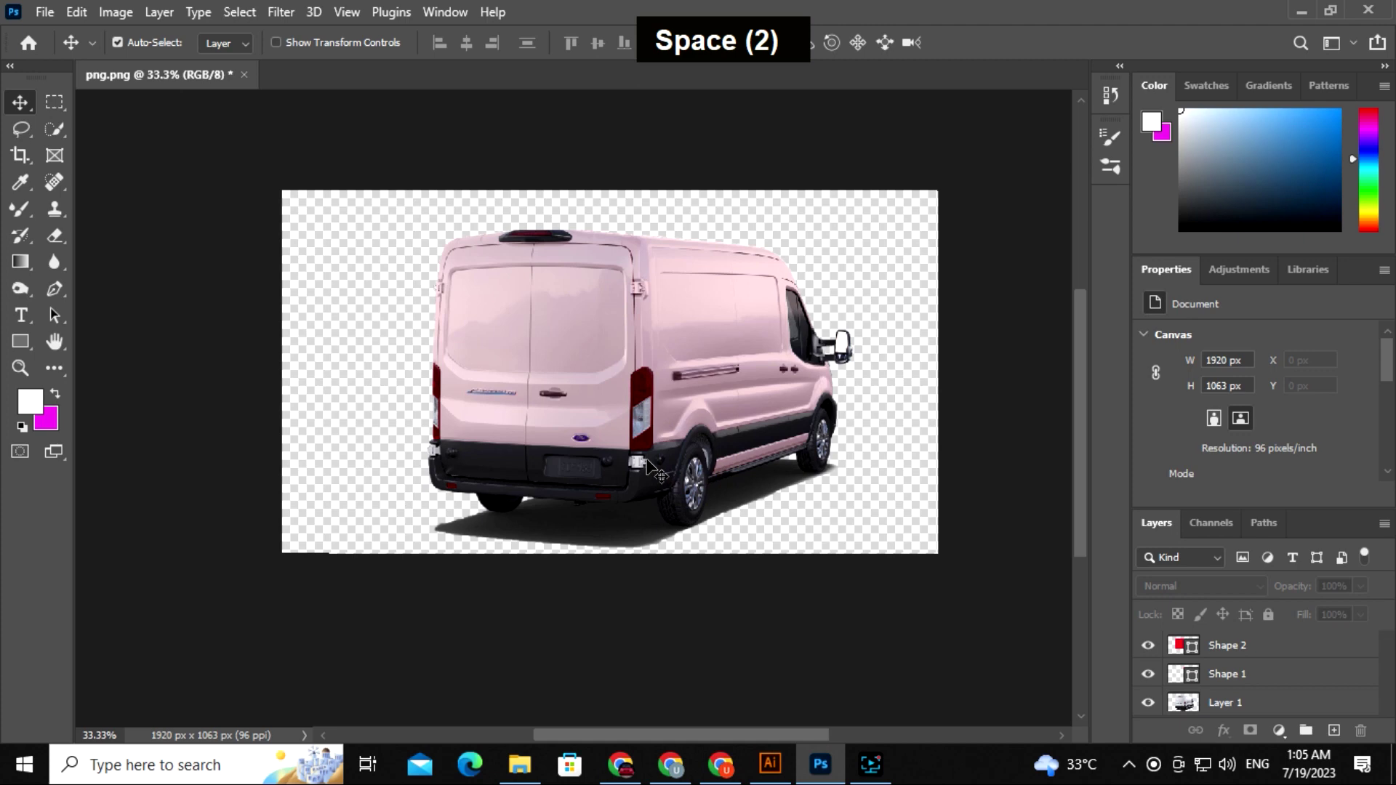
key("ctrl+equal")
mouse_move(843, 513)
left_mouse_down()
mouse_move(848, 482)
mouse_move(837, 489)
left_mouse_up()
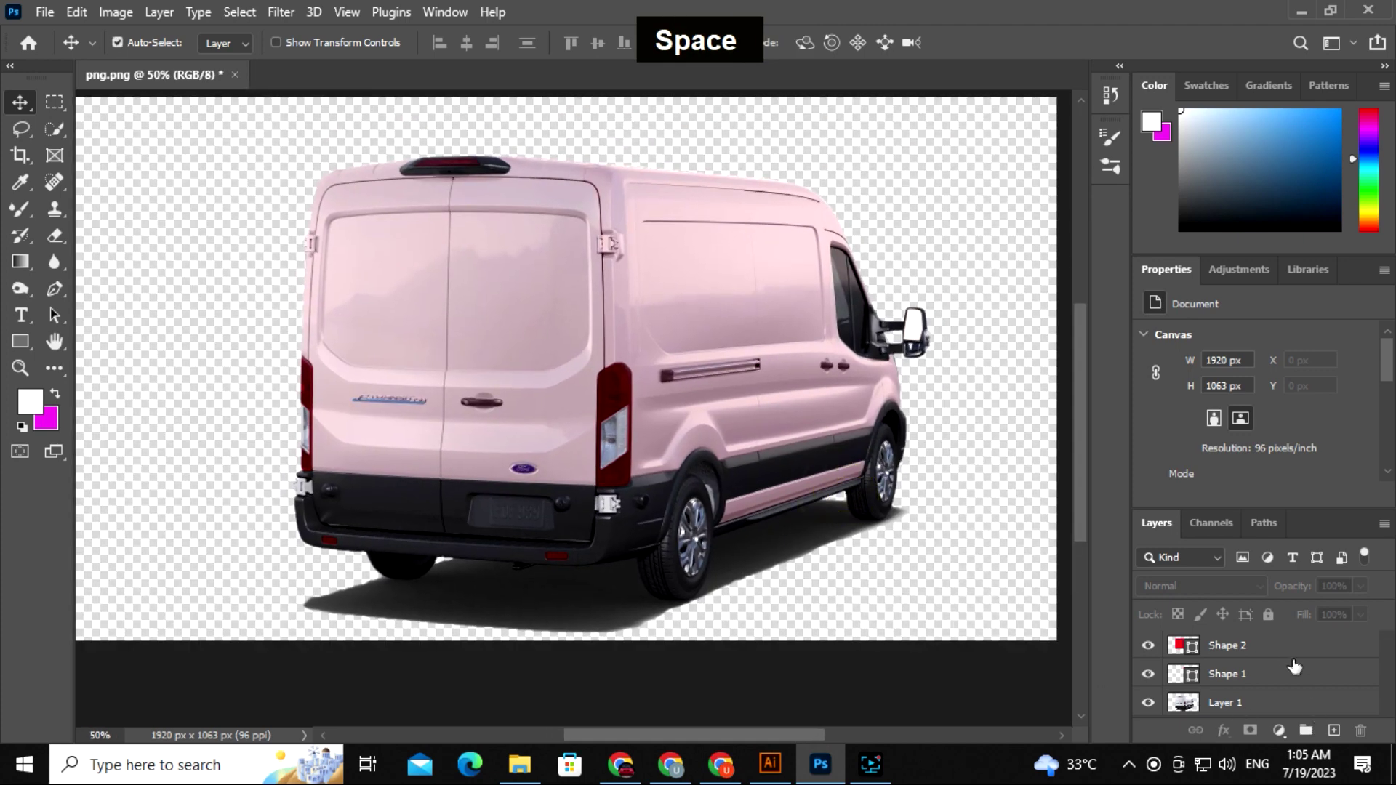
Step: Raise the opacity of both traced shapes, Shape 2 and Shape 1, to 100%
left_click(1284, 658)
left_click_drag(1360, 586, 1382, 616)
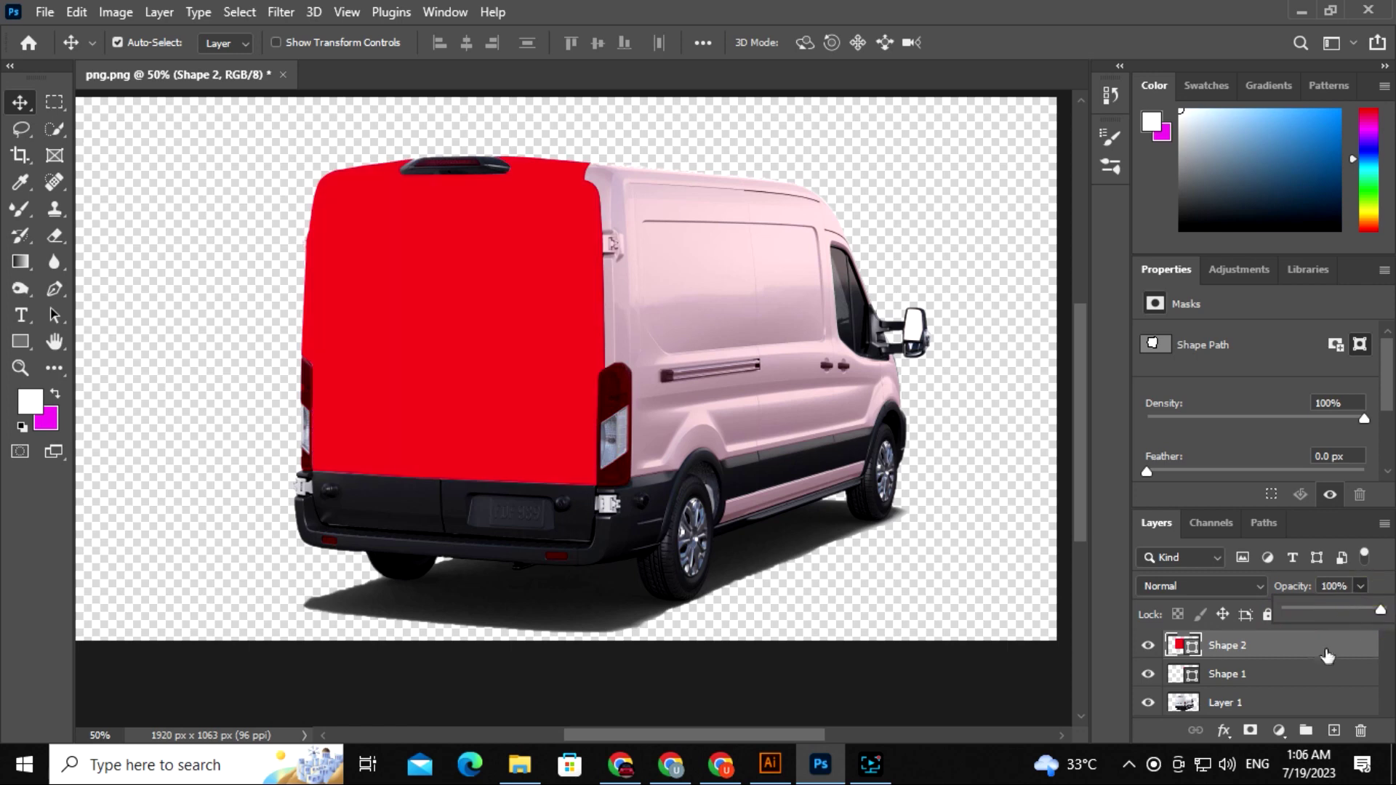
left_click(1269, 675)
left_click_drag(1378, 615, 1367, 615)
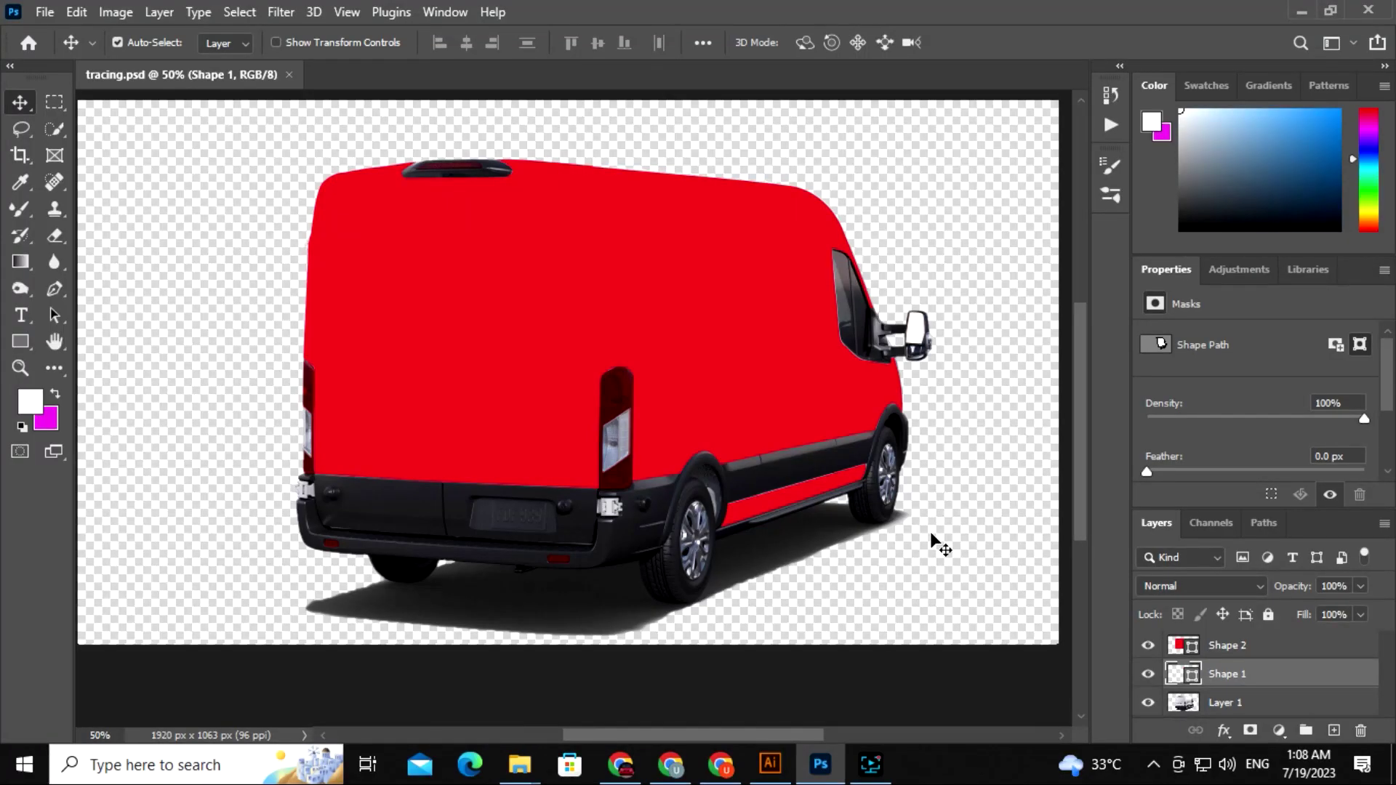
Step: Draw a rectangle about 1681 × 875 px over the van, directly above the Shape 1 layer
key("space")
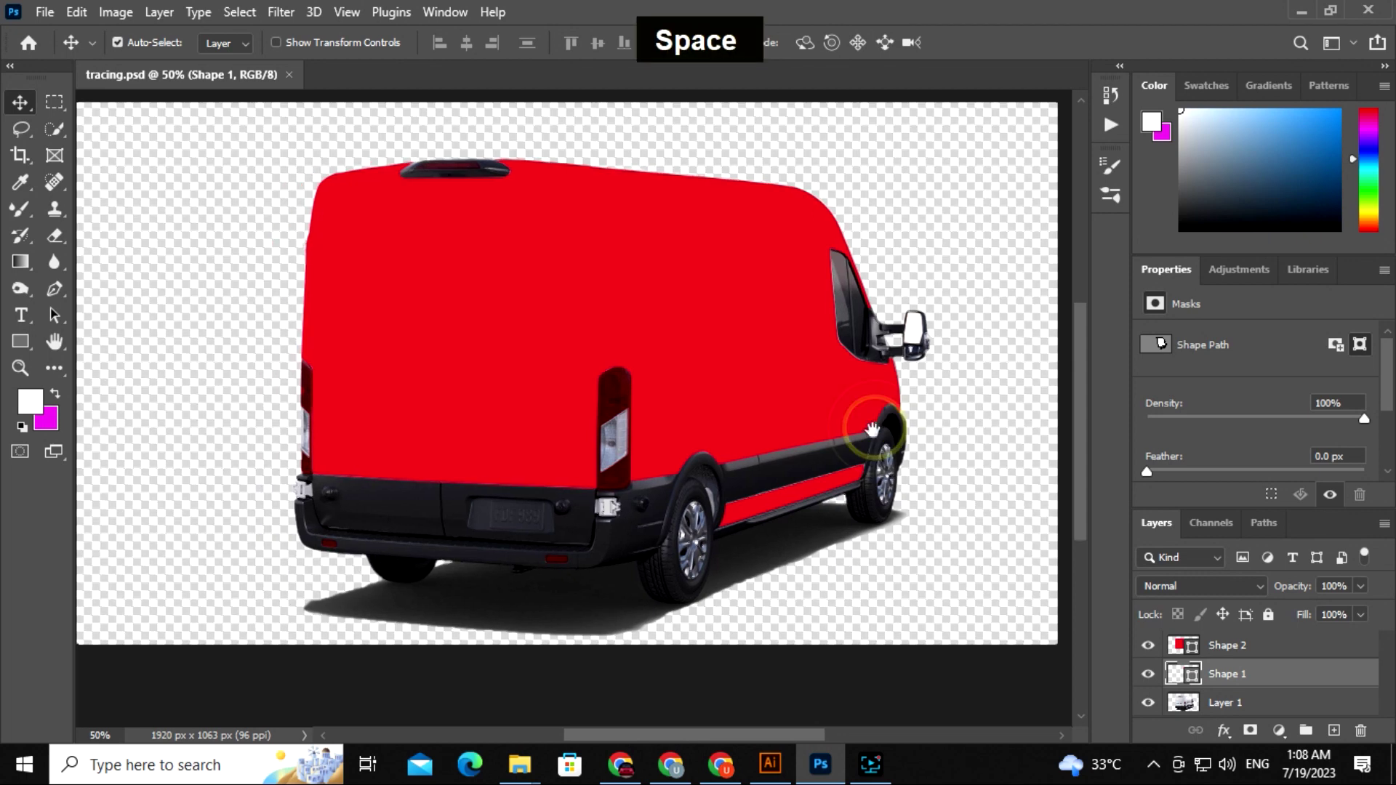
left_click_drag(883, 421, 938, 434)
left_click(19, 343)
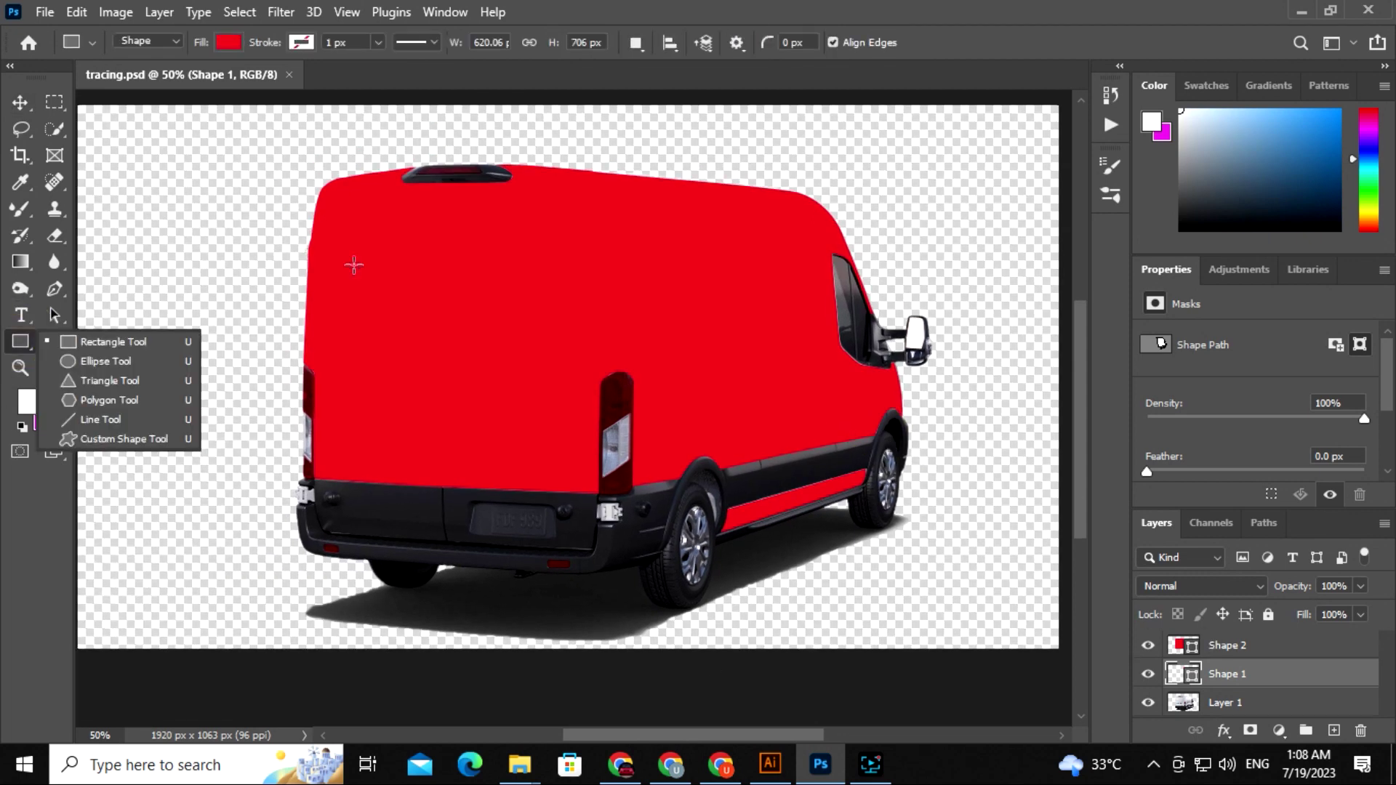
left_click(130, 341)
left_click_drag(141, 145, 1002, 593)
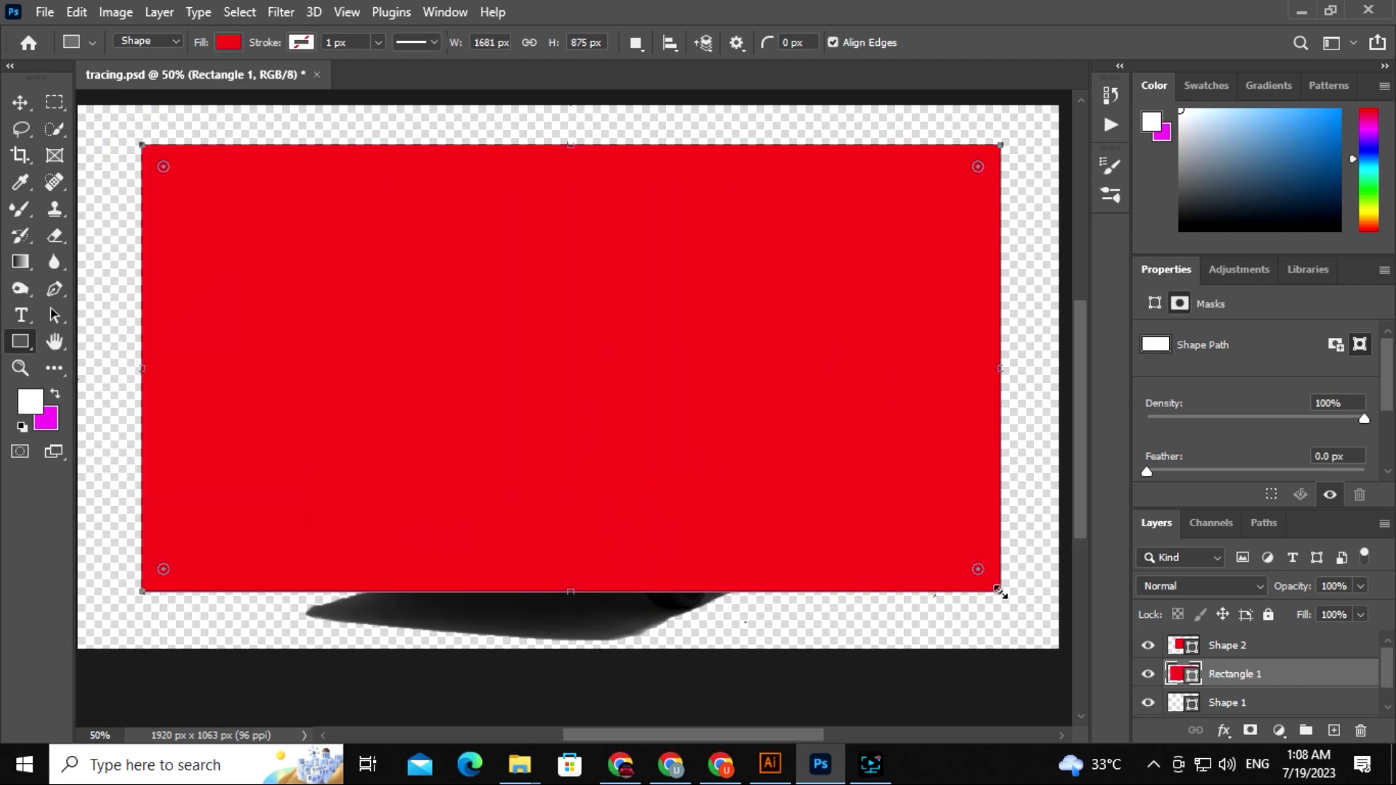
key("ctrl+z")
key("ctrl+z")
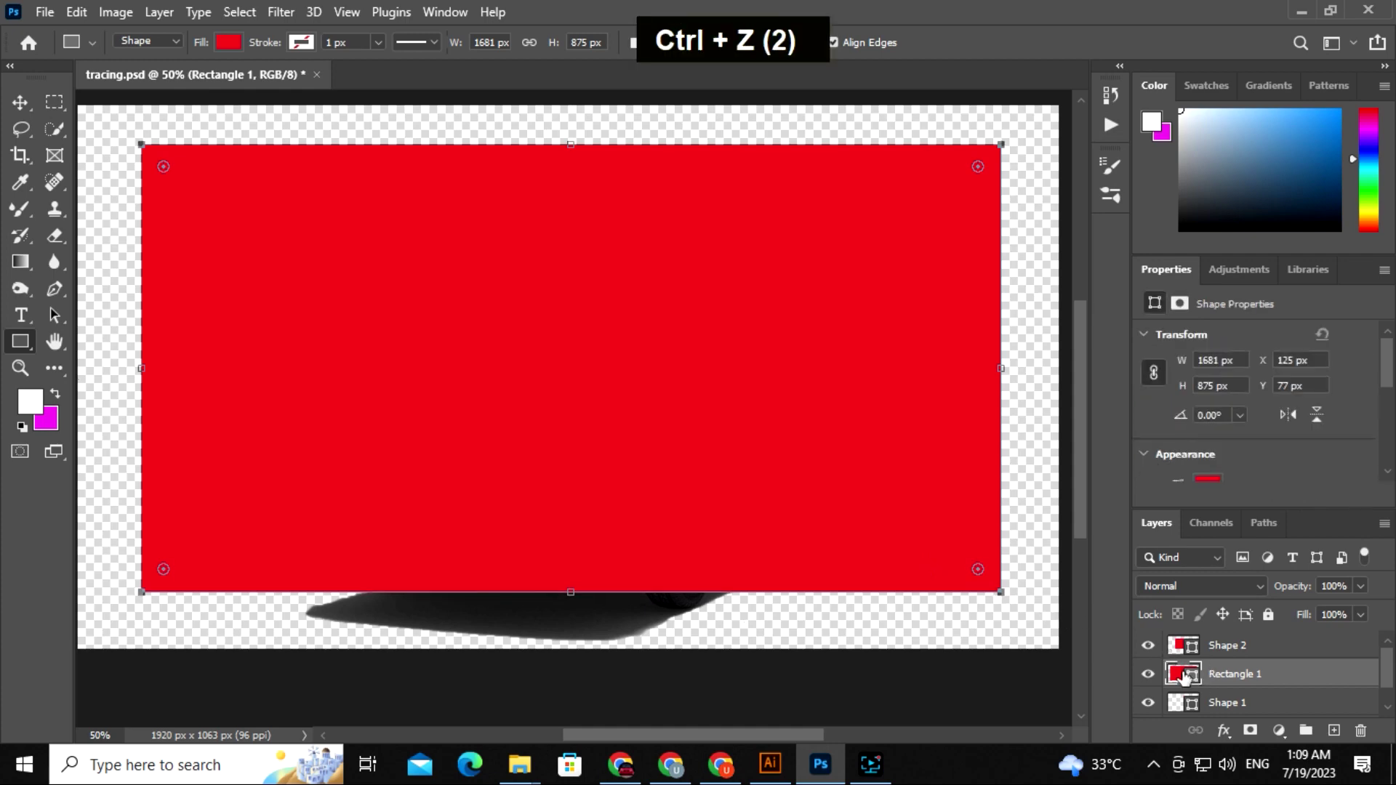
Step: Change the rectangle's fill colour to light grey (b7b6b6)
double_click(1178, 674)
left_click(748, 229)
left_click_drag(748, 229, 744, 236)
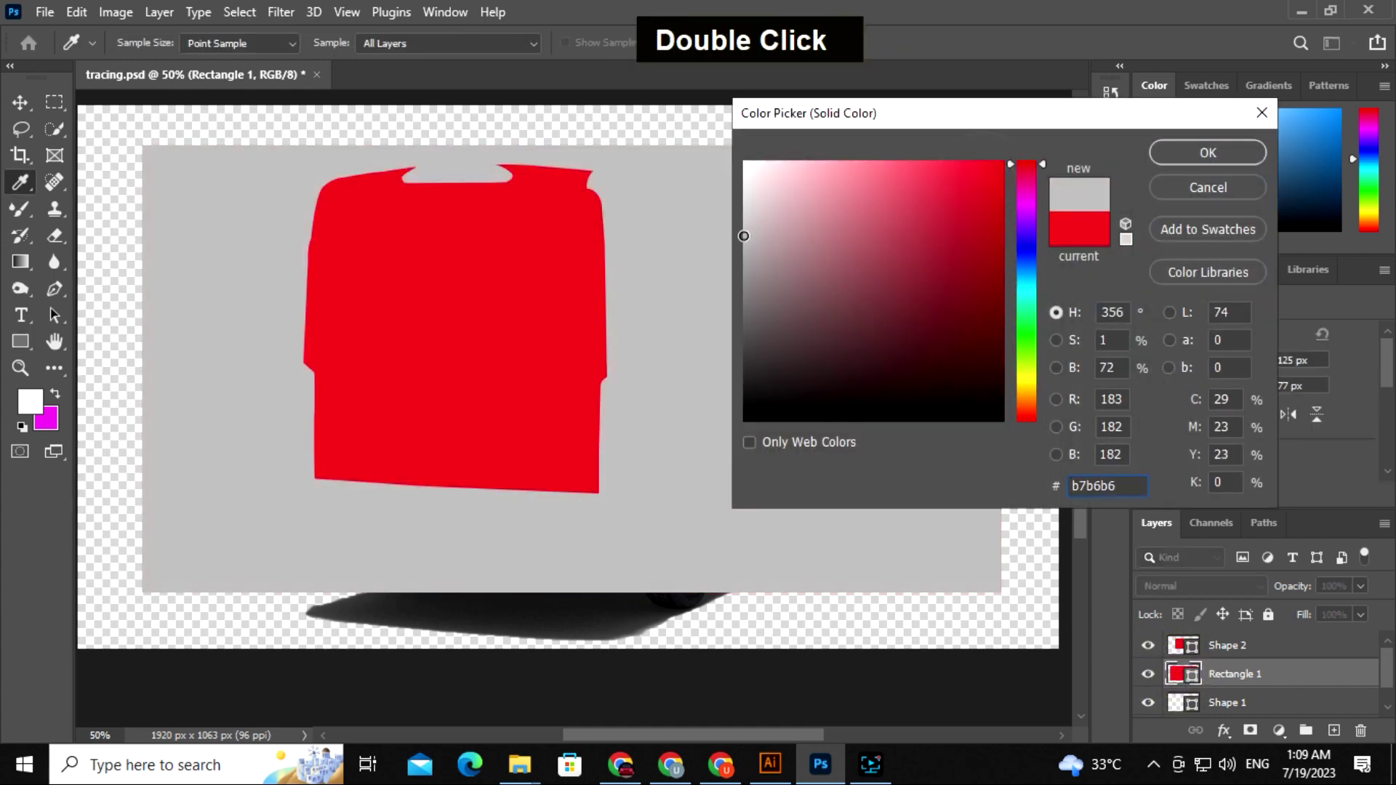
left_click(1212, 151)
Step: Convert the grey rectangle layer to a smart object and clip it to the Shape 1 layer below
right_click(1220, 674)
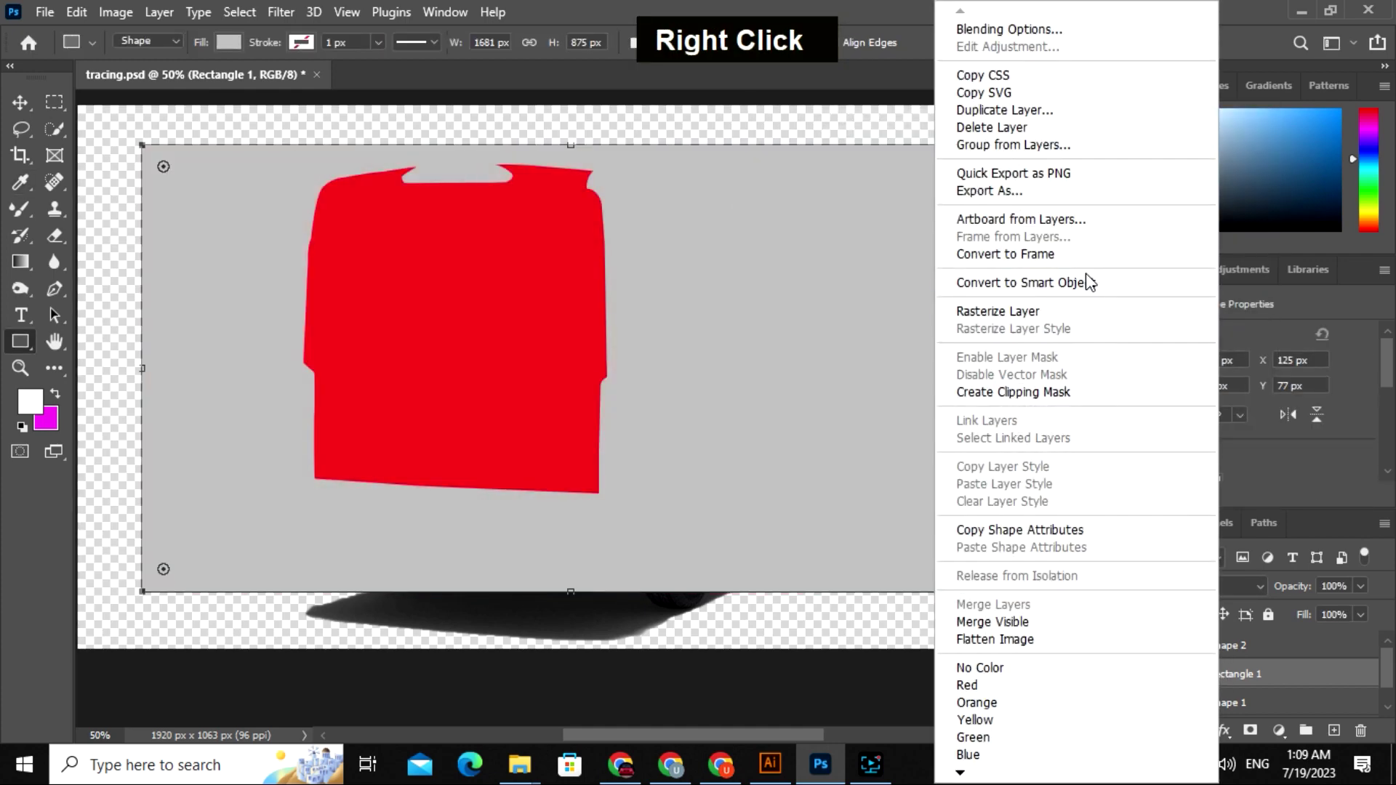
left_click(1085, 280)
right_click(1207, 673)
left_click(1079, 477)
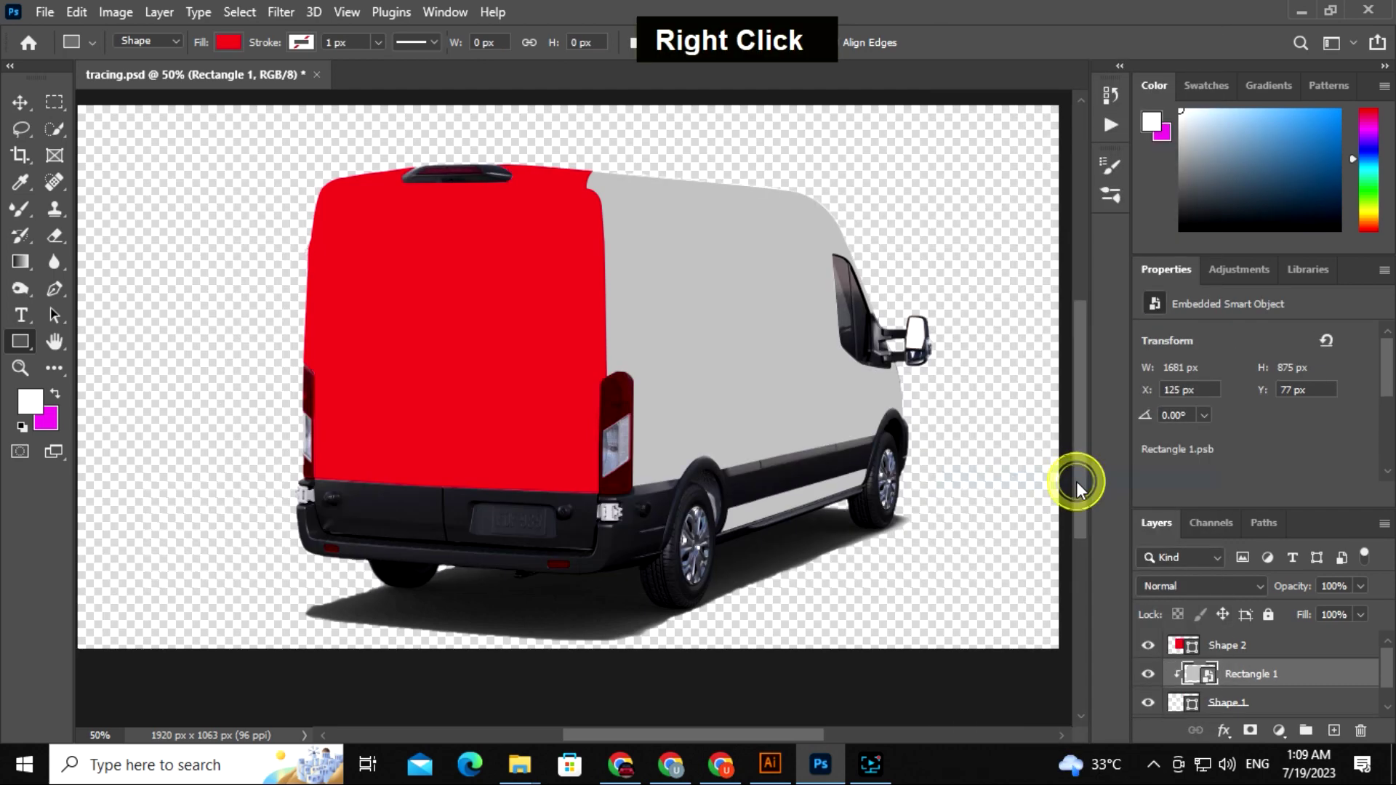
Step: Distort the clipped Rectangle 1 smart object so its four corners follow the perspective of the van's side panel
left_click(19, 102)
key("space")
left_click_drag(738, 445, 730, 446)
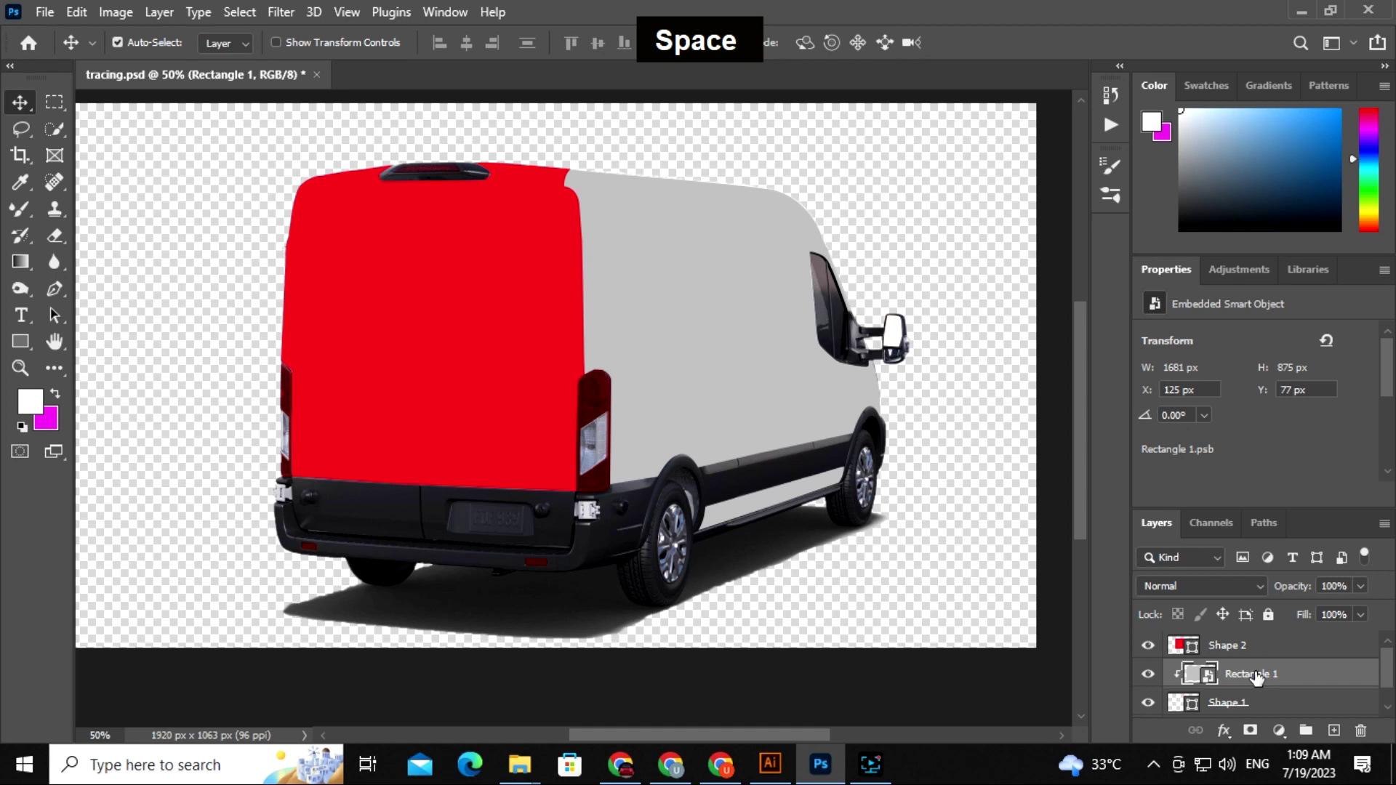
key("ctrl+t")
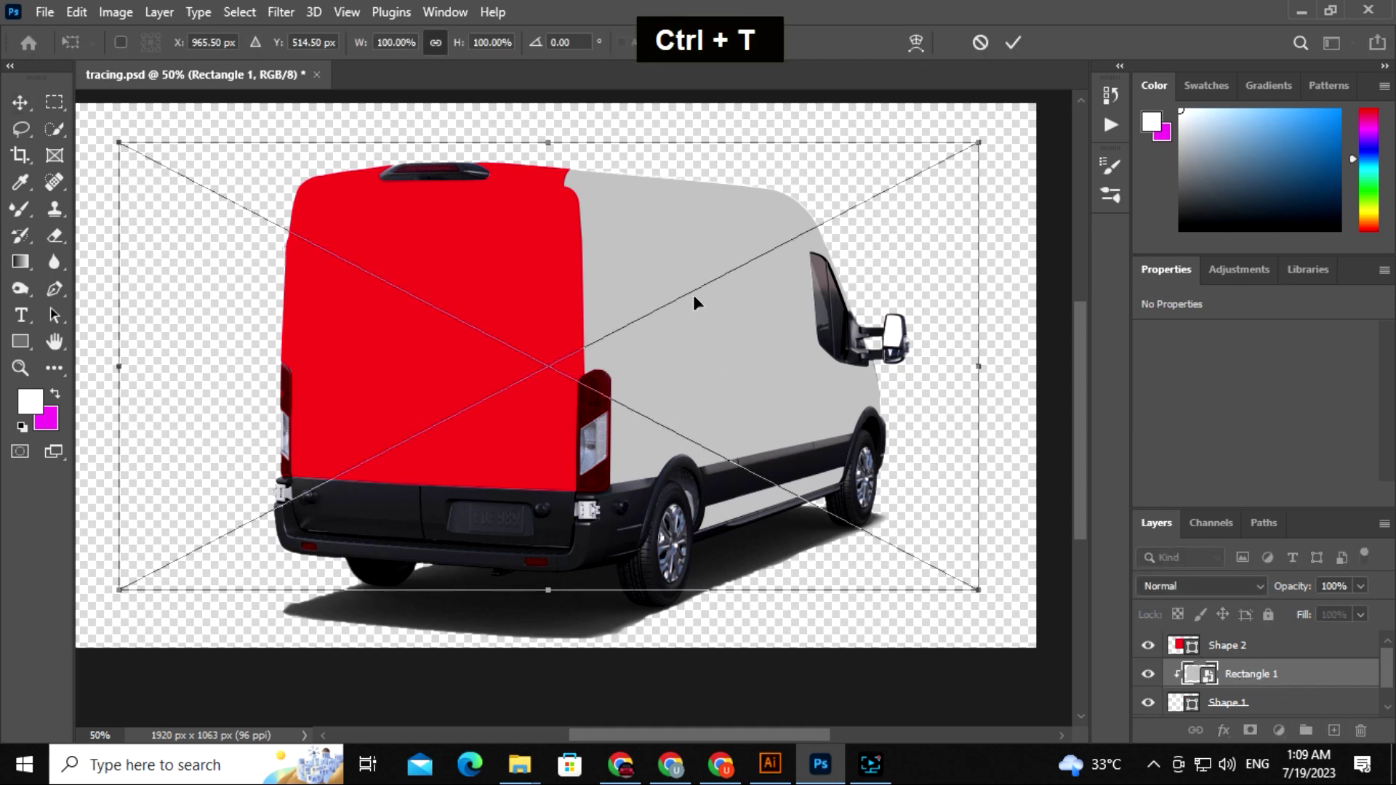
right_click(690, 243)
left_click(762, 364)
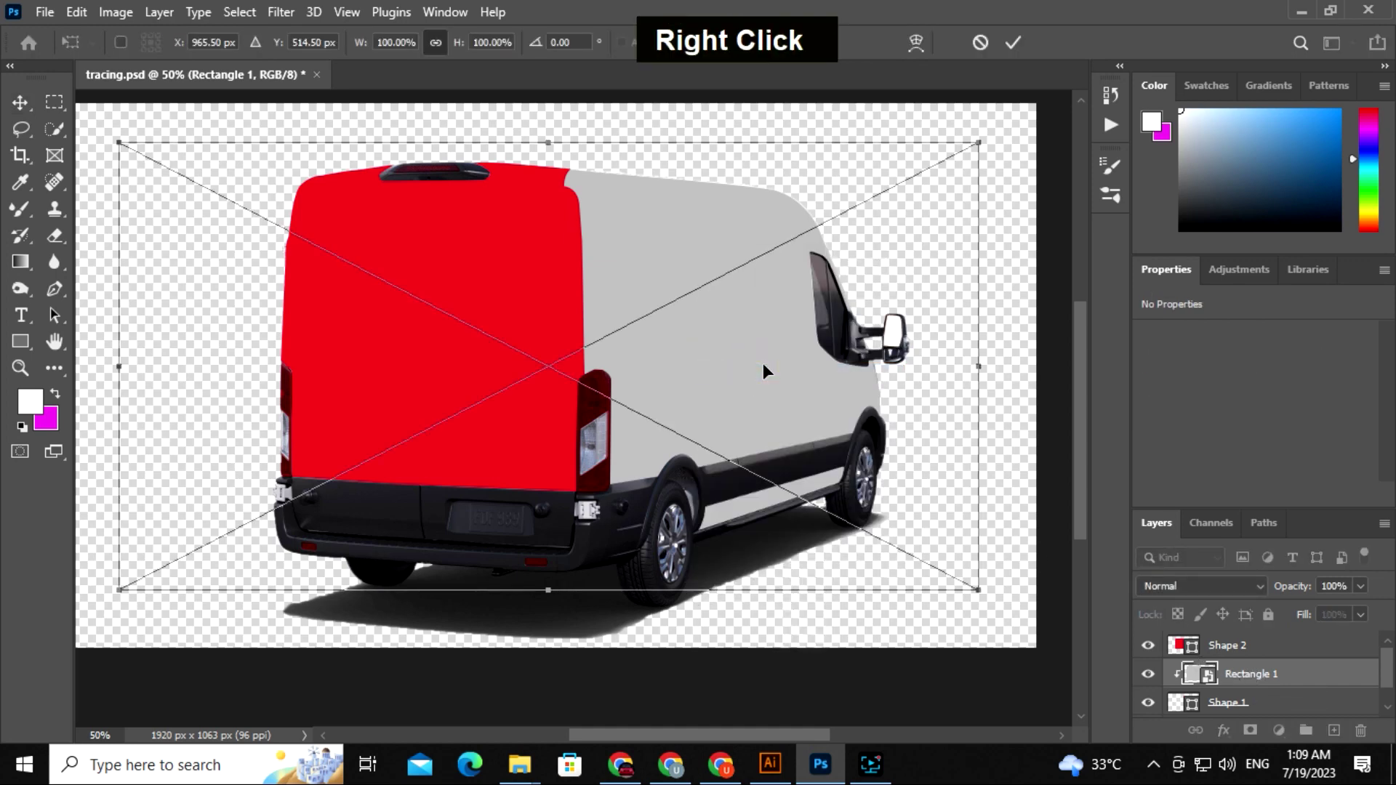
left_click_drag(118, 143, 550, 166)
left_click_drag(120, 591, 575, 551)
left_click_drag(980, 595, 911, 479)
left_click_drag(979, 142, 876, 192)
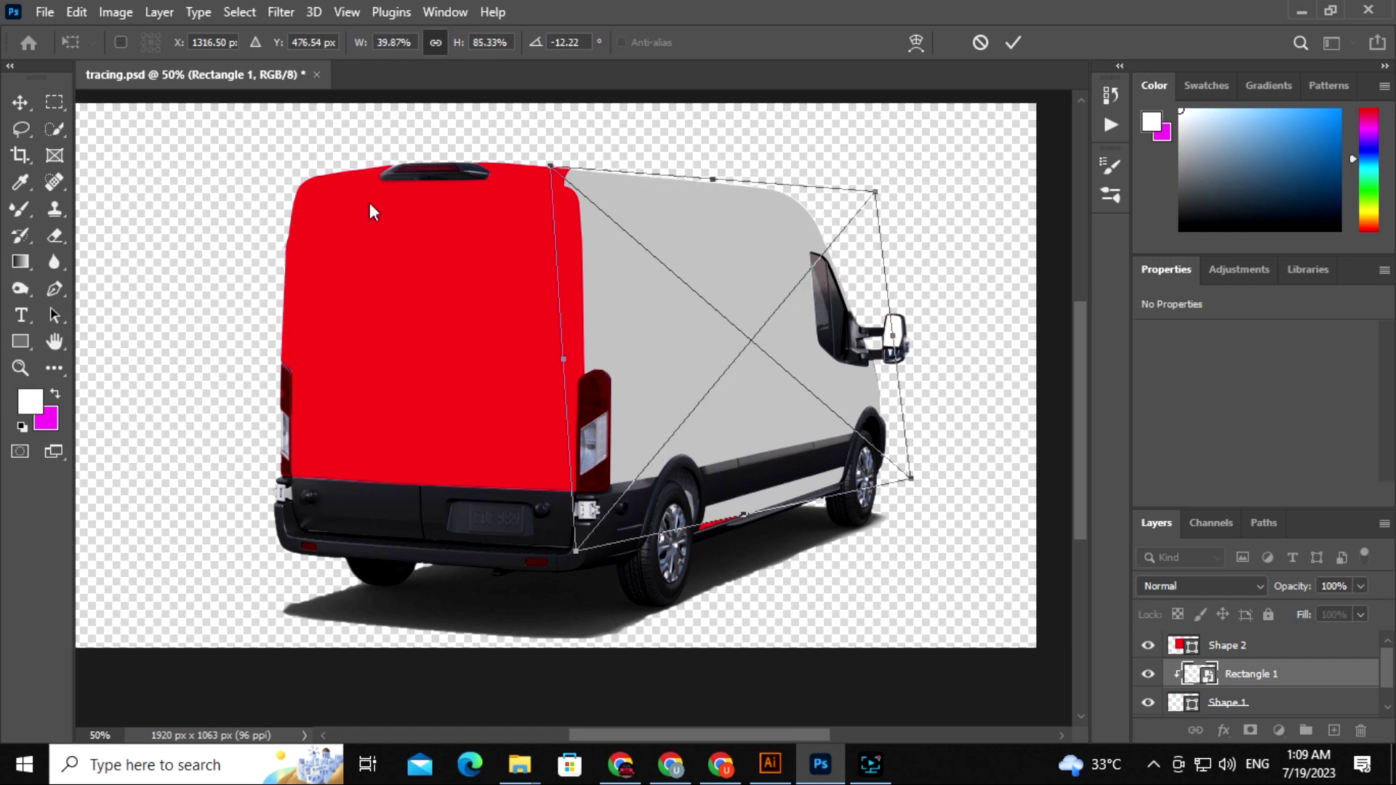
Step: Fine-tune the distorted corners so the rectangle covers the whole side panel down to the sill, and apply the transform
left_click_drag(548, 169, 559, 167)
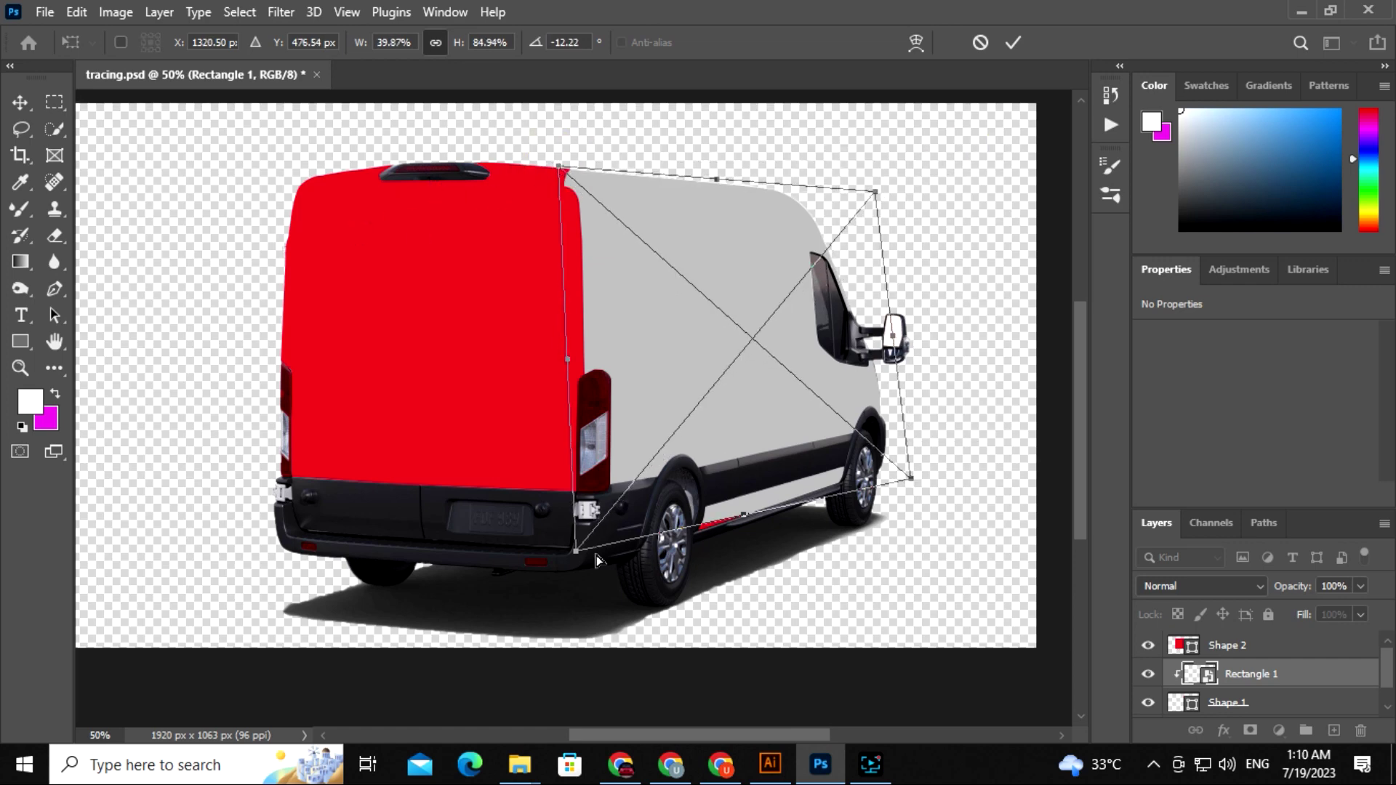
left_click_drag(572, 556, 577, 569)
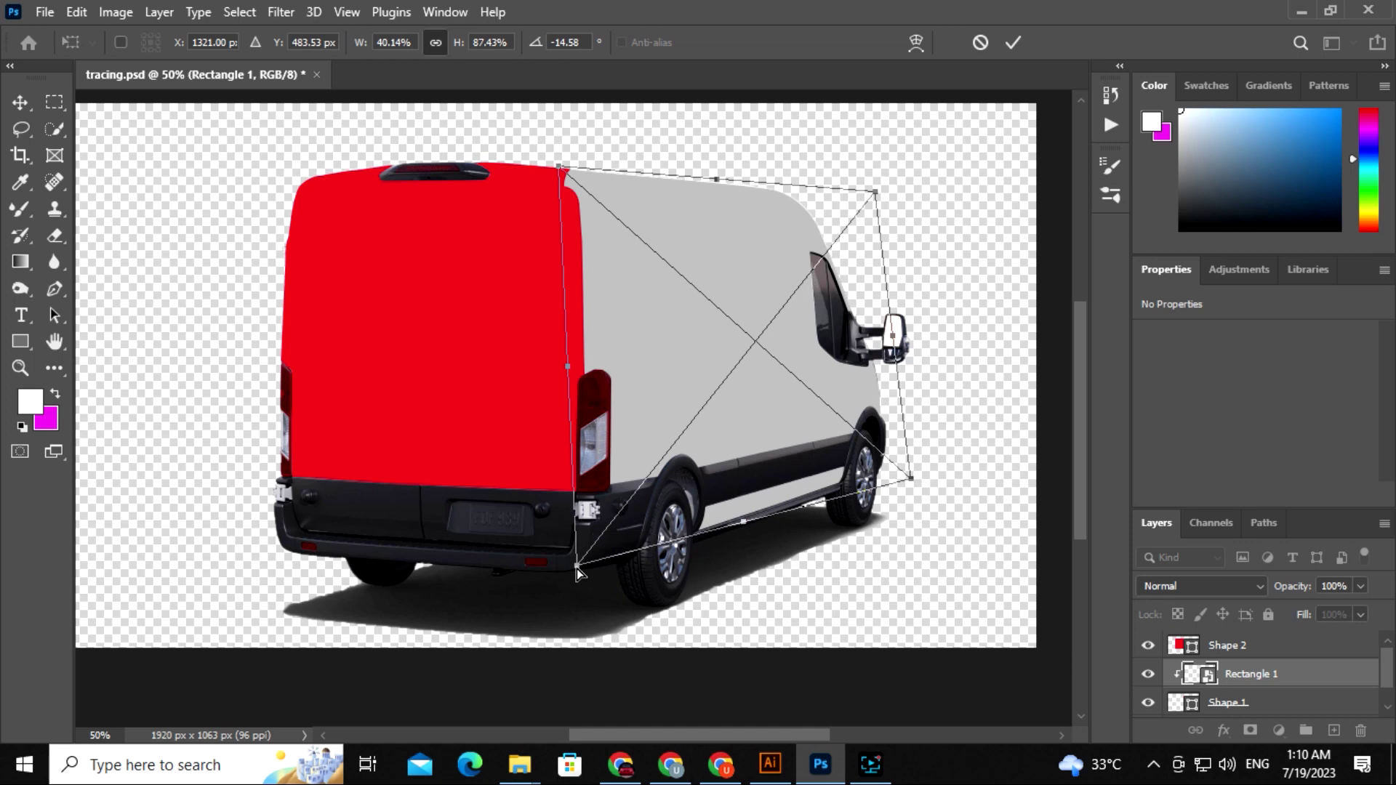
left_click_drag(914, 483, 911, 479)
left_click_drag(578, 569, 595, 571)
left_click_drag(909, 477, 900, 470)
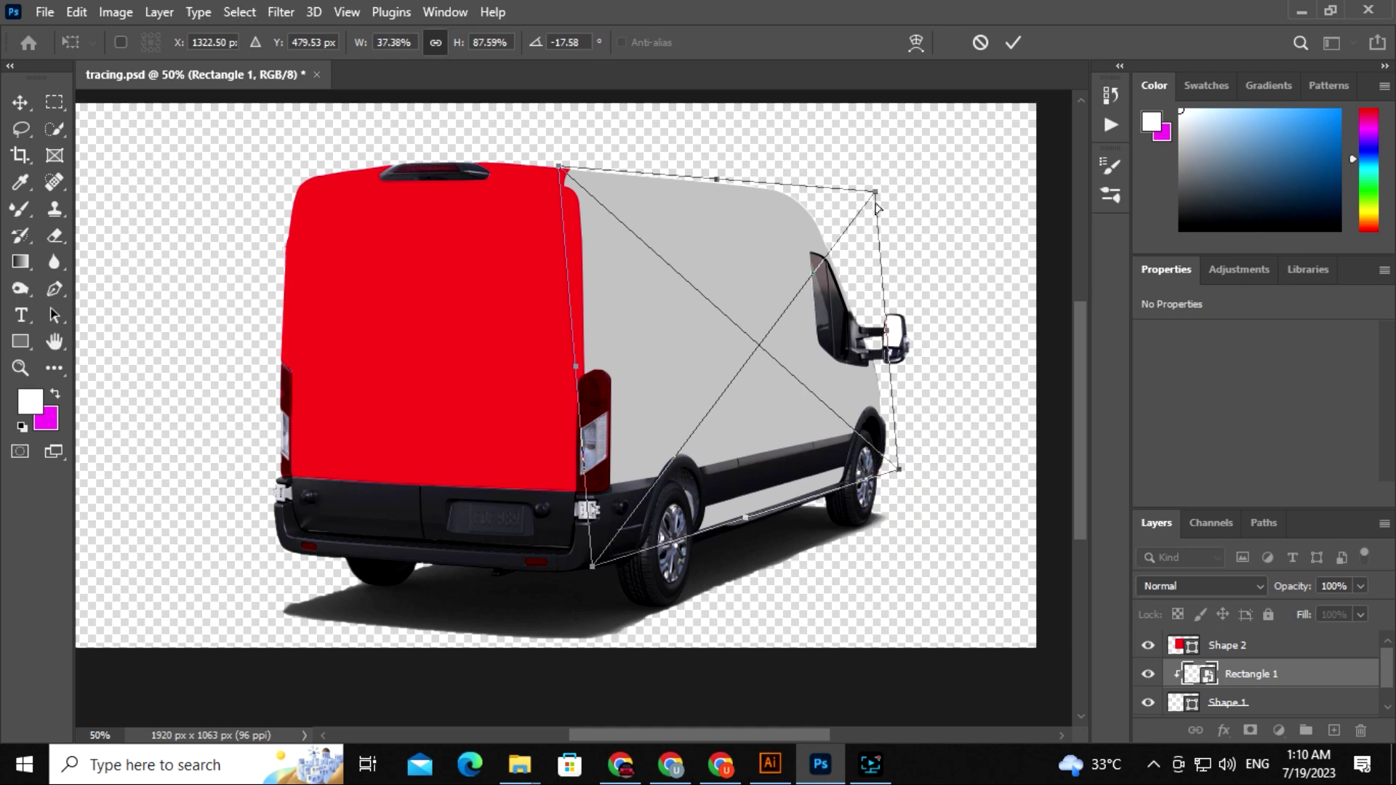
left_click_drag(876, 195, 878, 201)
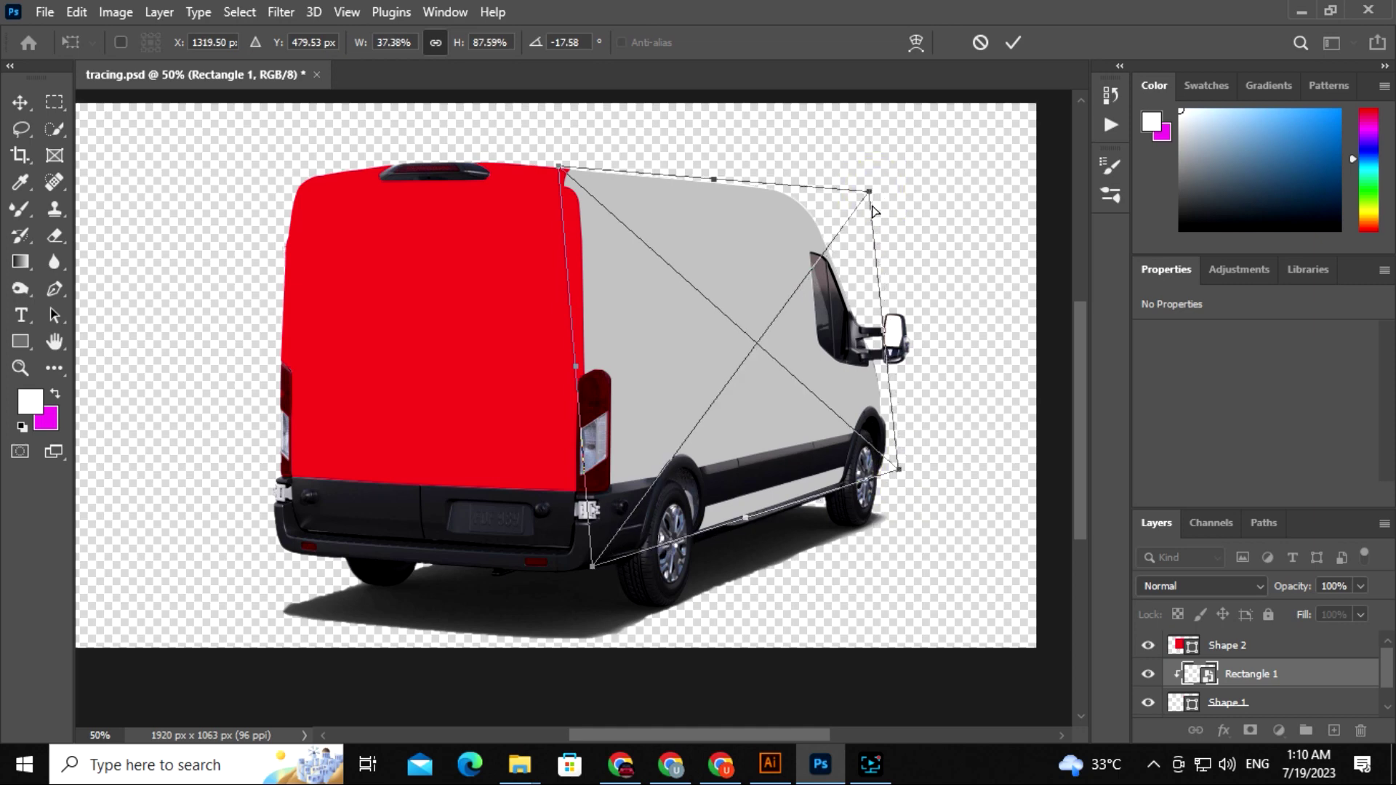
left_click(1012, 41)
Step: Open the contents of the Rectangle 1 smart object and transfer its grey rectangle into the Untitled-3 document in Illustrator
key("space")
left_click_drag(769, 442, 764, 432)
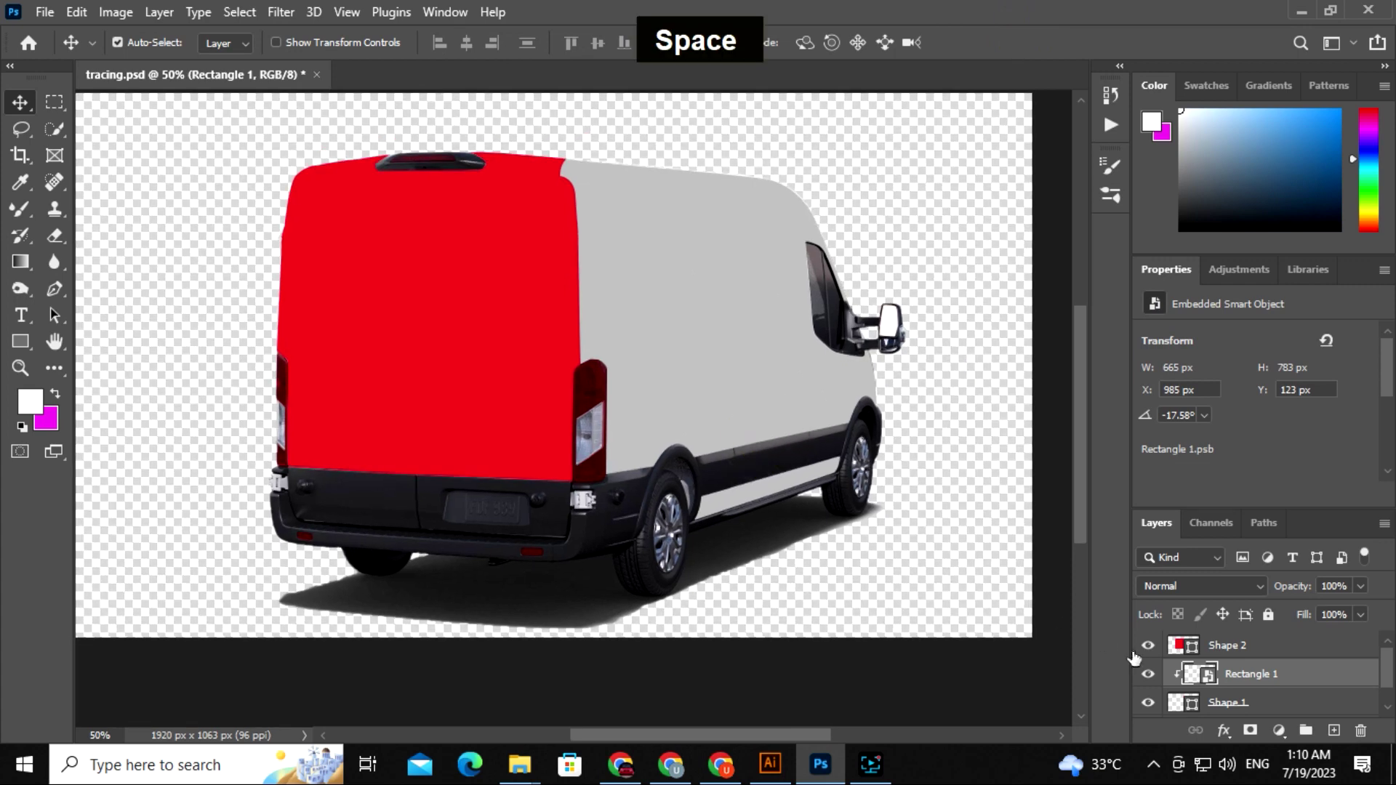
double_click(1191, 676)
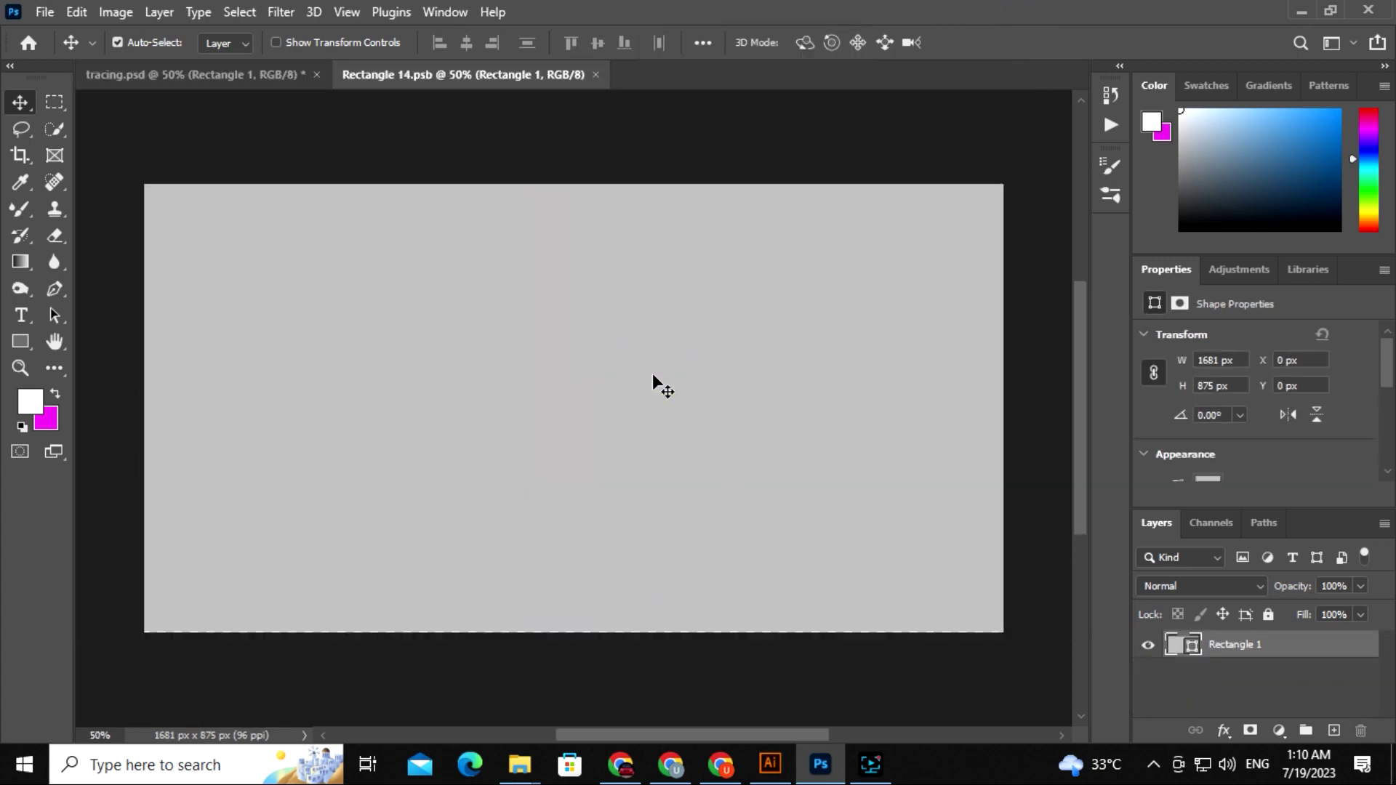
left_click_drag(704, 350, 734, 720)
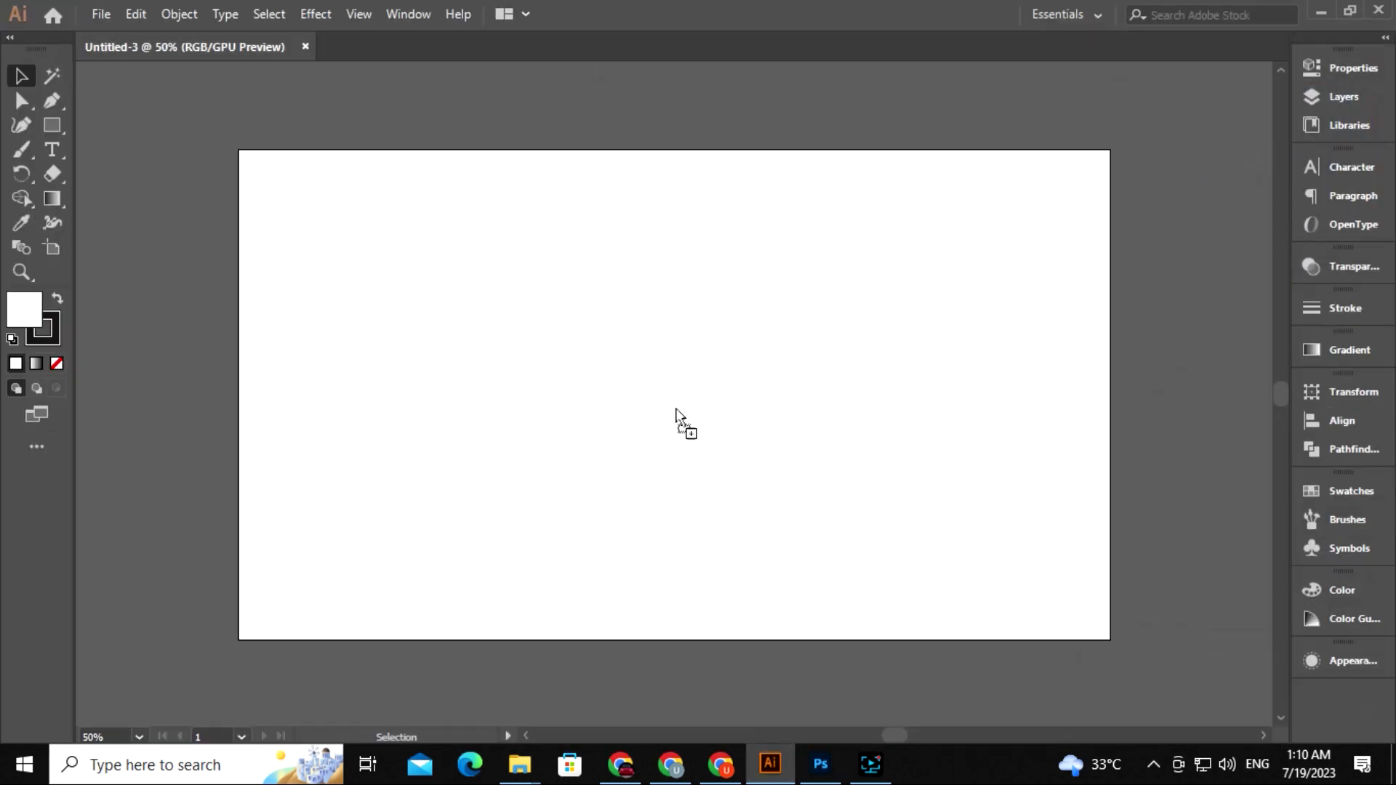
mouse_move(676, 415)
left_mouse_down()
mouse_move(673, 376)
mouse_move(674, 391)
left_mouse_up()
key("space")
left_click_drag(743, 502, 718, 492)
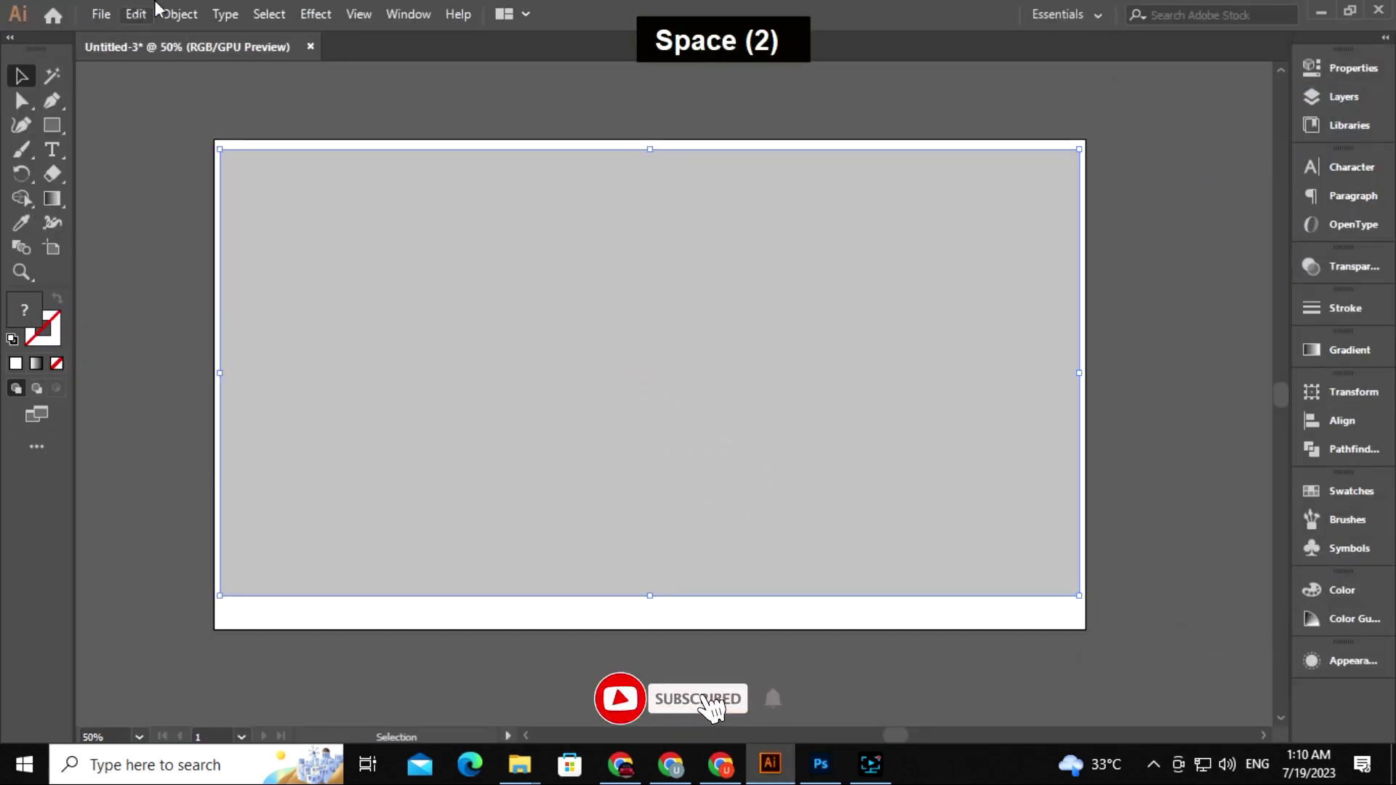
Step: Fit the artboard to the bounds of the grey rectangle
left_click(179, 14)
mouse_move(429, 745)
left_click(518, 724)
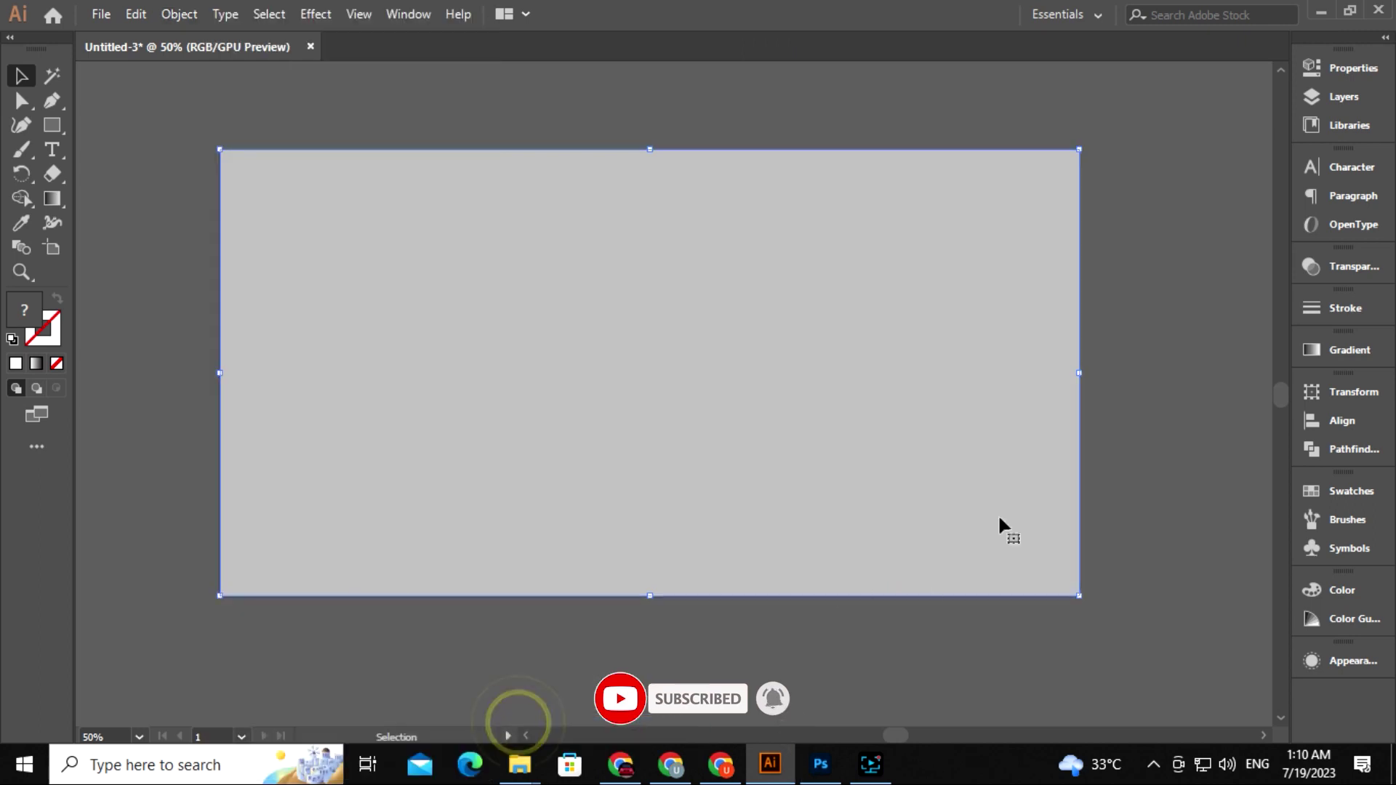
Step: Lock the grey rectangle as the background of the artboard
left_click(1128, 377)
key("space")
left_click_drag(701, 410, 722, 401)
left_click(605, 348)
key("ctrl+2")
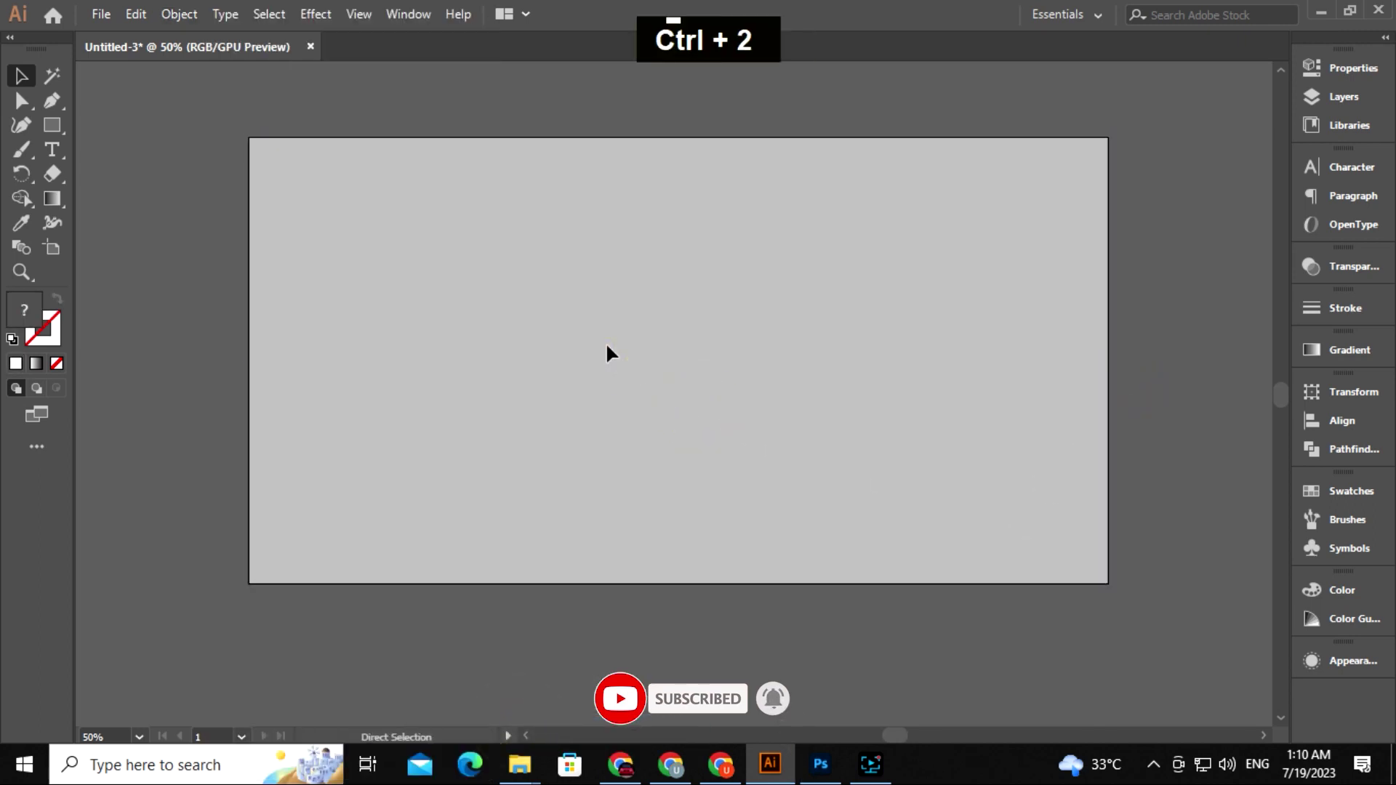
Step: Draw a full-width horizontal stripe across the upper part of the artboard and fill it with bright blue (0392E2)
key("space")
left_click_drag(492, 315, 507, 321)
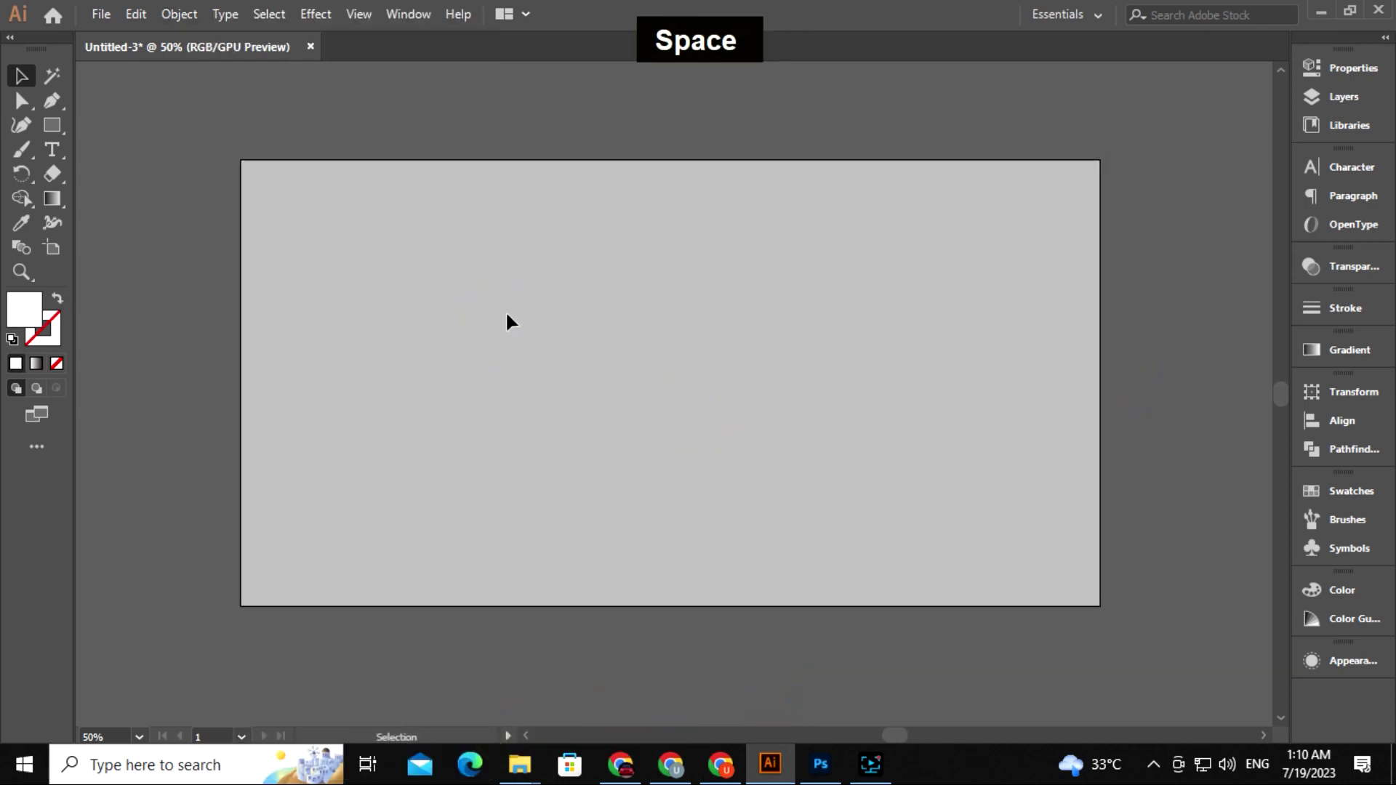
key("m")
left_click_drag(239, 249, 1100, 327)
double_click(31, 314)
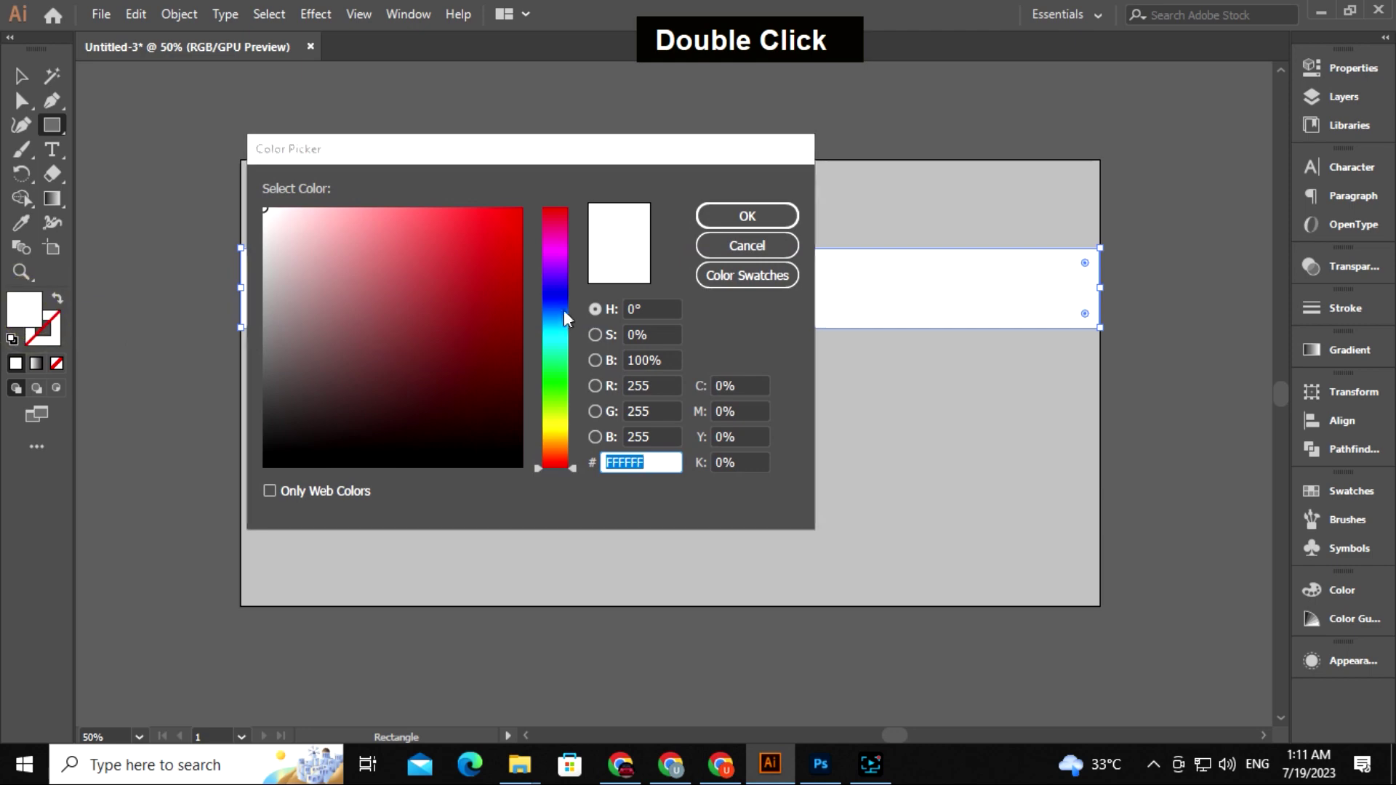
left_click_drag(560, 320, 564, 318)
left_click(517, 236)
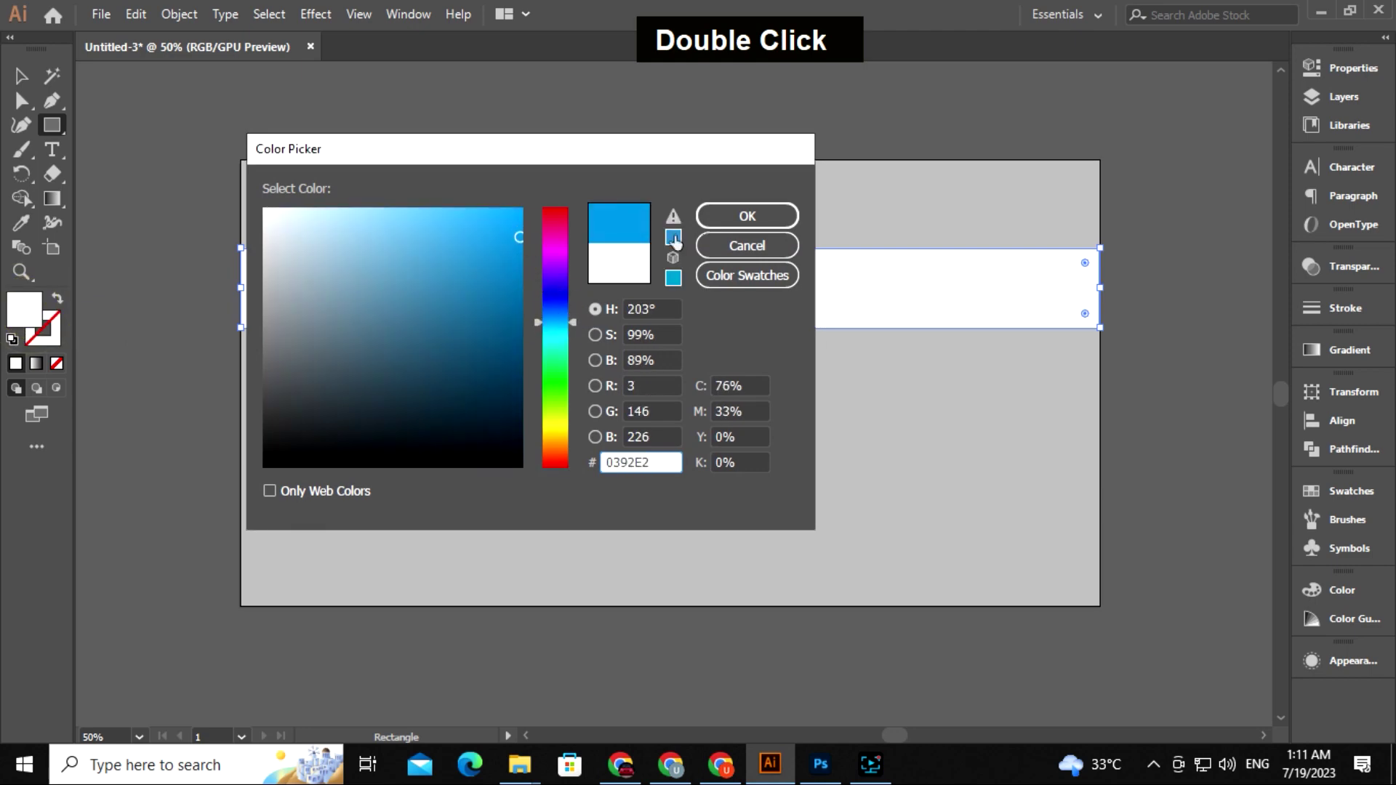
left_click(747, 216)
Step: Duplicate the blue stripe just below the original with a thin gap, fill the copy with red, and deselect it
key("v")
left_click_drag(749, 303, 749, 387)
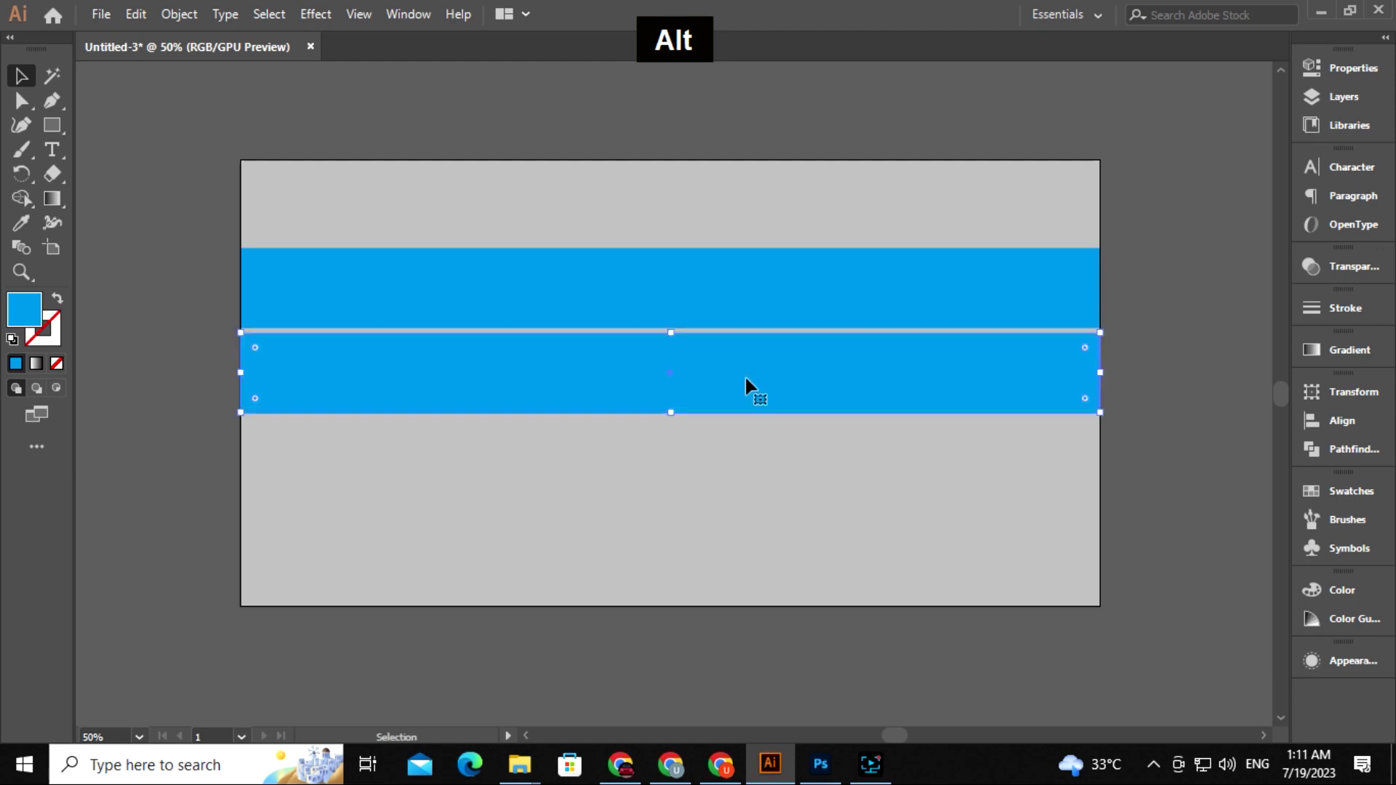
double_click(26, 311)
left_click_drag(549, 226, 520, 224)
left_click(710, 216)
left_click(1168, 233)
left_click_drag(834, 425, 848, 386)
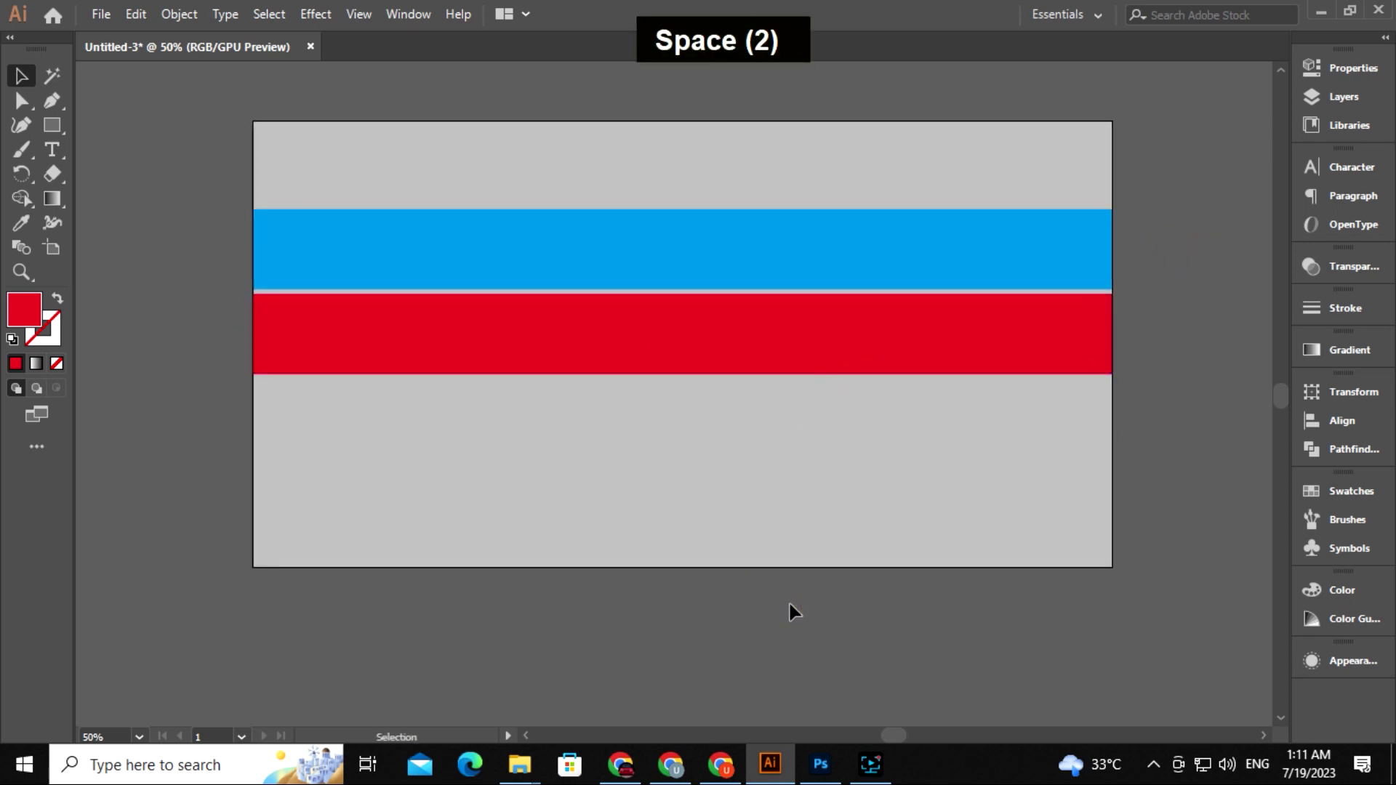
Step: Bring the cut-out image of the shirtless tattooed man from the image folder into the Illustrator document
mouse_move(521, 770)
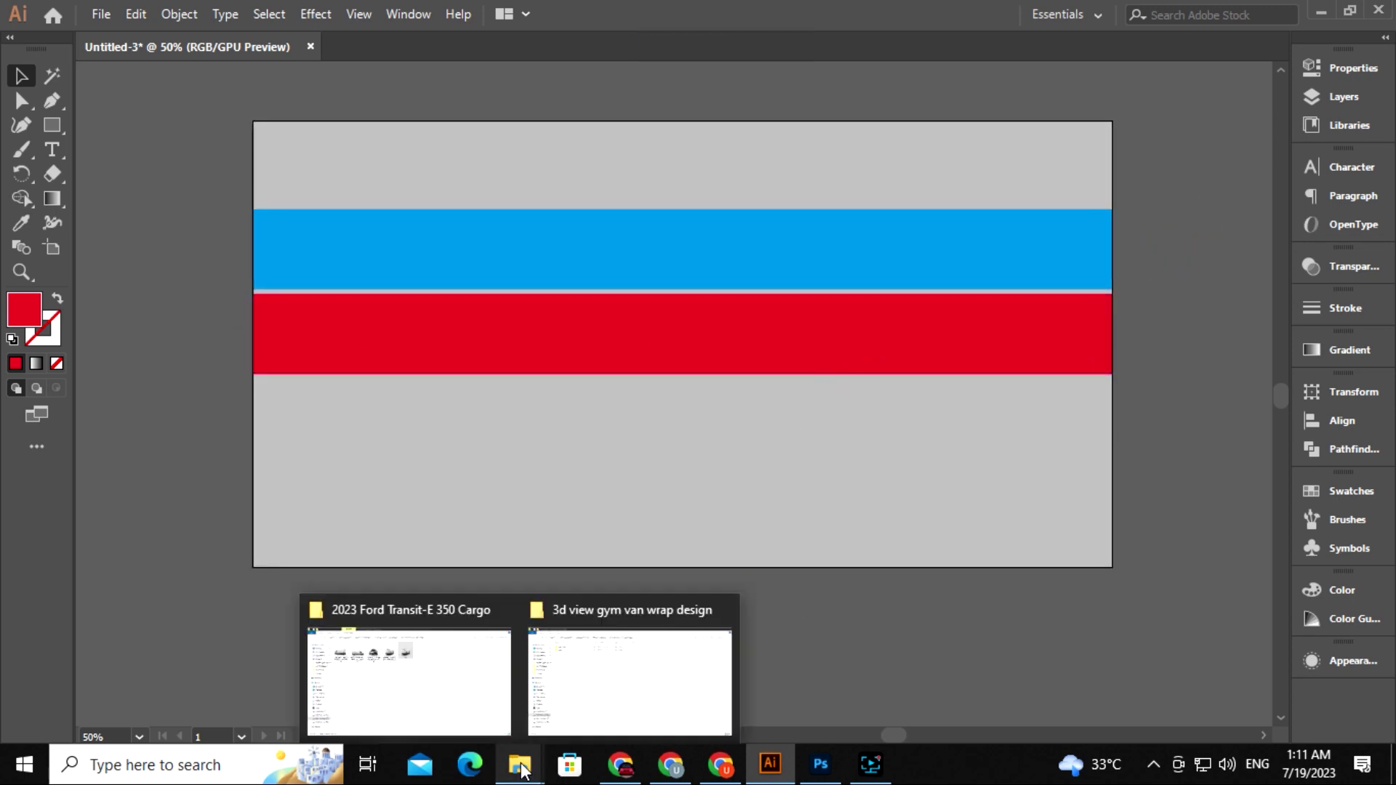
left_click(468, 720)
left_click(94, 71)
left_click(578, 170)
left_click(110, 173)
left_click_drag(229, 174, 486, 469)
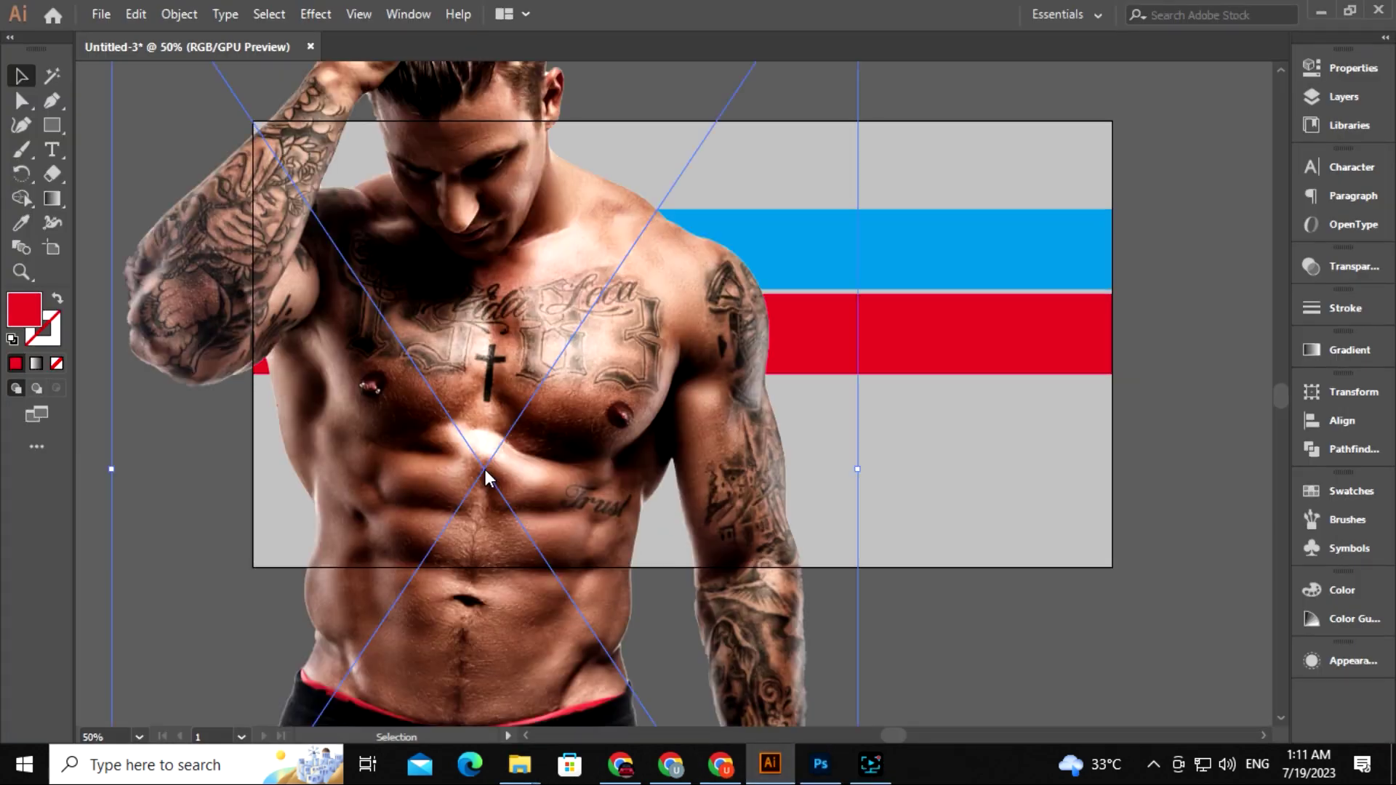
Step: Scale the man's image down proportionally to nearly the artboard's height and position it over the left part of the stripes
left_click_drag(855, 465, 608, 455)
left_click_drag(524, 465, 461, 507)
mouse_move(586, 567)
left_mouse_down()
mouse_move(661, 554)
mouse_move(598, 589)
left_mouse_up()
left_click_drag(466, 502, 469, 473)
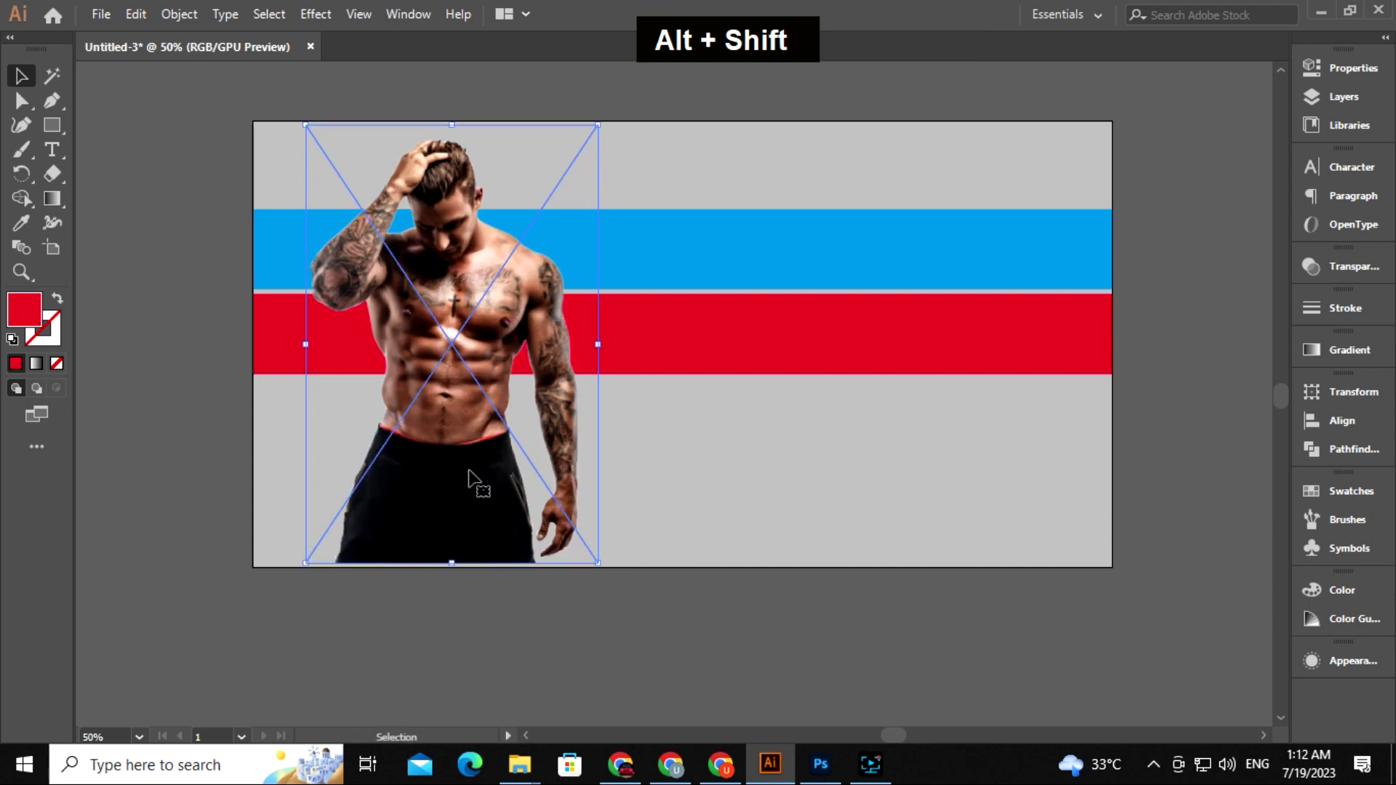
mouse_move(598, 344)
left_mouse_down()
mouse_move(613, 342)
mouse_move(598, 349)
left_mouse_up()
Step: Nudge the man's image down so its lower edge meets the bottom of the artboard, and deselect it
key("Down")
key("Down")
key("Down")
key("Down")
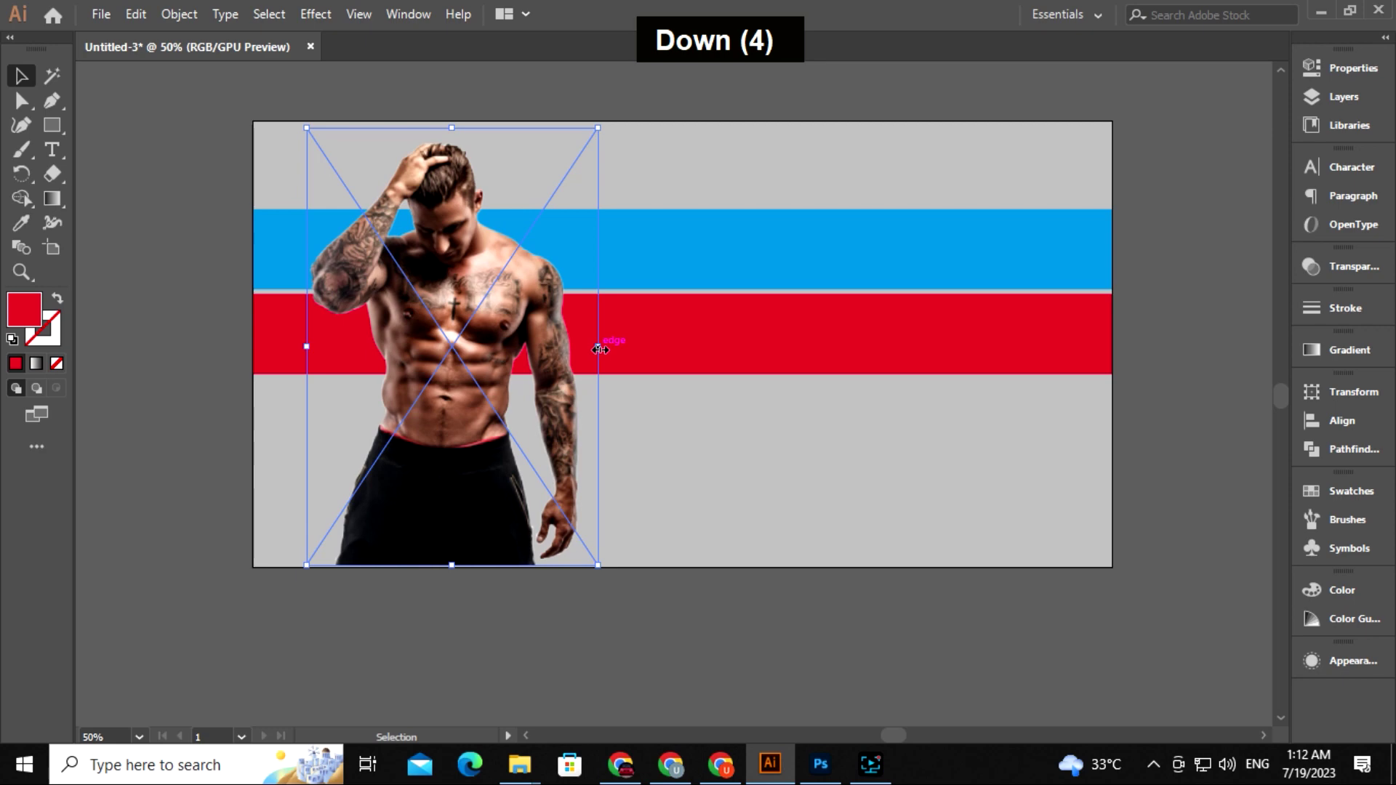
key("alt")
key("Down")
left_click(599, 348)
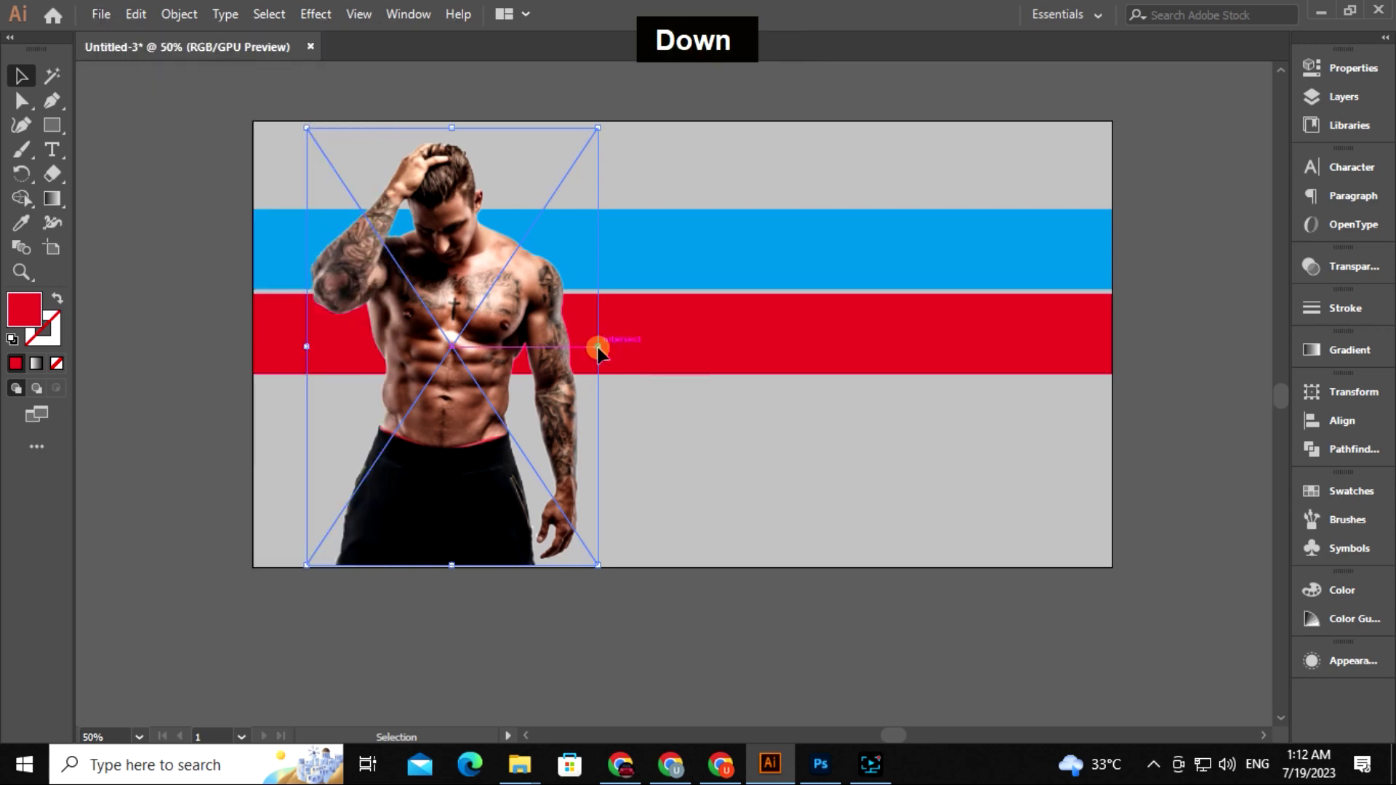
key("Down")
left_click(689, 633)
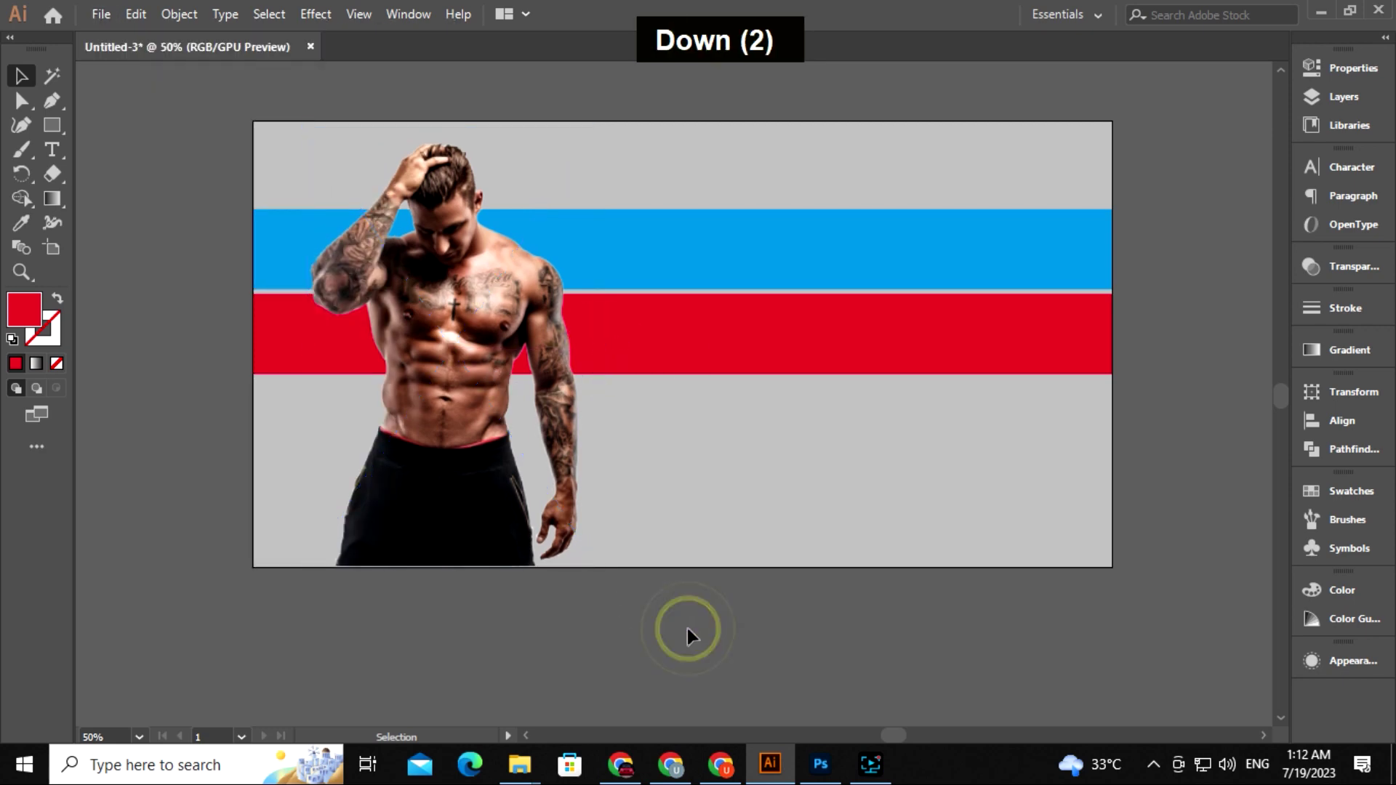
Step: Select the blue stripe, red stripe and man's image together and copy them
key("space")
left_click_drag(739, 617, 738, 606)
key("ctrl")
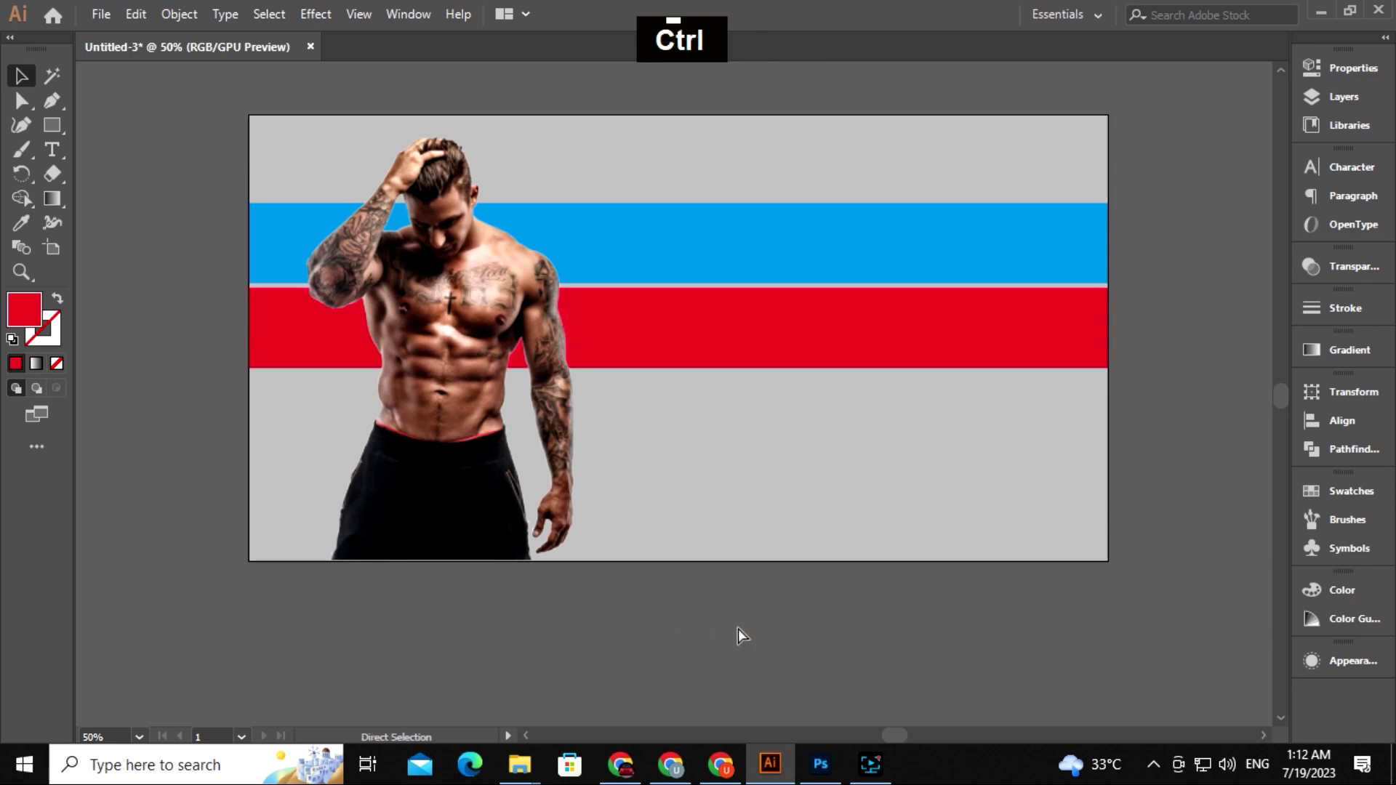
left_click(280, 173)
left_click_drag(496, 377, 816, 464)
left_click(816, 464, "ctrl+shift")
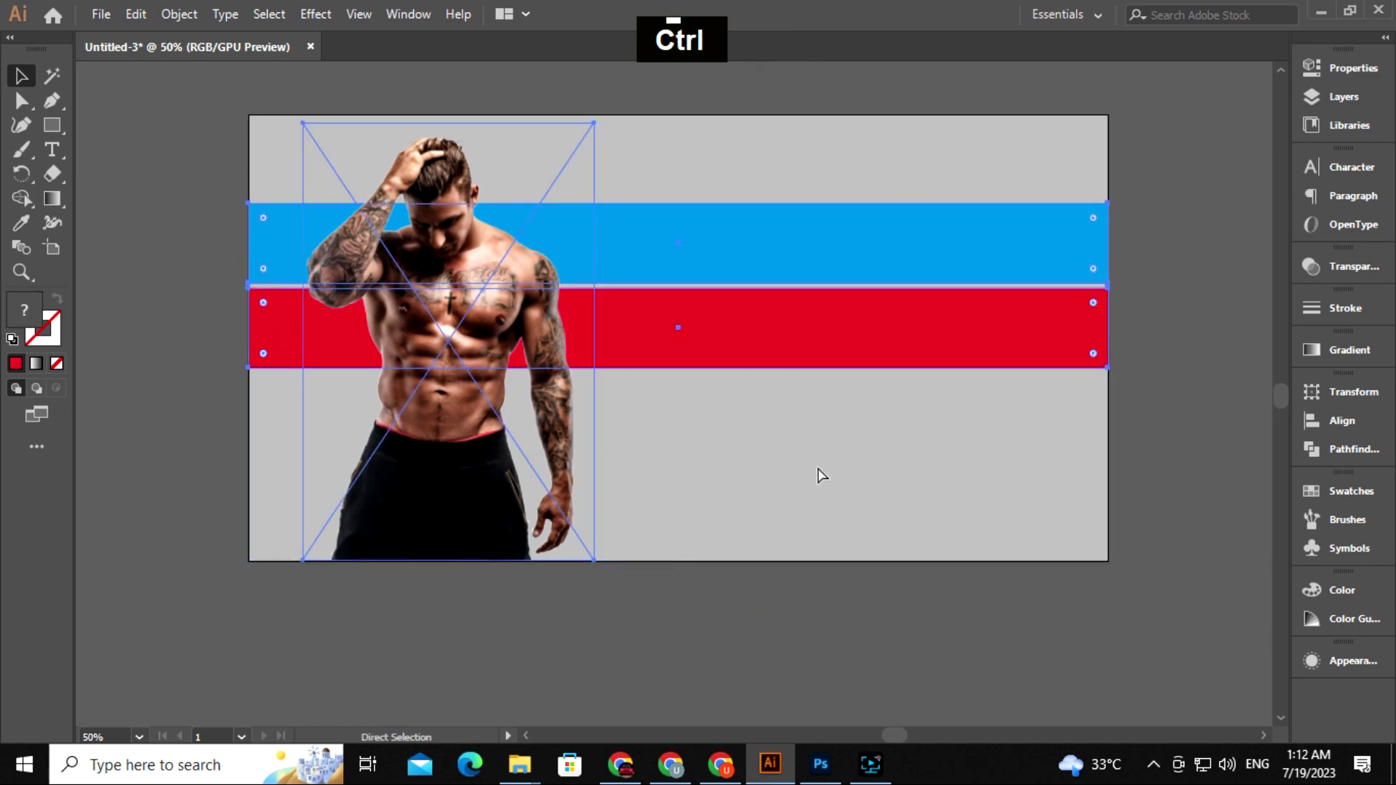
key("ctrl+c")
Step: Switch to Photoshop and paste the copied artwork into Rectangle 14.psb as a smart object above the grey rectangle, keeping its default placement
left_click(820, 763)
key("v")
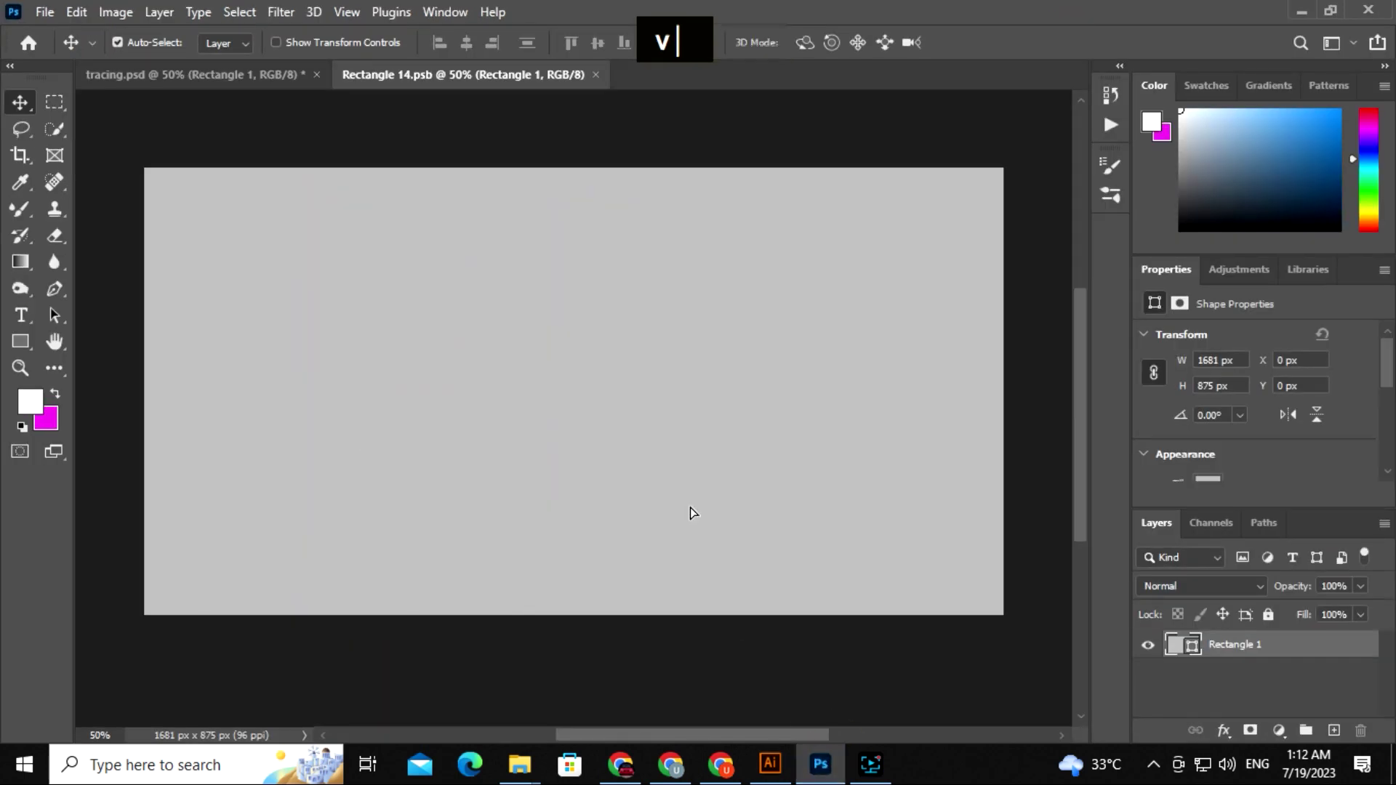
key("ctrl+v")
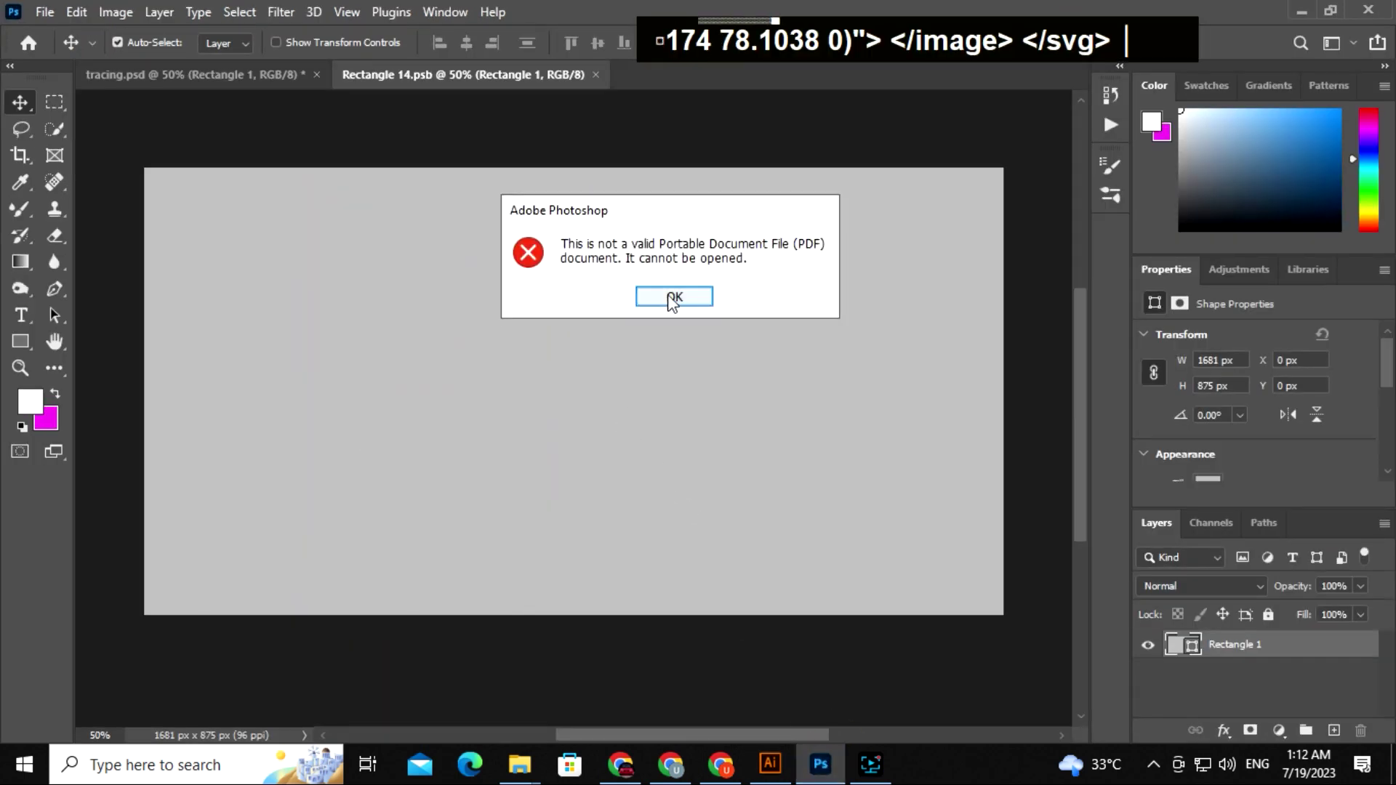
left_click(672, 299)
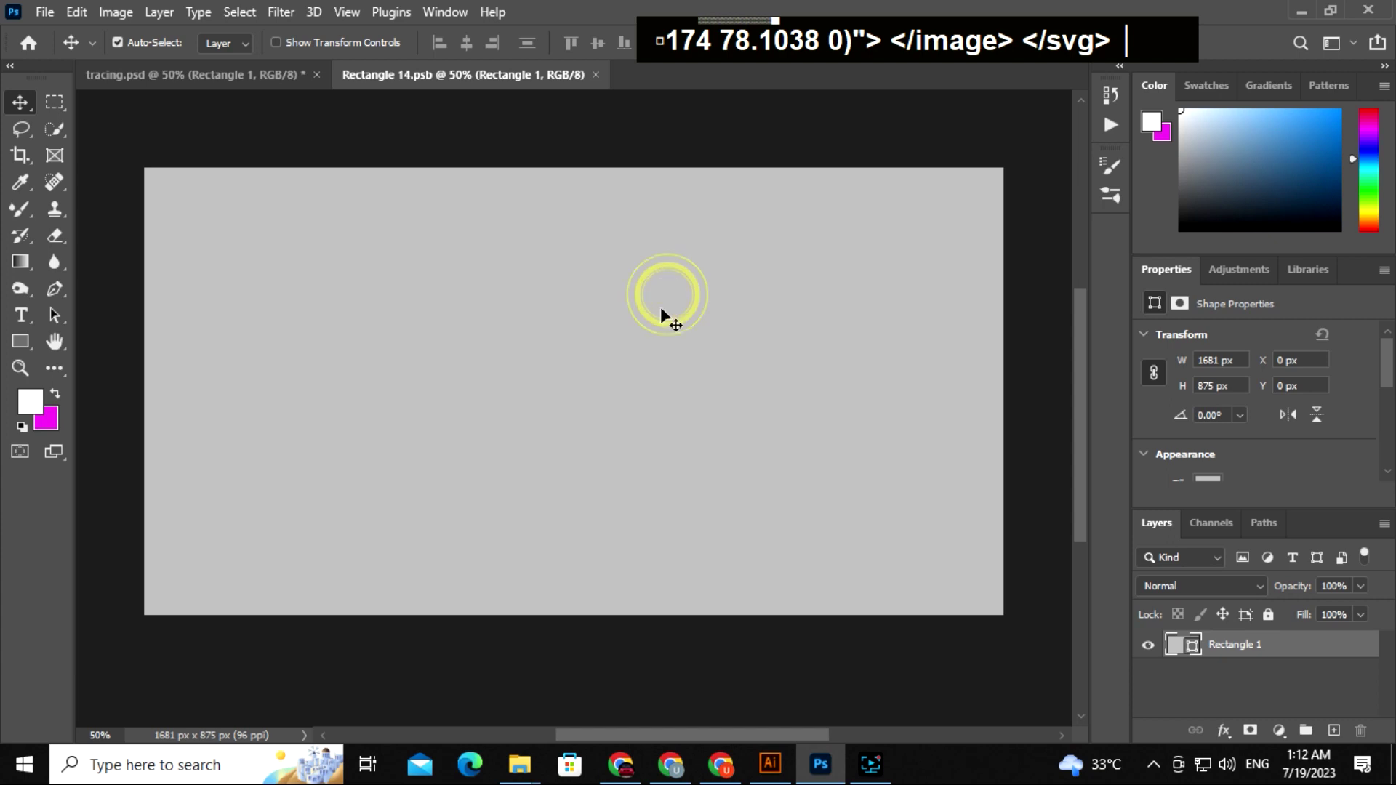
key("ctrl+v")
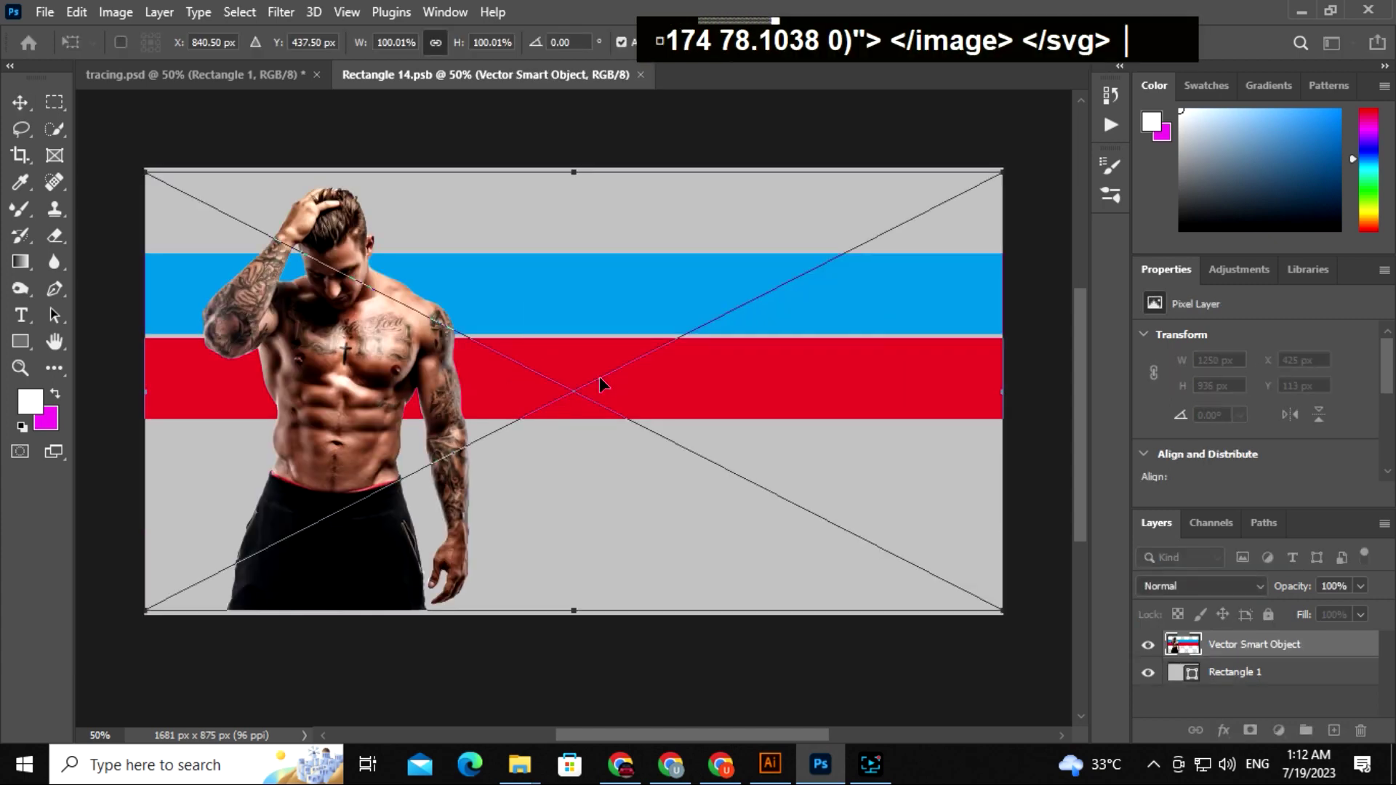
left_click(1029, 136)
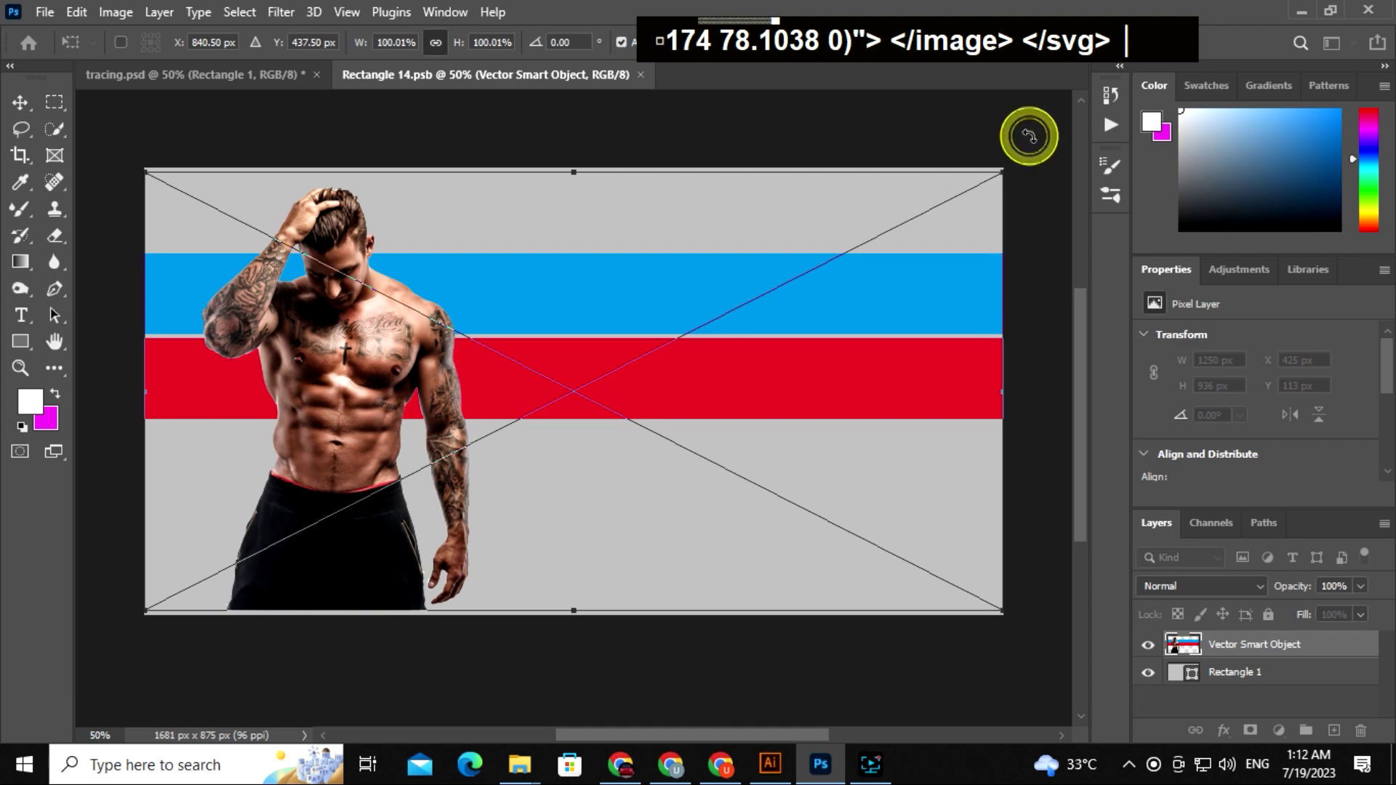
key("Return")
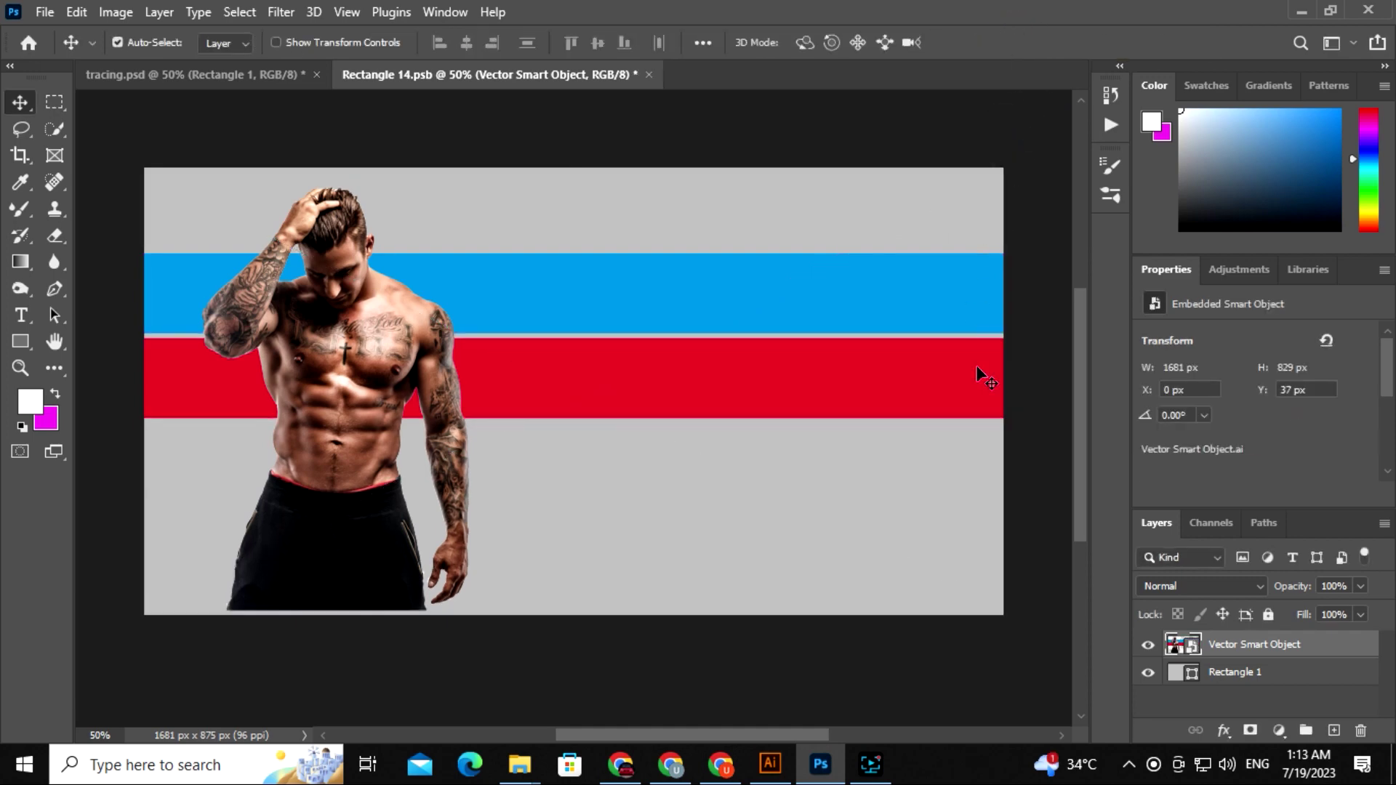
Step: Save Rectangle 14.psb and switch to tracing.psd to check the striped artwork on the van's side
key("ctrl+s")
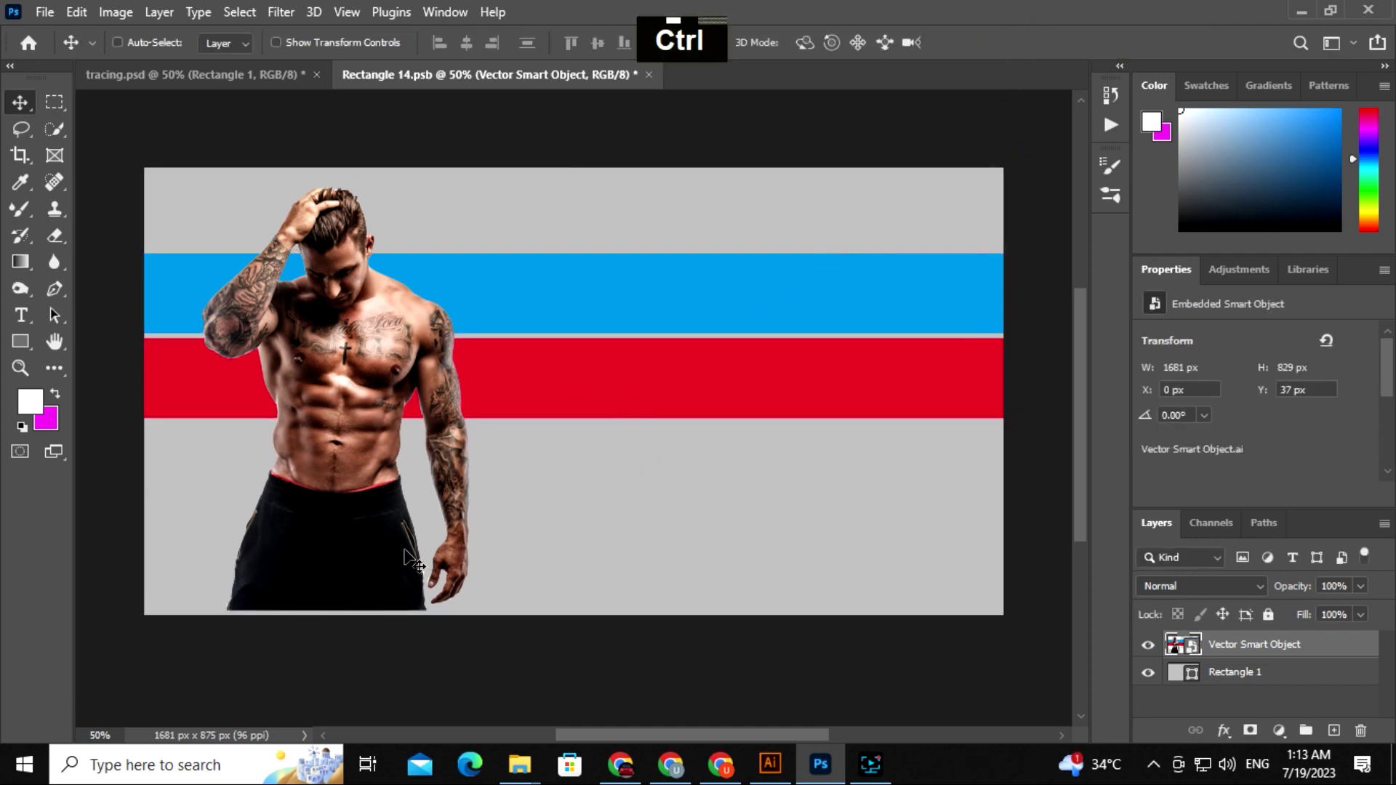
left_click(241, 76)
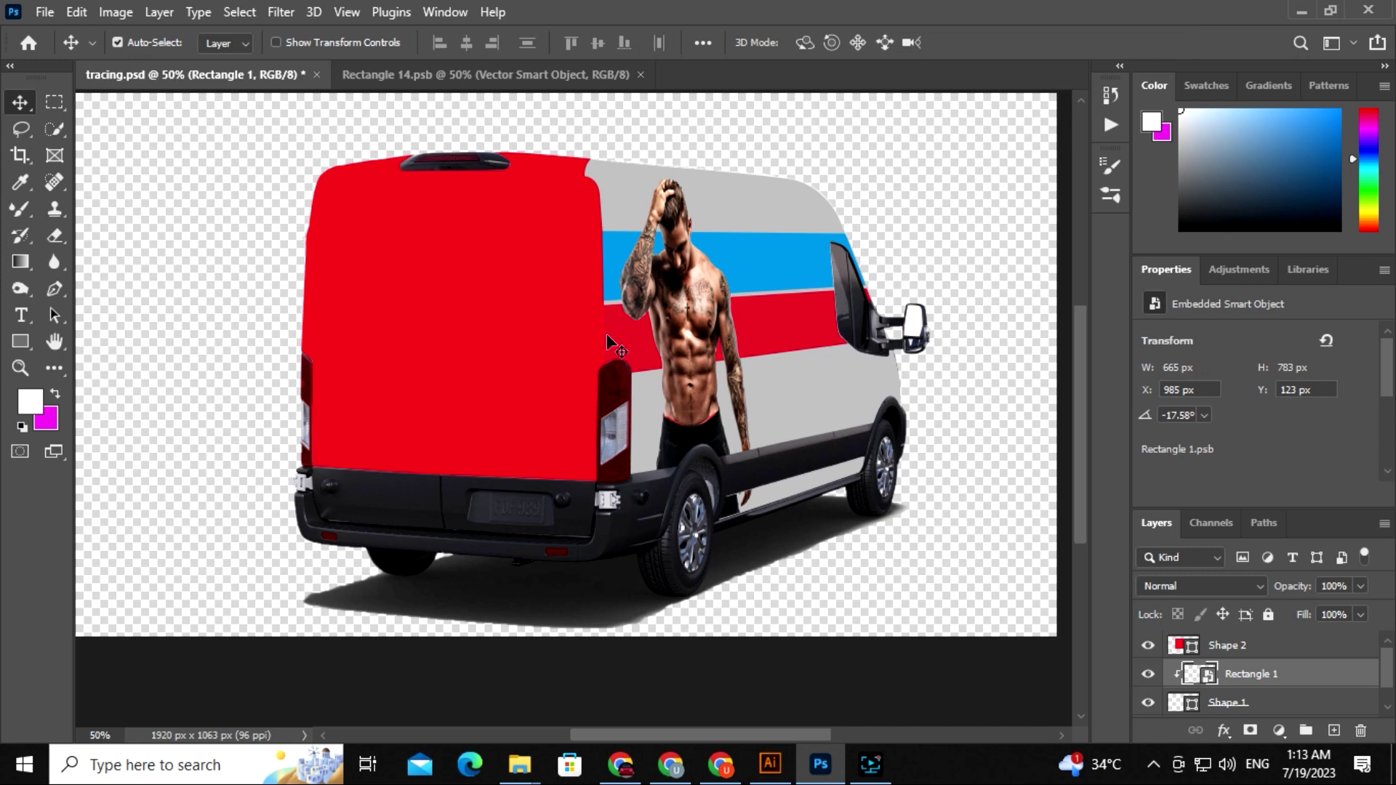
Step: Return to Rectangle 14.psb, choose a bright green foreground colour and fill the grey background rectangle with it
left_click(534, 76)
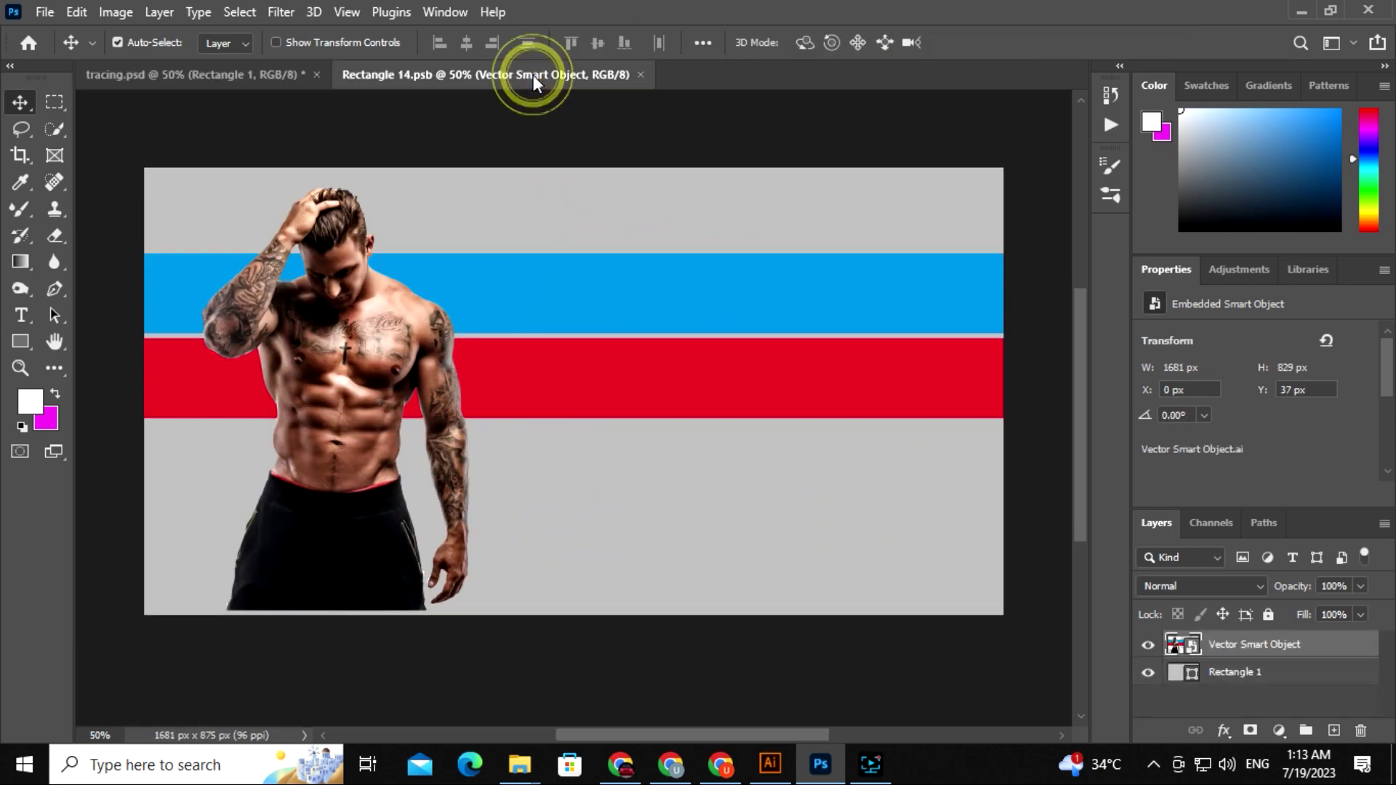
left_click_drag(573, 435, 600, 389)
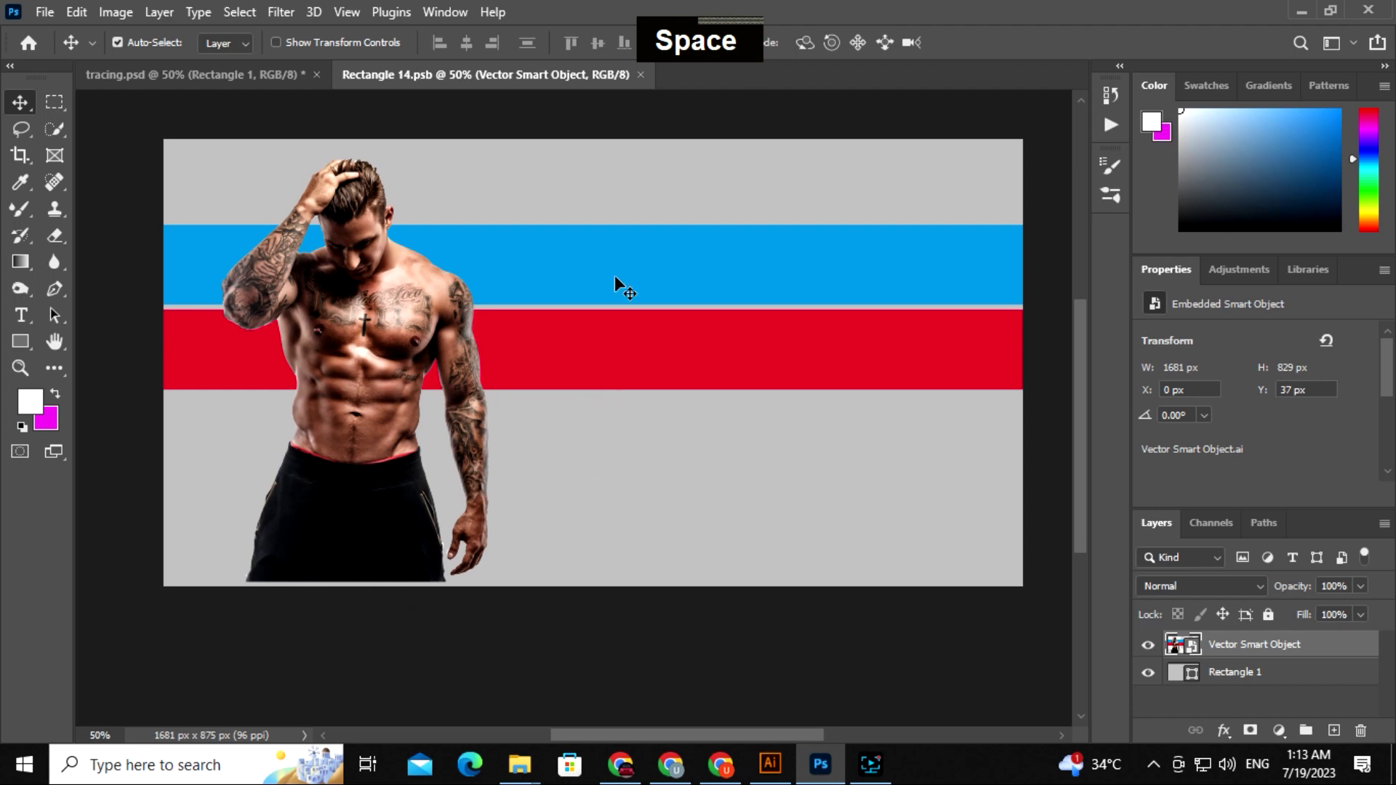
left_click(863, 528)
left_click(30, 402)
left_click_drag(1010, 269, 1005, 321)
left_click(943, 168)
left_click_drag(923, 187, 943, 189)
left_click(1191, 154)
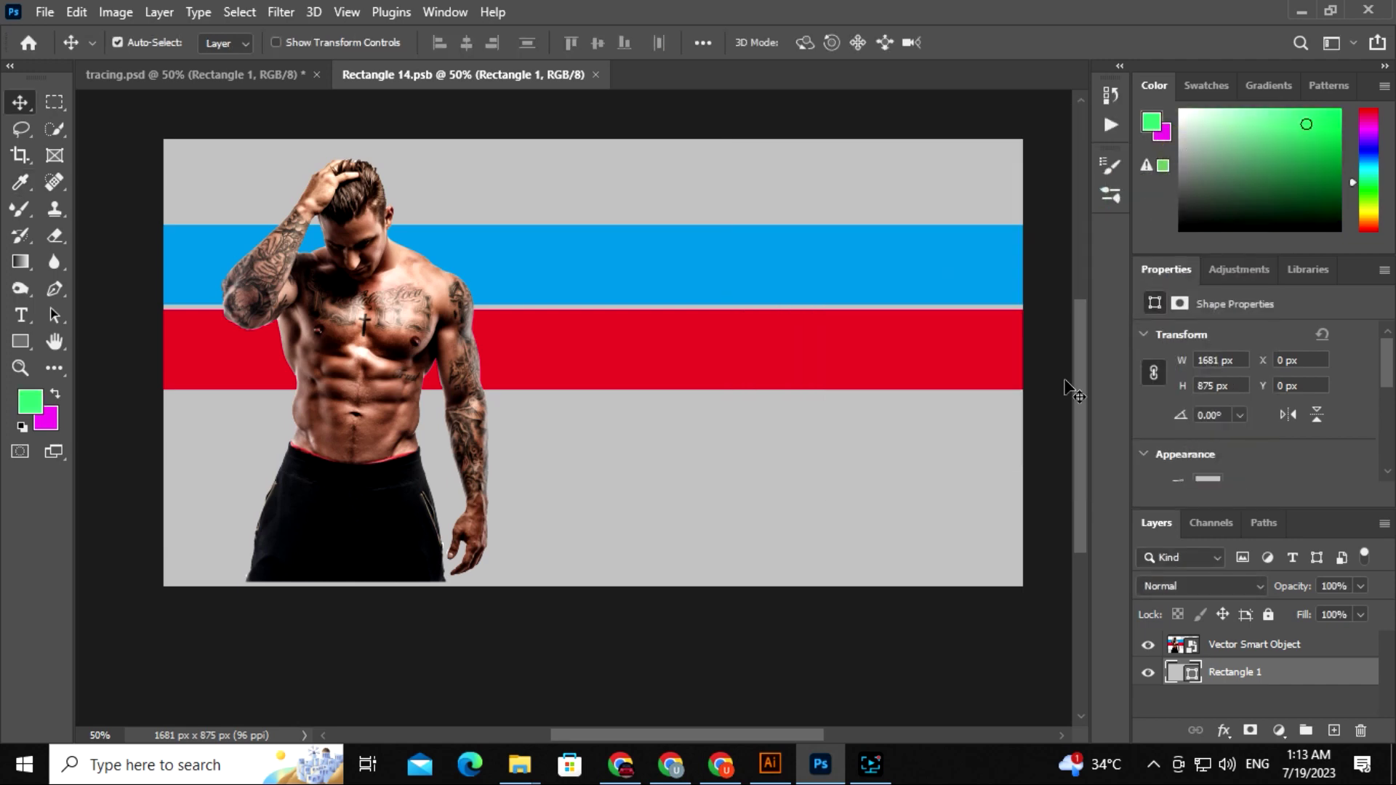
key("alt+BackSpace")
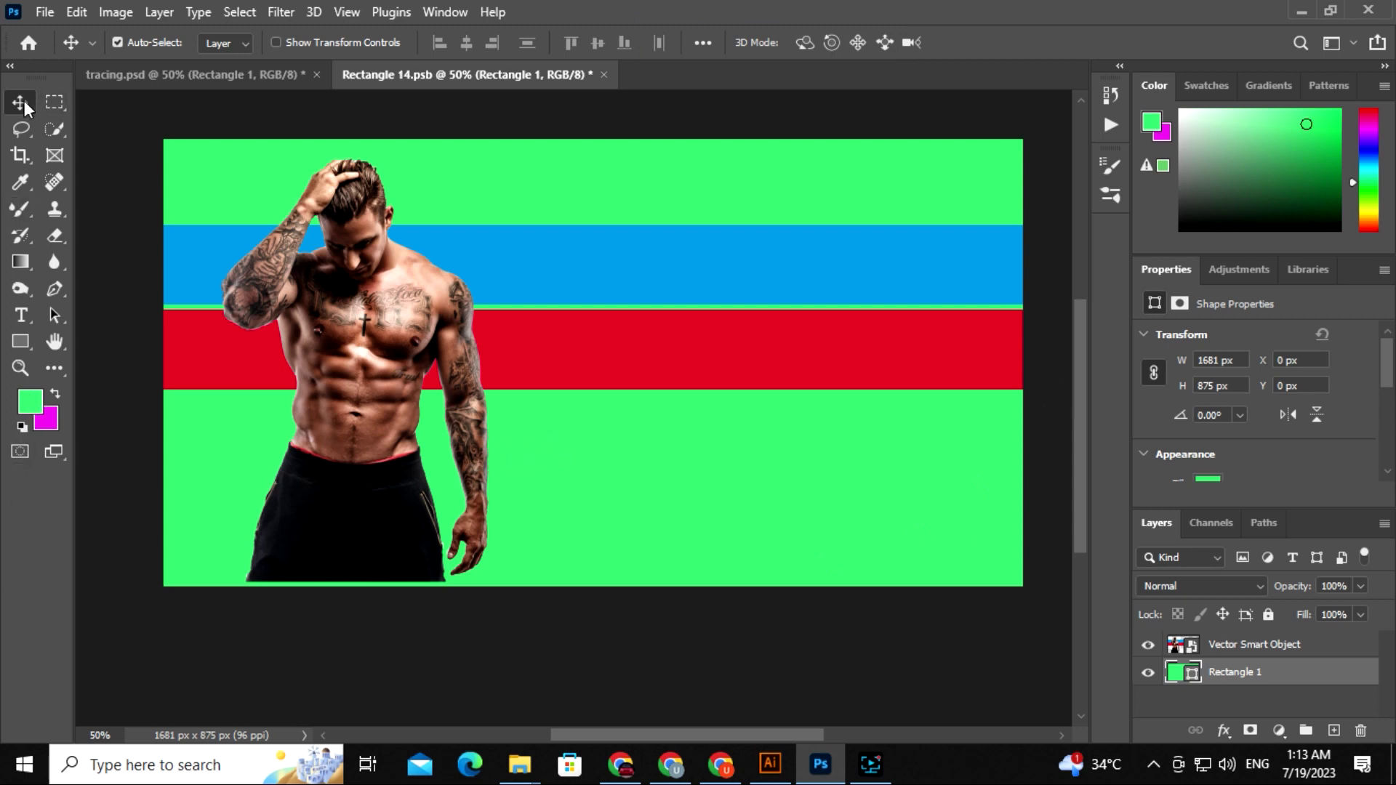
key("space")
left_click_drag(592, 461, 578, 444)
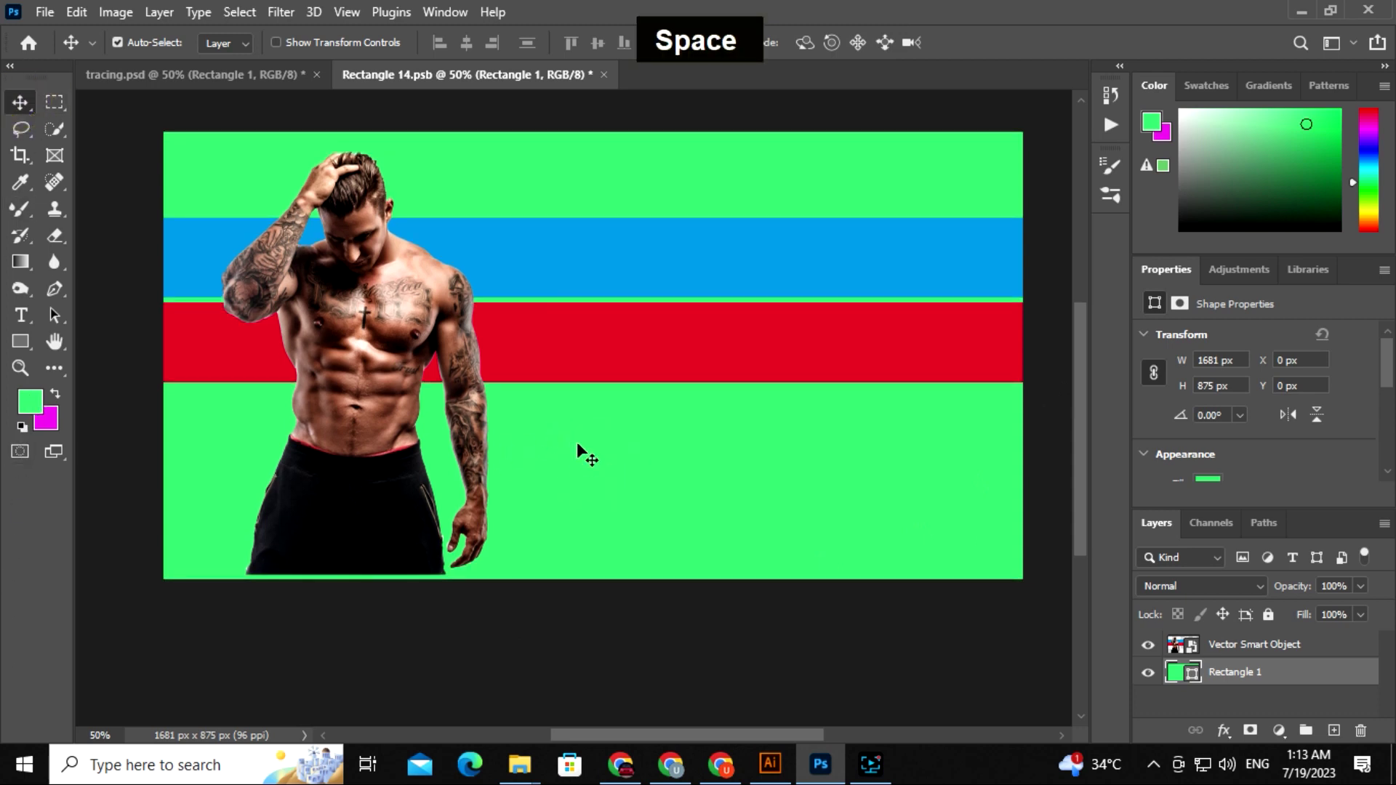
left_click(411, 493)
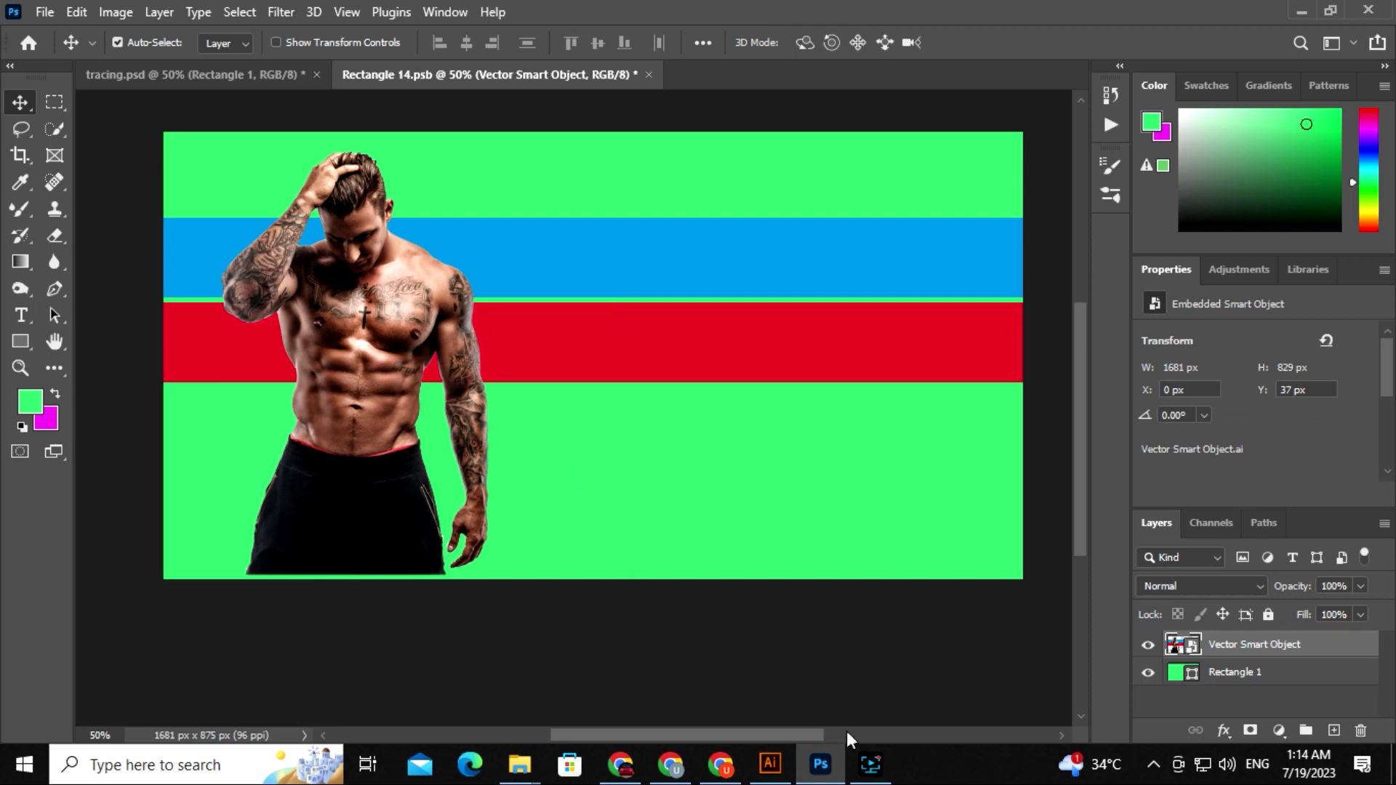
Step: Locate the gym logo file in File Explorer and open logo.ai in Illustrator
mouse_move(770, 764)
left_click(727, 655)
left_click(502, 504)
left_click_drag(594, 561, 605, 611)
left_click(601, 609)
key("space")
mouse_move(519, 763)
mouse_move(580, 674)
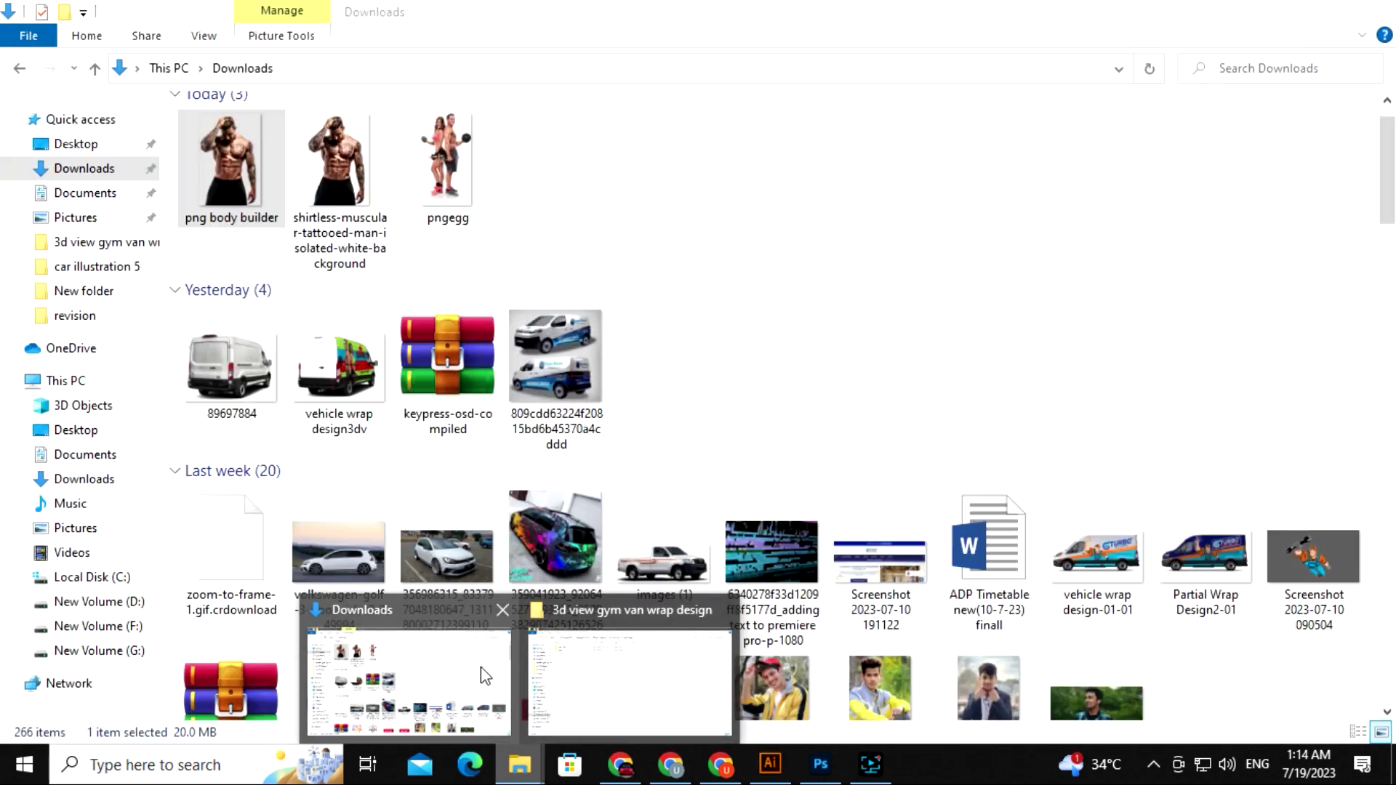
left_click(481, 666)
key("alt+Left")
left_click_drag(452, 168, 733, 47)
key("space")
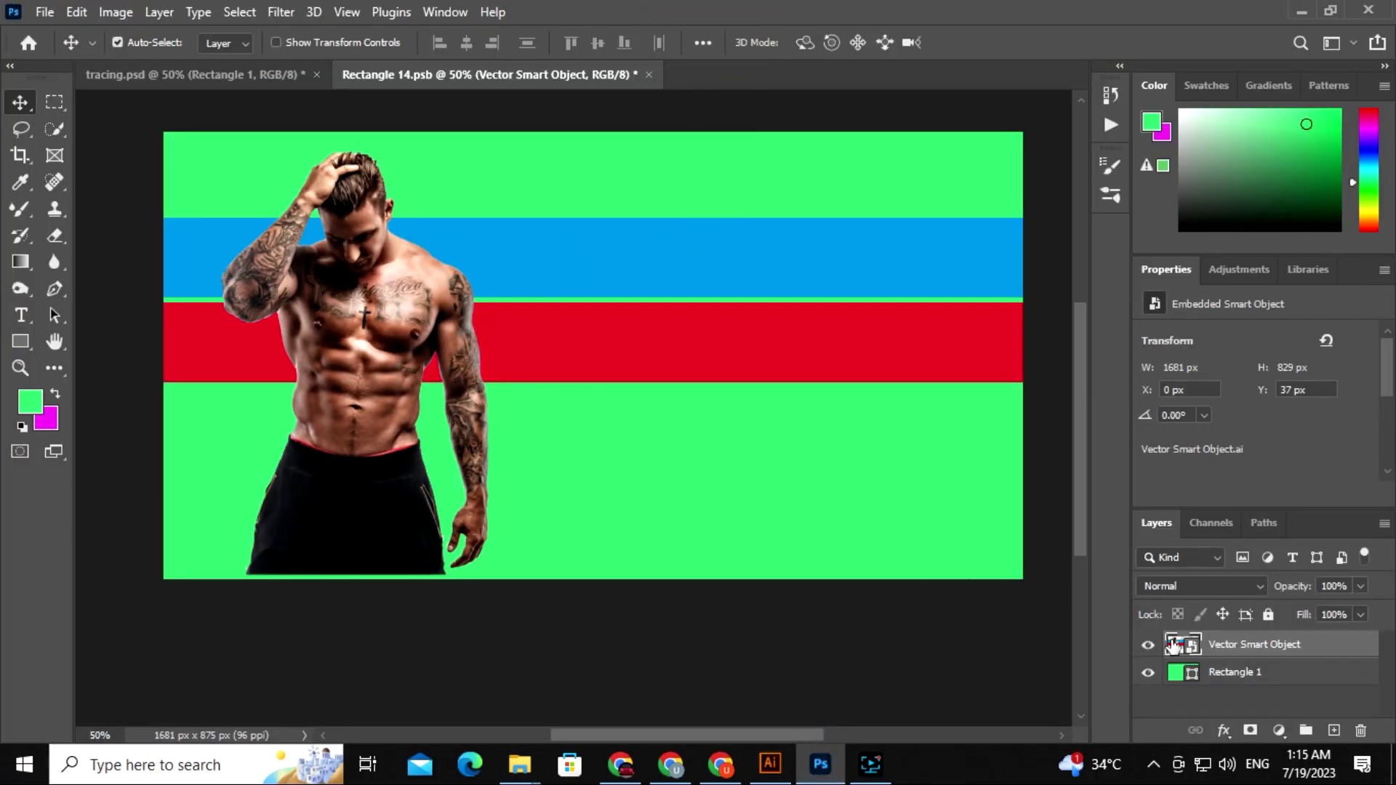
Step: Open the Vector Smart Object's contents in Illustrator, copy the Olympia Fitness Center logo from logo.ai and paste it into the artwork
double_click(1172, 644)
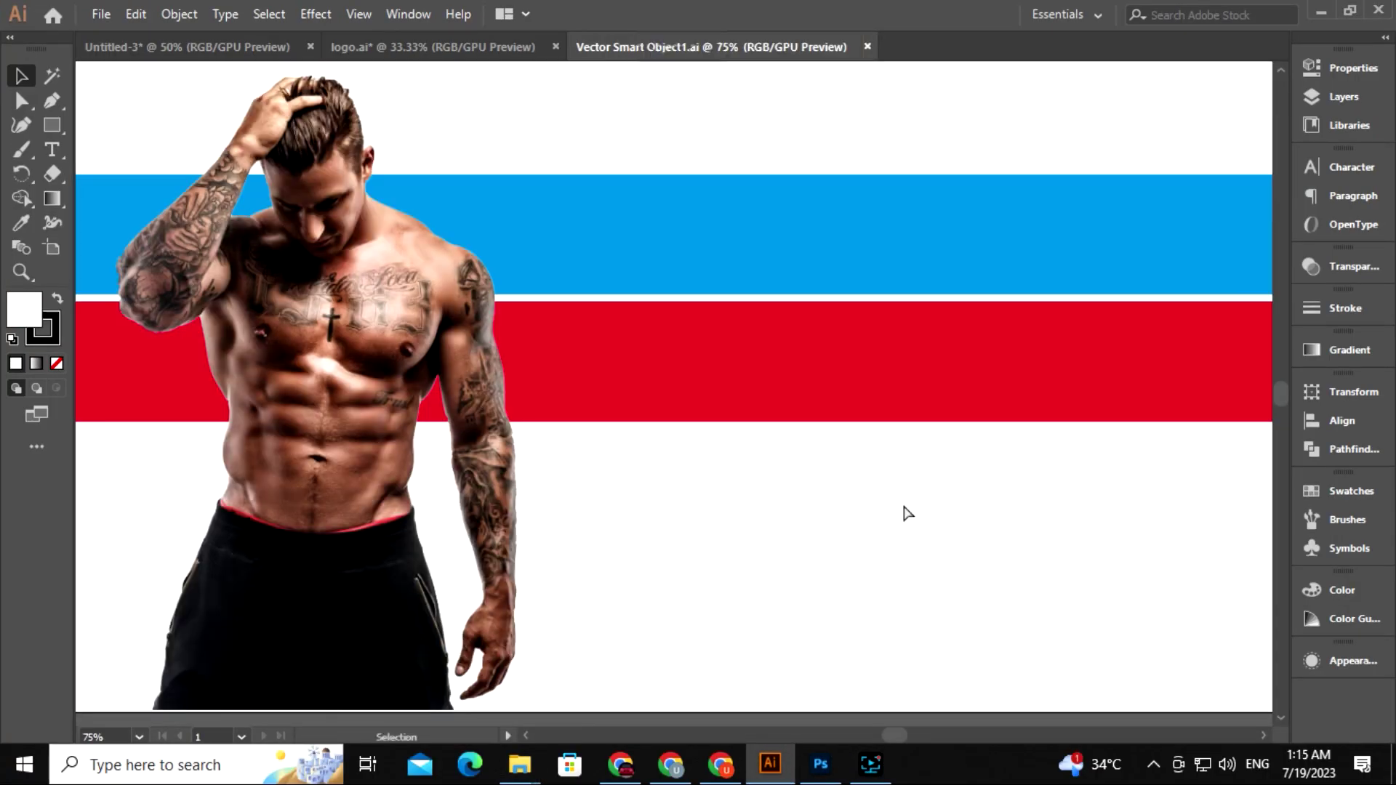
key("ctrl+minus")
key("ctrl+minus")
key("space")
left_click(393, 46)
key("ctrl+c")
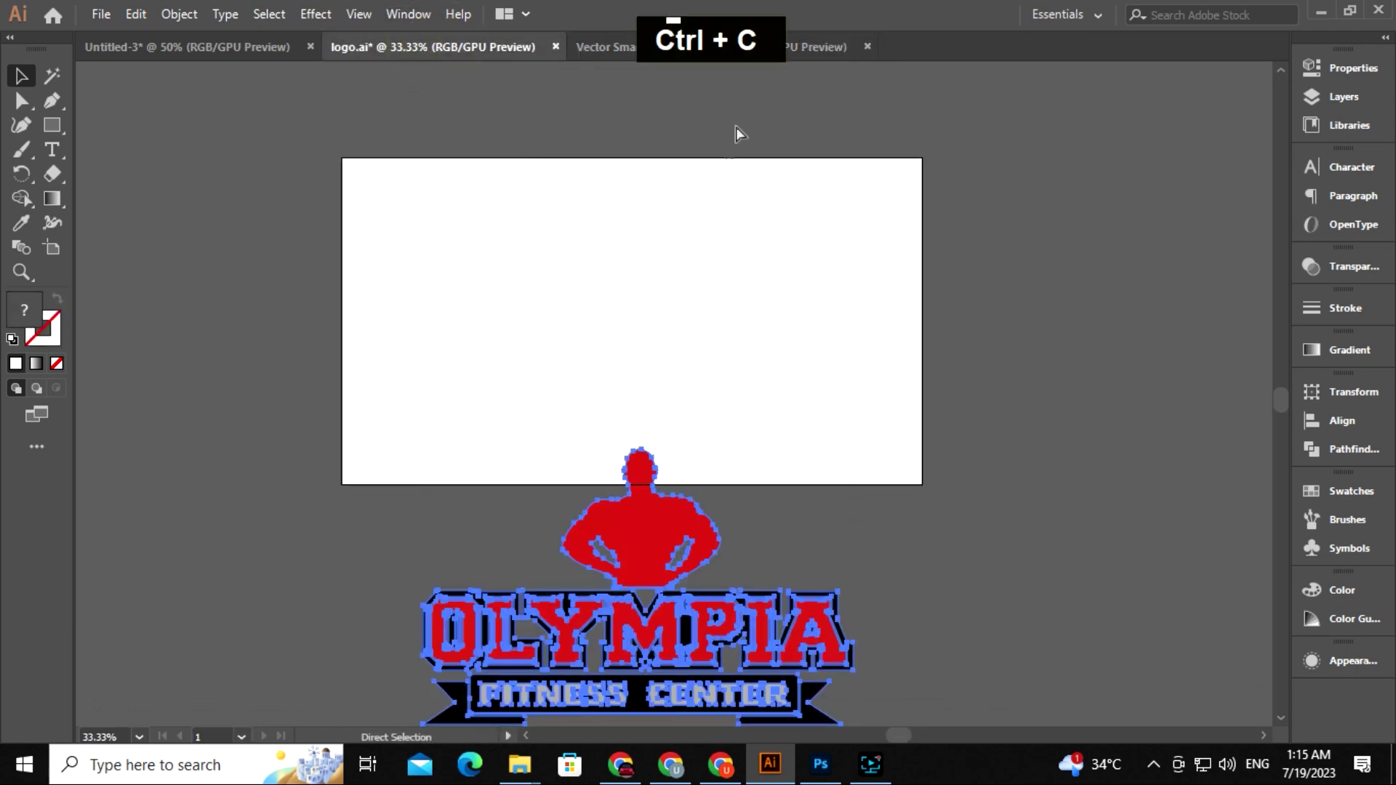
left_click(661, 55)
key("ctrl+v")
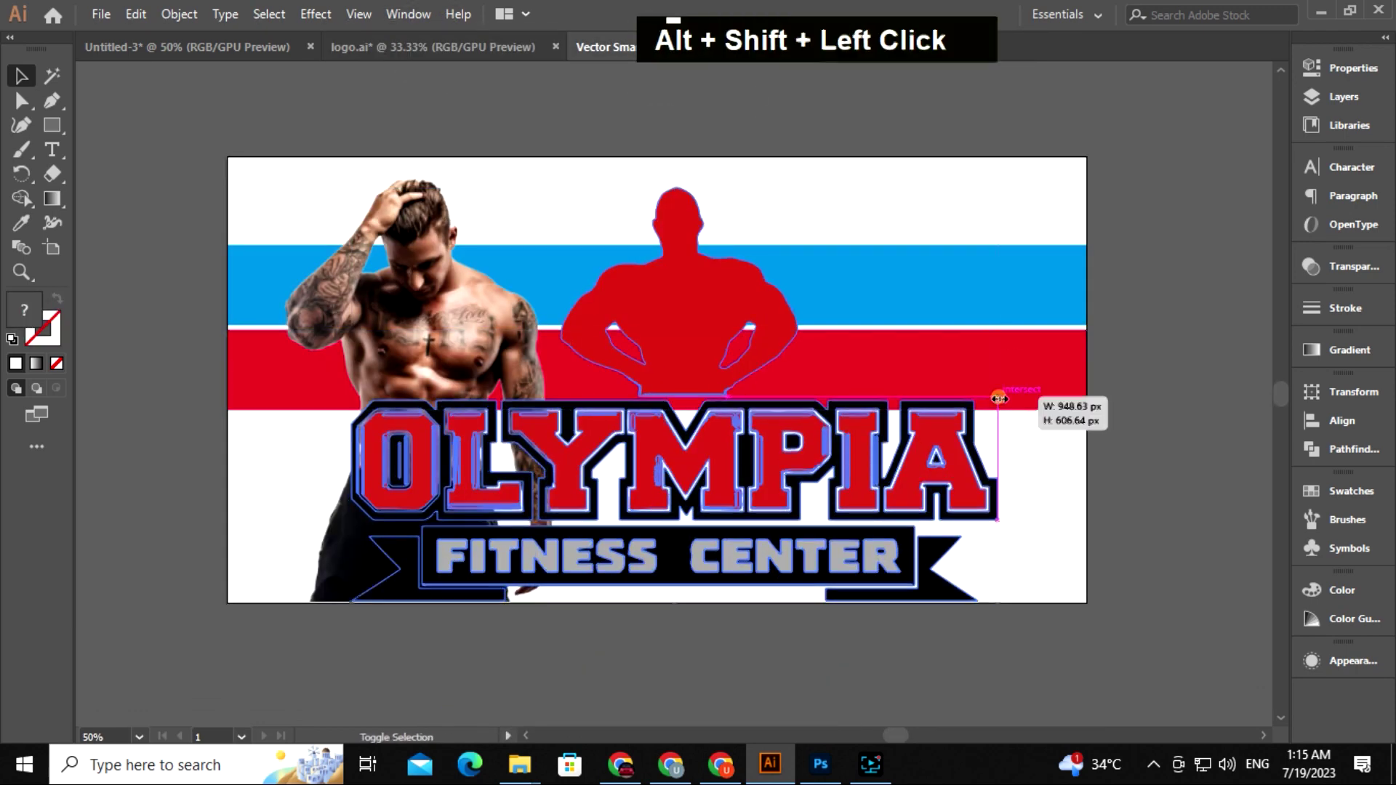
Step: Scale the Olympia logo down proportionally, place it across the stripes beside the man, nudge it upward and deselect it
left_click_drag(997, 394, 826, 394)
left_click_drag(774, 483, 860, 383)
key("Up")
key("Right")
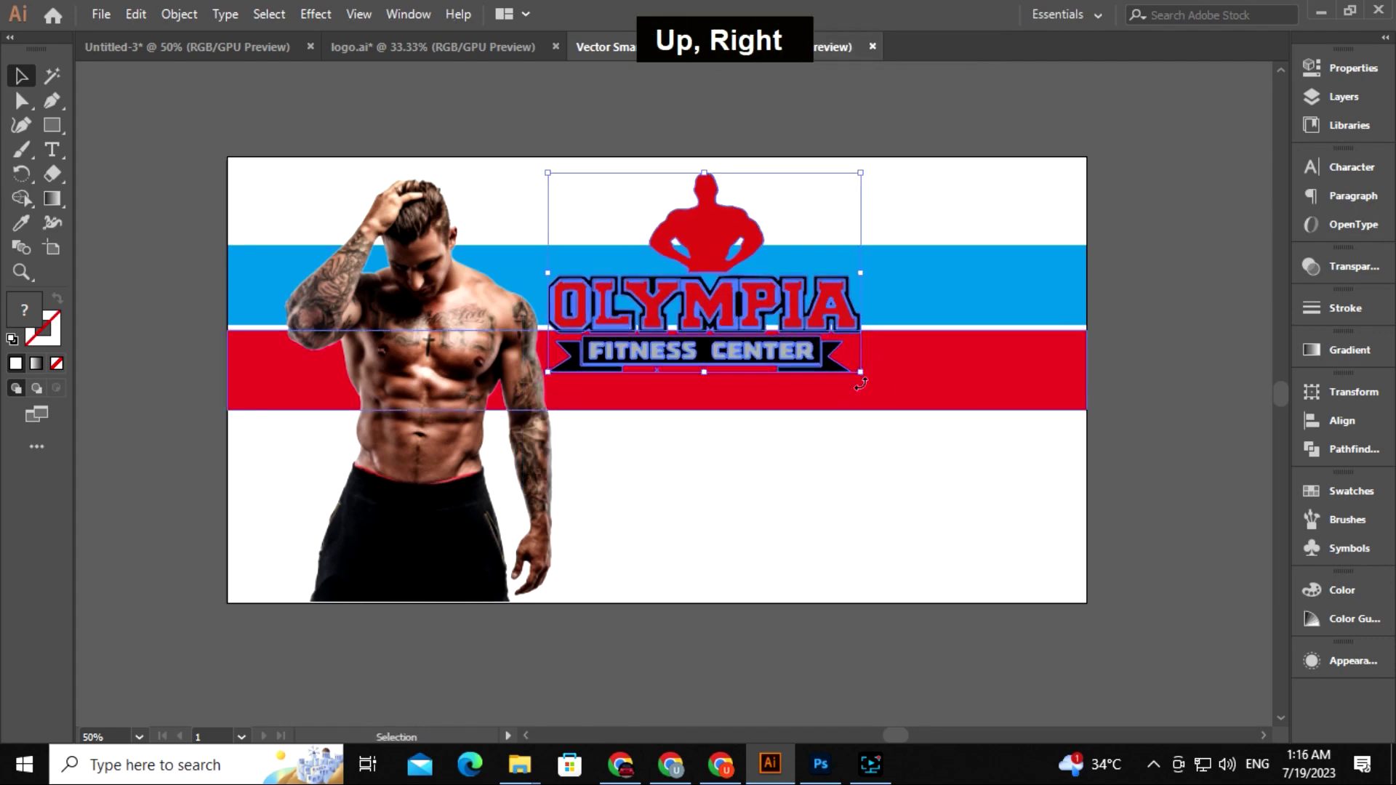
key("Up")
key("Up")
key("Up")
key("Up")
key("Up")
left_click(870, 483)
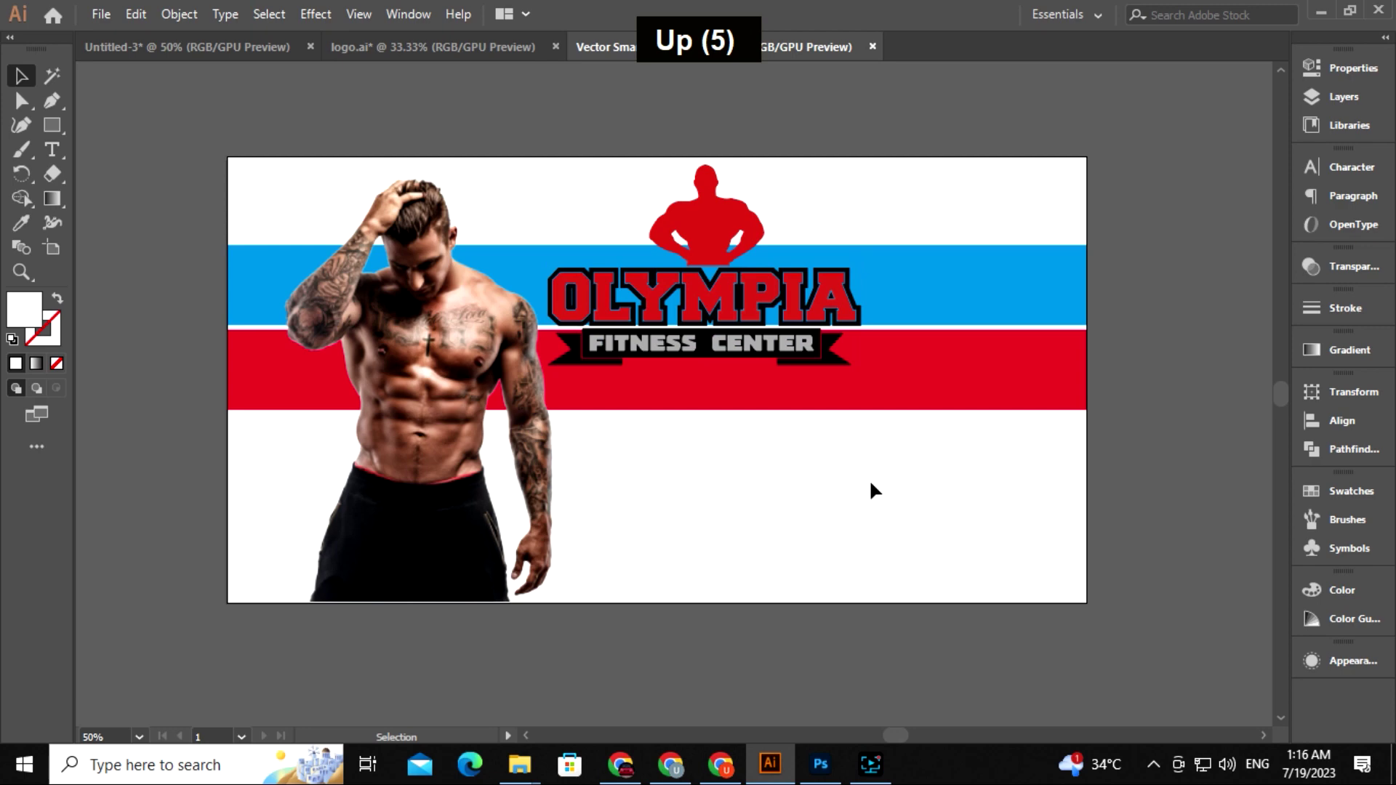
Step: Save the Illustrator smart object artwork, save Rectangle 14.psb in Photoshop and check the logo on the van in tracing.psd
key("ctrl+s")
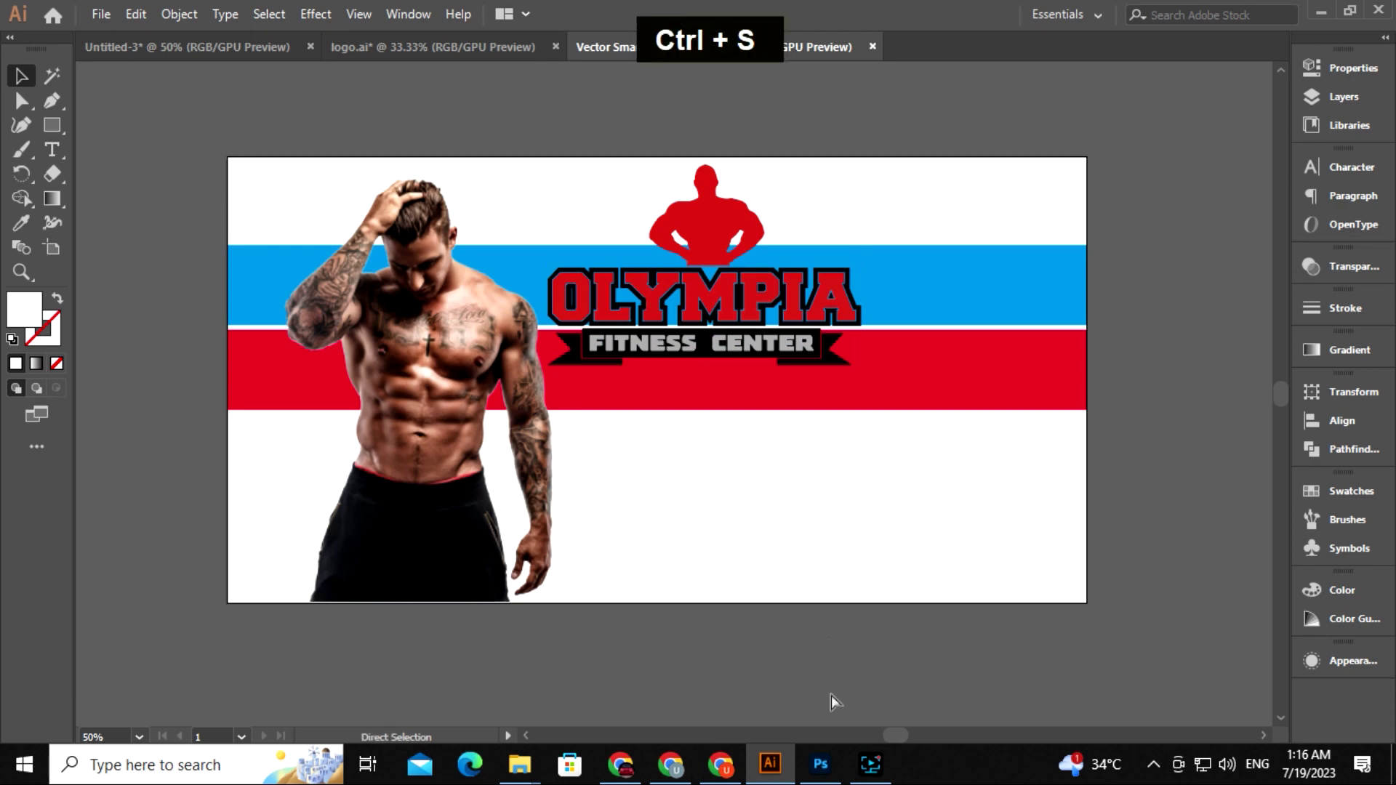
left_click(820, 764)
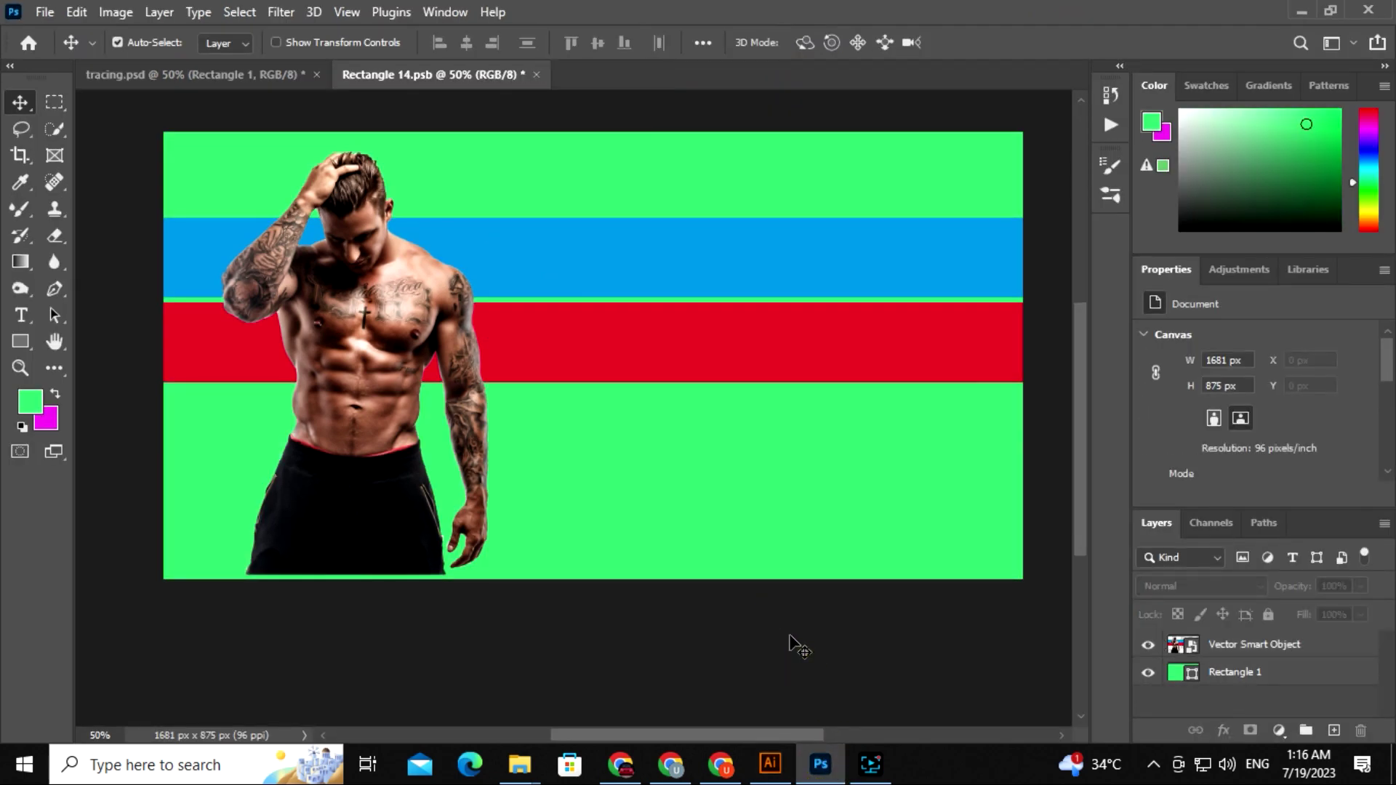
left_click(770, 763)
left_click_drag(797, 501, 809, 498)
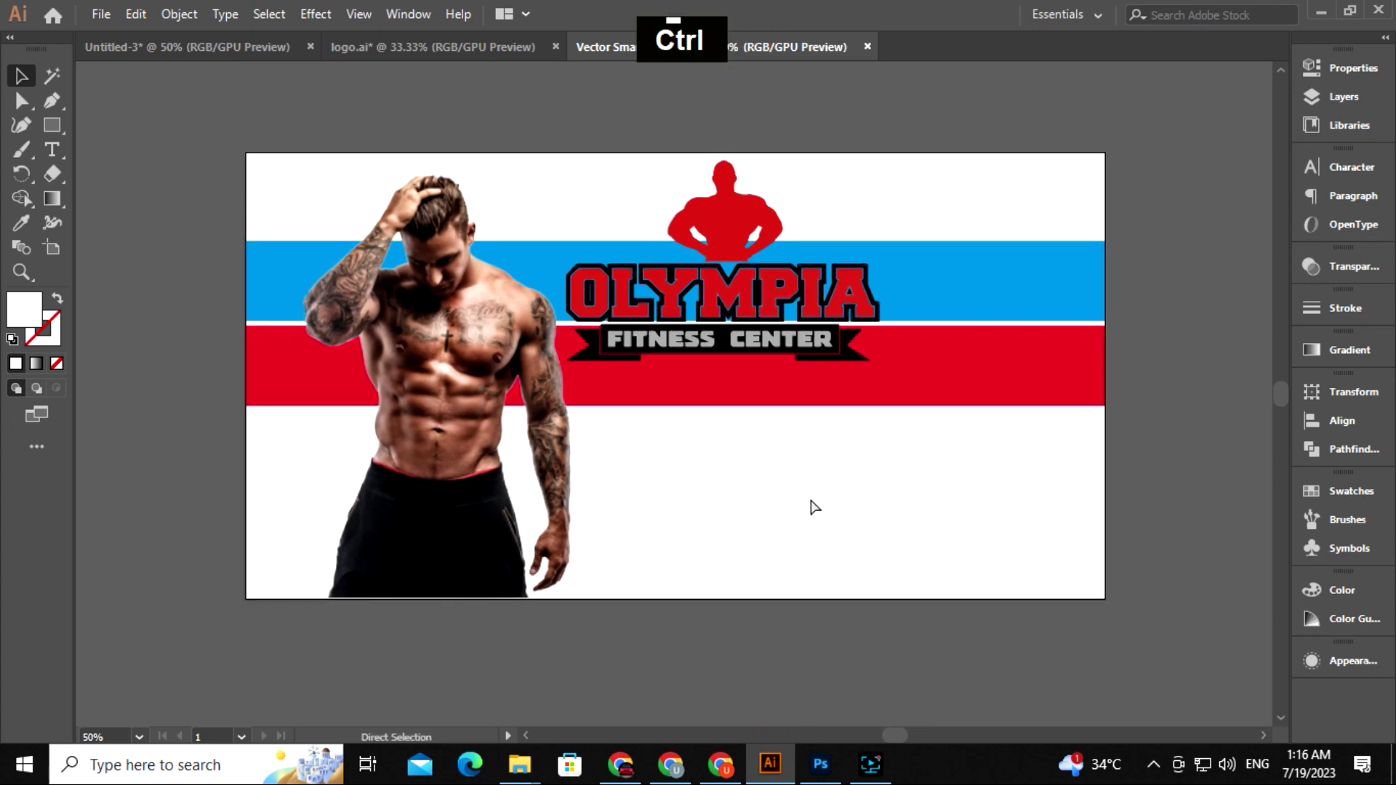
key("ctrl+s")
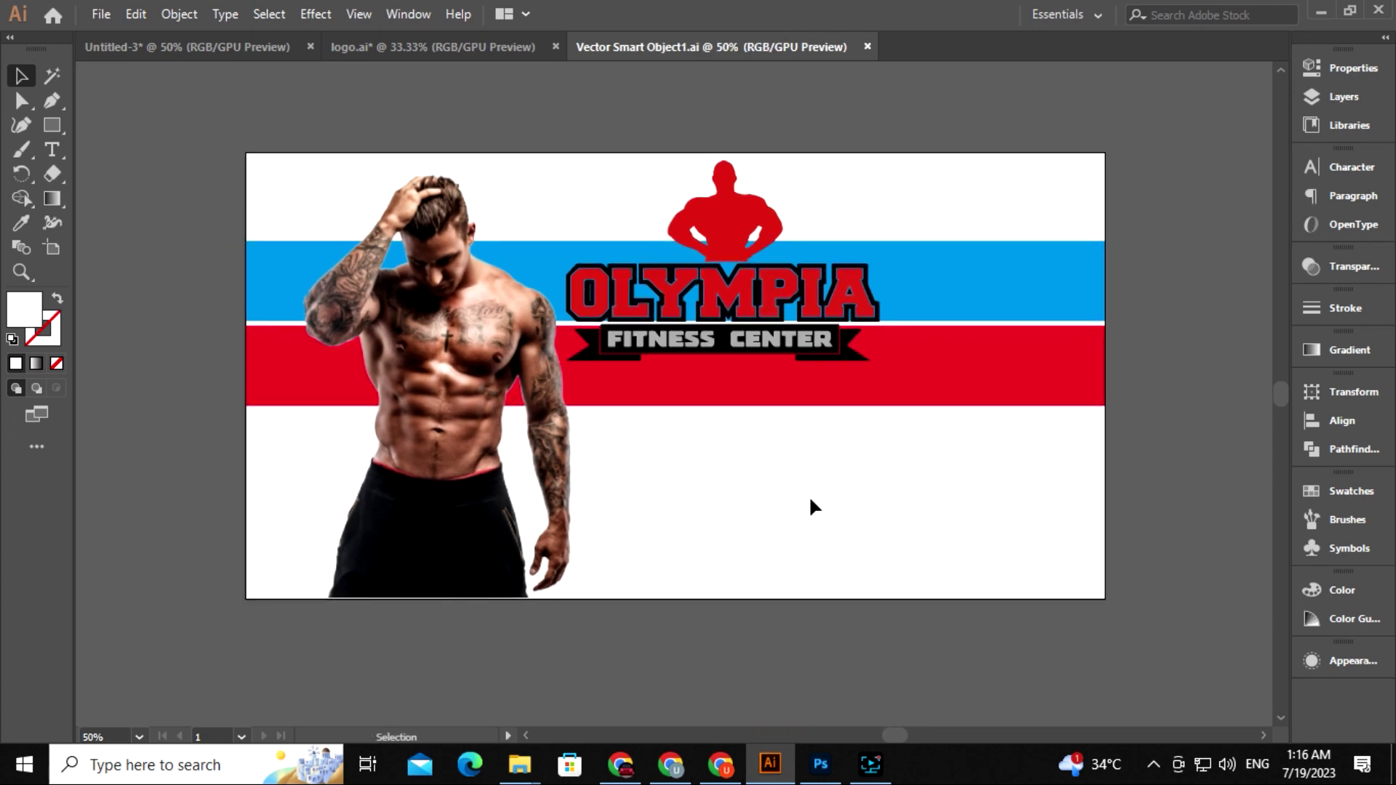
left_click(821, 763)
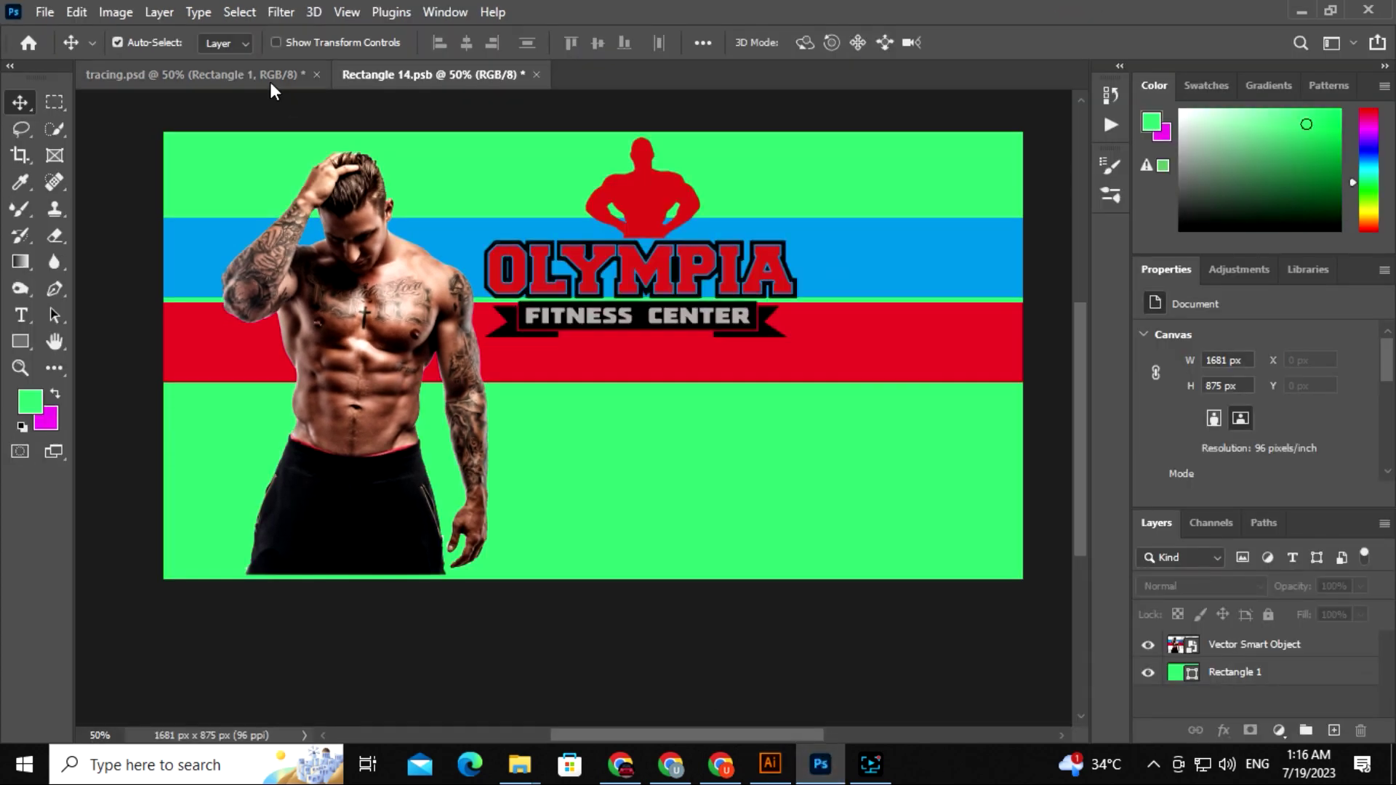
key("ctrl+s")
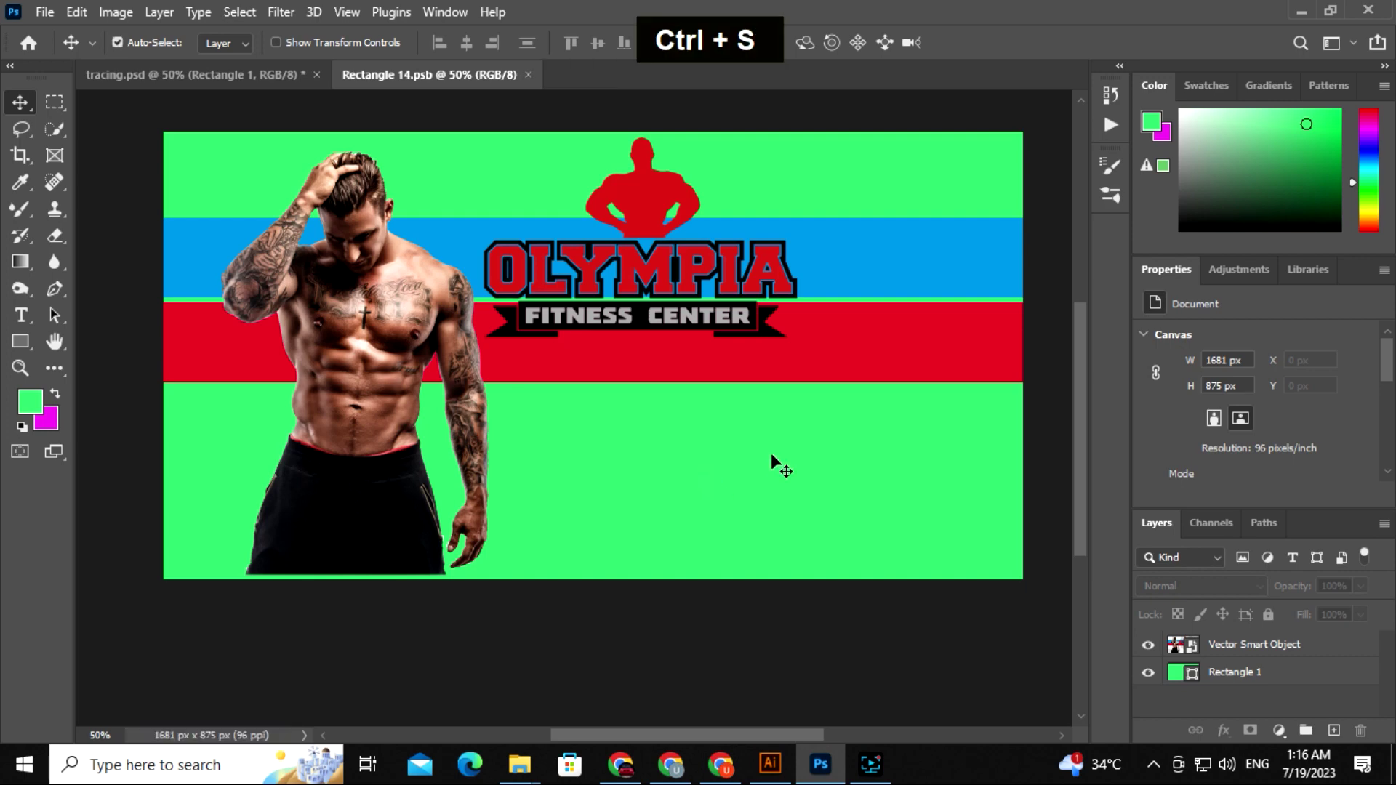
left_click(270, 80)
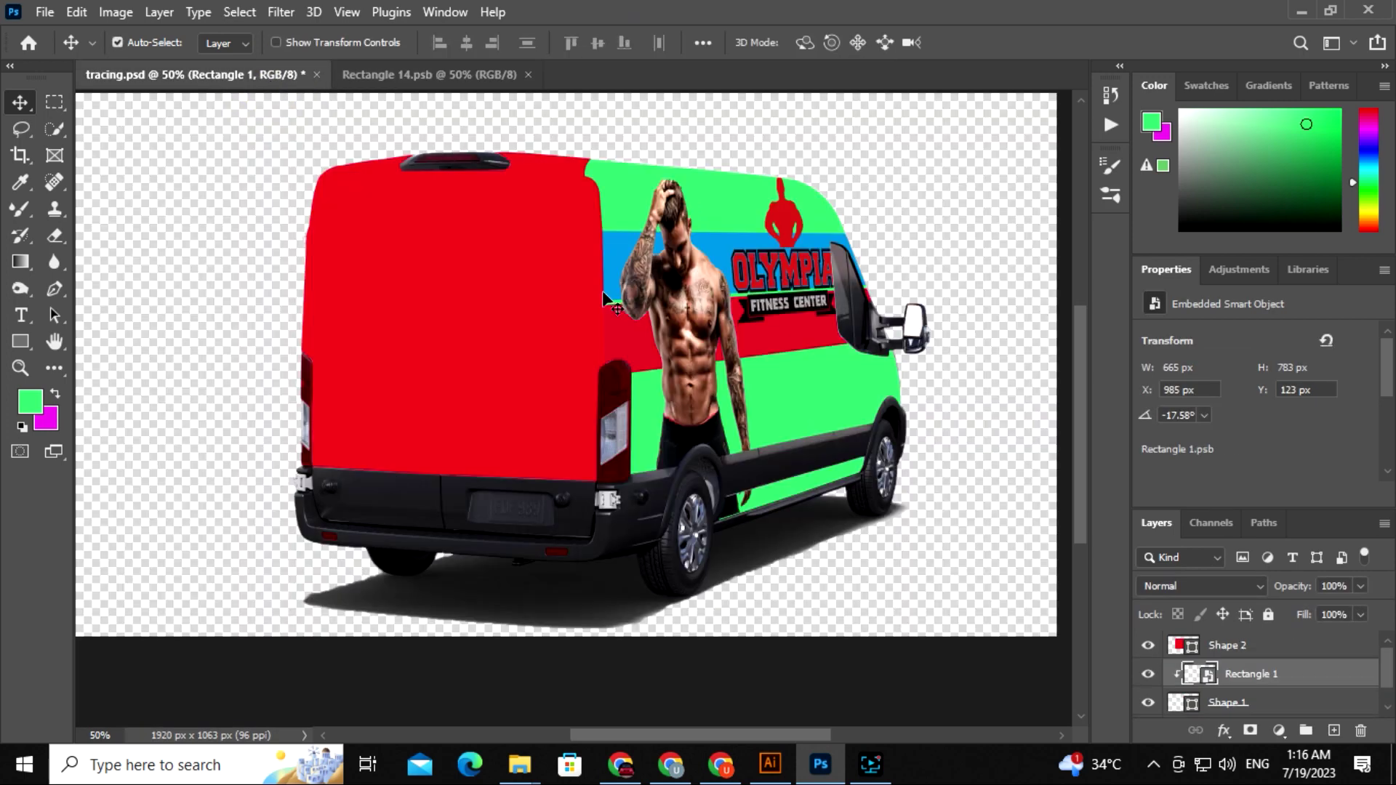
Step: In Illustrator, shrink the Olympia logo slightly about its centre and move it closer to the man and a little lower, then deselect it
left_click(764, 356)
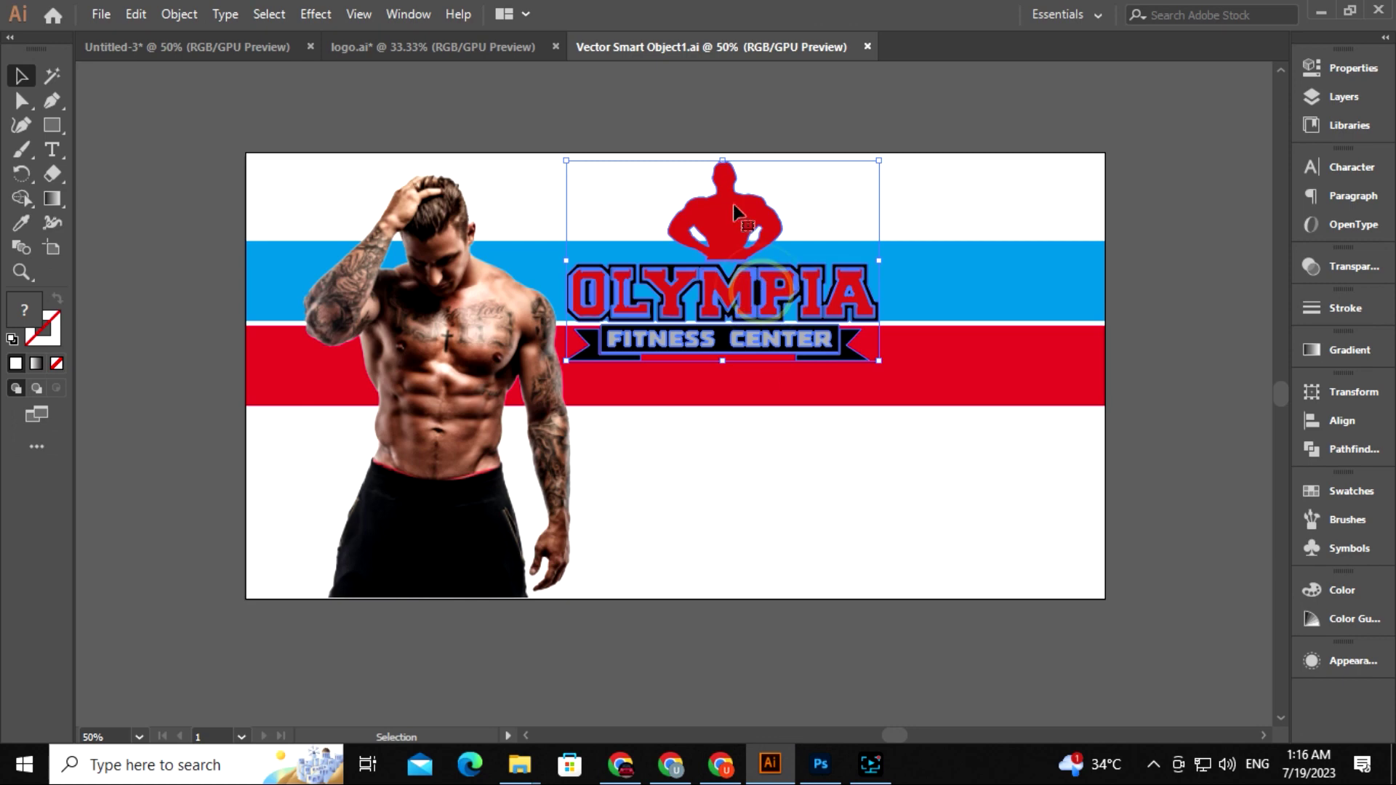
left_click_drag(724, 160, 723, 177)
key("Left")
key("Left")
key("Left")
key("Left")
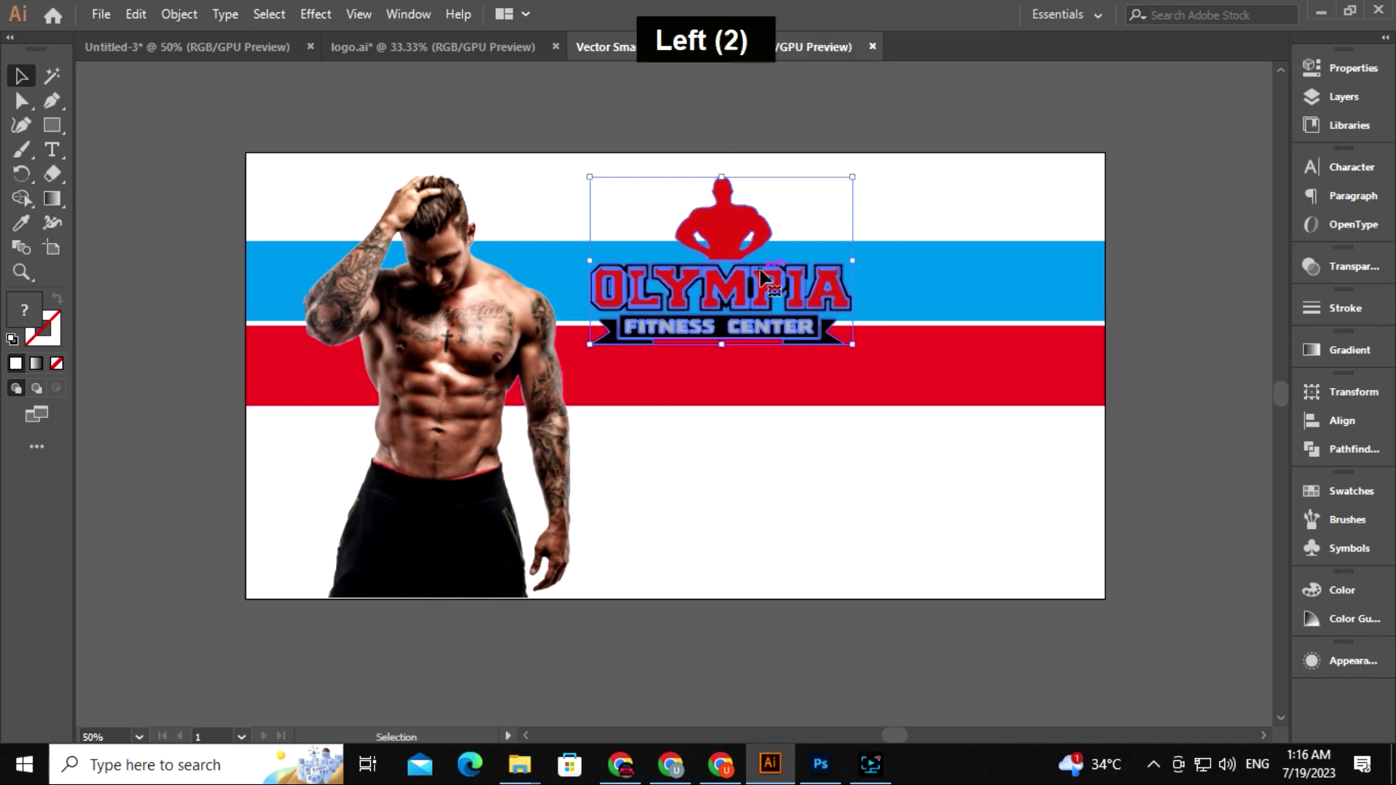
key("shift+Down")
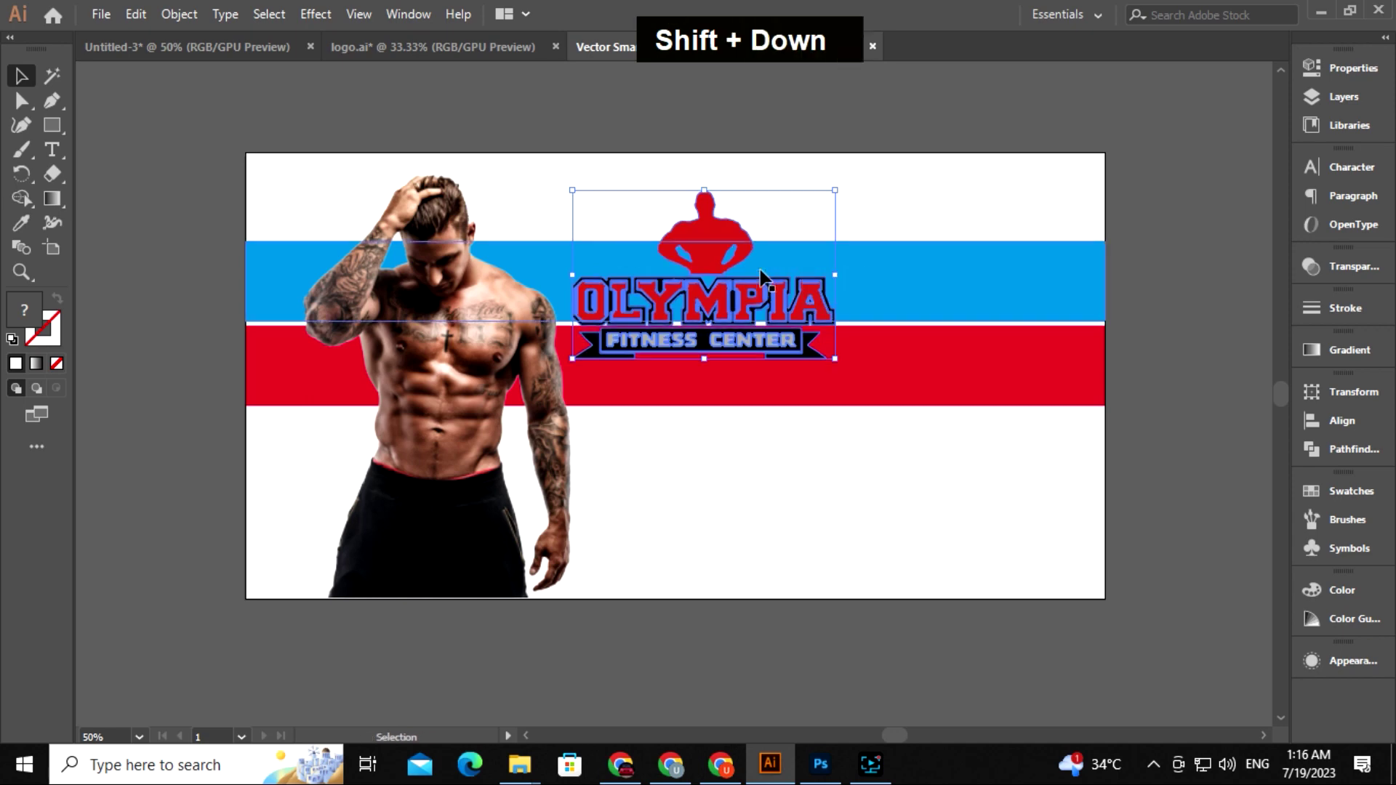
key("Up")
key("Up")
key("Up")
key("Left")
key("Left")
key("Left")
key("Left")
left_click(751, 470)
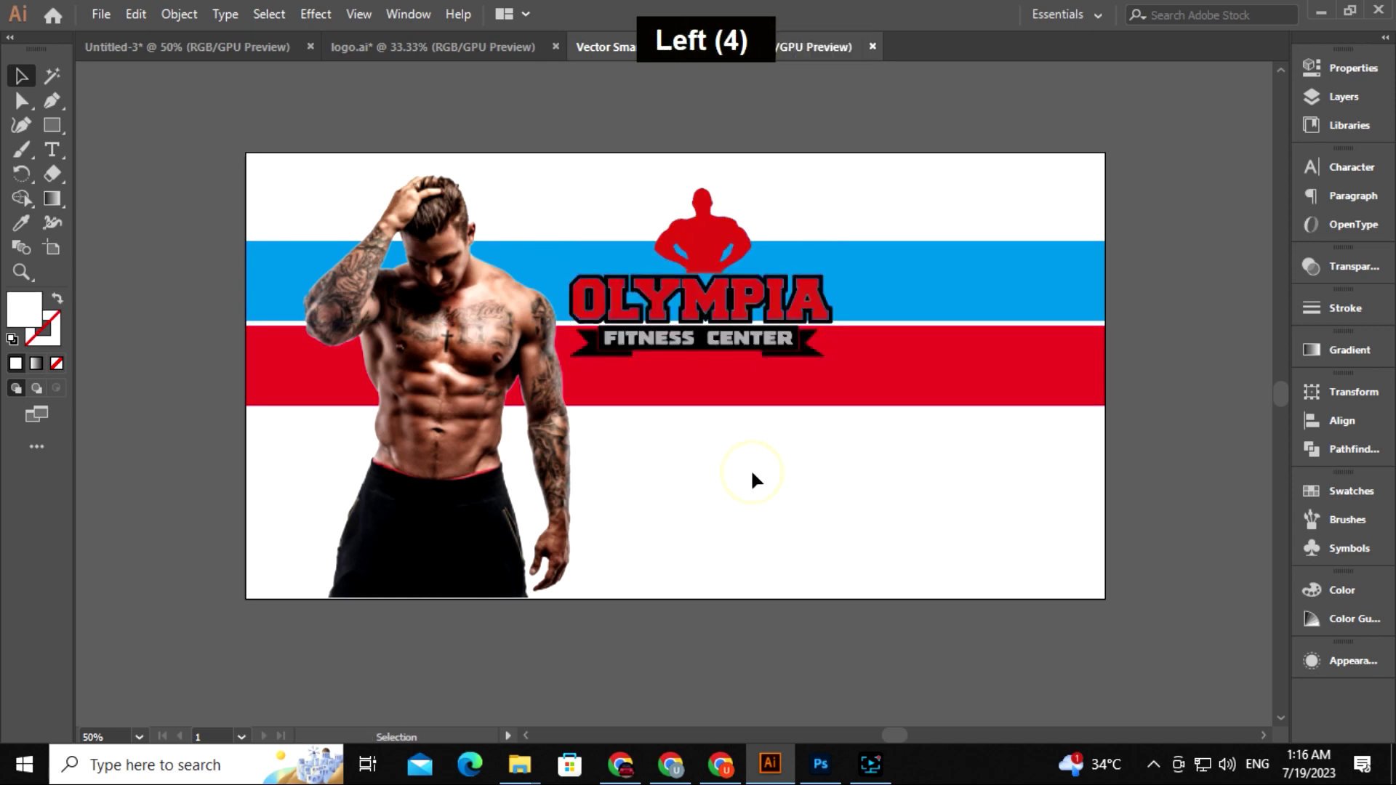
Step: Save the adjusted logo artwork and Rectangle 14.psb, and view the refreshed wrap in tracing.psd
key("ctrl+s")
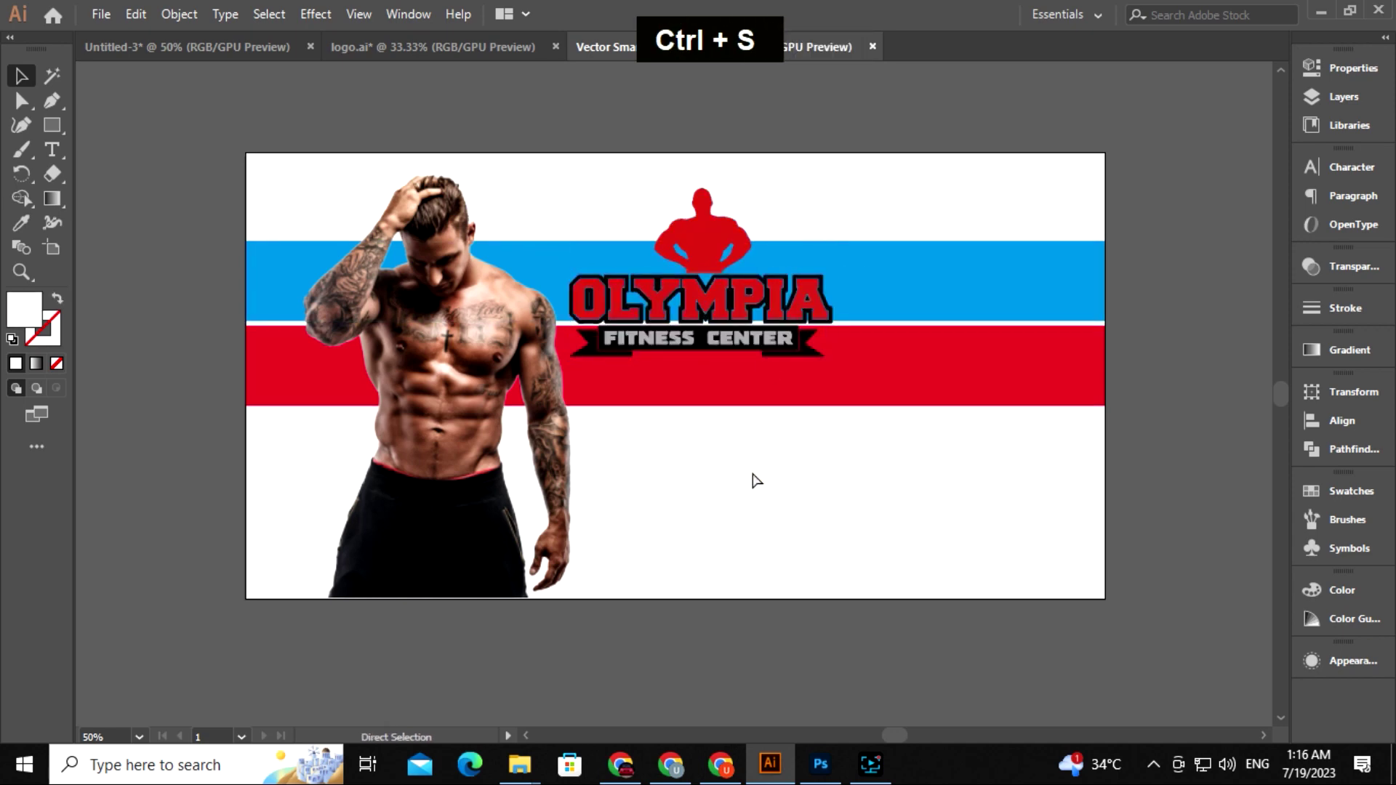
left_click(820, 765)
left_click(465, 76)
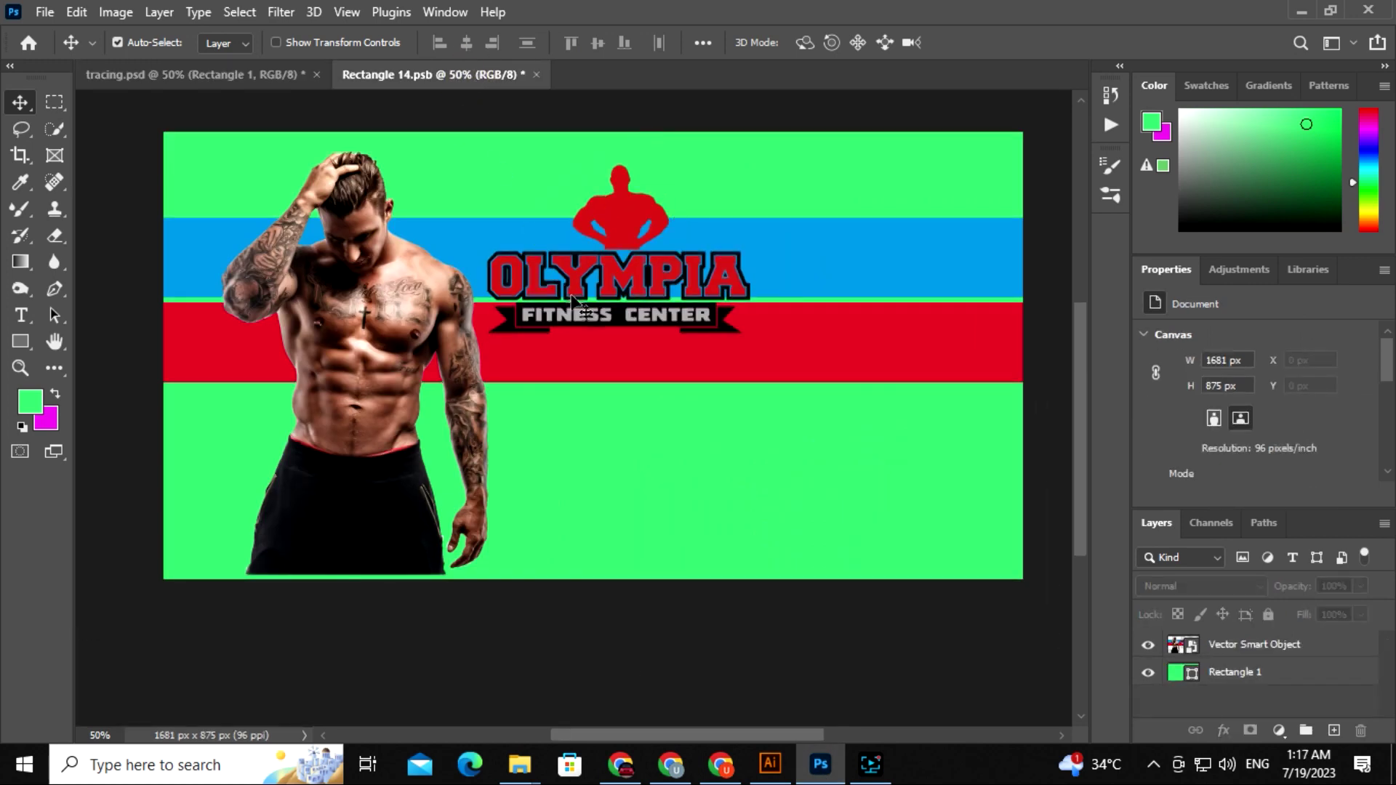
key("ctrl+s")
left_click(243, 74)
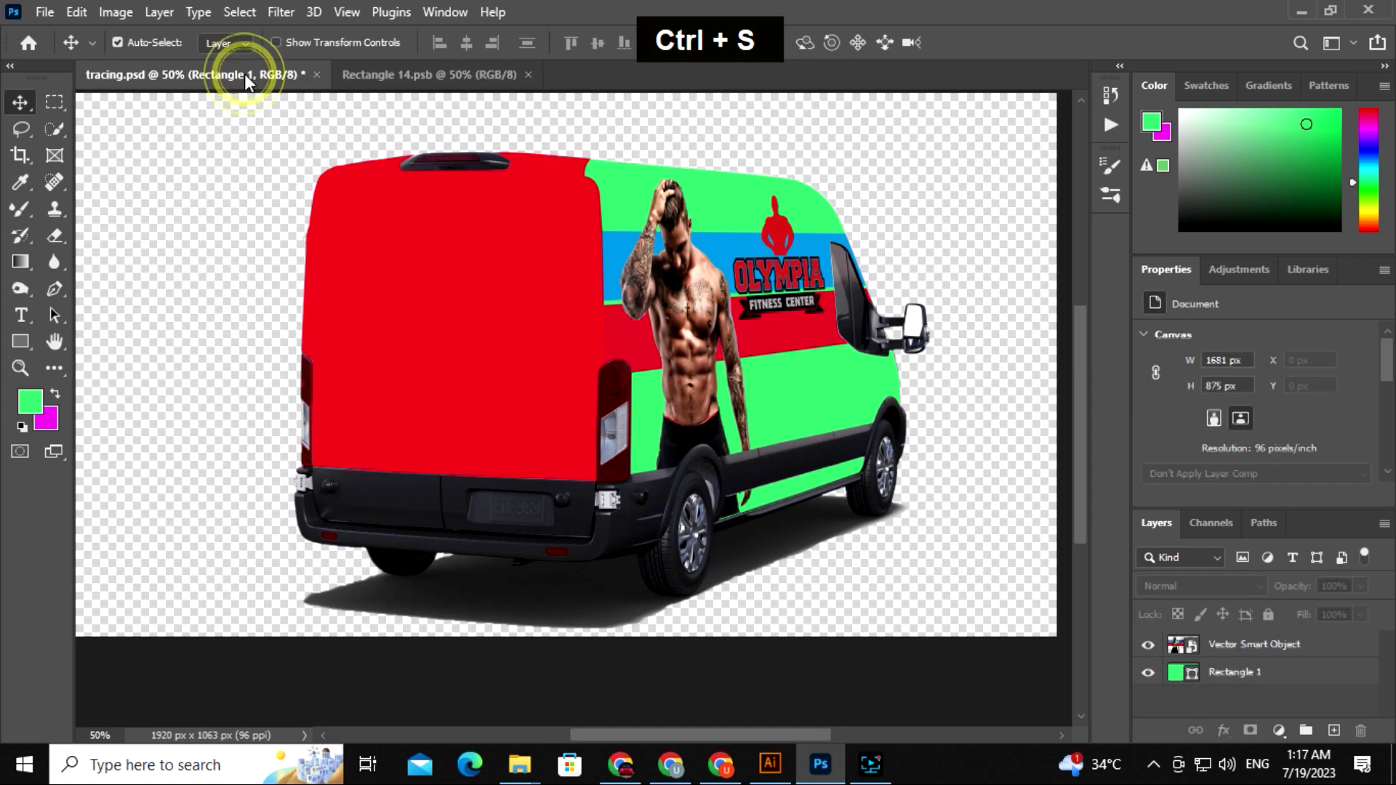
key("space")
left_click_drag(698, 380, 667, 365)
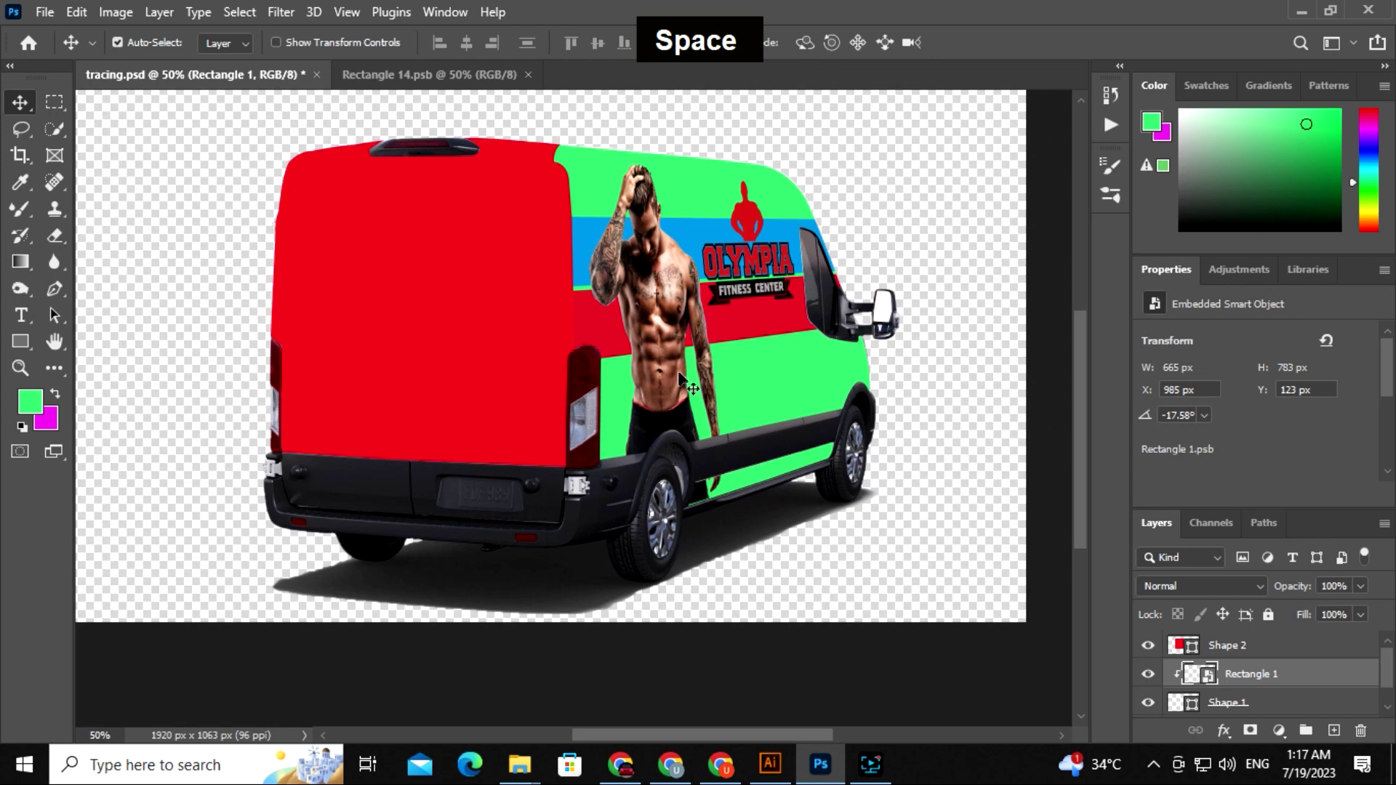
Step: Set the blend mode of the Shape 1 layer, the van side panel, to Multiply and deselect the layer
left_click(1240, 704)
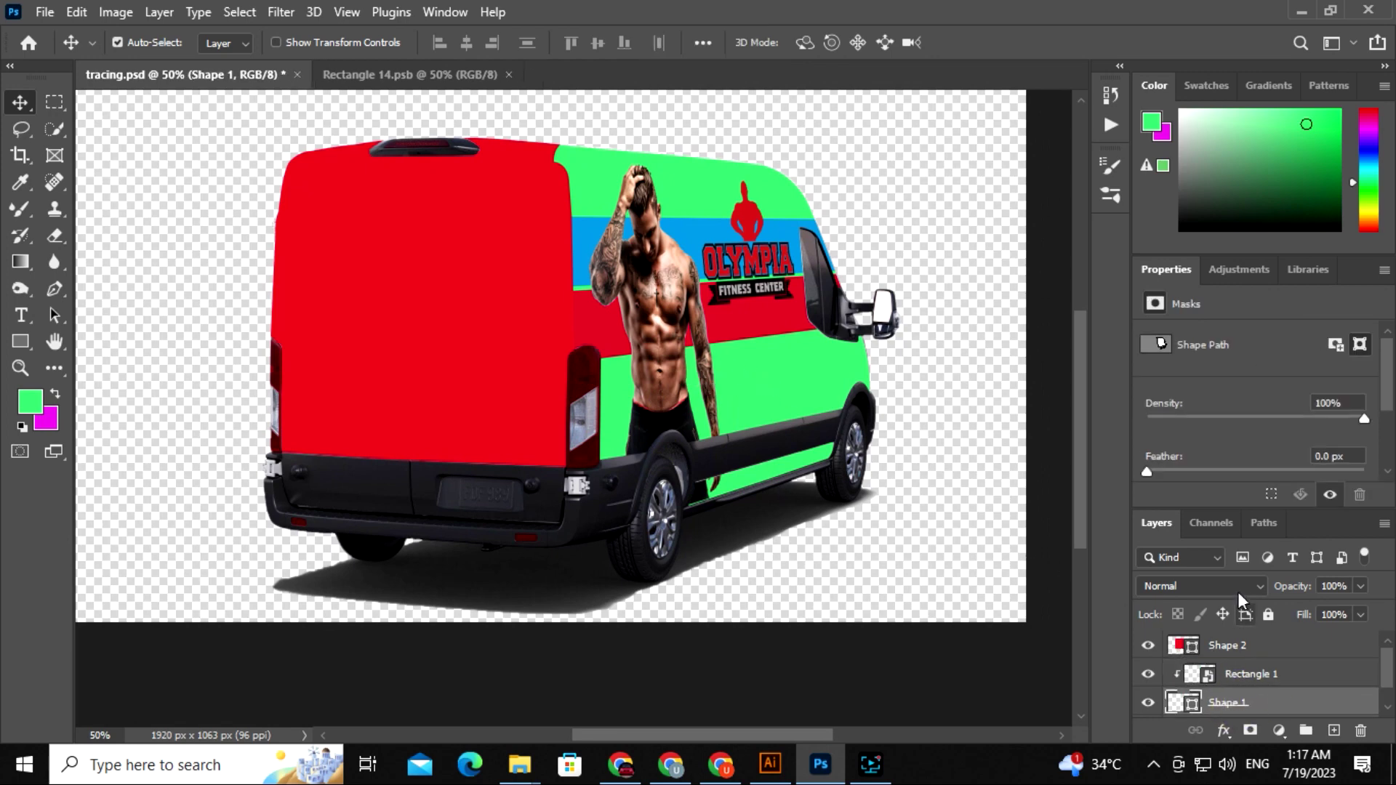
left_click(1256, 591)
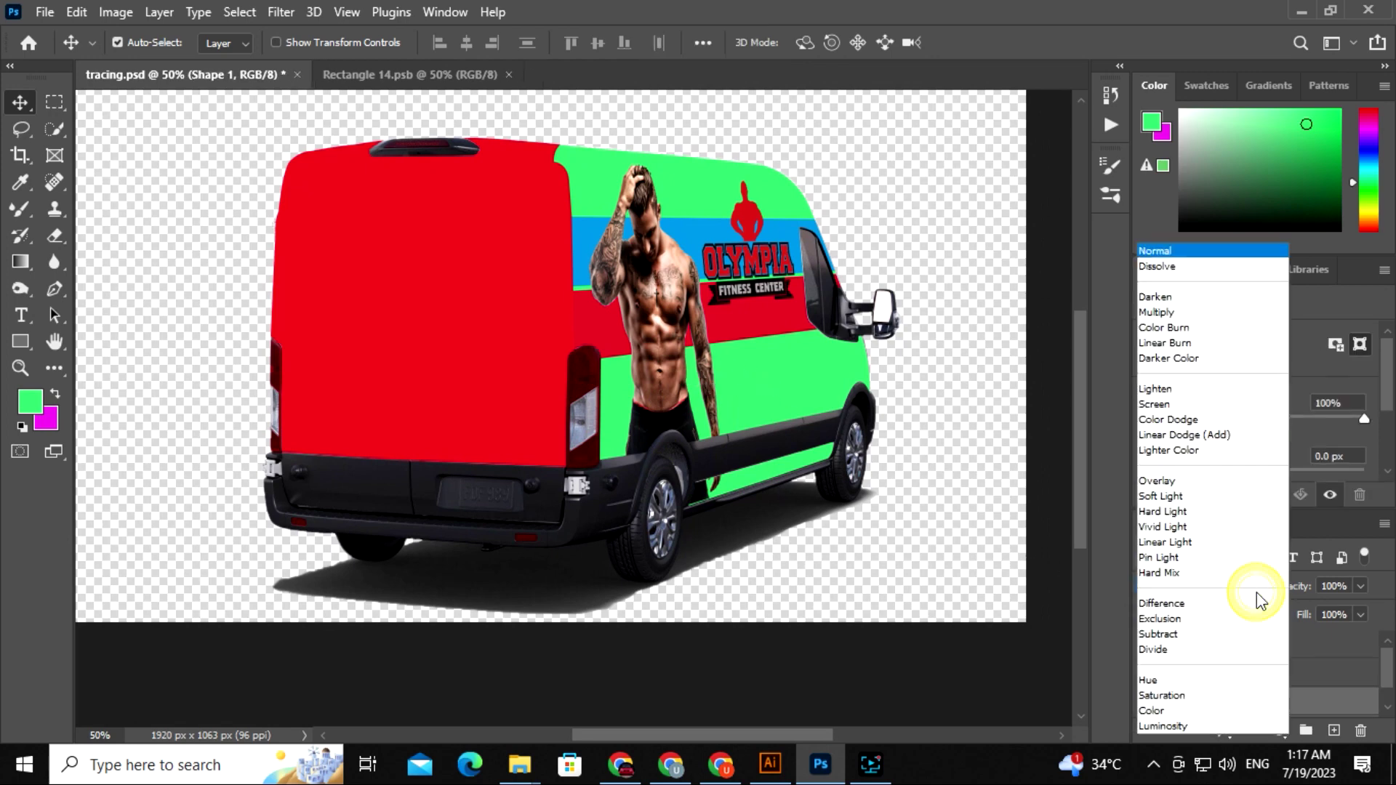
left_click(1218, 315)
left_click(1052, 378)
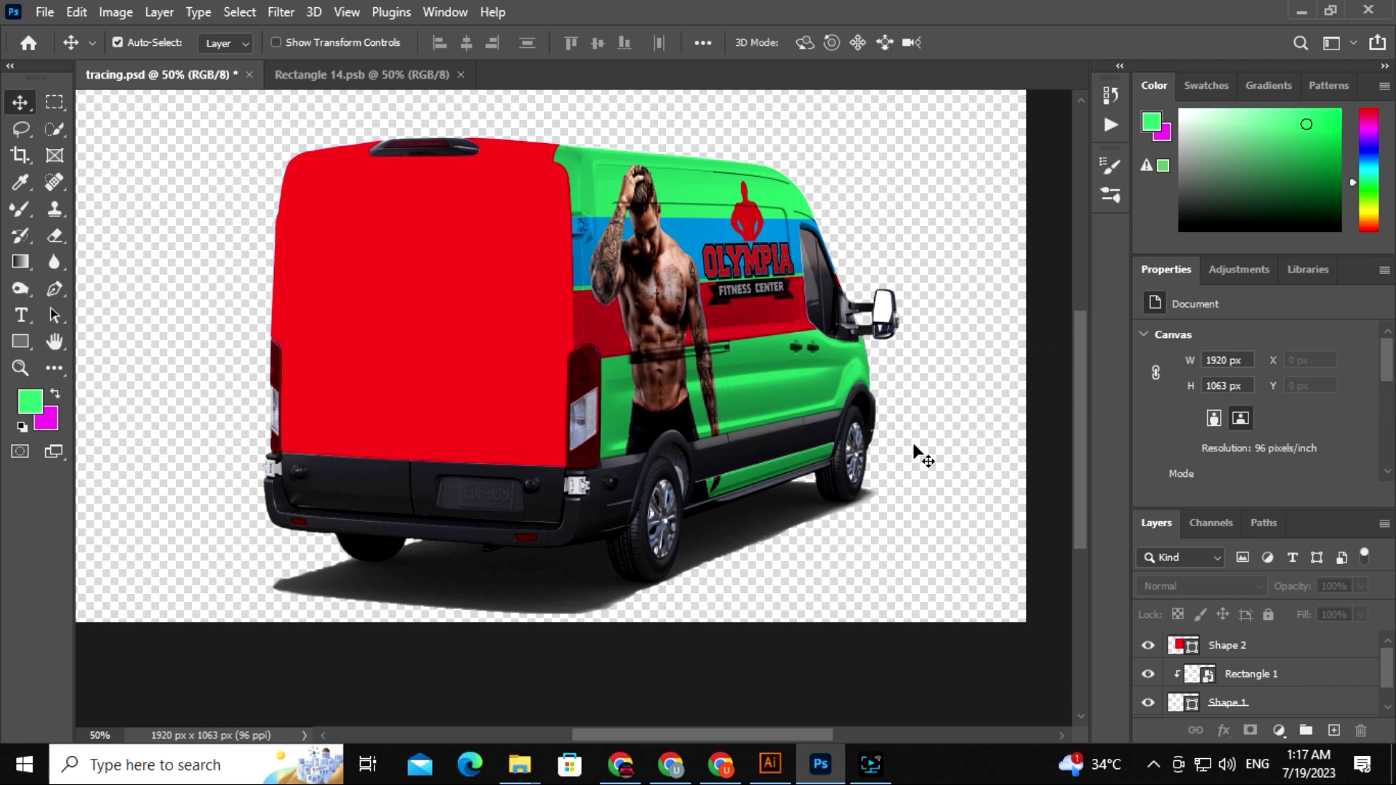
key("space")
left_click_drag(735, 427, 740, 430)
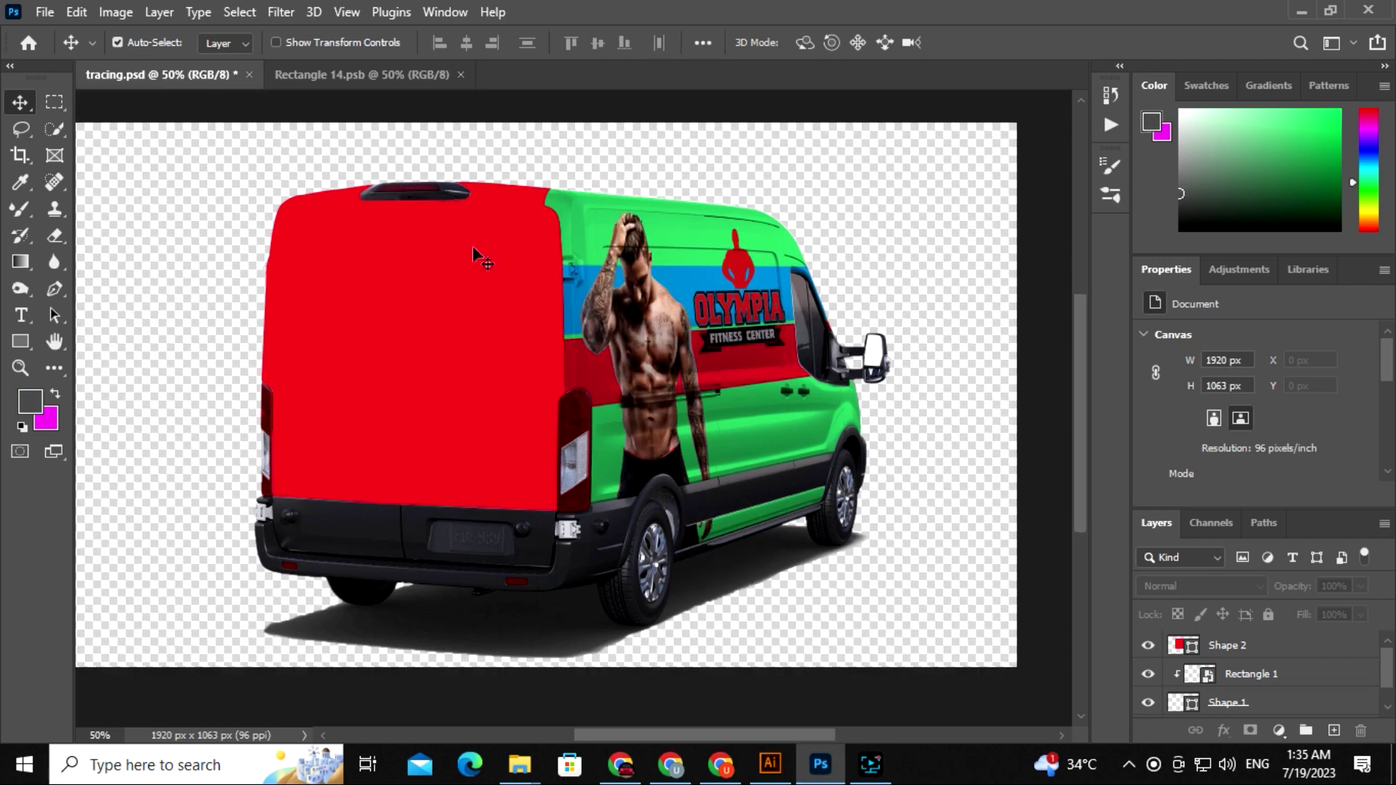
Step: Fill the Rectangle 1 background in Rectangle 14.psb with dark grey, save the file and view the wrap in tracing.psd
left_click(395, 83)
left_click(730, 496)
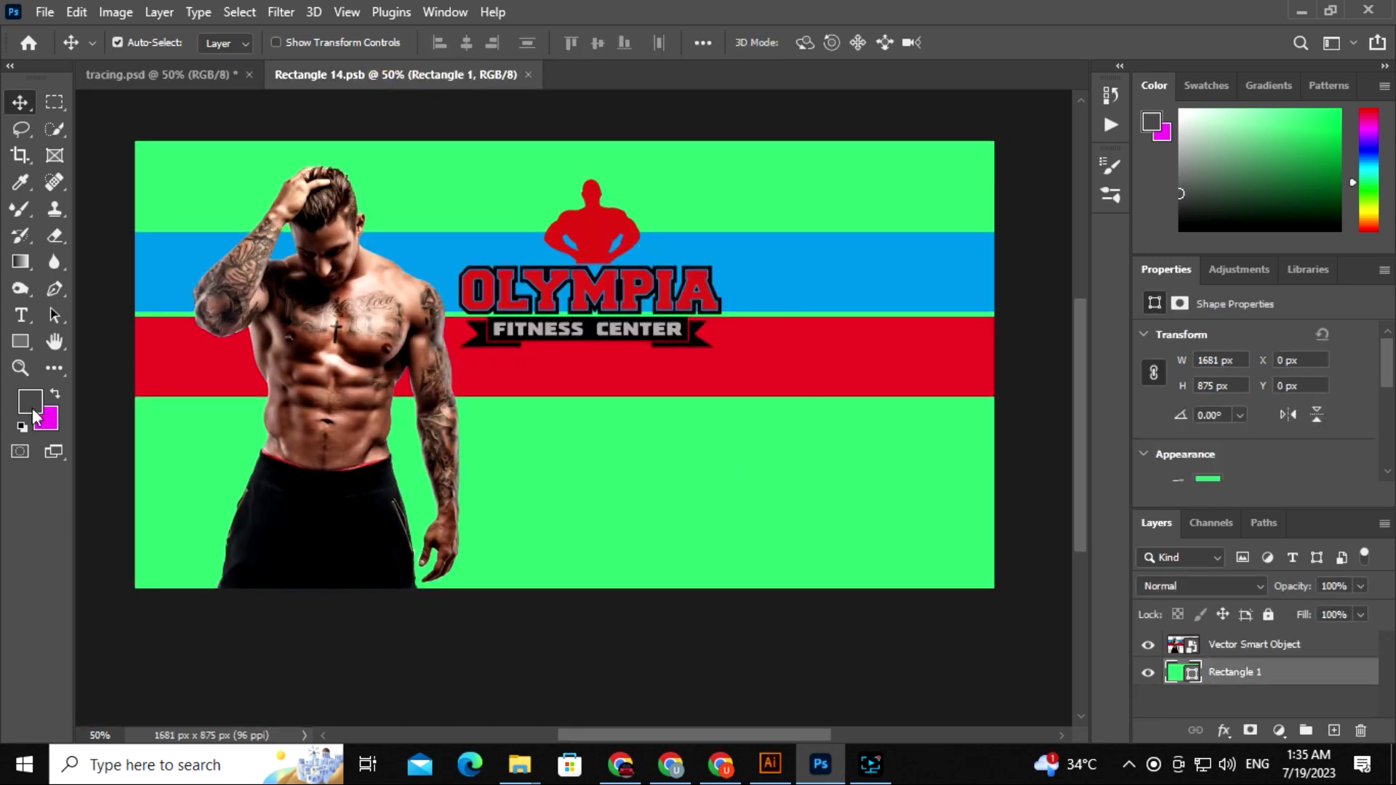
key("alt+BackSpace")
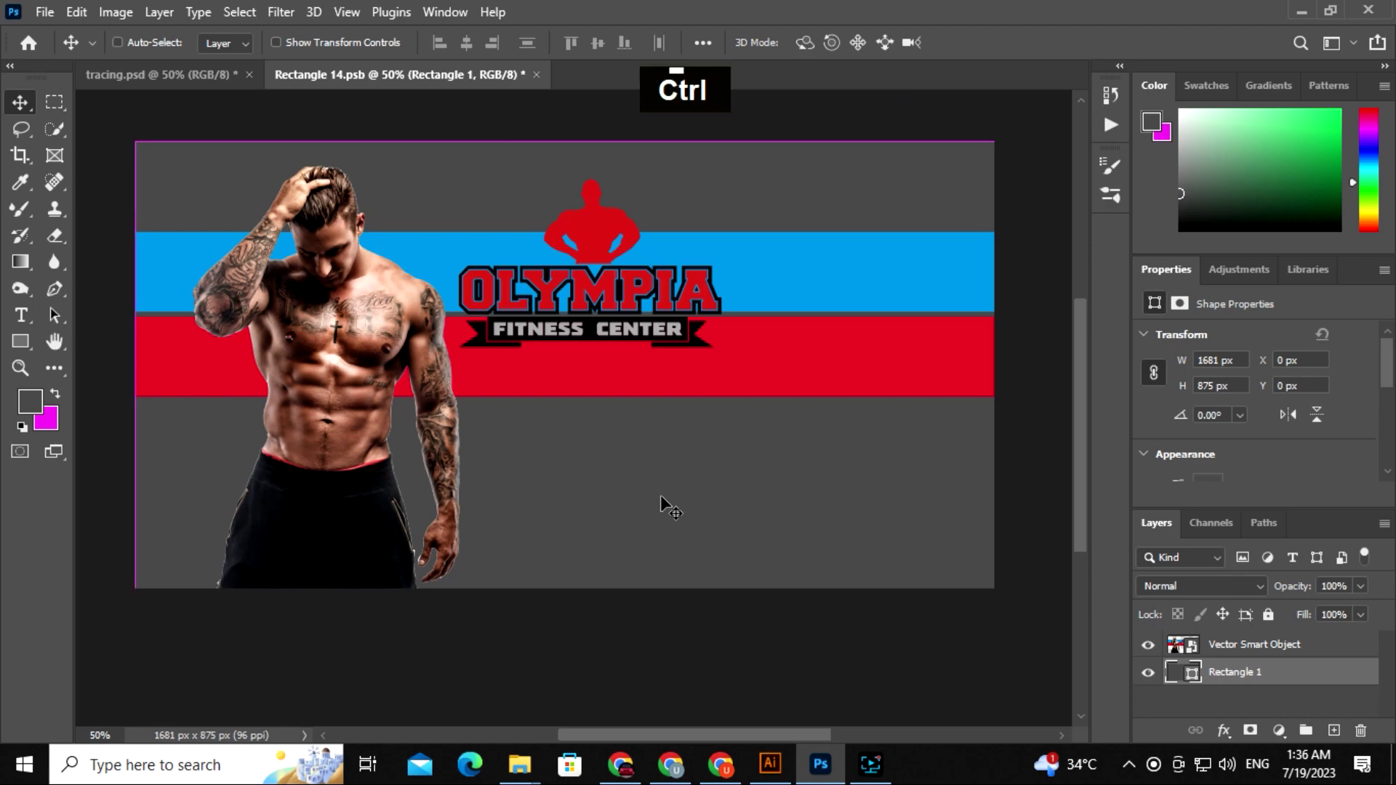
key("ctrl+s")
left_click(182, 79)
left_click(461, 76)
Step: Switch to Illustrator, open smog.eps from the 3d view gym van wrap design folder and copy its white smoke artwork
left_click(770, 764)
key("space")
mouse_move(519, 764)
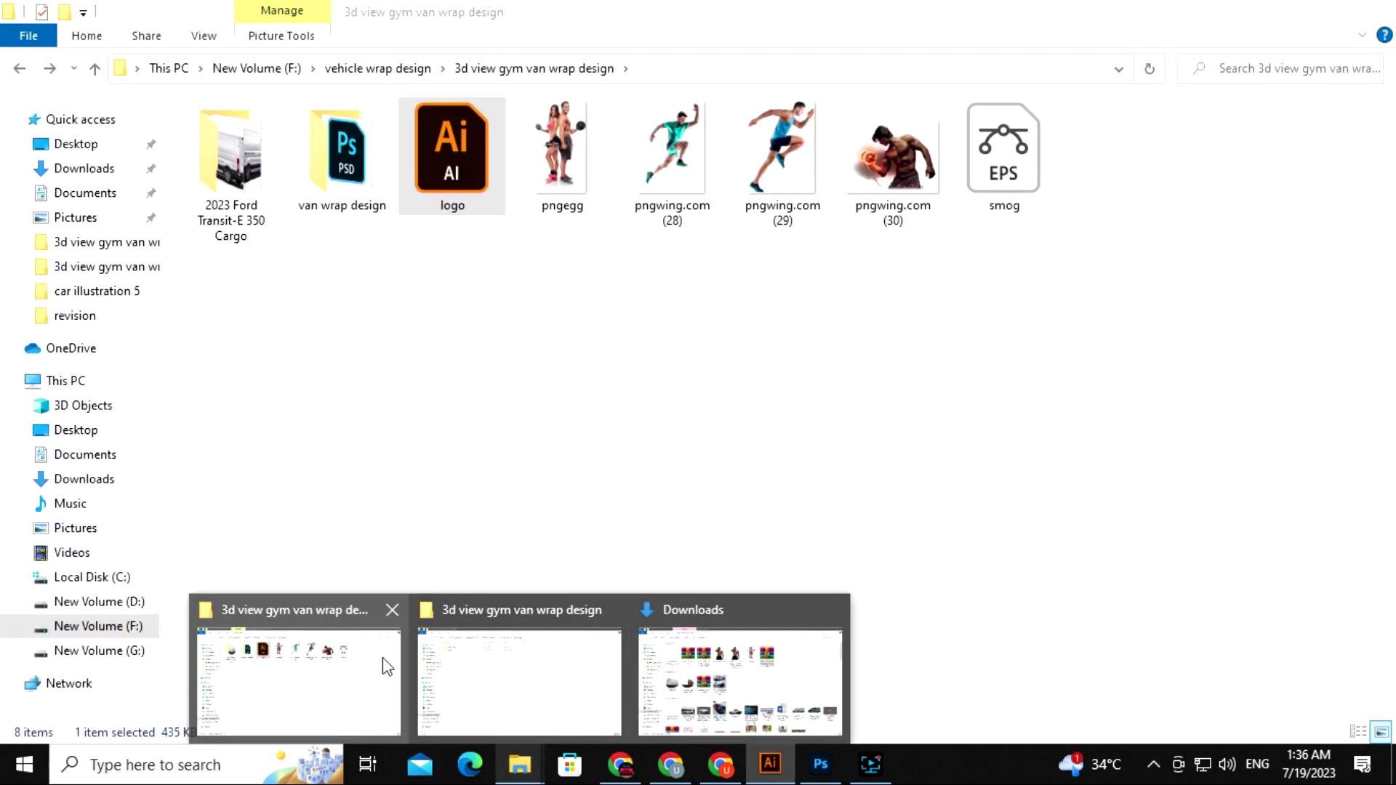
left_click(385, 662)
left_click_drag(1003, 149, 936, 48)
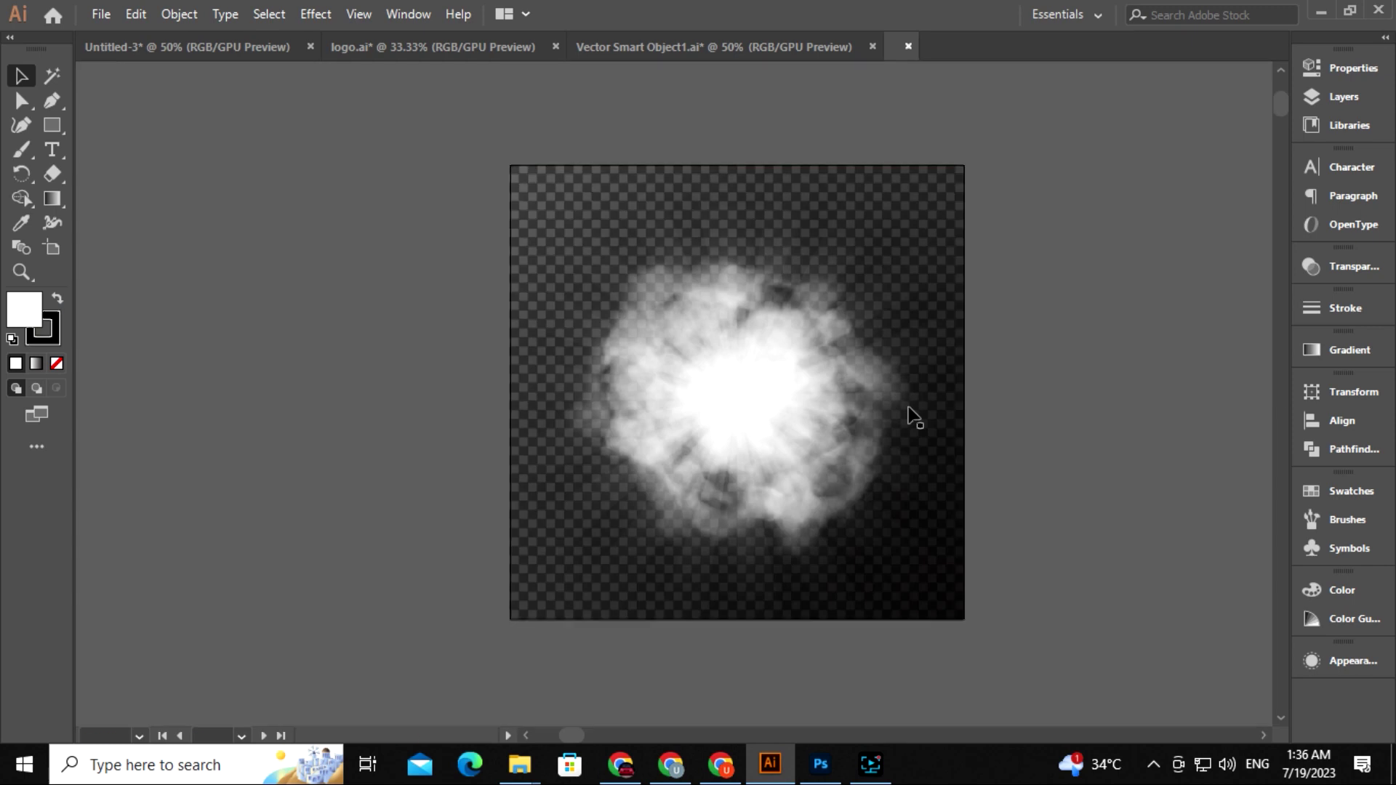
left_click_drag(794, 415, 534, 440)
key("ctrl")
key("ctrl+c")
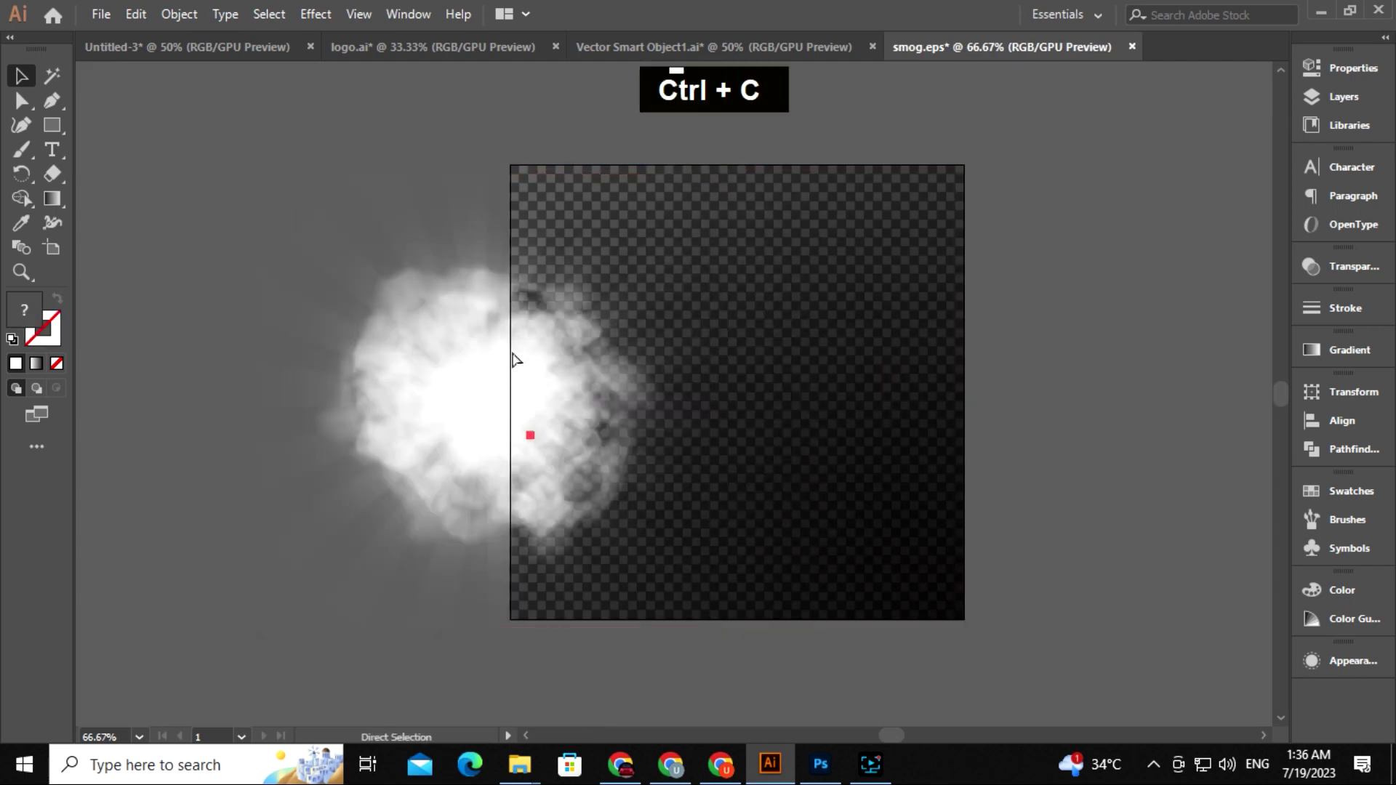
Step: Paste the smoke into the Vector Smart Object1.ai artwork, enlarge it over the man and send it behind him
double_click(761, 47)
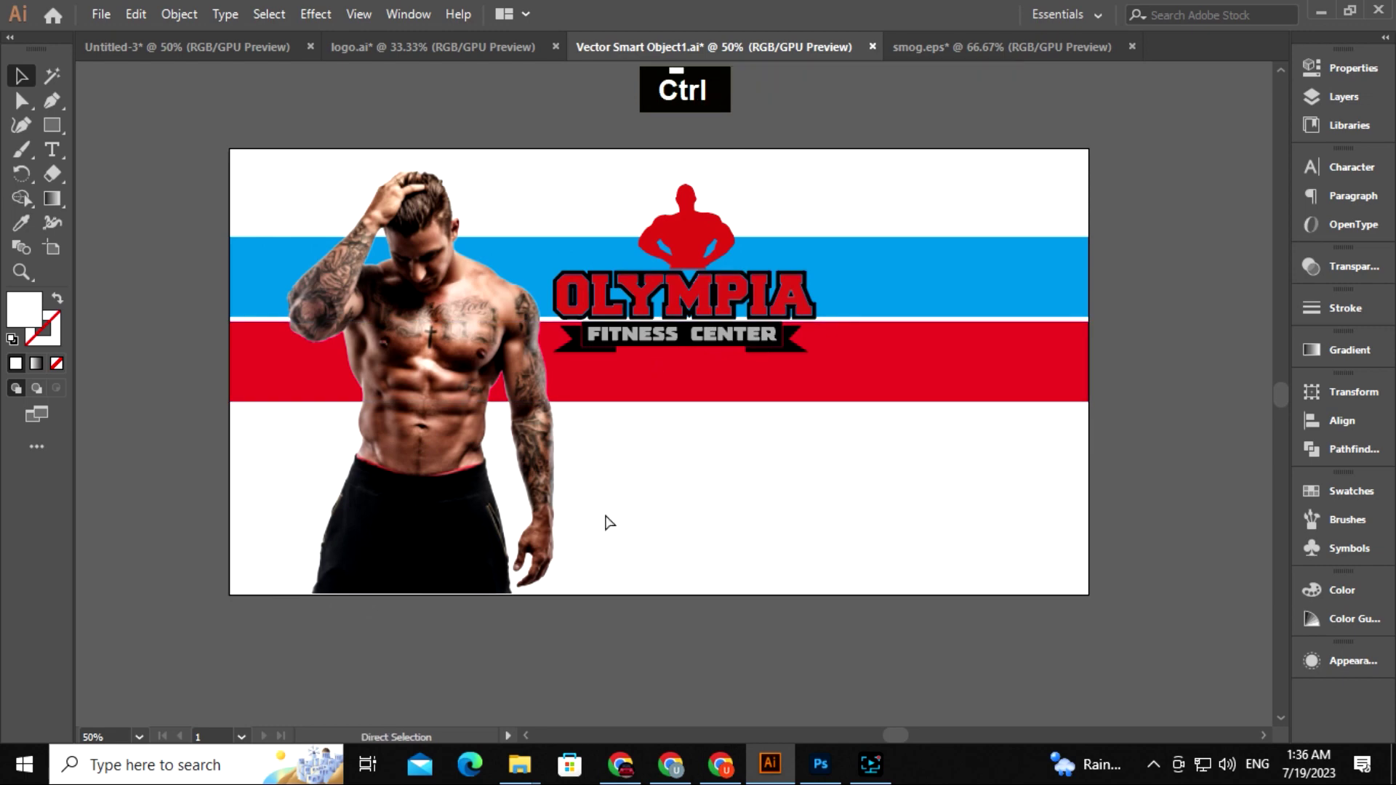
key("ctrl+v")
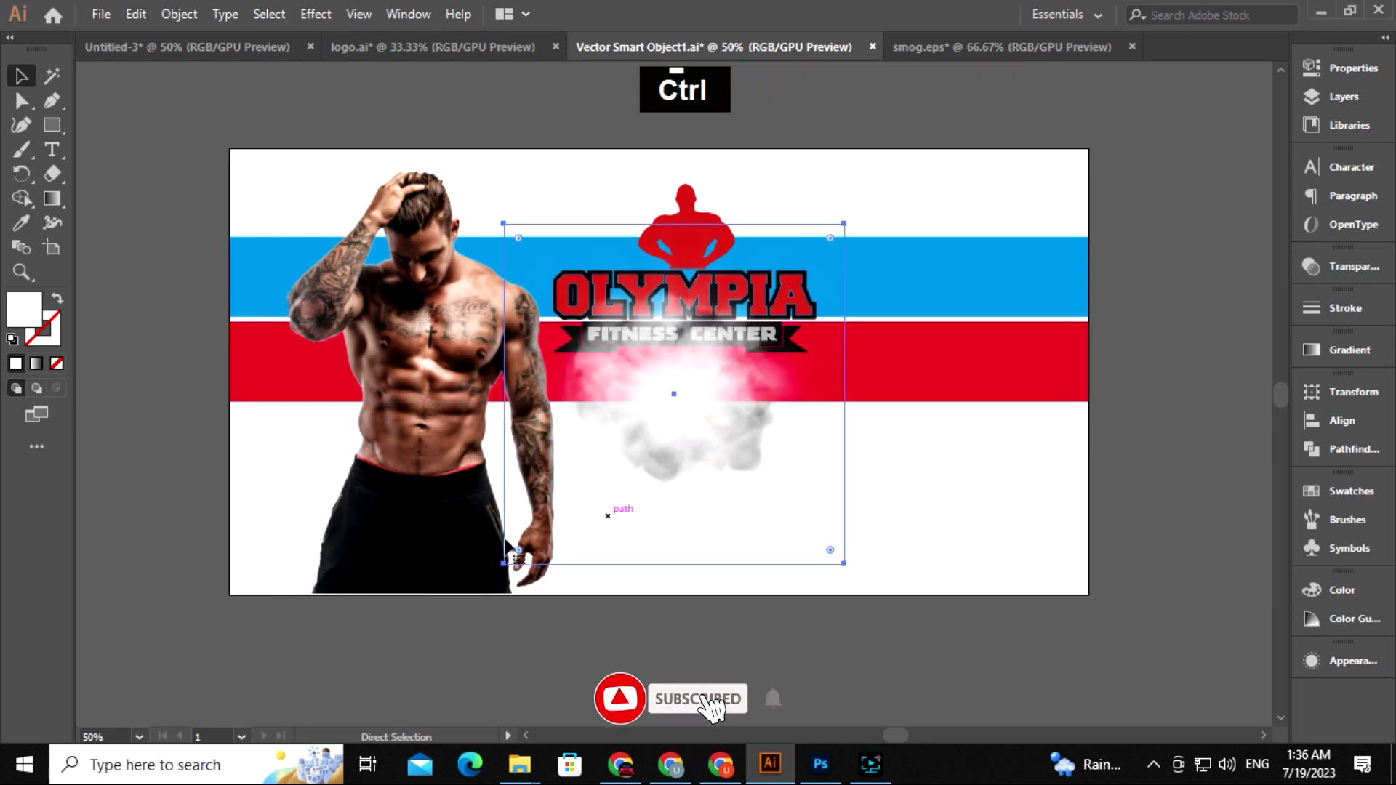
key("v")
left_click_drag(701, 466, 447, 472)
left_click_drag(590, 572, 640, 623)
key("ctrl+bracketleft")
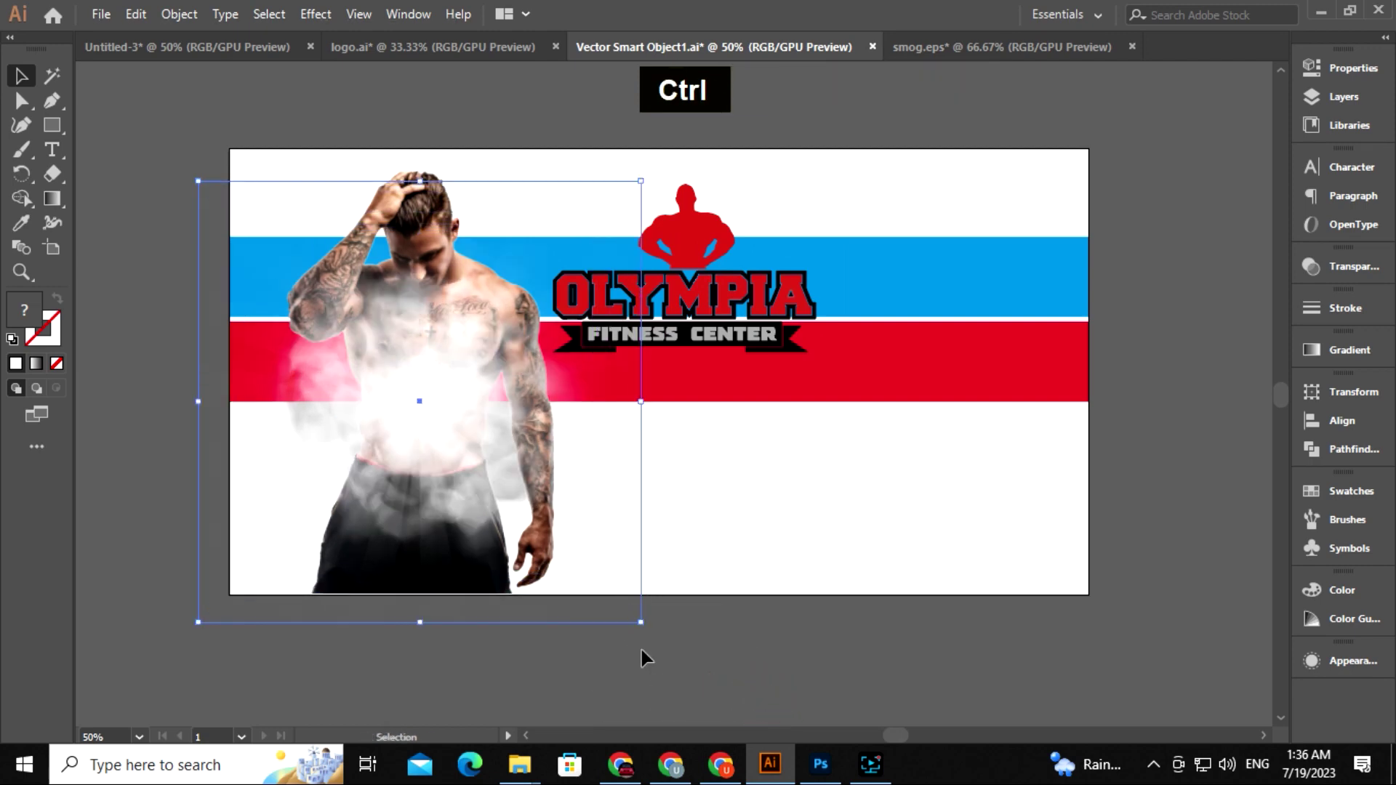
key("ctrl+bracketleft")
Step: Enlarge the smoke further, centre it behind the man's upper body, nudge it left and deselect it
left_click_drag(641, 401, 726, 417)
left_click_drag(569, 417, 576, 393)
left_click_drag(474, 194, 453, 279)
left_click_drag(408, 151, 406, 125)
key("Left")
key("shift+Left")
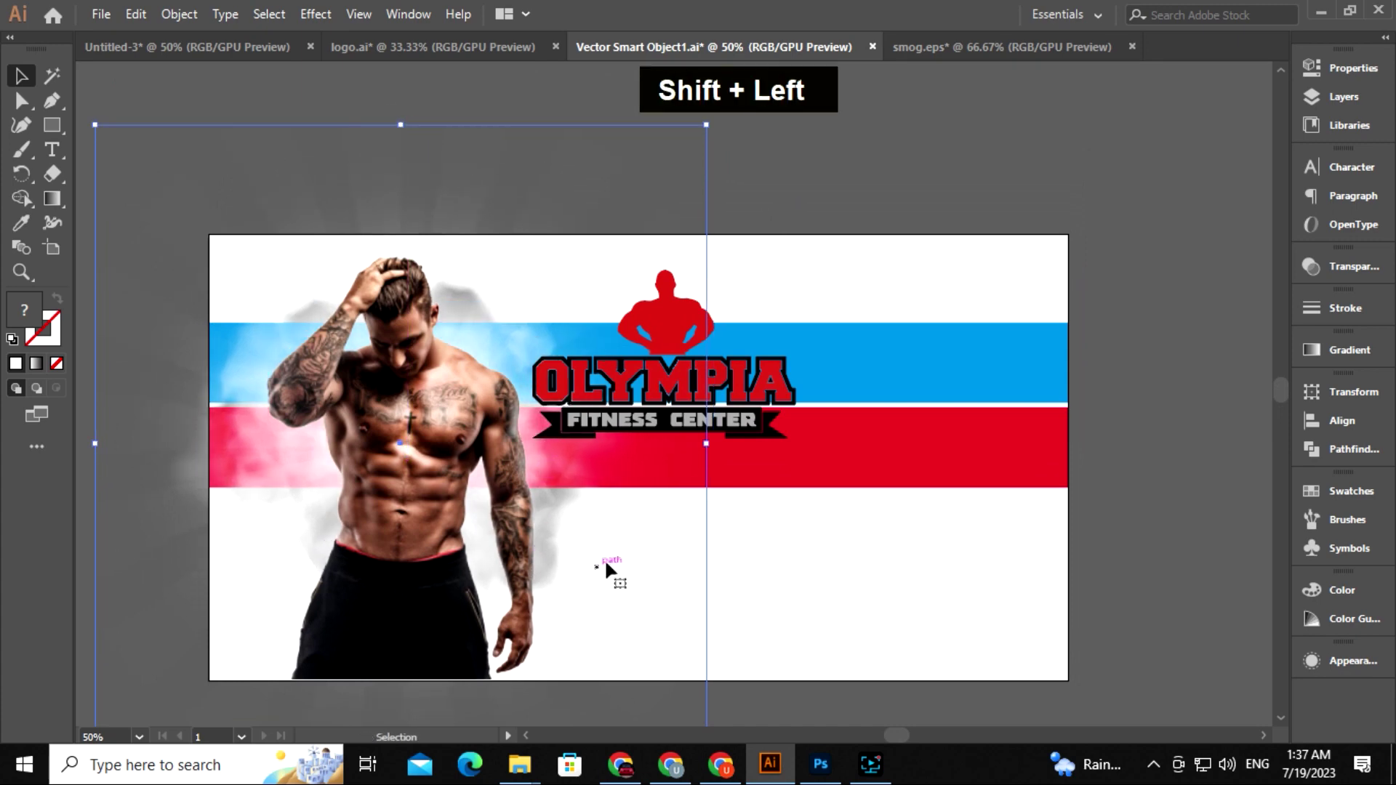
left_click(1047, 181)
left_click_drag(752, 708, 772, 627)
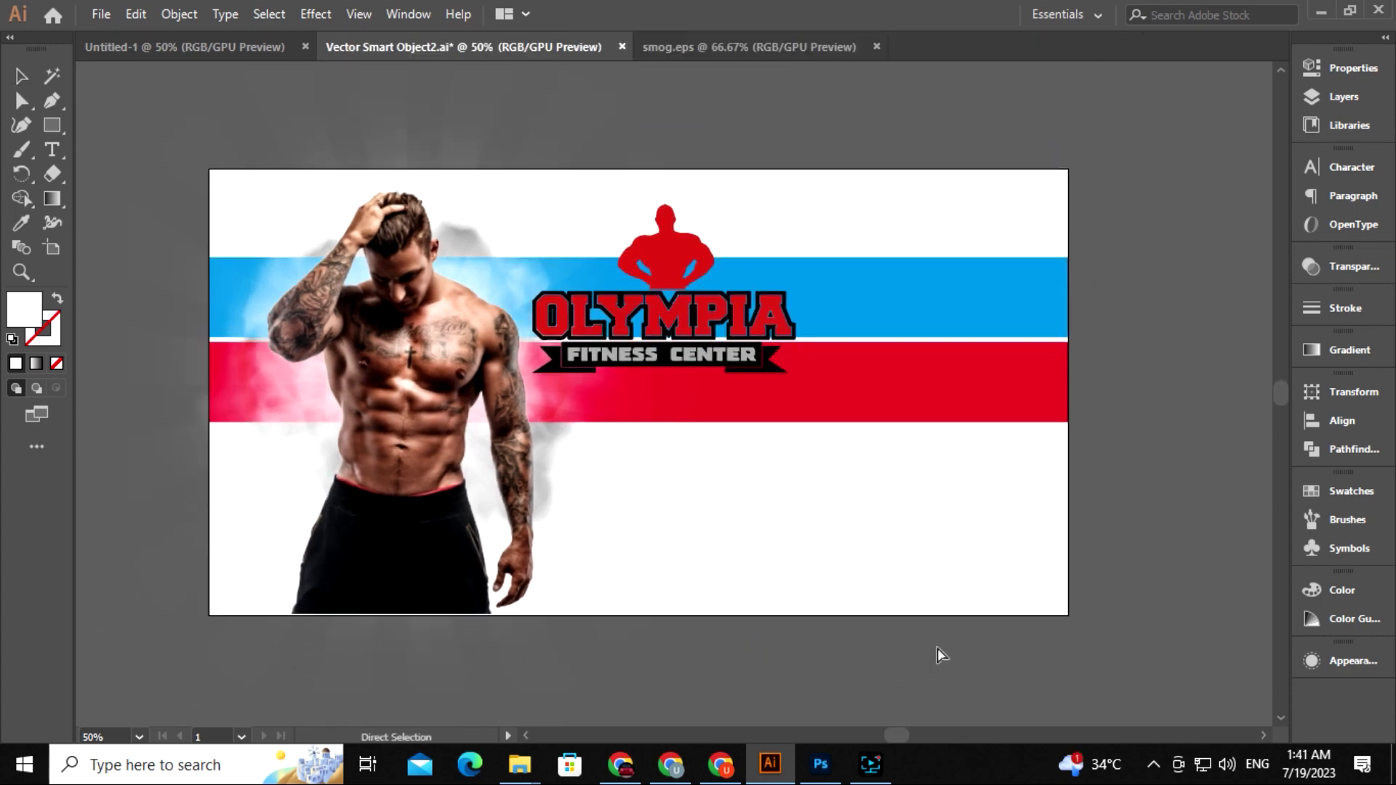
Step: In Photoshop, reposition the updated smoke artwork in Rectangle 14.psb, save the file and check the wrap in tracing.psd
left_click(829, 764)
left_click_drag(566, 366, 526, 359)
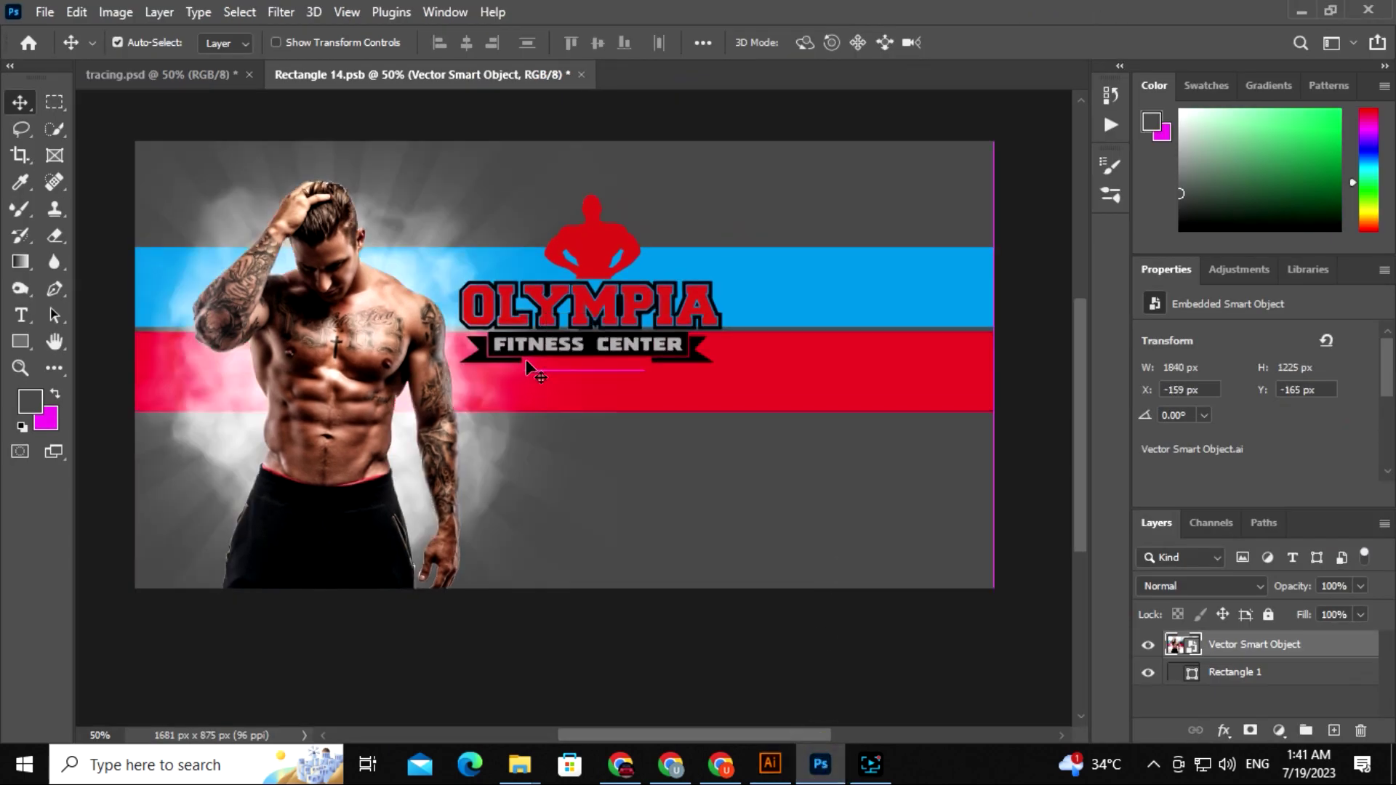
left_click(676, 644)
key("ctrl+s")
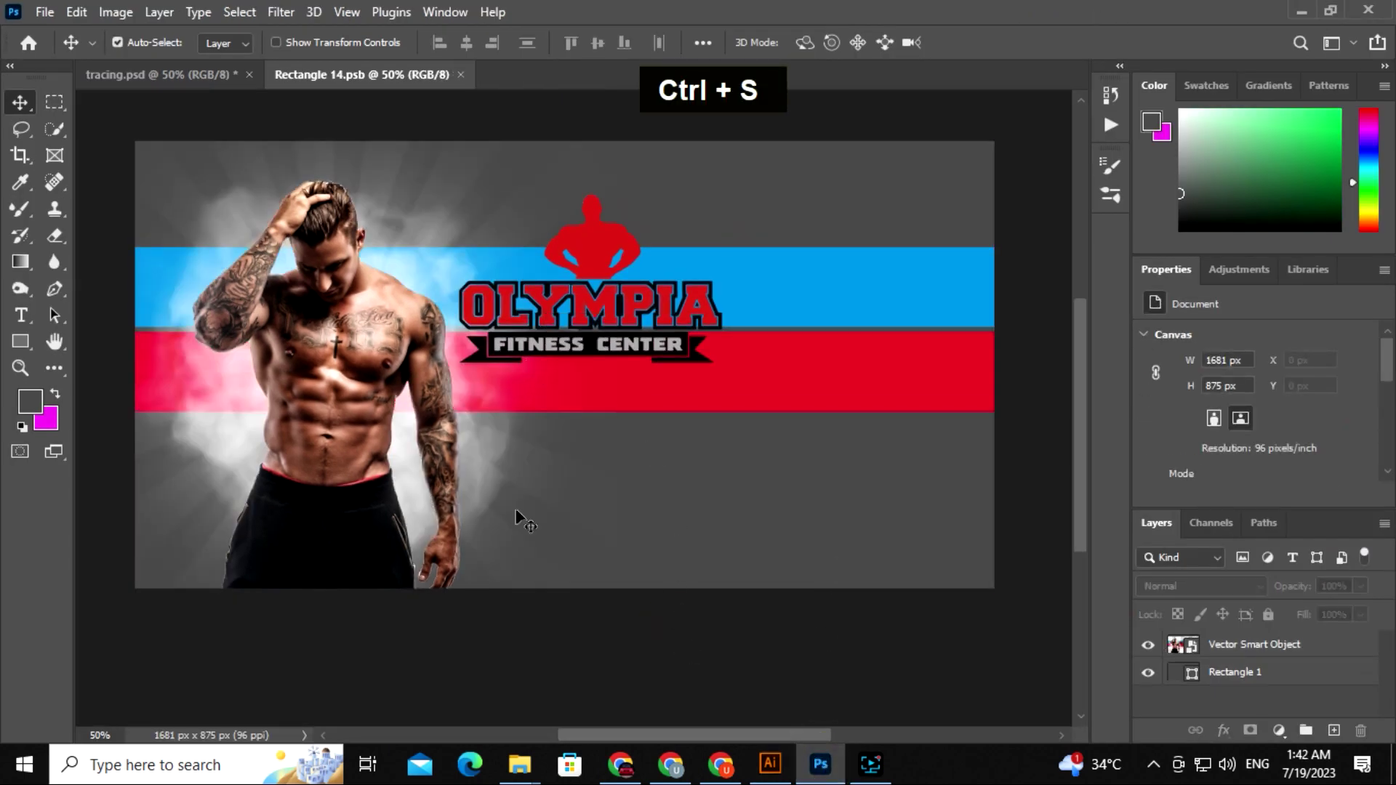
left_click(218, 78)
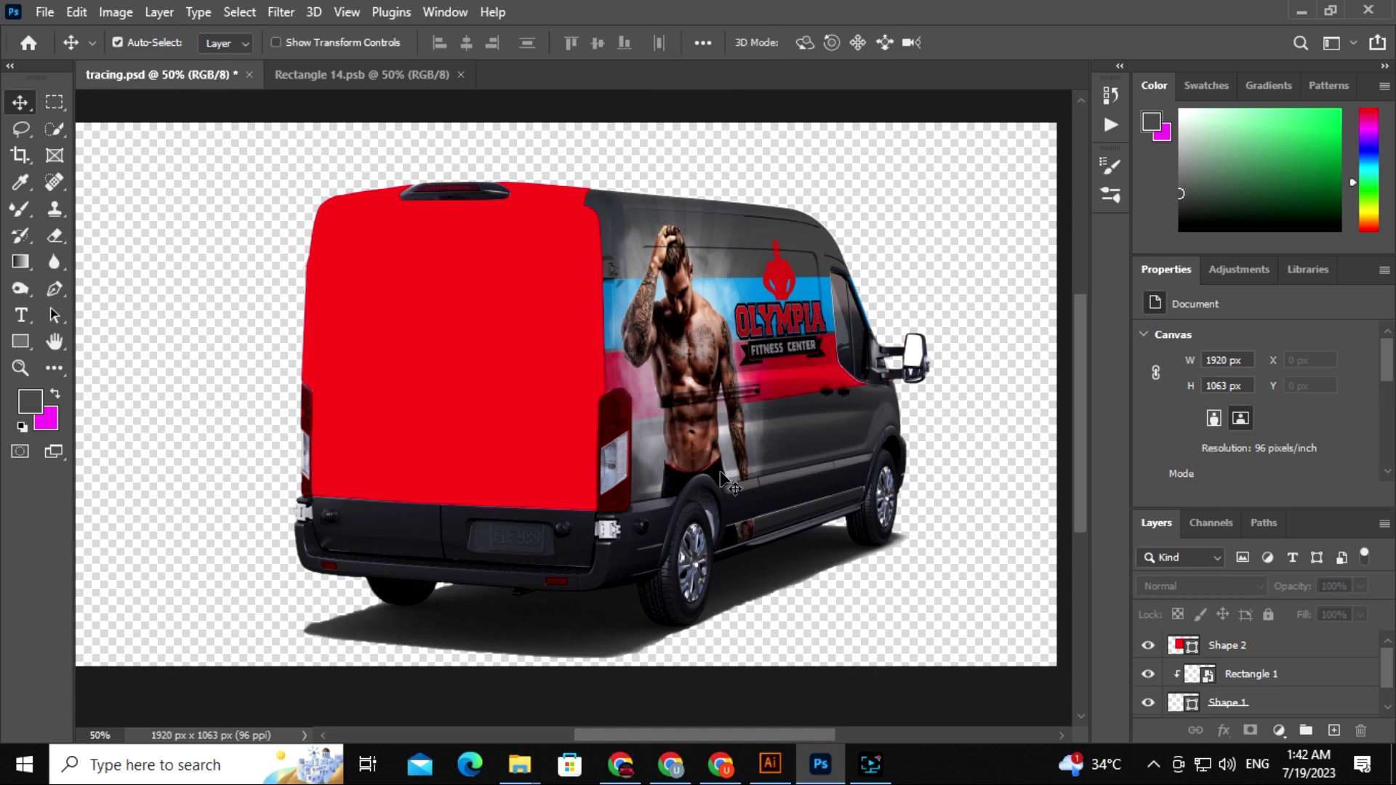
key("ctrl+equal")
left_click_drag(953, 466, 776, 458)
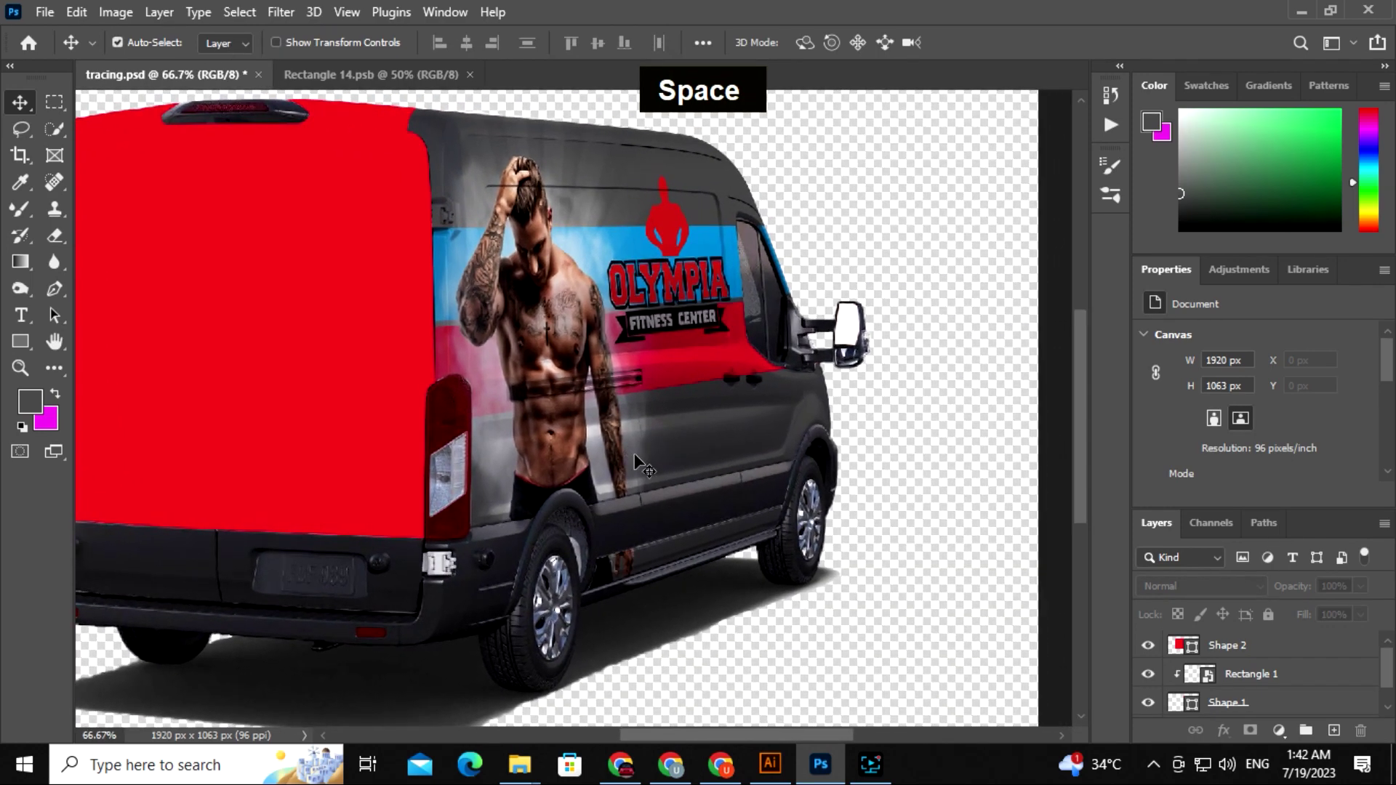
Step: Nudge the Vector Smart Object slightly up in Rectangle 14.psb and save the file
left_click(371, 74)
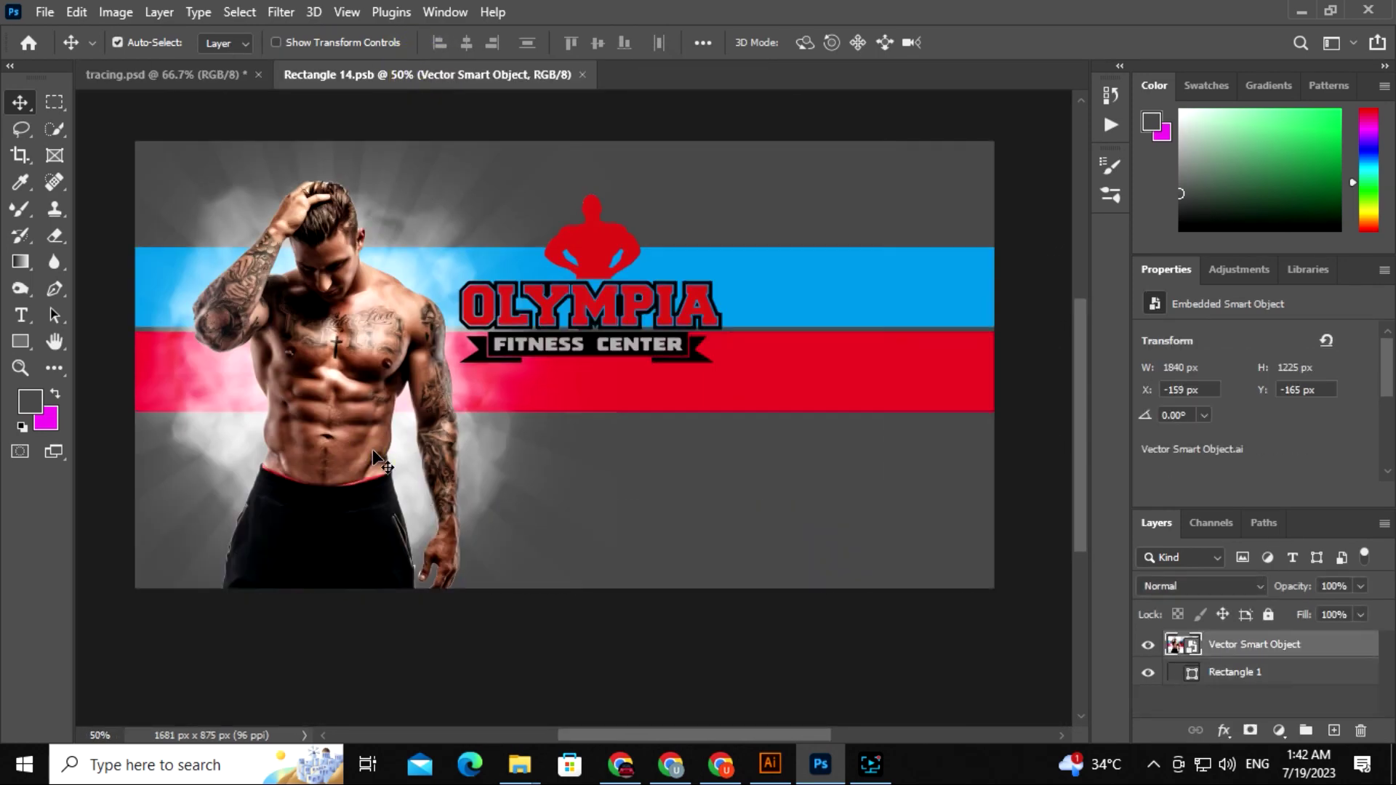
key("Up")
key("Up")
key("Up")
key("Up")
key("Up")
key("Up")
key("Up")
key("Up")
key("Up")
key("Up")
key("Up")
key("Up")
key("Up")
key("Up")
key("Up")
key("Up")
key("Up")
key("Up")
key("Up")
key("Up")
key("Down")
key("Up")
key("Down")
key("Down")
key("Down")
key("Down")
key("Down")
key("Down")
key("Down")
key("ctrl+s")
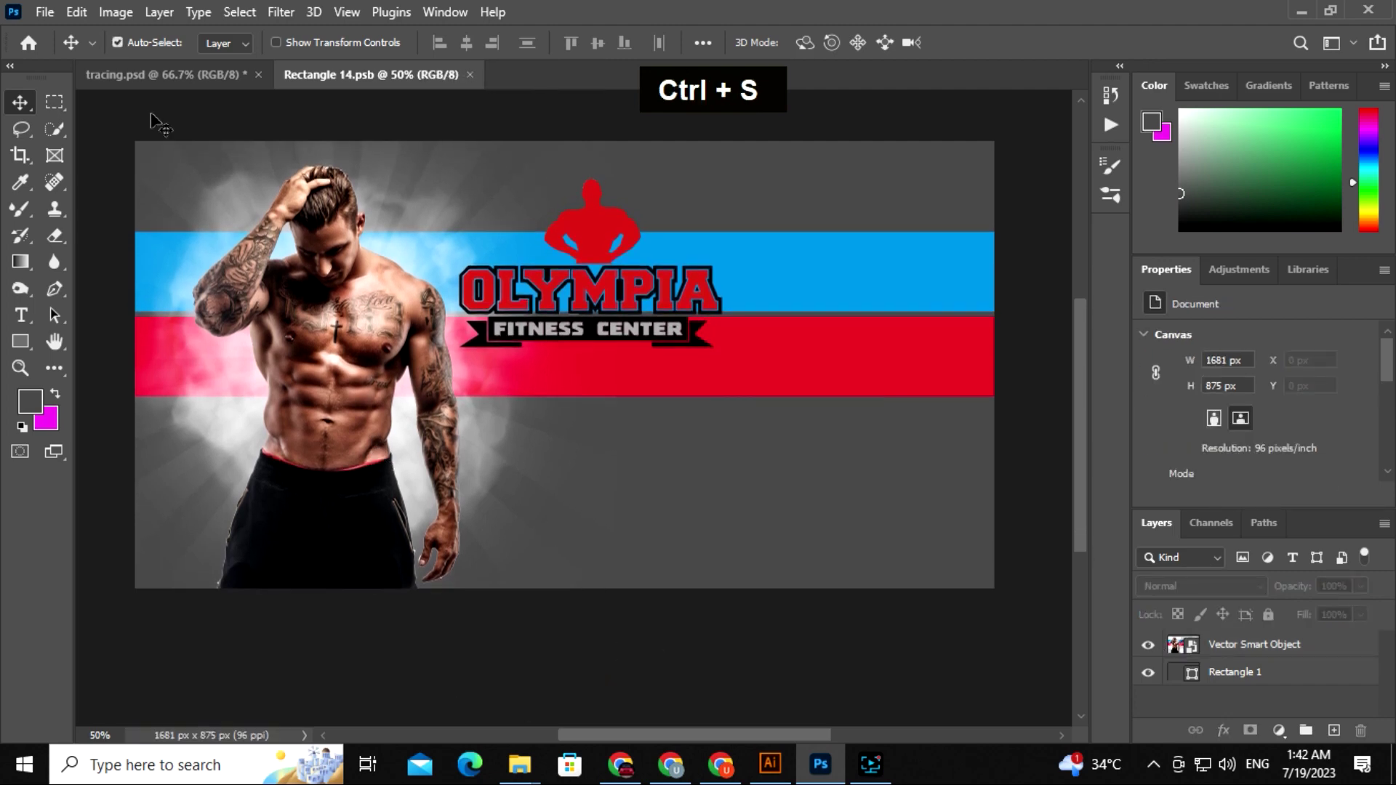
Step: Examine the refreshed side wrap in tracing.psd, both close up and with the whole van in view
left_click(146, 75)
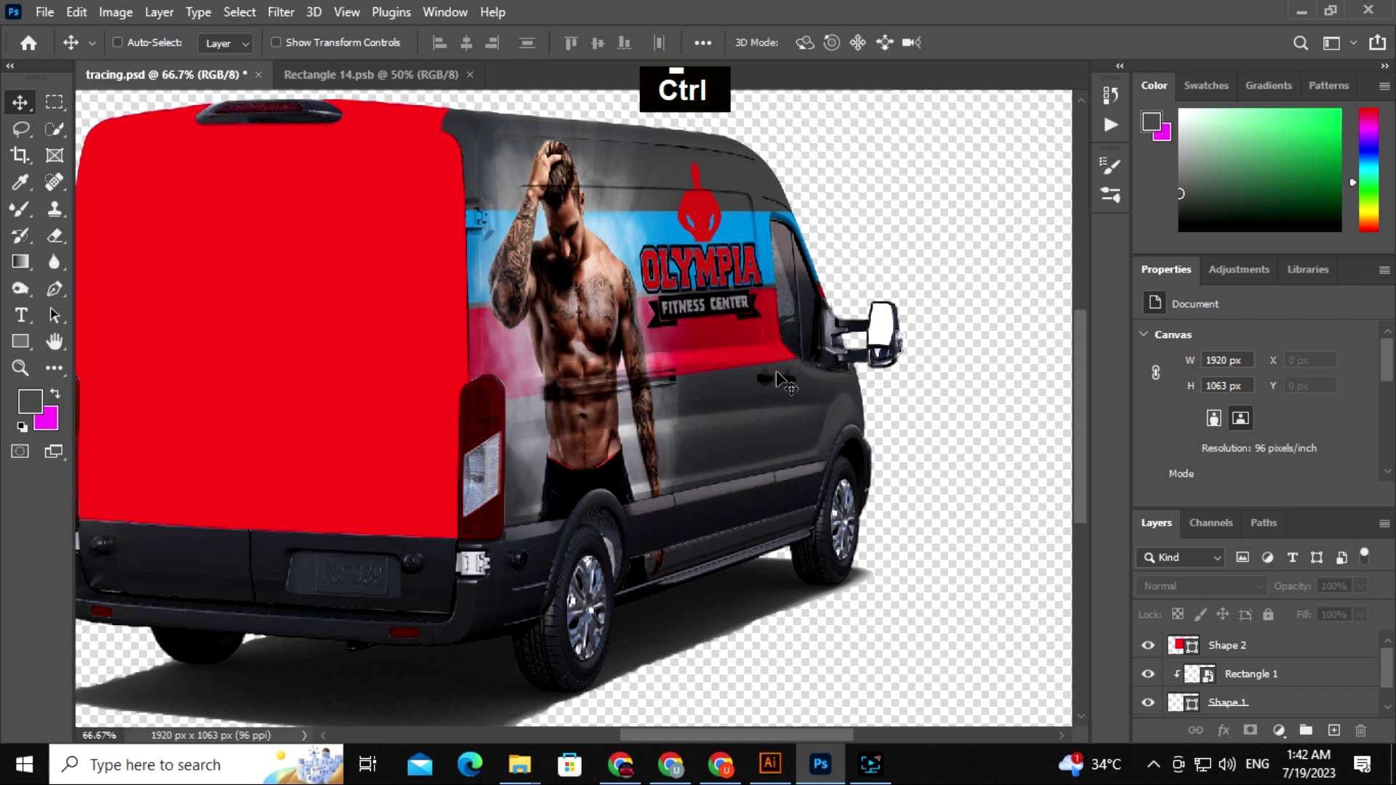
key("ctrl+equal")
key("ctrl+equal")
key("space")
mouse_move(770, 175)
left_mouse_down()
mouse_move(770, 461)
mouse_move(541, 615)
mouse_move(717, 485)
left_mouse_up()
key("ctrl+minus")
key("ctrl+minus")
key("space")
key("ctrl+minus")
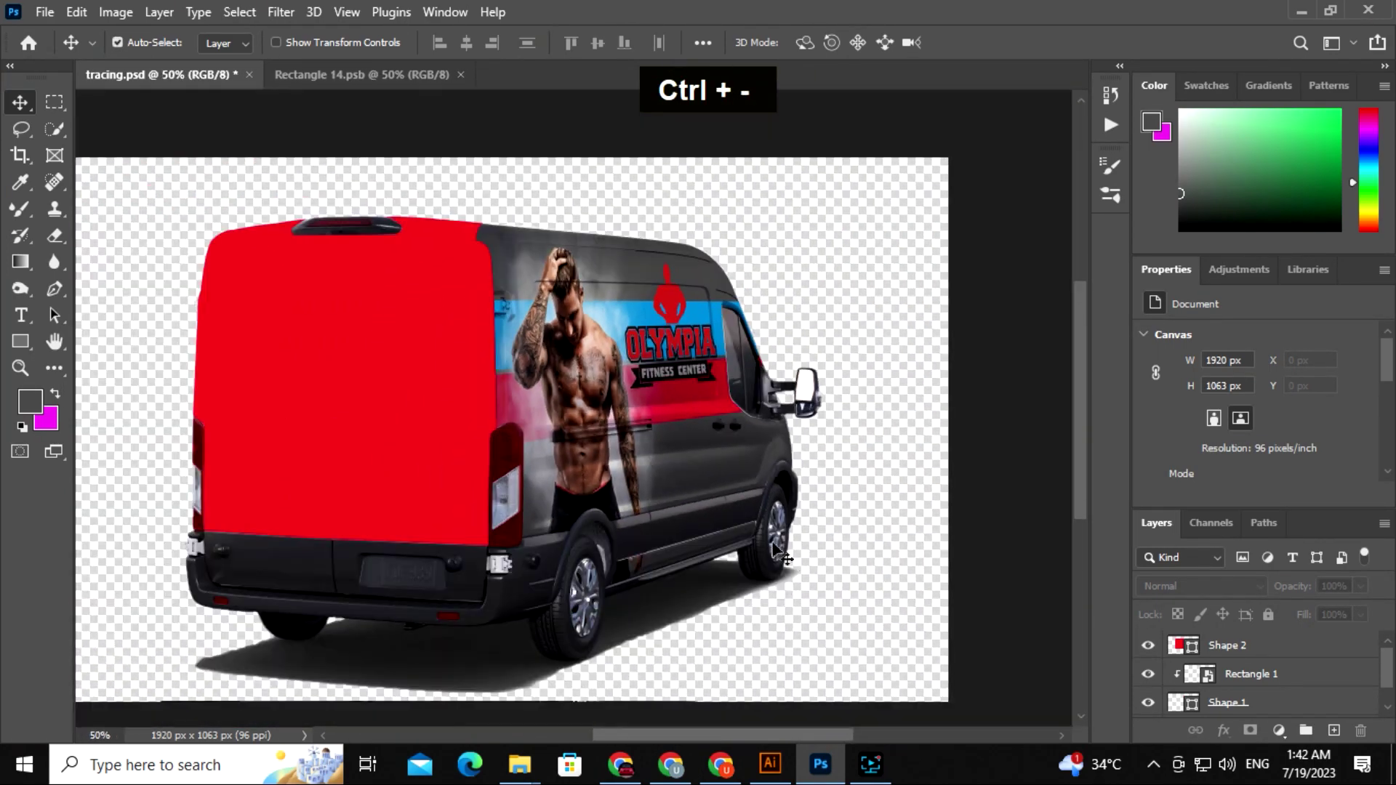
key("space")
left_click_drag(692, 530, 709, 535)
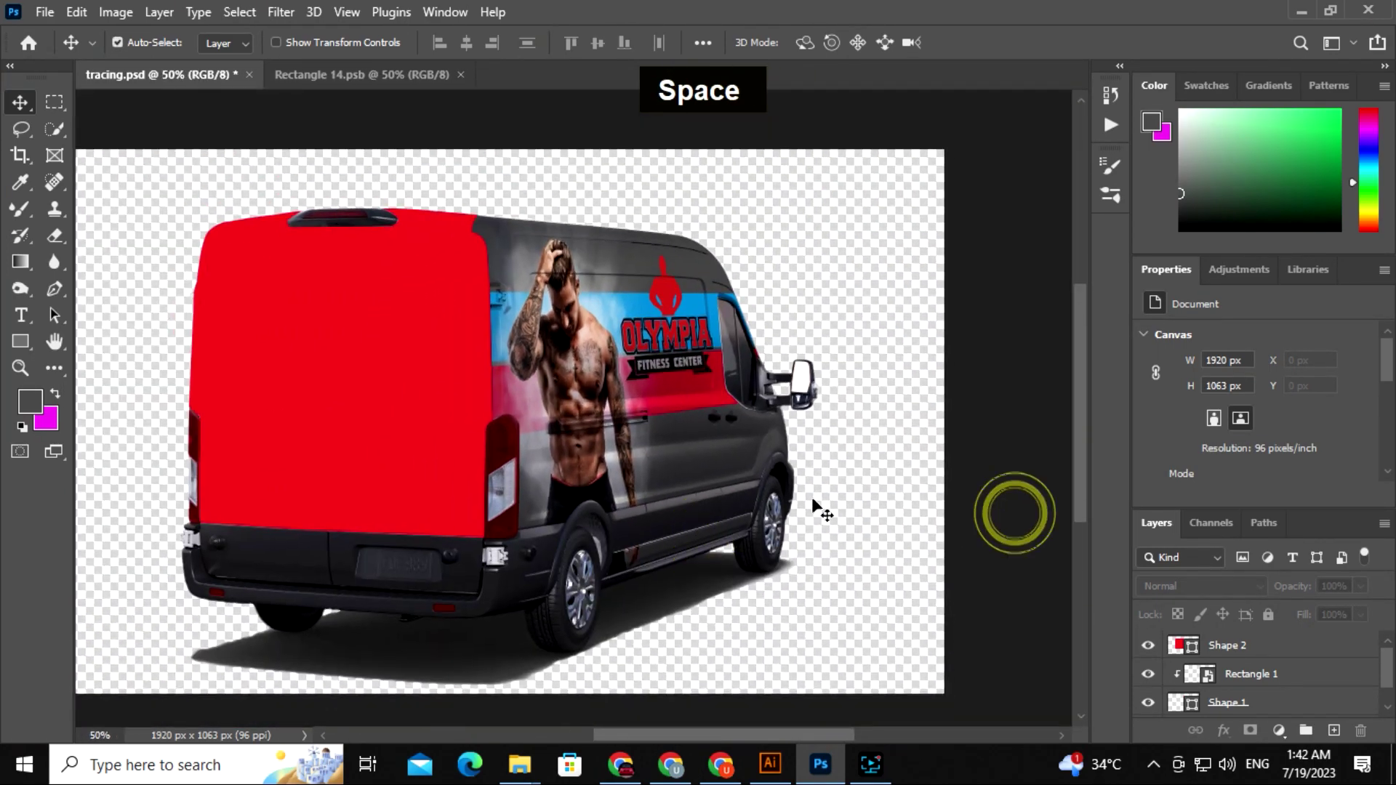
left_click(405, 77)
left_click(224, 75)
key("space")
left_click_drag(735, 520, 694, 498)
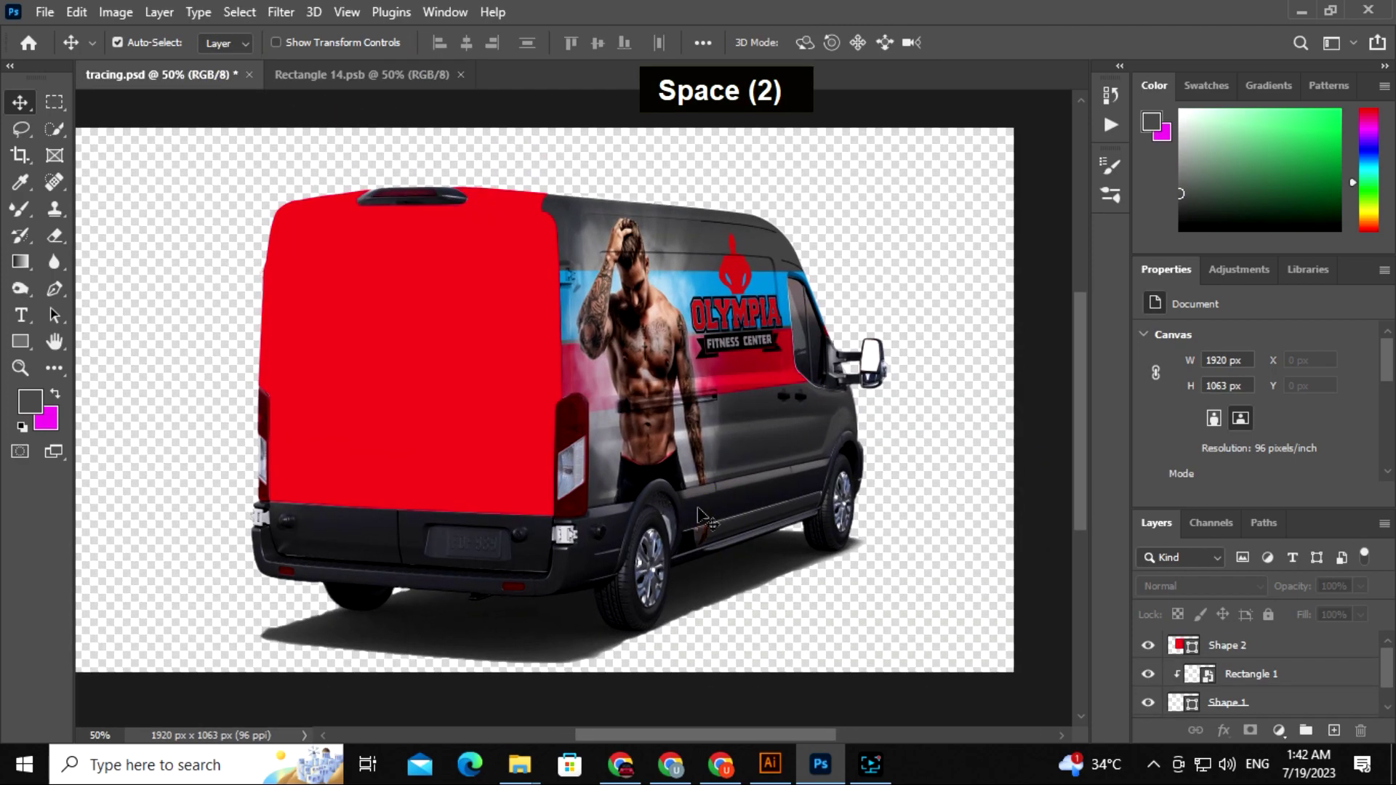
Step: Place the Instagram icon pngwing.com (5) from Downloads into the Illustrator artwork and scale it down below the Olympia logo
left_click(770, 762)
left_click(520, 767)
left_click(740, 684)
scroll(702, 538, "down", 10)
scroll(708, 547, "up", 1)
left_click_drag(219, 587, 735, 557)
left_click_drag(1076, 542, 664, 477)
left_click(753, 516)
Step: Place the Facebook icon pngwing.com (4) from Downloads into the artwork and shrink it to a small icon
mouse_move(519, 763)
left_click(756, 727)
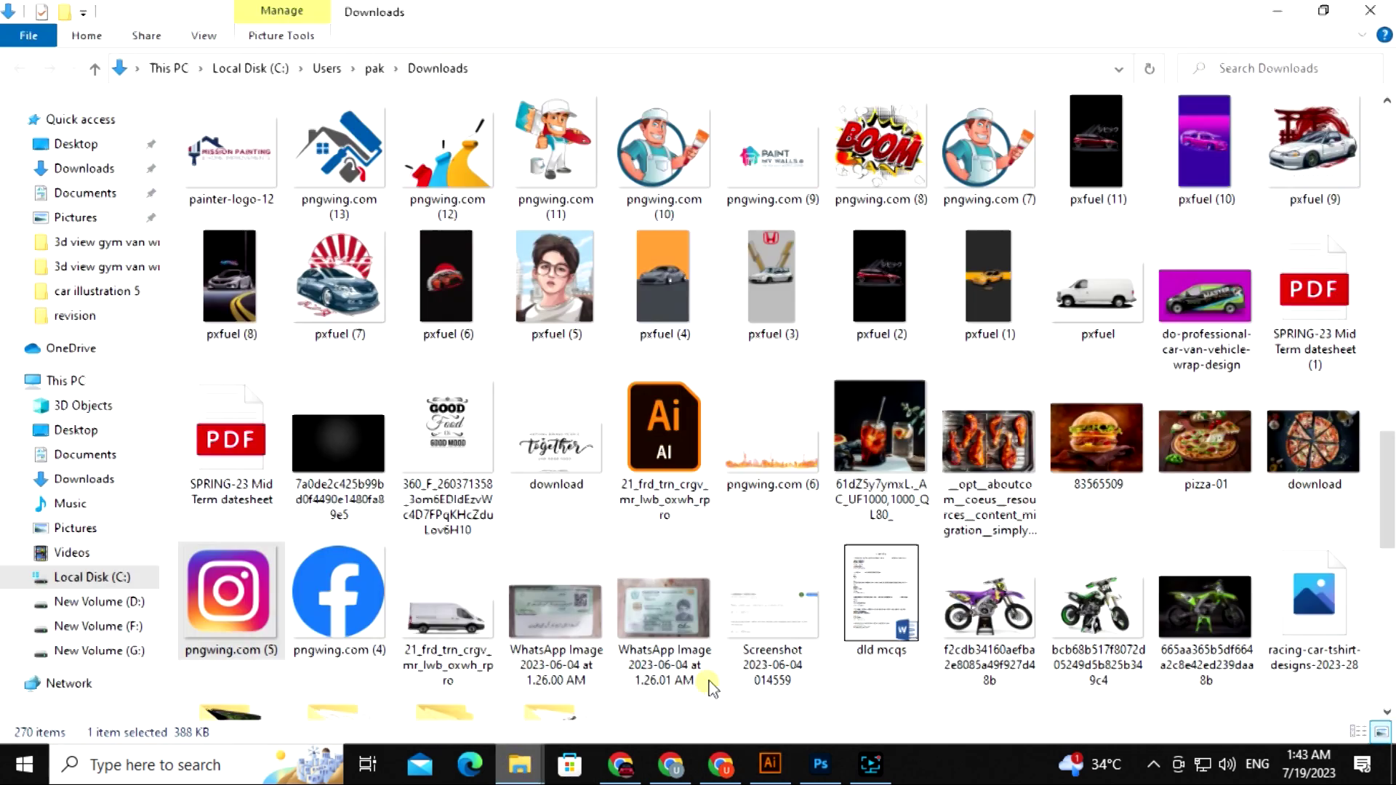
left_click_drag(756, 734, 675, 589)
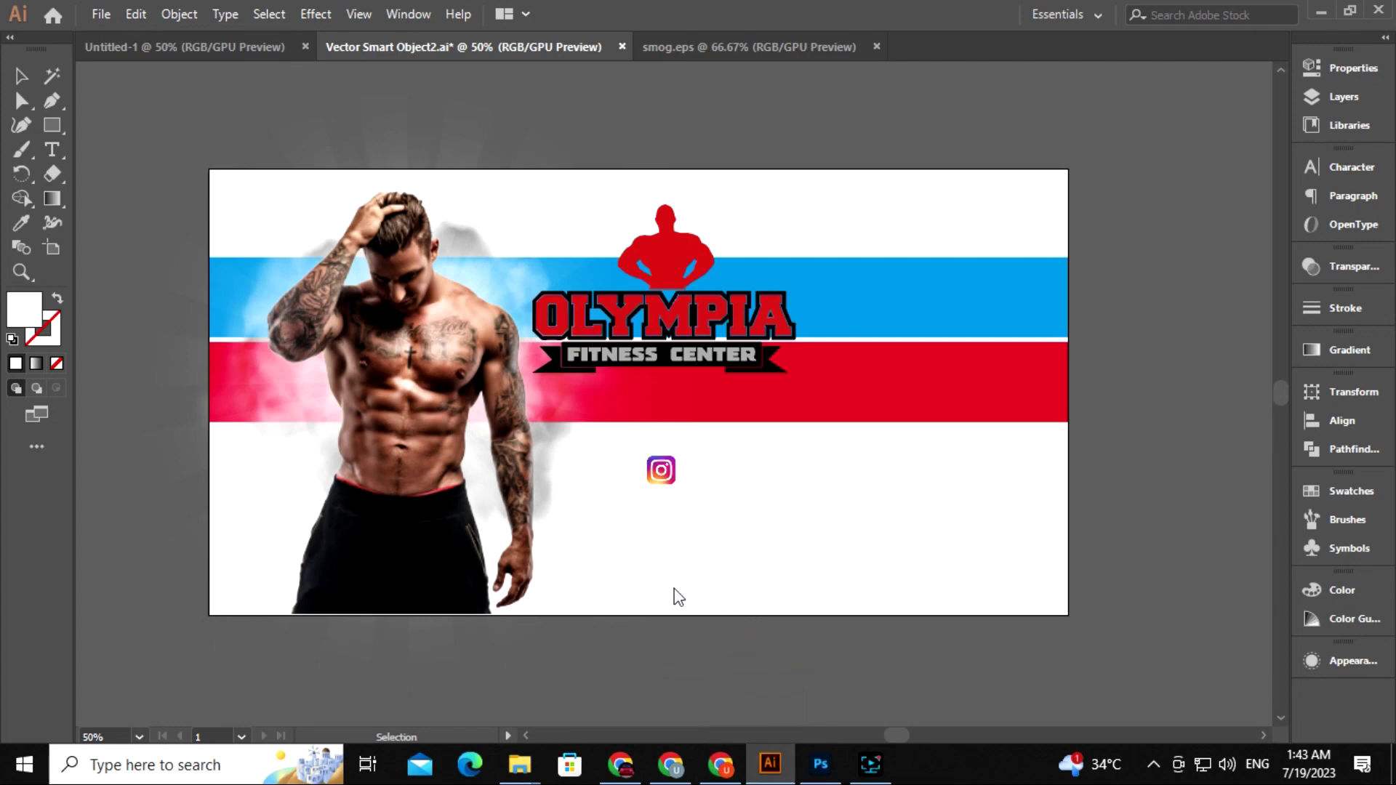
key("ctrl+minus")
key("ctrl+minus")
key("ctrl+minus")
key("ctrl+minus")
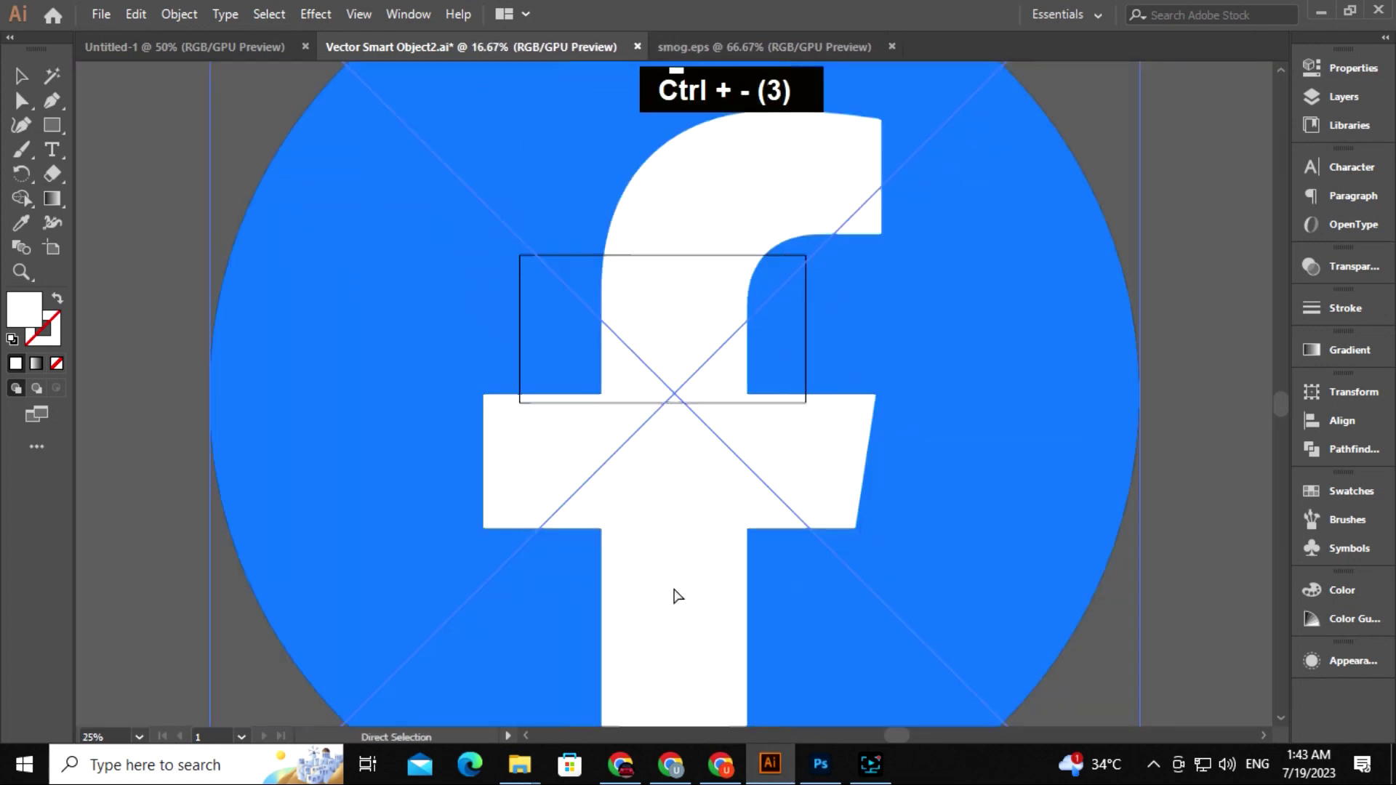
left_click_drag(1018, 389, 681, 468)
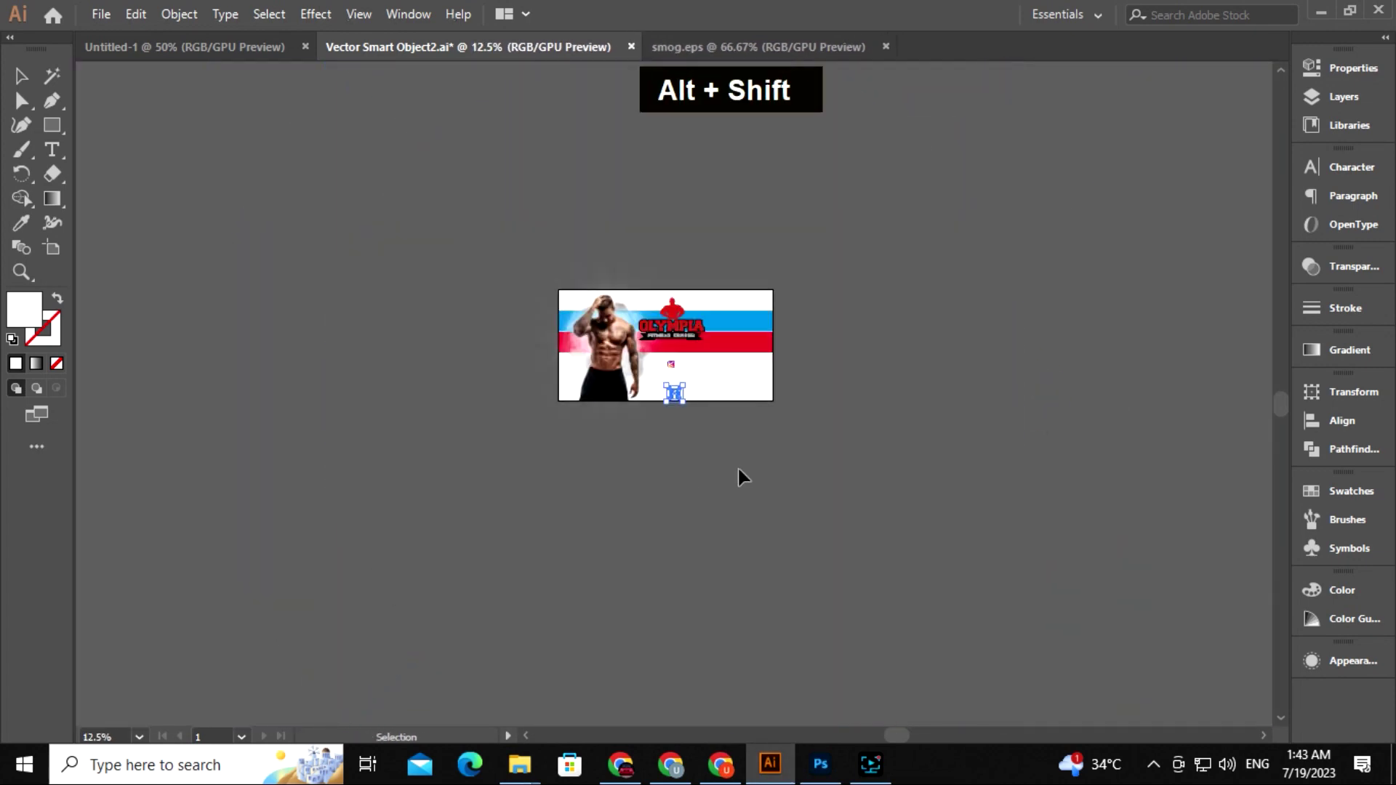
Step: Resize the Facebook icon to about 45 px, align it close beneath the Instagram icon and deselect it
key("ctrl+equal")
key("ctrl+equal")
key("ctrl+equal")
key("ctrl+equal")
key("ctrl+equal")
left_click_drag(741, 353, 730, 509)
left_click_drag(662, 551, 650, 453)
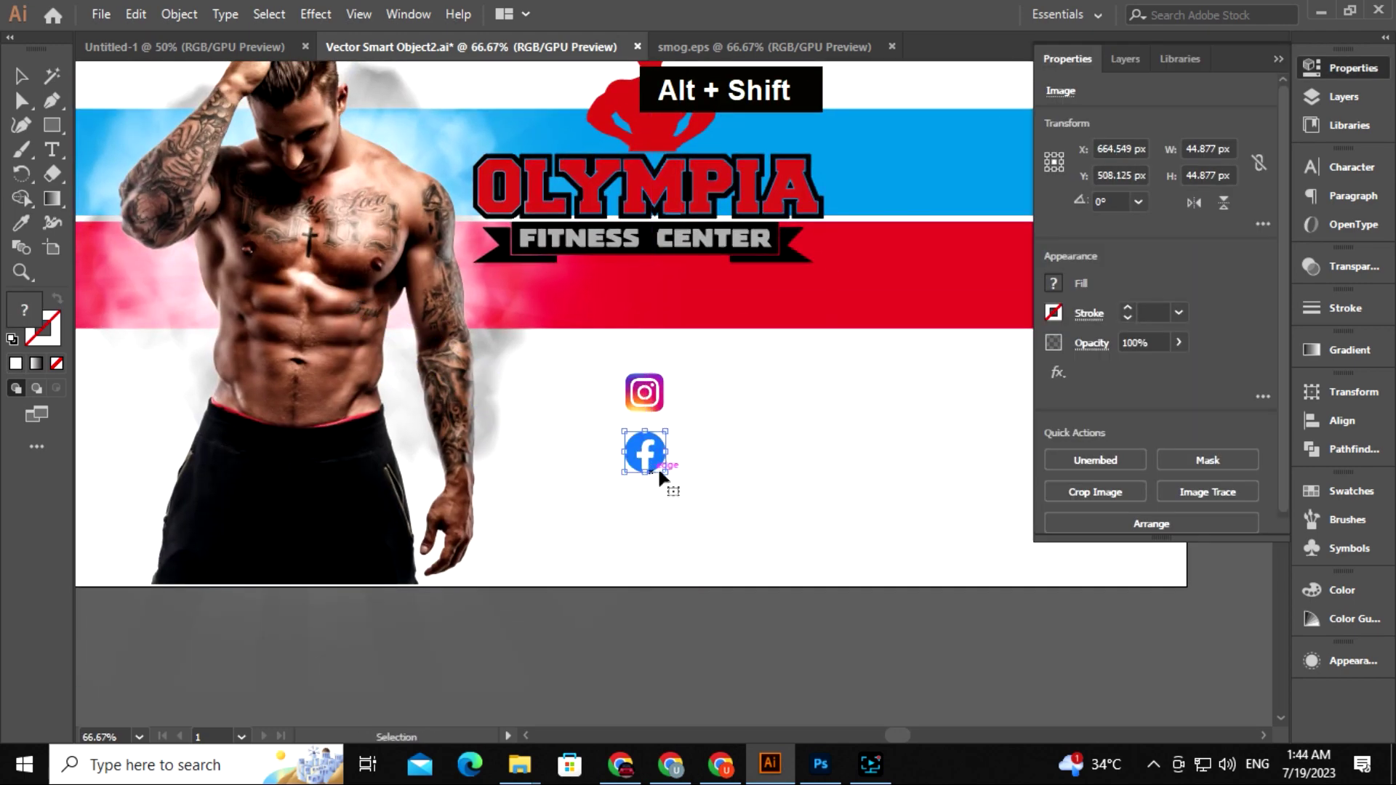
key("Up")
key("Up")
key("Up")
key("Up")
key("Up")
key("Up")
key("Up")
key("Up")
key("Up")
key("Up")
left_click(736, 618)
Step: Add the text "Instgram.com" at 36 pt beside the Instagram icon
key("space")
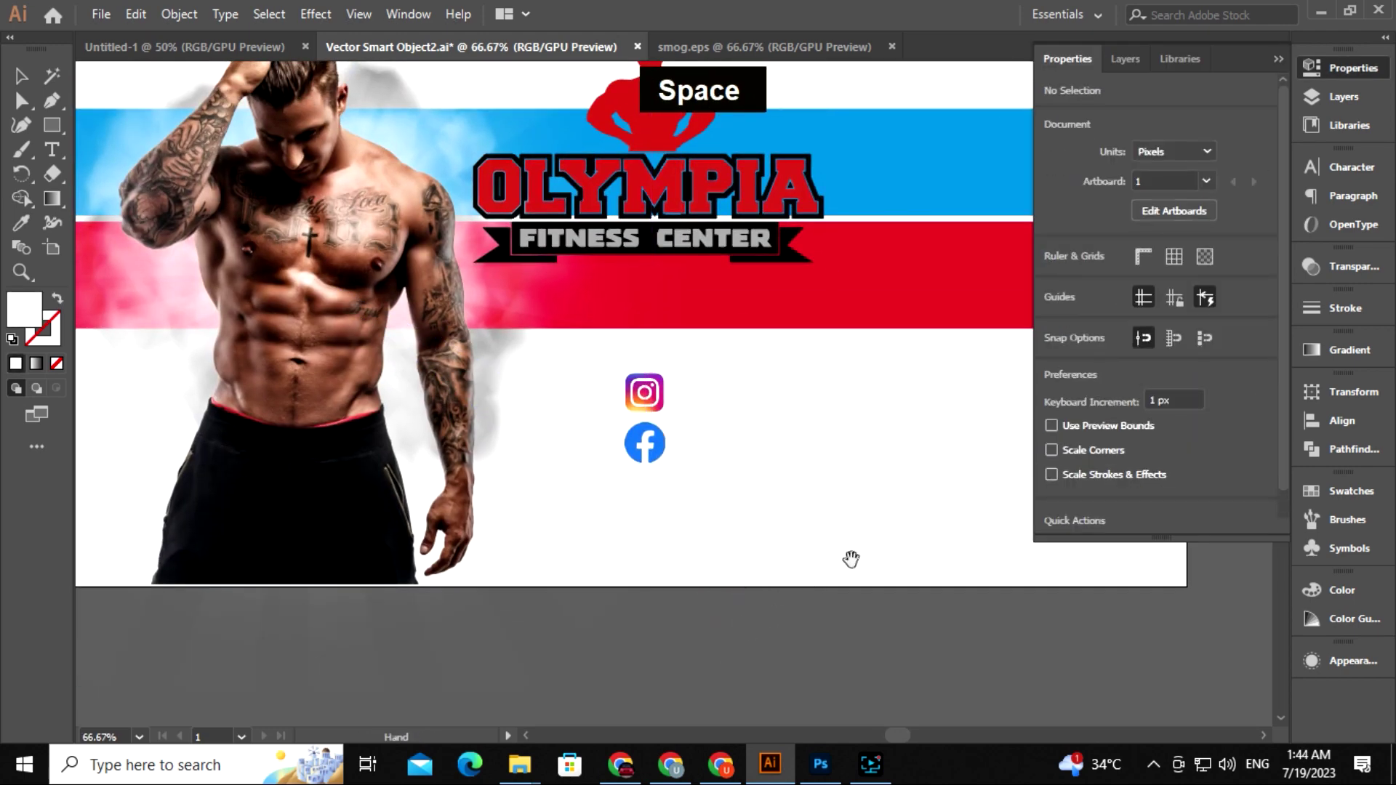
left_click_drag(851, 561, 626, 636)
key("t")
left_click(494, 464)
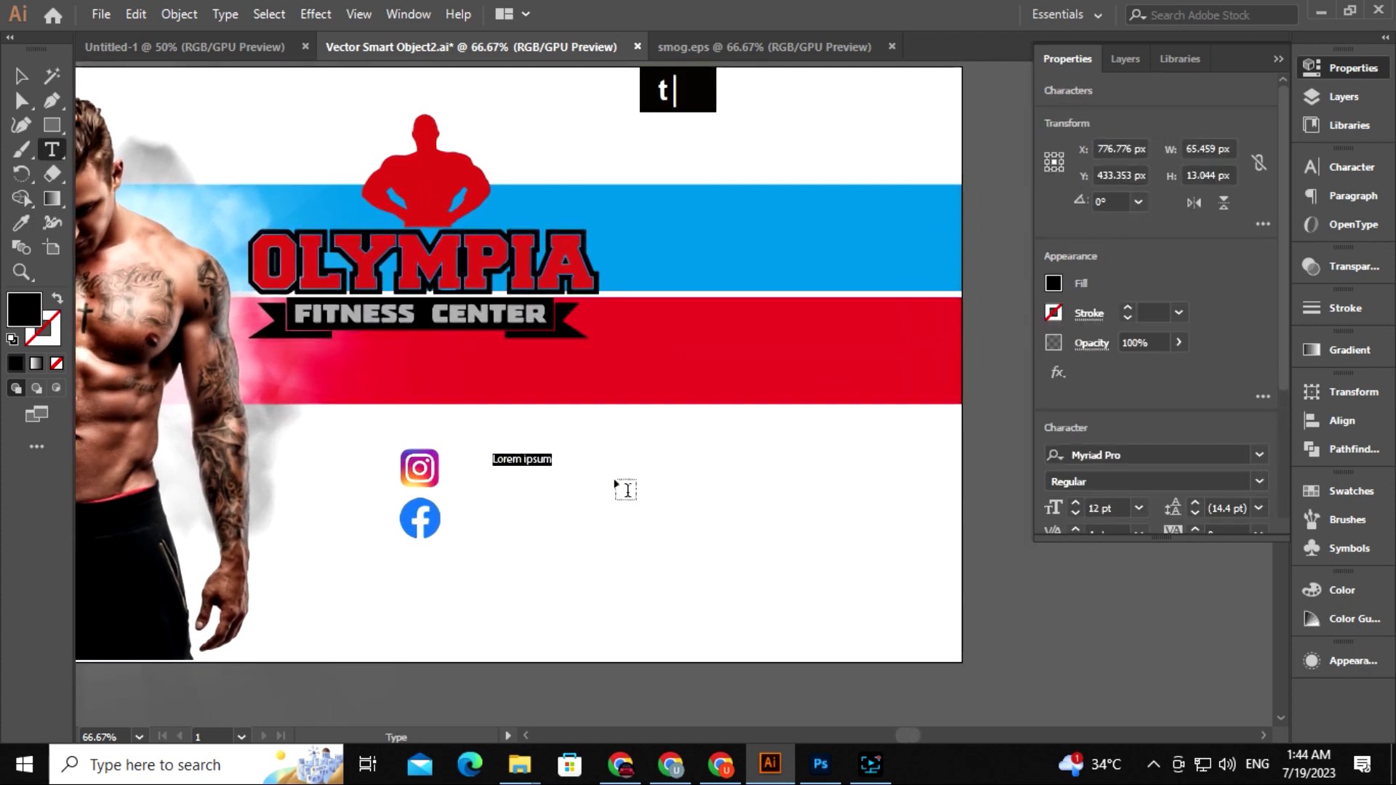
left_click(1342, 168)
left_click(1154, 248)
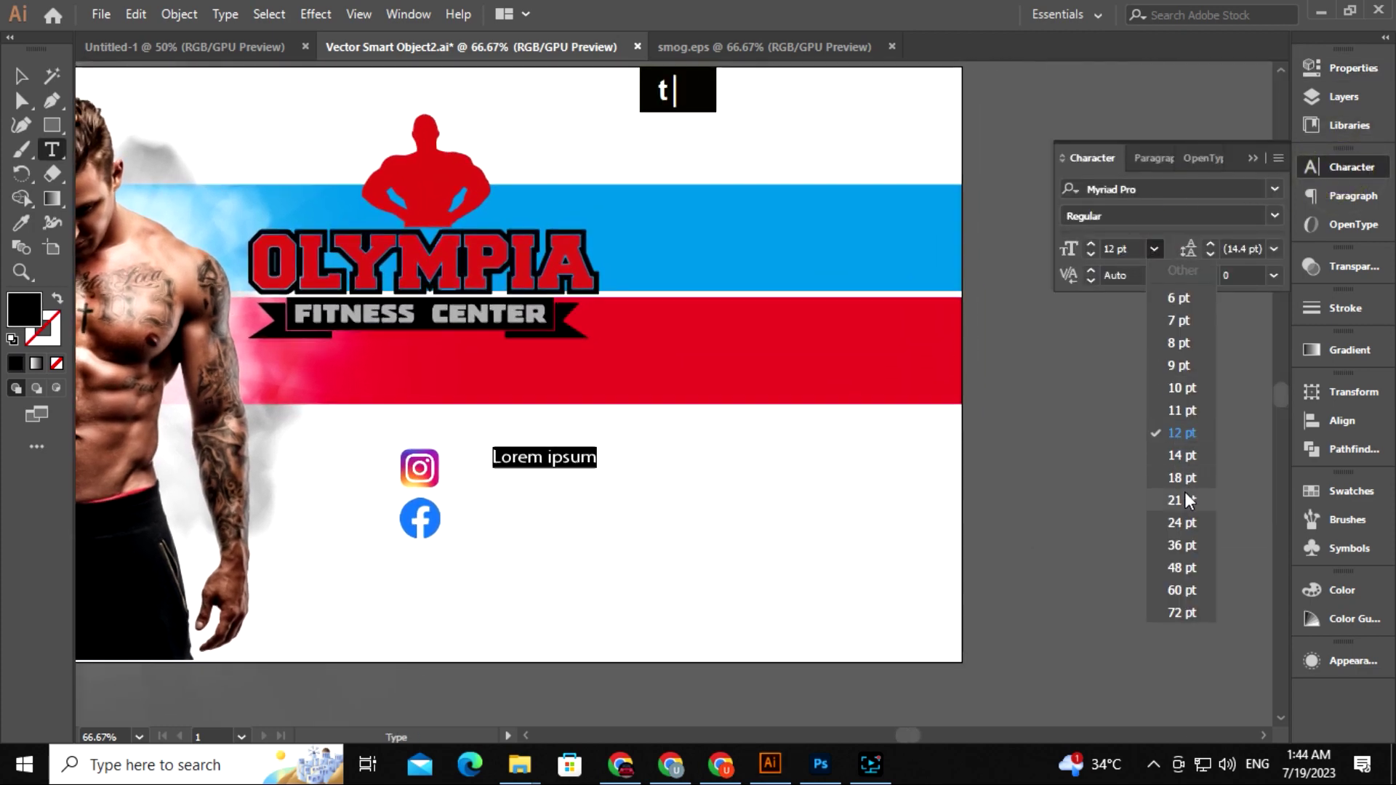
left_click(1185, 536)
type("in")
key("BackSpace")
key("BackSpace")
type("Instgram.com")
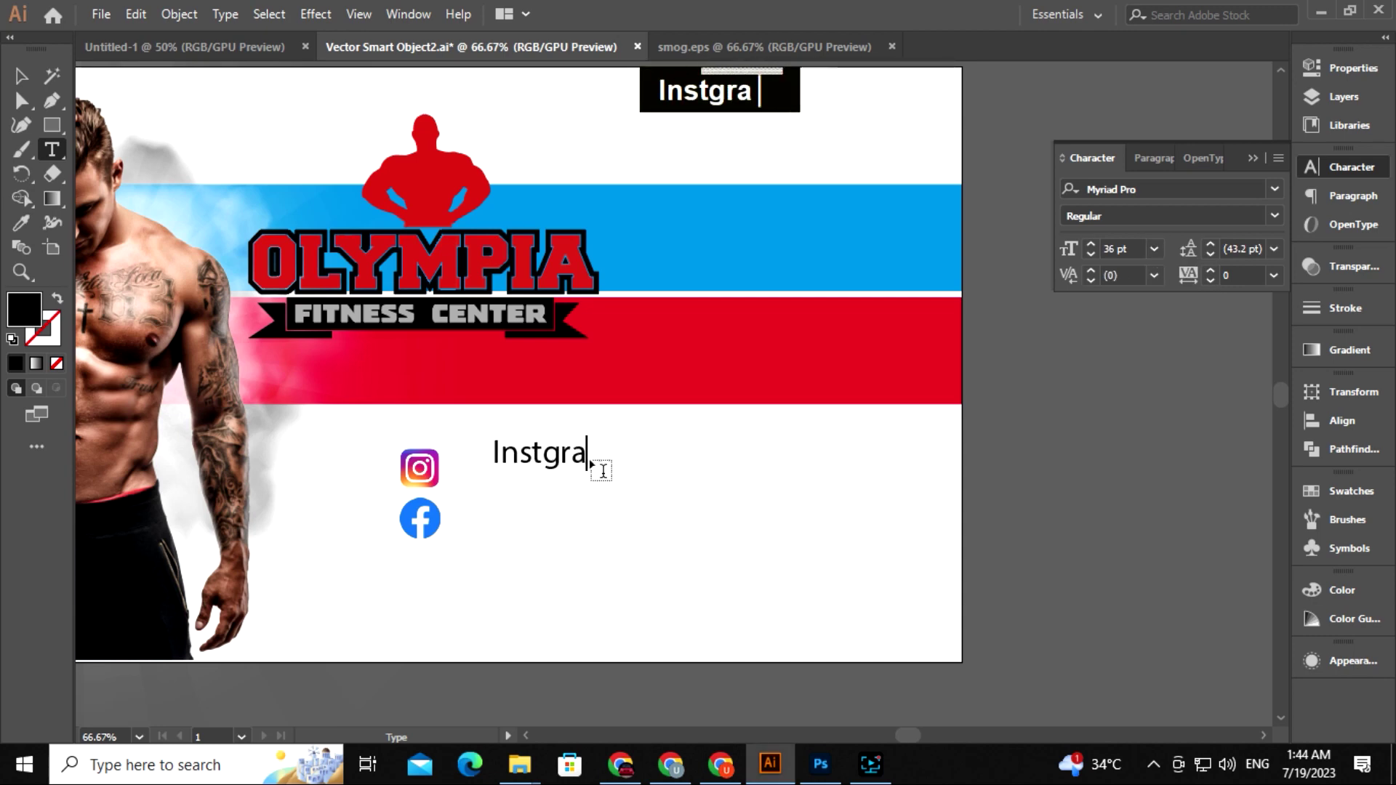
left_click(20, 79)
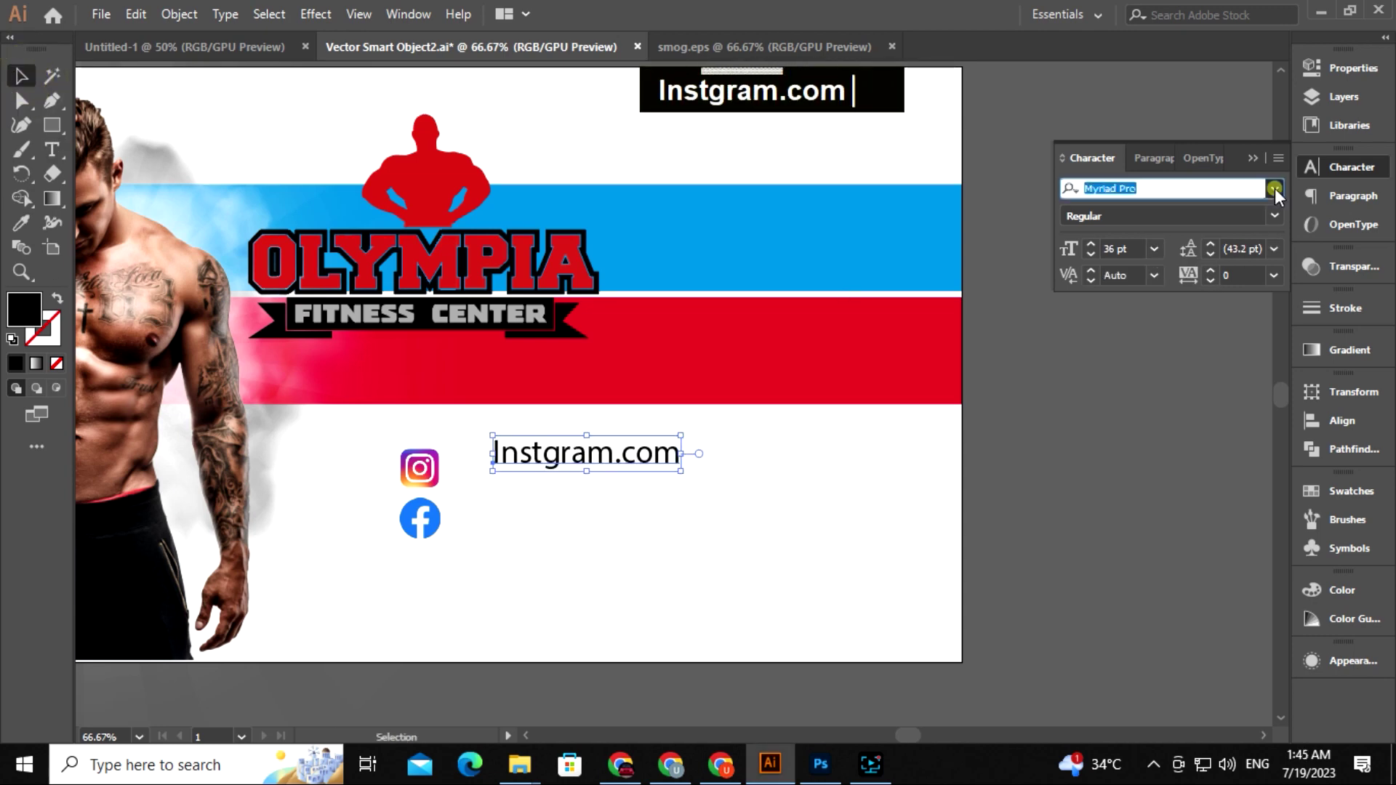
Step: Set the Instgram.com text in Baron Neue Black and nudge it into place directly beside the Instagram icon
left_click(1274, 189)
left_click(1278, 385)
key("shift+Left")
key("shift+Left")
key("shift+Left")
key("shift+Left")
key("shift+Left")
key("Left")
key("Left")
key("Left")
key("Left")
key("Down")
key("Down")
key("Down")
key("Down")
key("Down")
key("Down")
key("Down")
key("Down")
key("Down")
key("Down")
key("Down")
key("Down")
key("Down")
key("Down")
key("Down")
key("Down")
key("Down")
key("Down")
key("Down")
key("Down")
key("Down")
key("Down")
Step: Duplicate the Instgram.com text down beside the Facebook icon and change the copy to "facebook.com"
left_click_drag(655, 470, 658, 530)
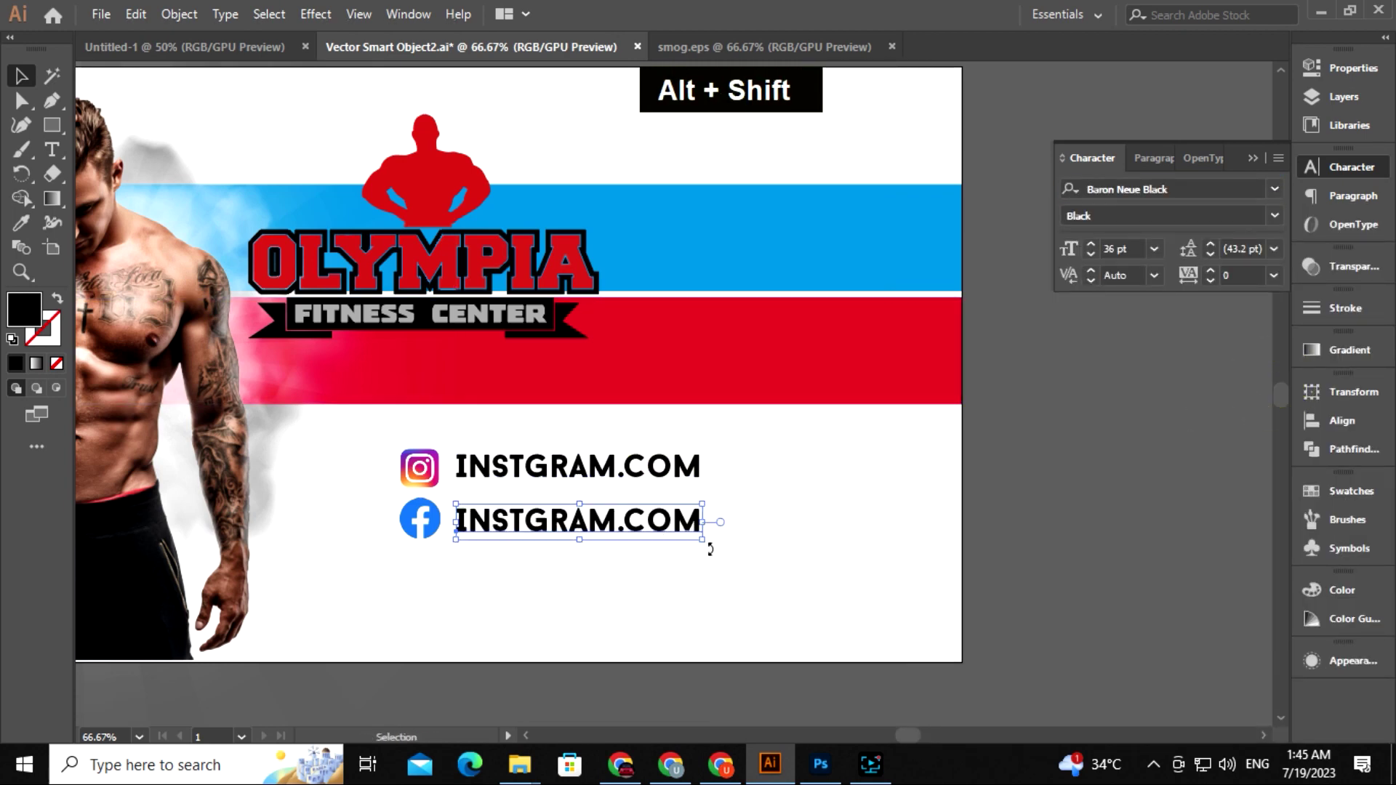
key("t")
left_click(465, 522)
left_click(32, 77)
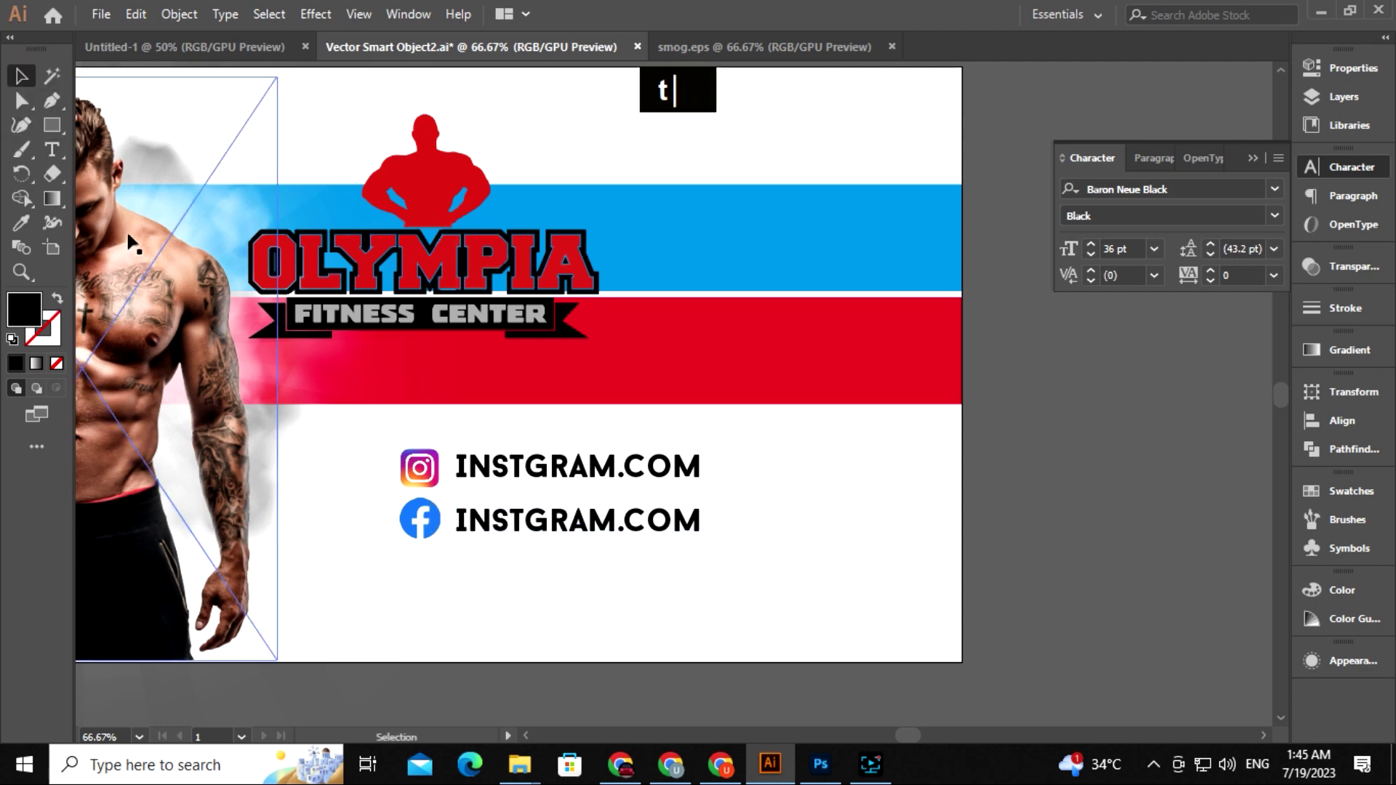
key("t")
left_click_drag(701, 512, 457, 509)
type("facebool")
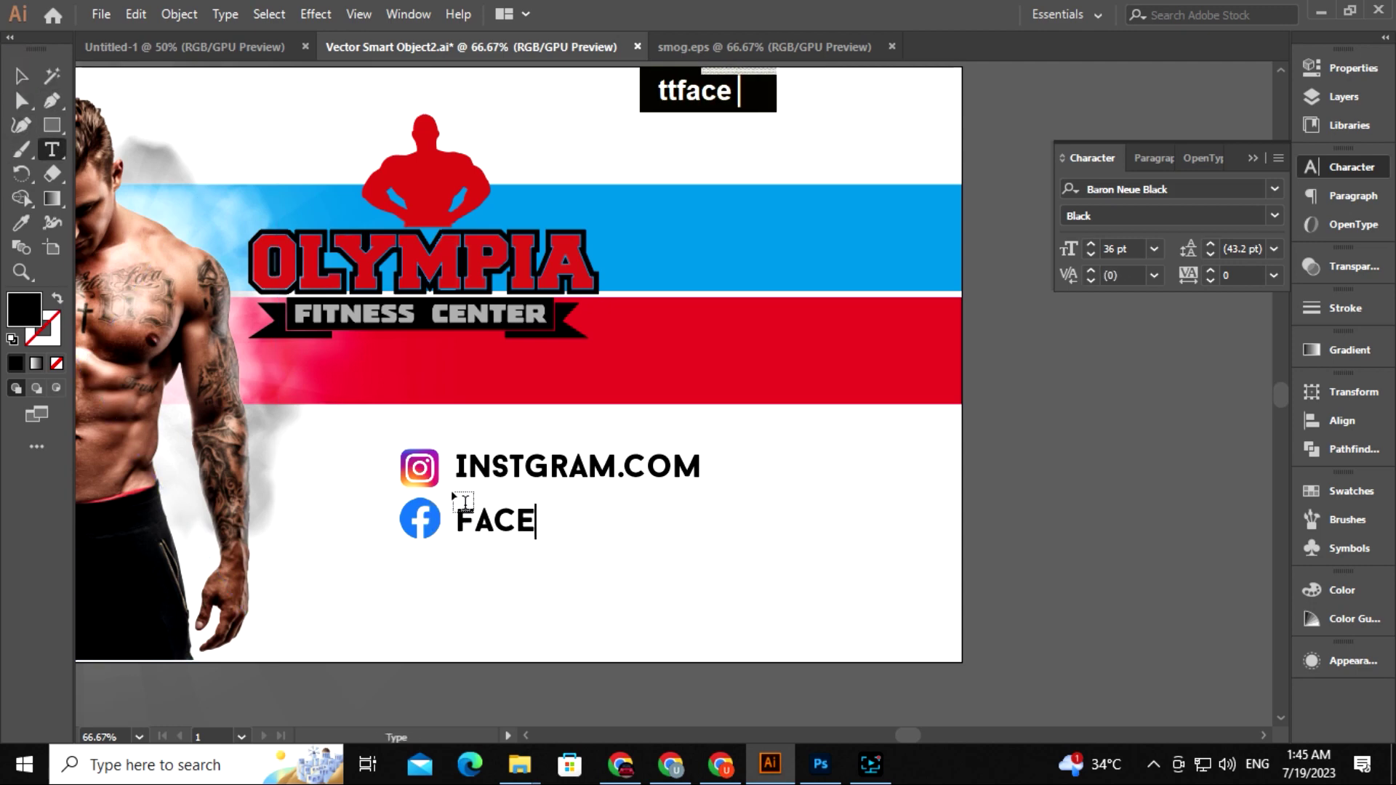
type(".com")
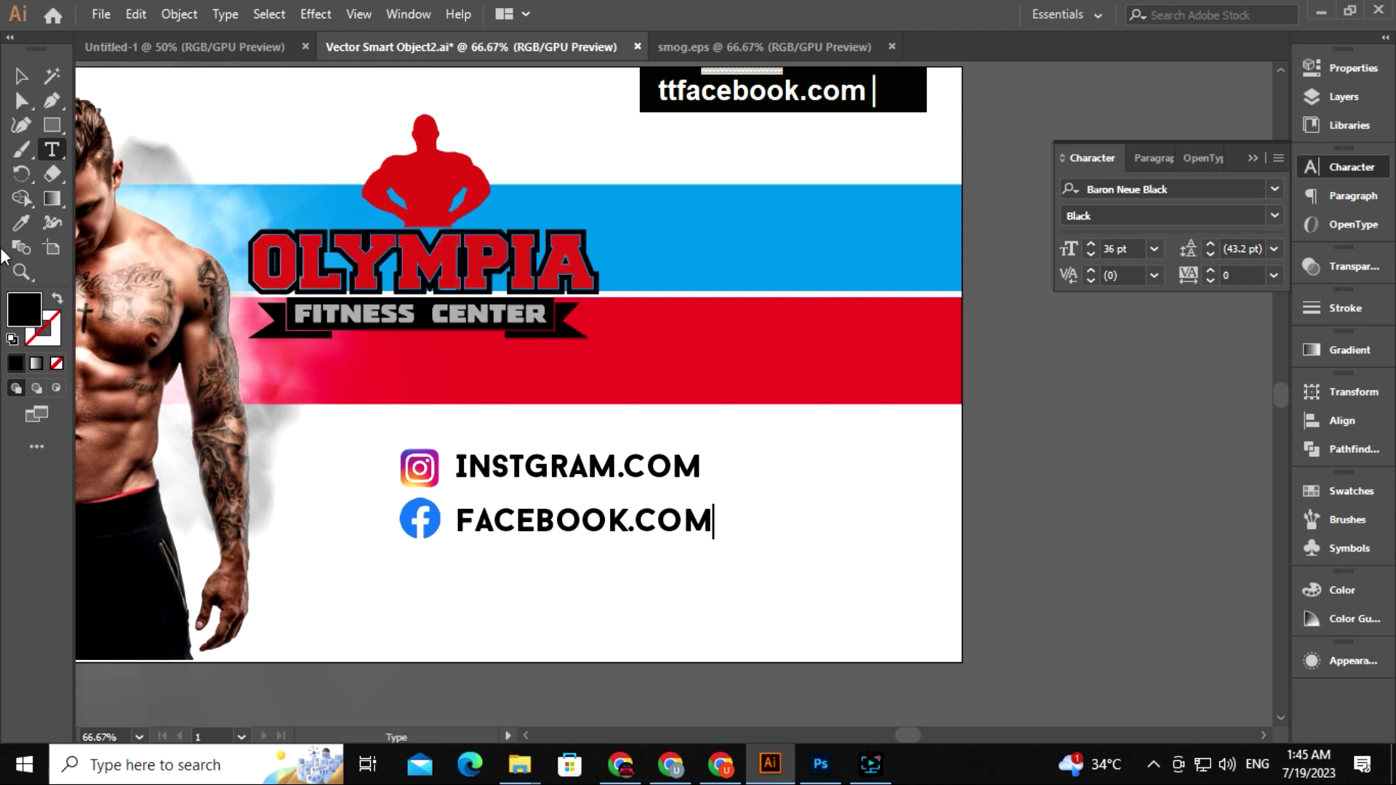
Step: Recolour both social media text lines with the red sampled from the lower stripe
left_click(21, 75)
left_click(658, 472, "shift")
key("i")
left_click(645, 371)
left_click(1123, 527)
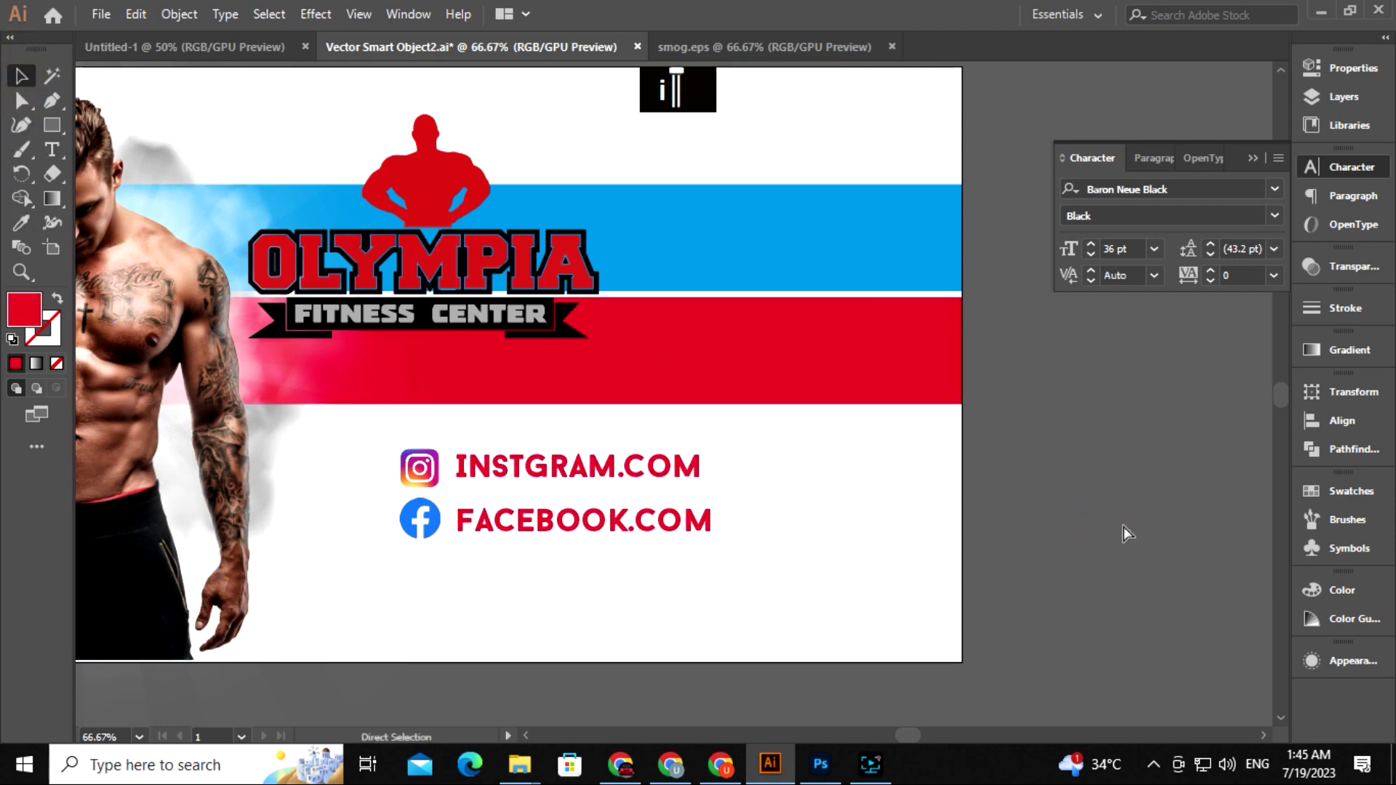
Step: Save the artwork, switch to Photoshop and save Rectangle 14.psb to update the van side in tracing.psd
key("ctrl+minus")
key("ctrl+minus")
left_click_drag(785, 473, 814, 476)
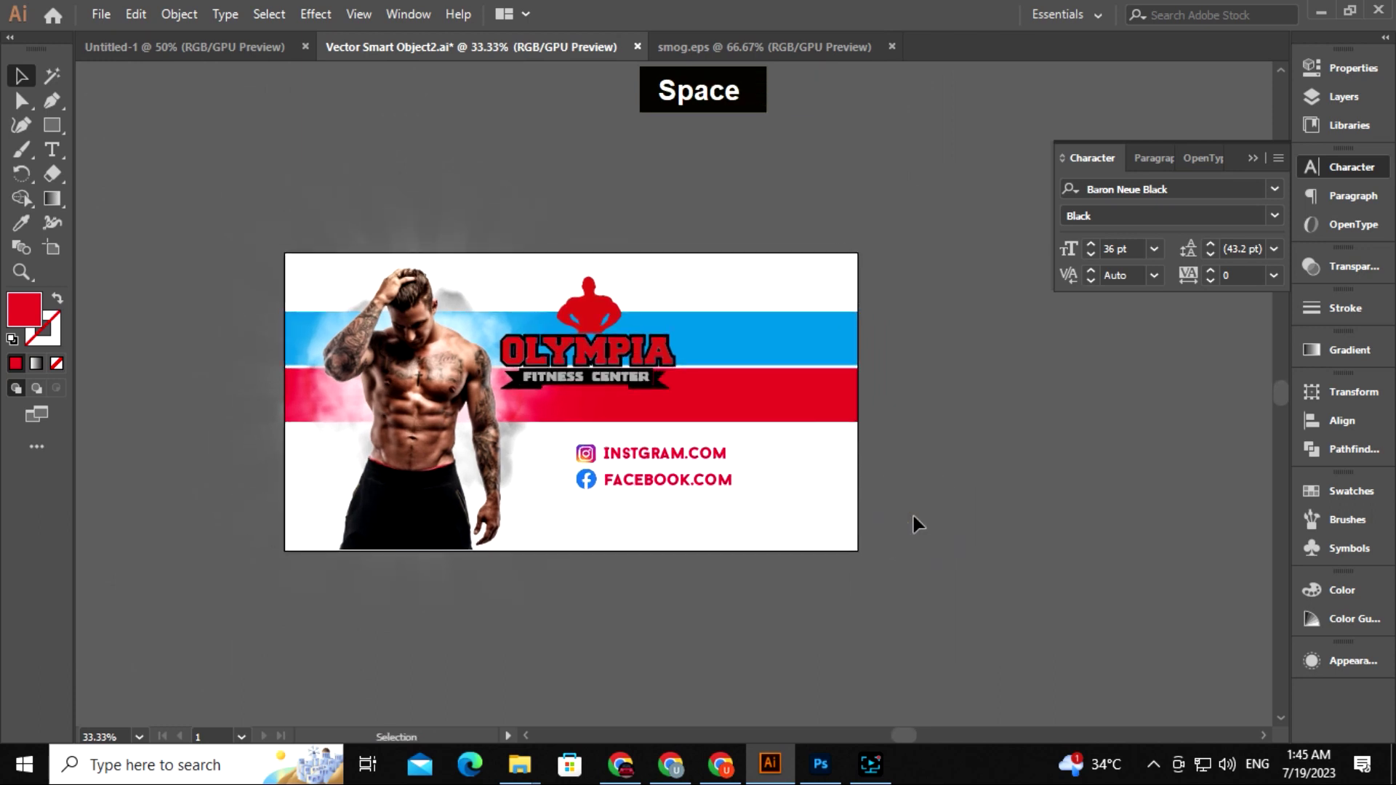
key("ctrl+s")
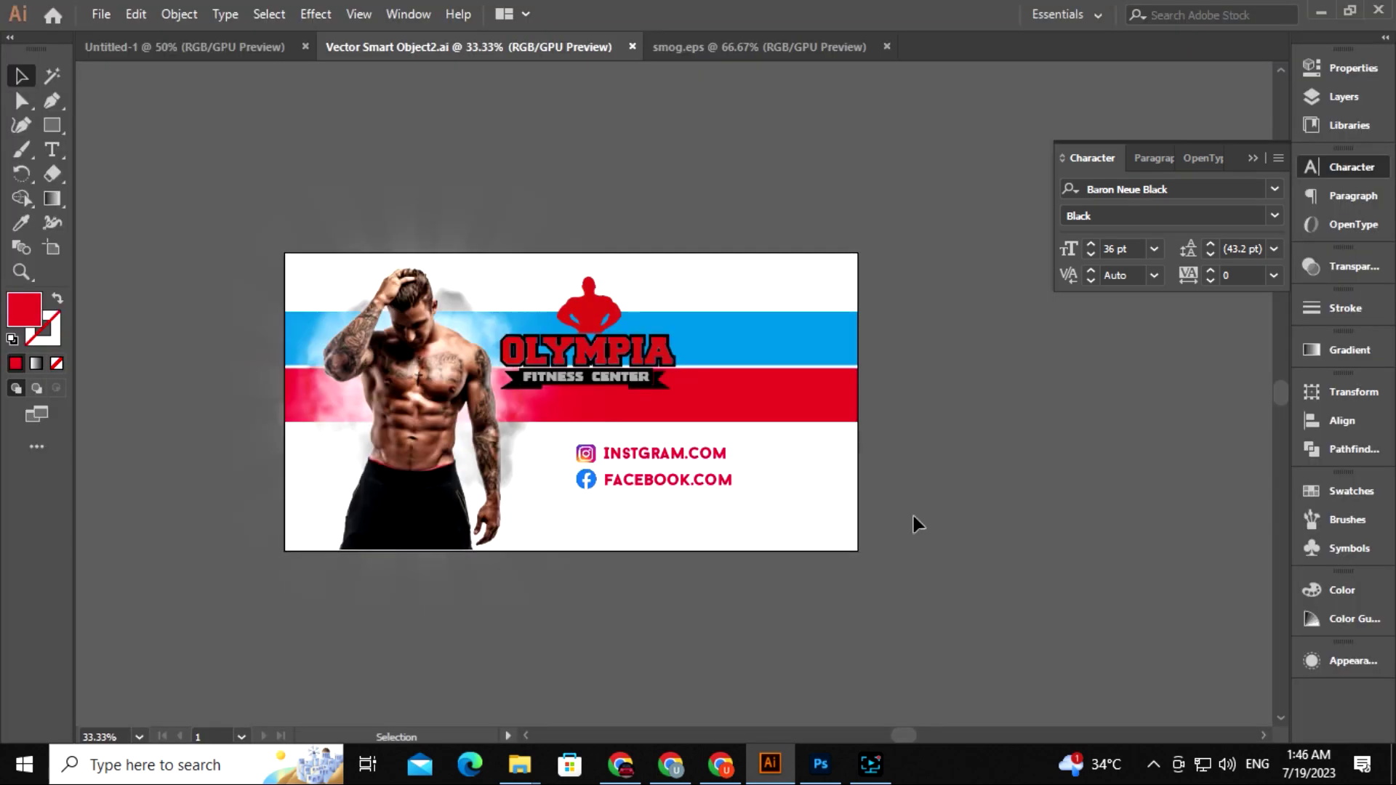
left_click(820, 764)
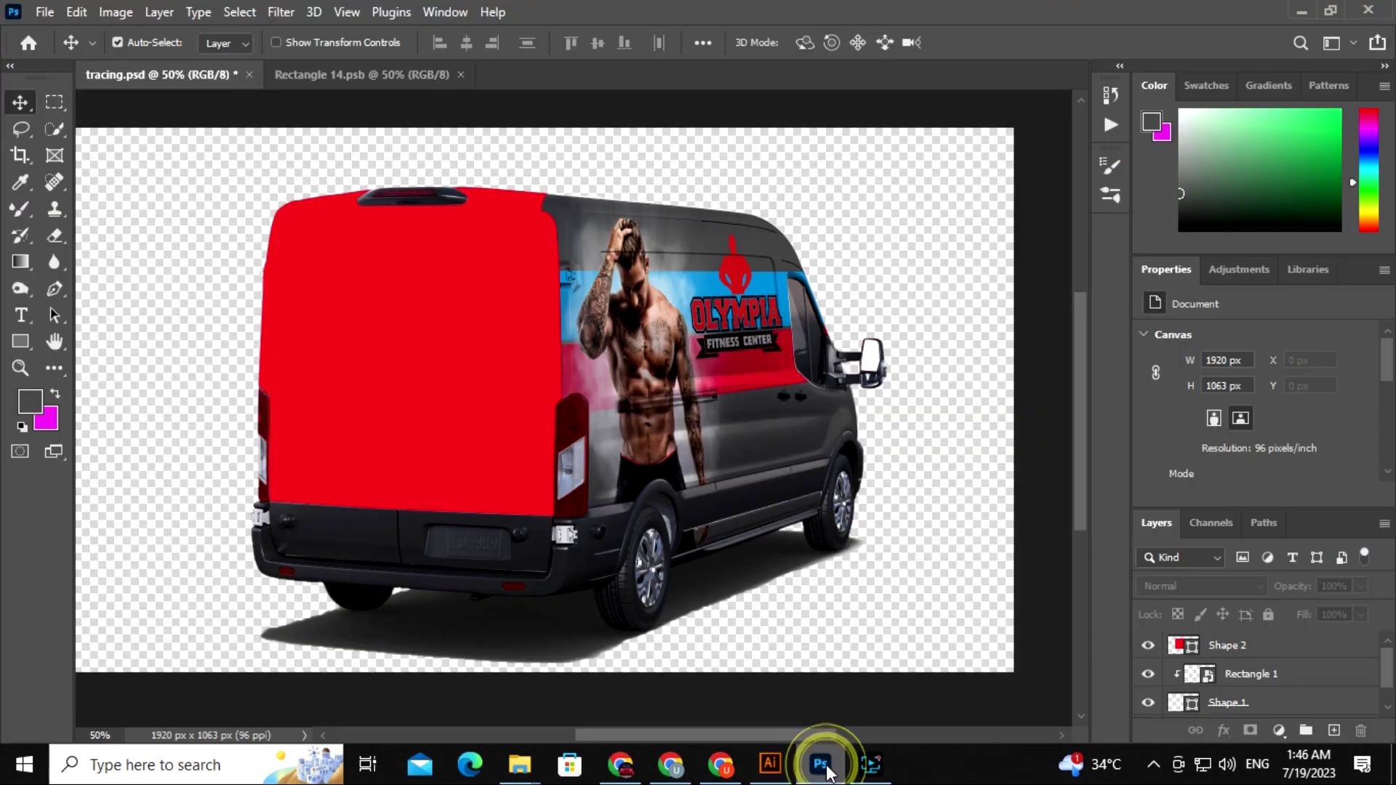
left_click(359, 79)
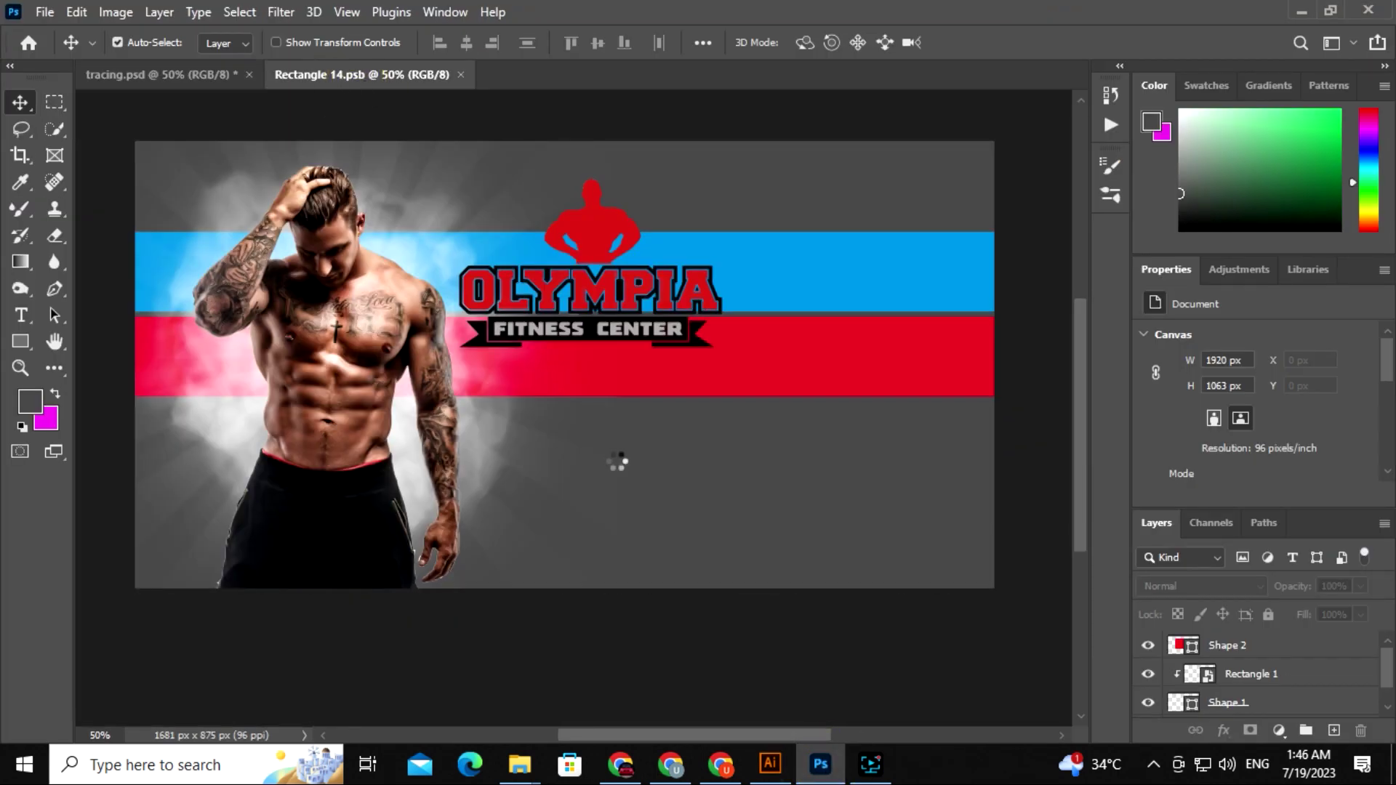
key("ctrl+s")
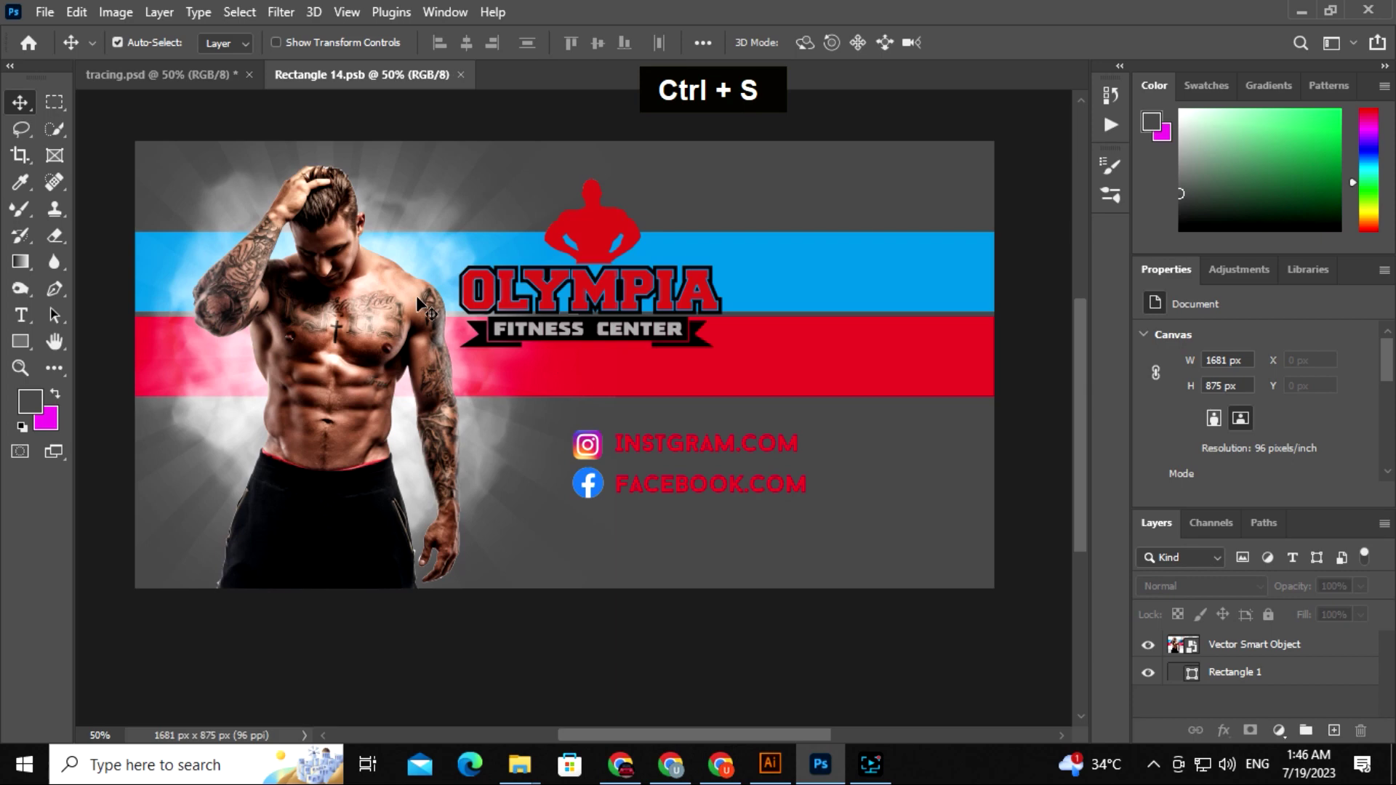
left_click(216, 75)
key("ctrl+equal")
key("ctrl+equal")
left_click_drag(973, 483, 677, 460)
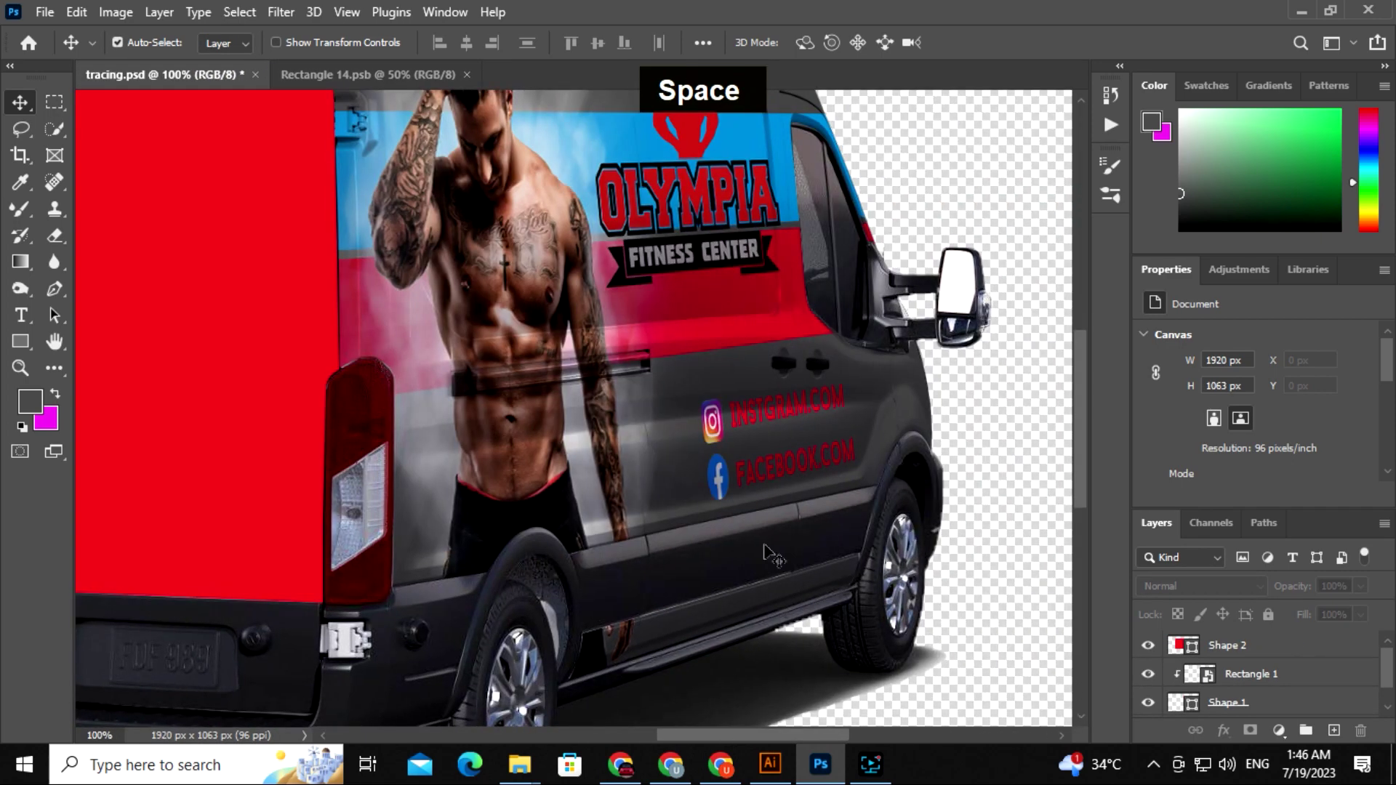
Step: Switch to Illustrator and nudge the social media icons and text together towards the bodybuilder
left_click(787, 773)
double_click(578, 517)
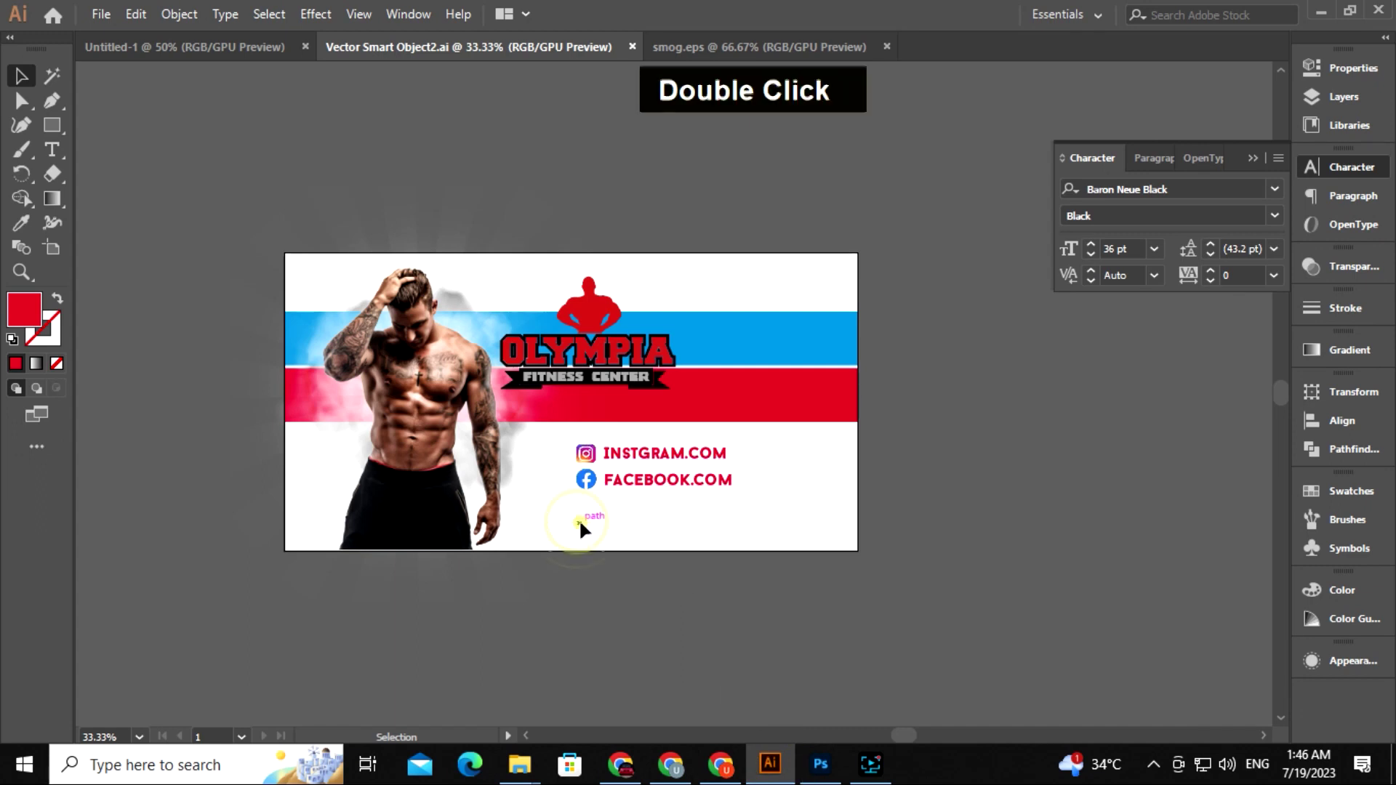
key("shift+Left")
key("shift+Left")
key("shift+Left")
key("shift+Left")
key("shift+Left")
key("shift+Left")
key("shift+Left")
Step: Recolour the Instagram and Facebook text lines white, sampling the artwork's white background below them
left_click(663, 477)
left_click(656, 453, "shift")
key("i")
left_click(672, 513)
left_click(21, 75)
left_click(526, 194)
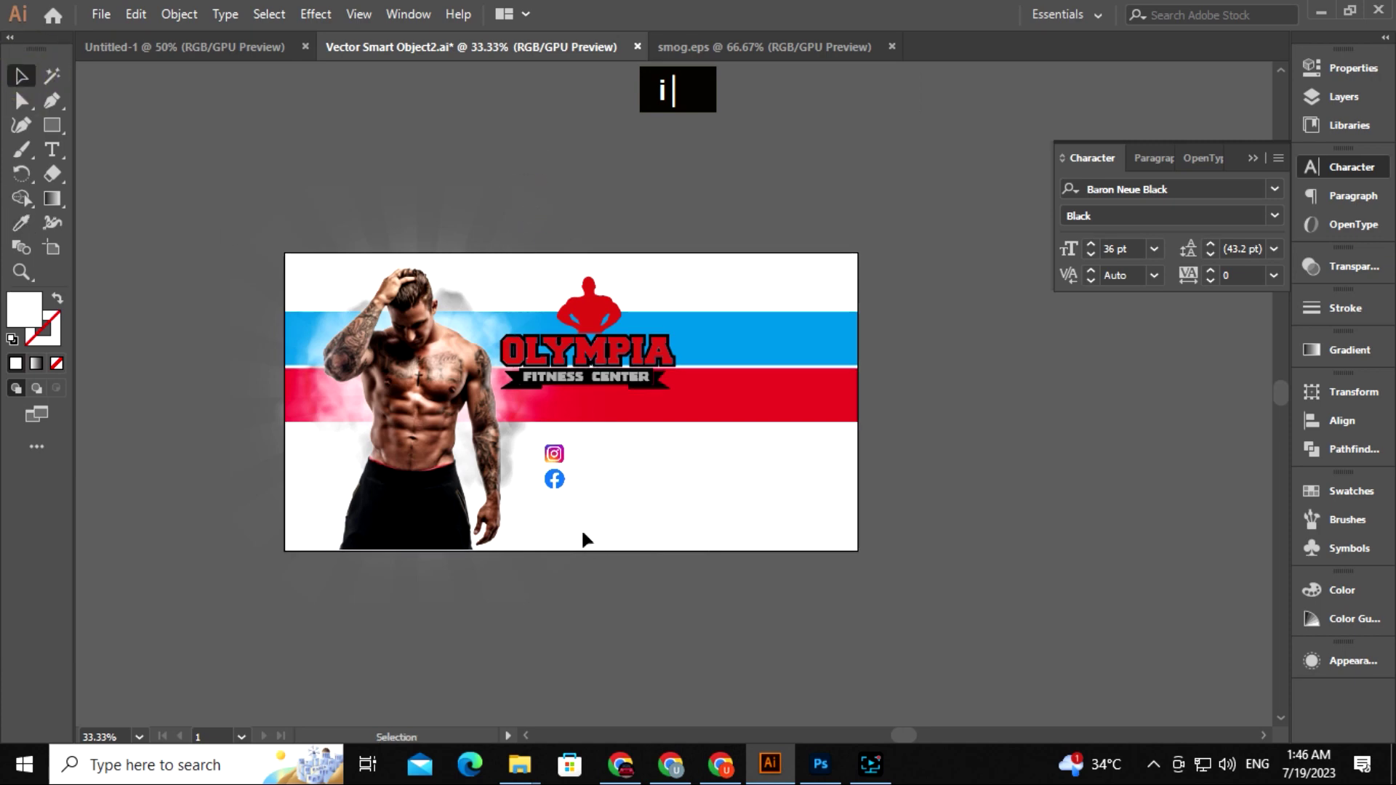
Step: Save the artwork, switch to Photoshop and save Rectangle 14.psb to refresh the wrap, viewing the whole van
key("ctrl+s")
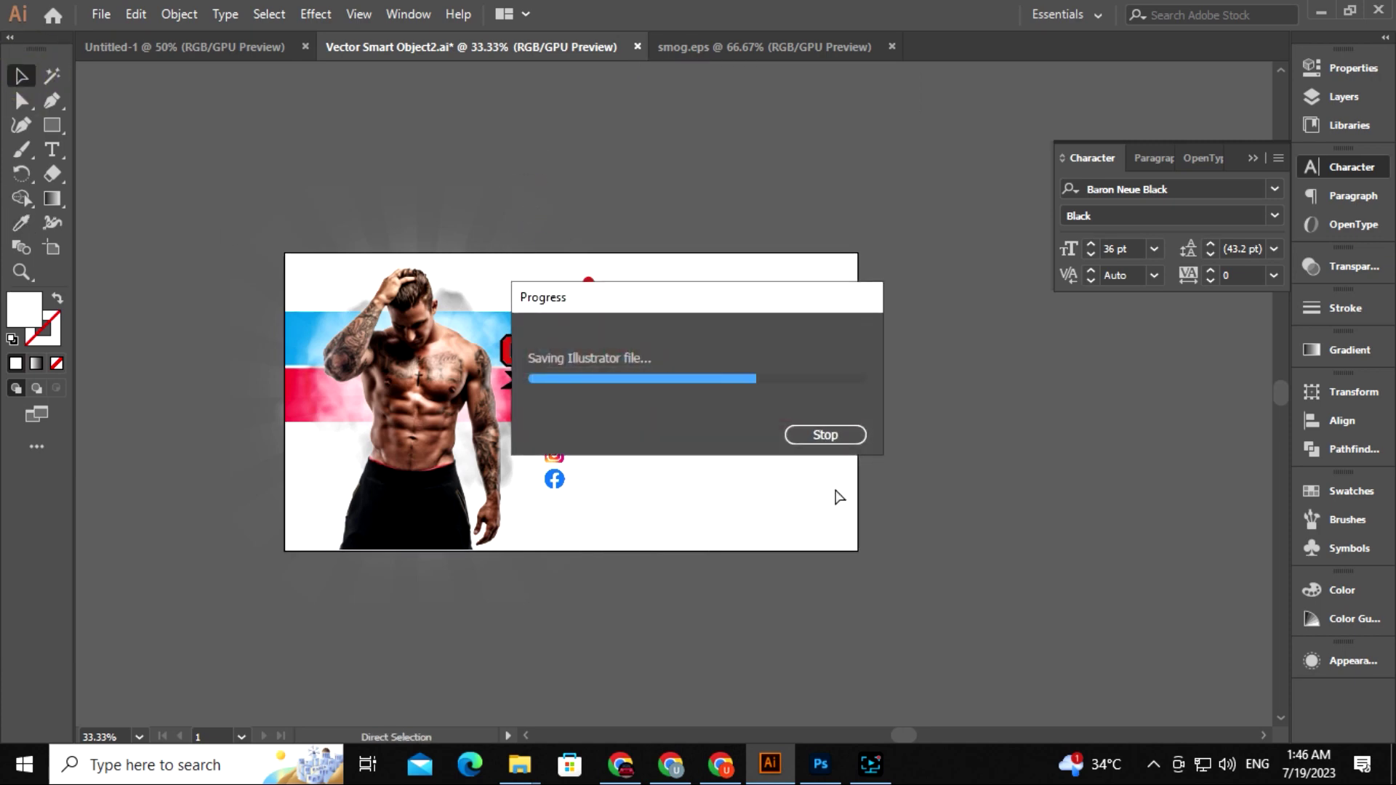
key("alt+Tab")
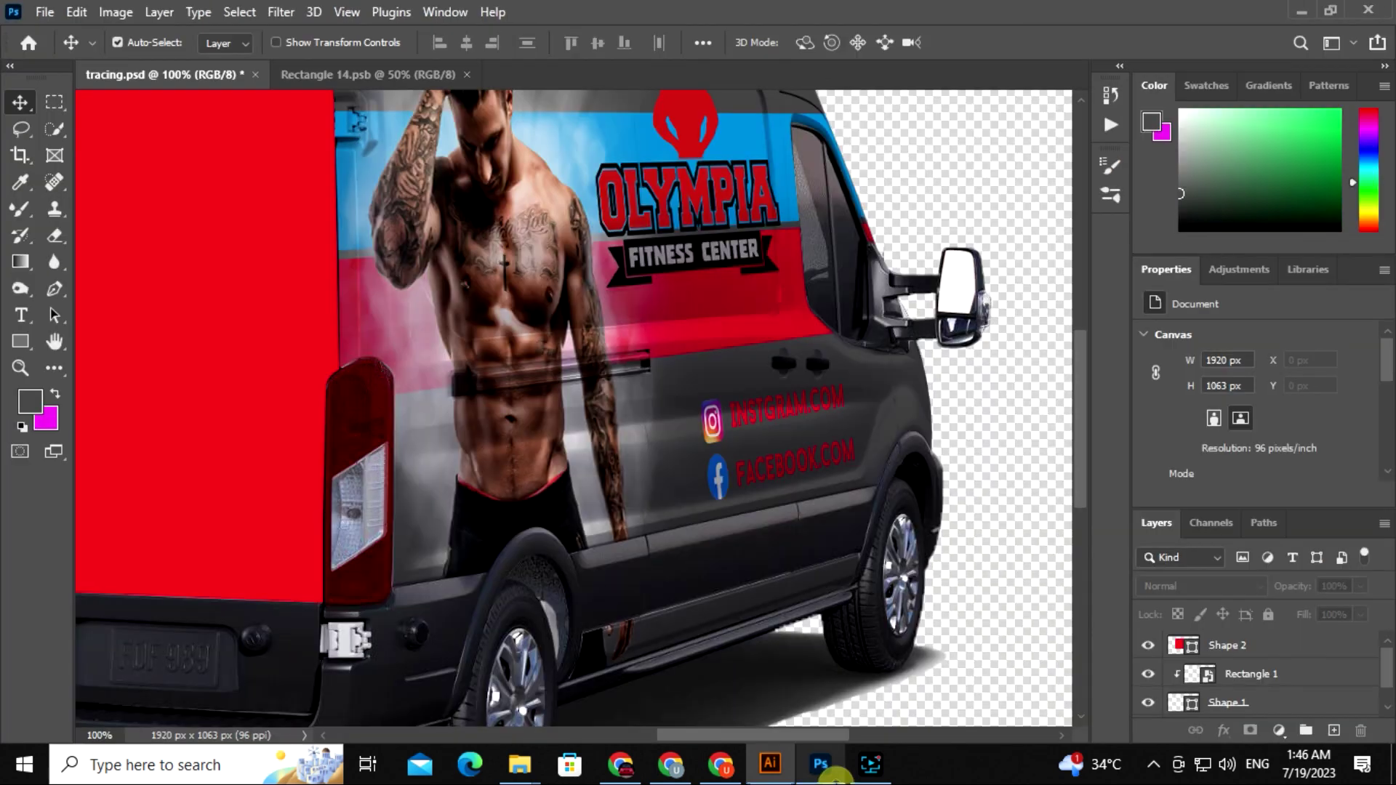
left_click(387, 77)
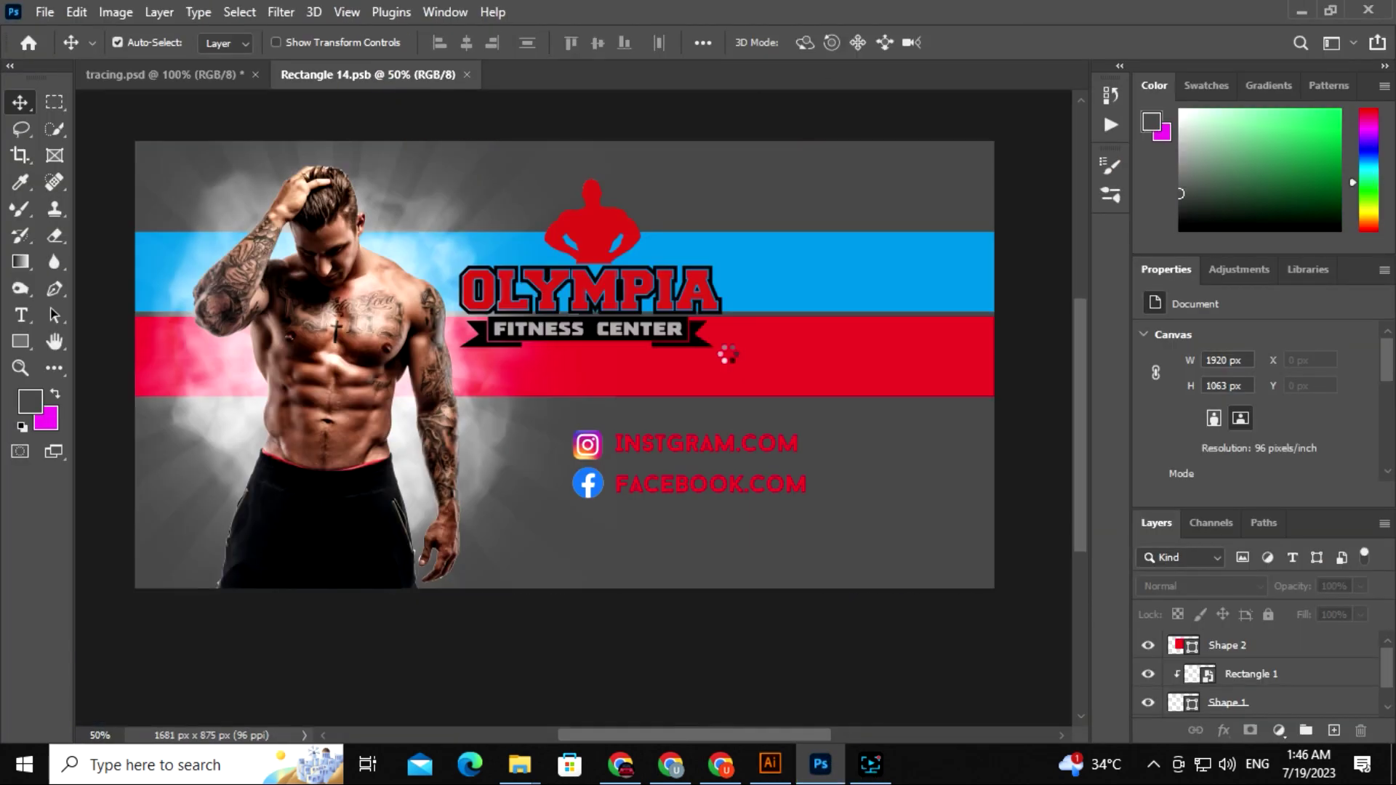
key("ctrl+s")
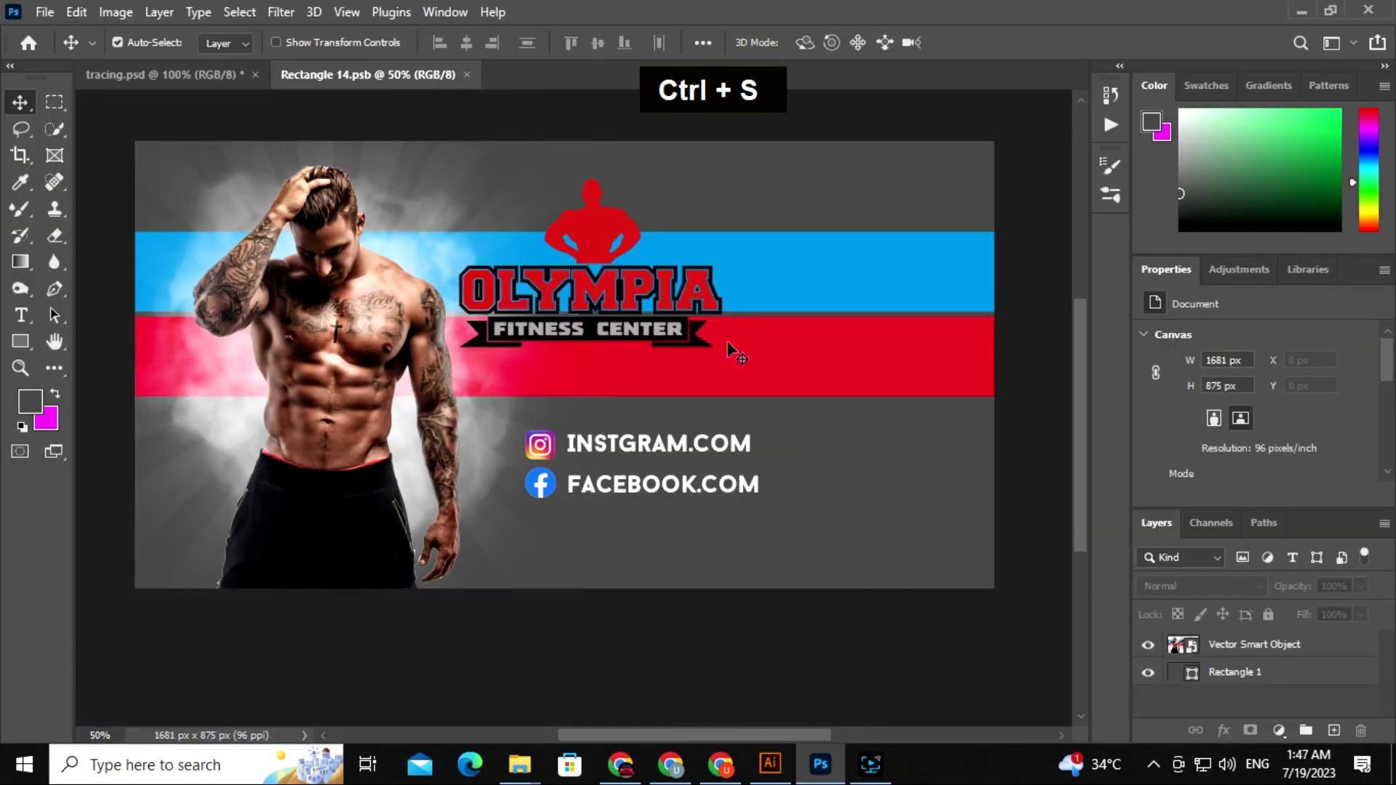
left_click(226, 82)
key("ctrl+minus")
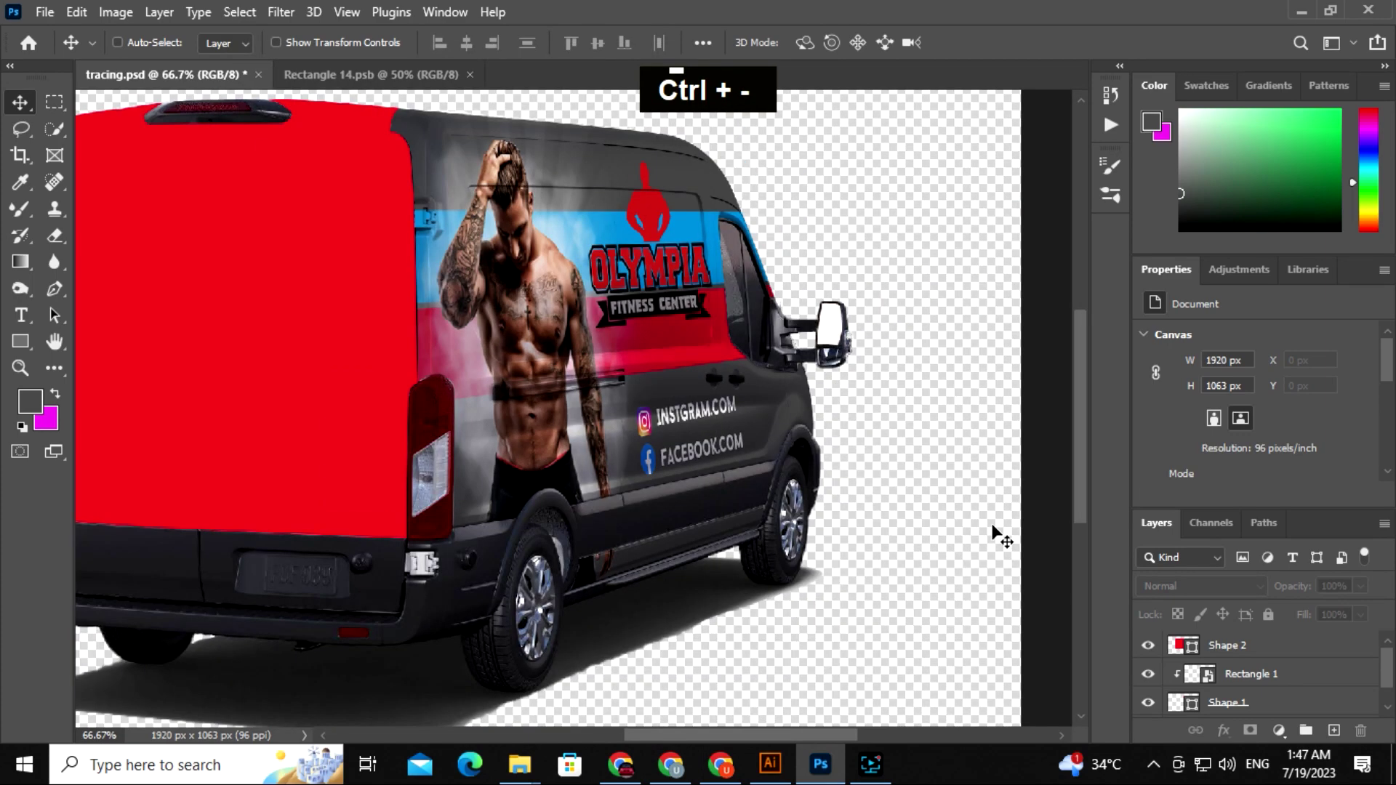
key("ctrl+minus")
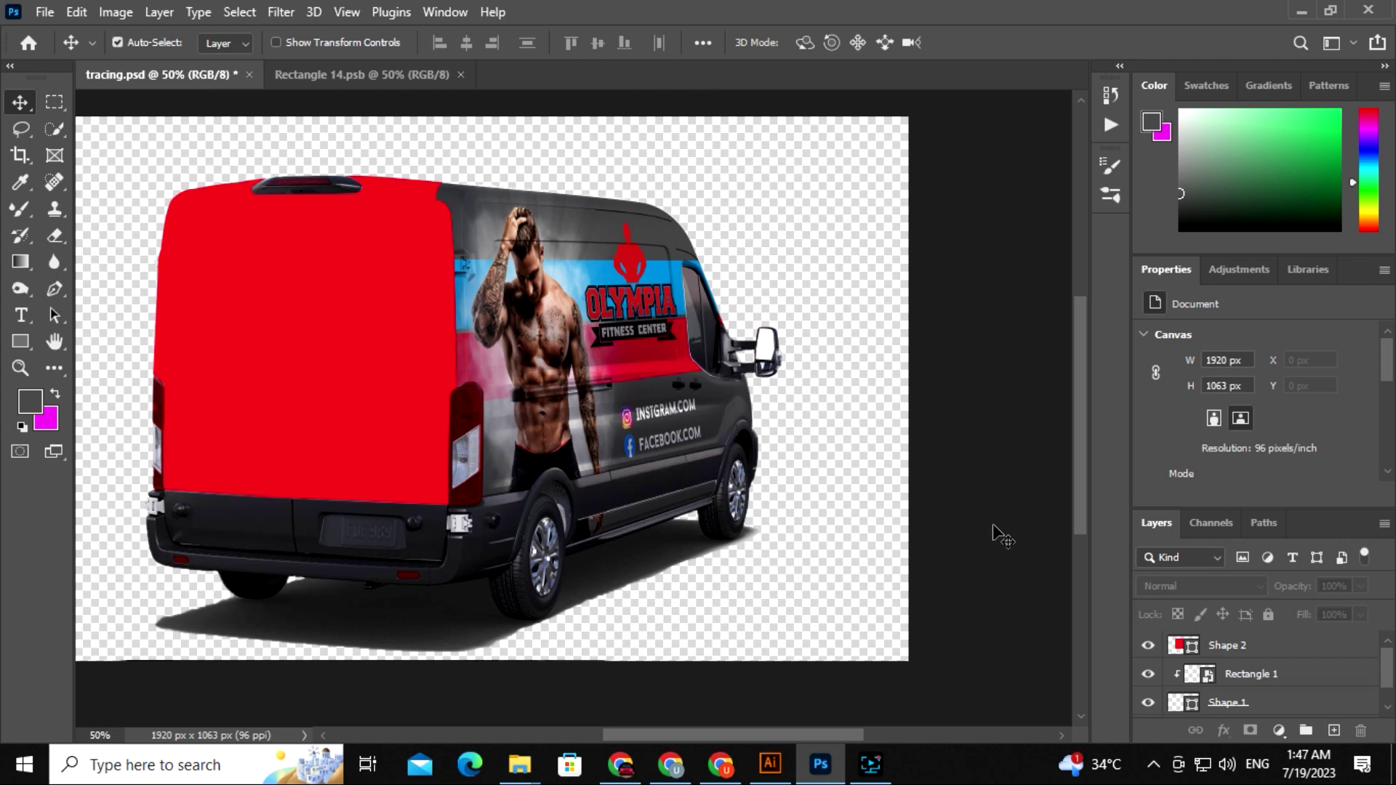
key("space")
key("ctrl+0")
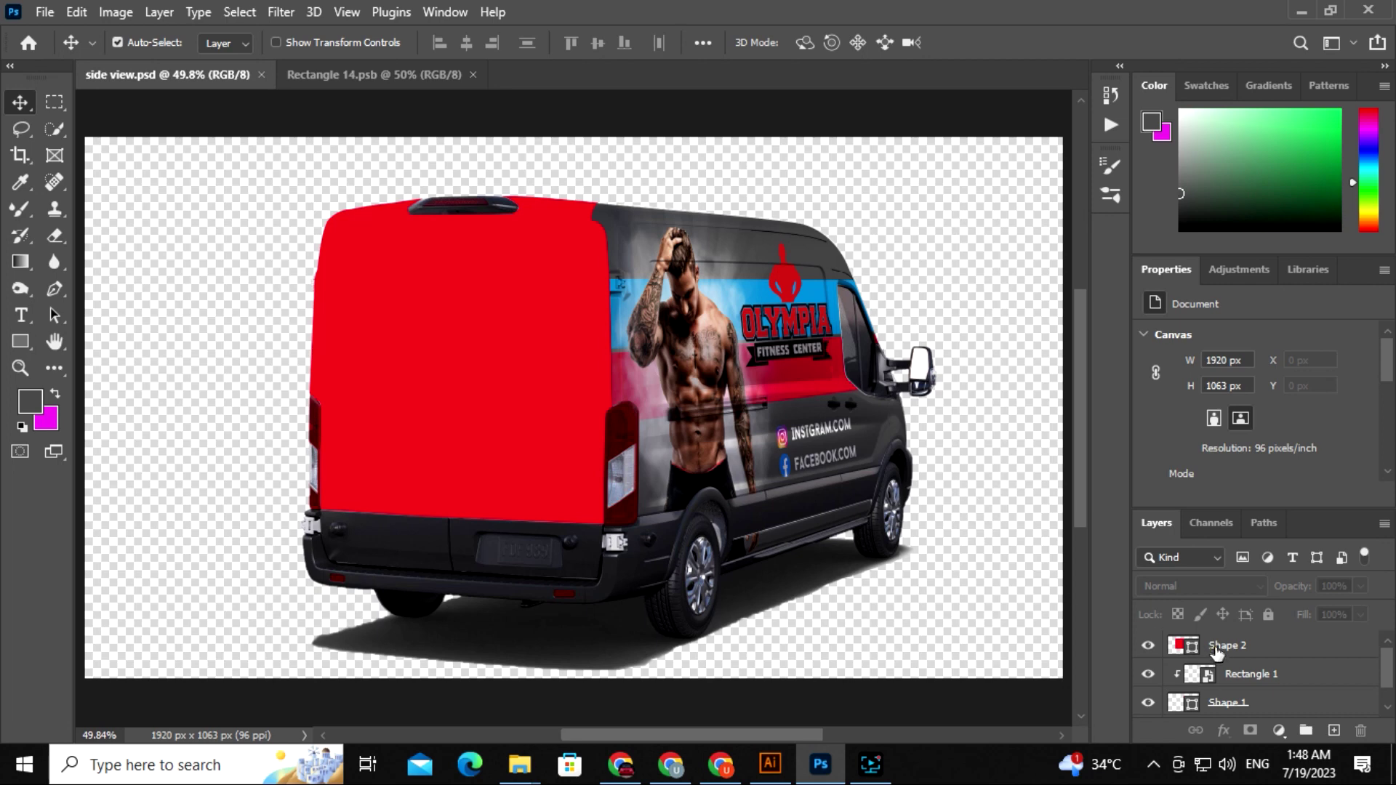
left_click(1217, 652)
left_click(28, 348)
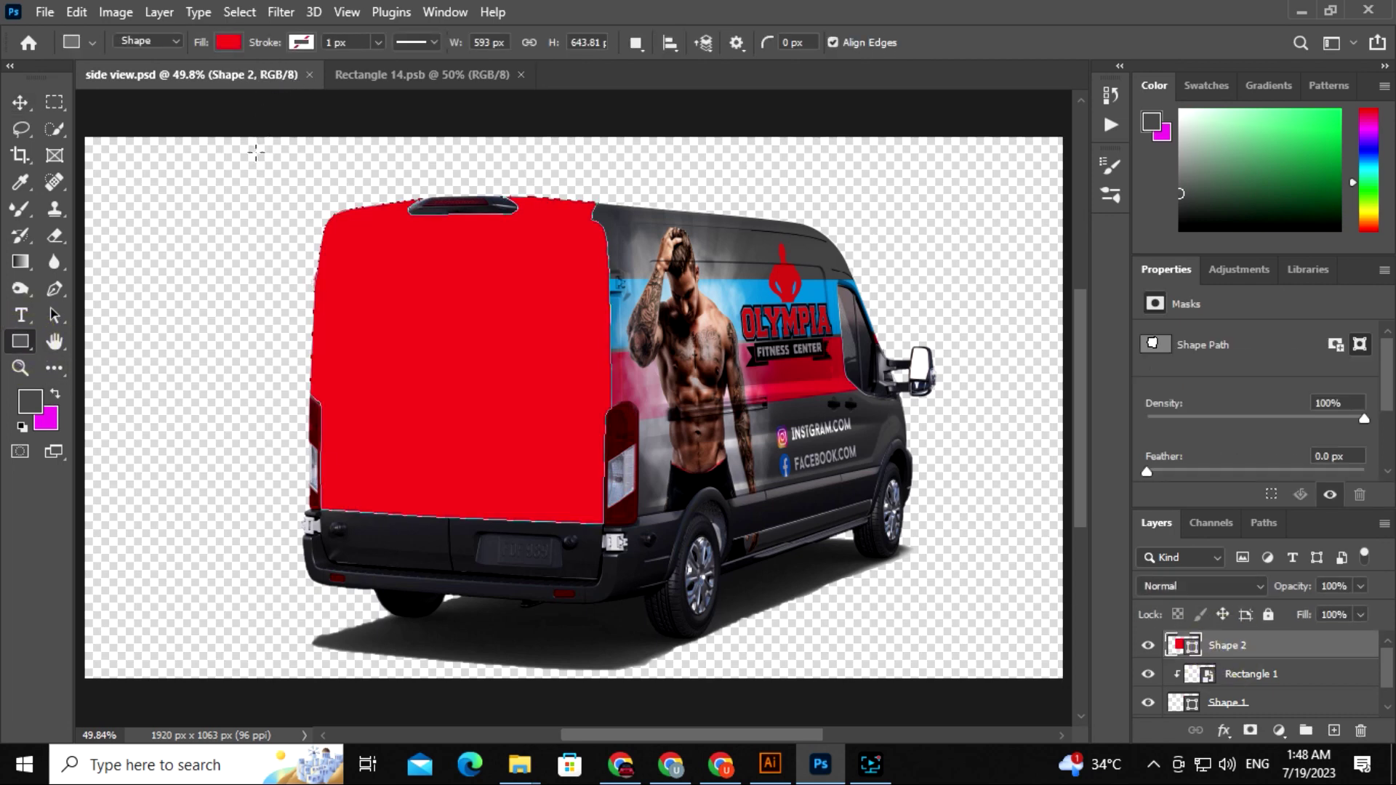
left_click(228, 43)
left_click(100, 151)
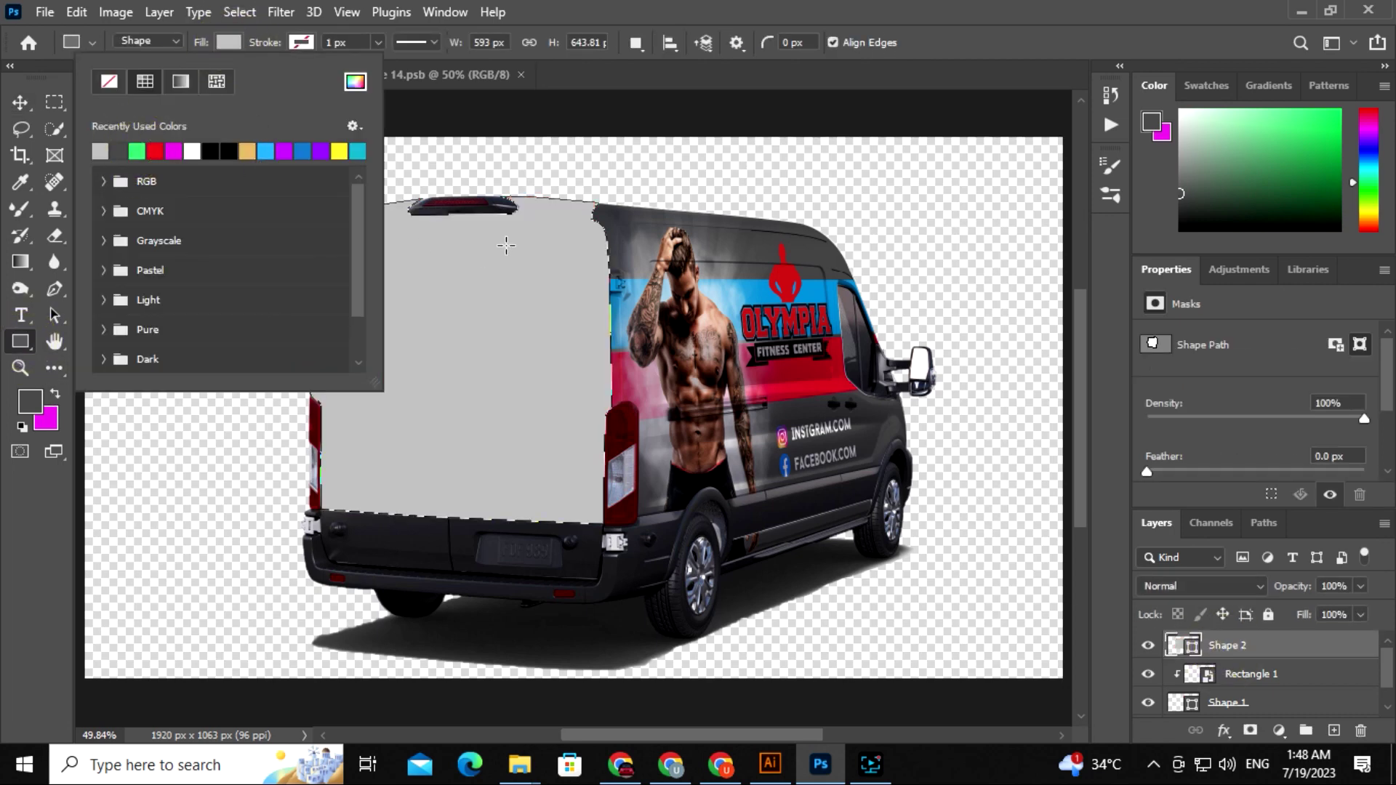
key("ctrl+z")
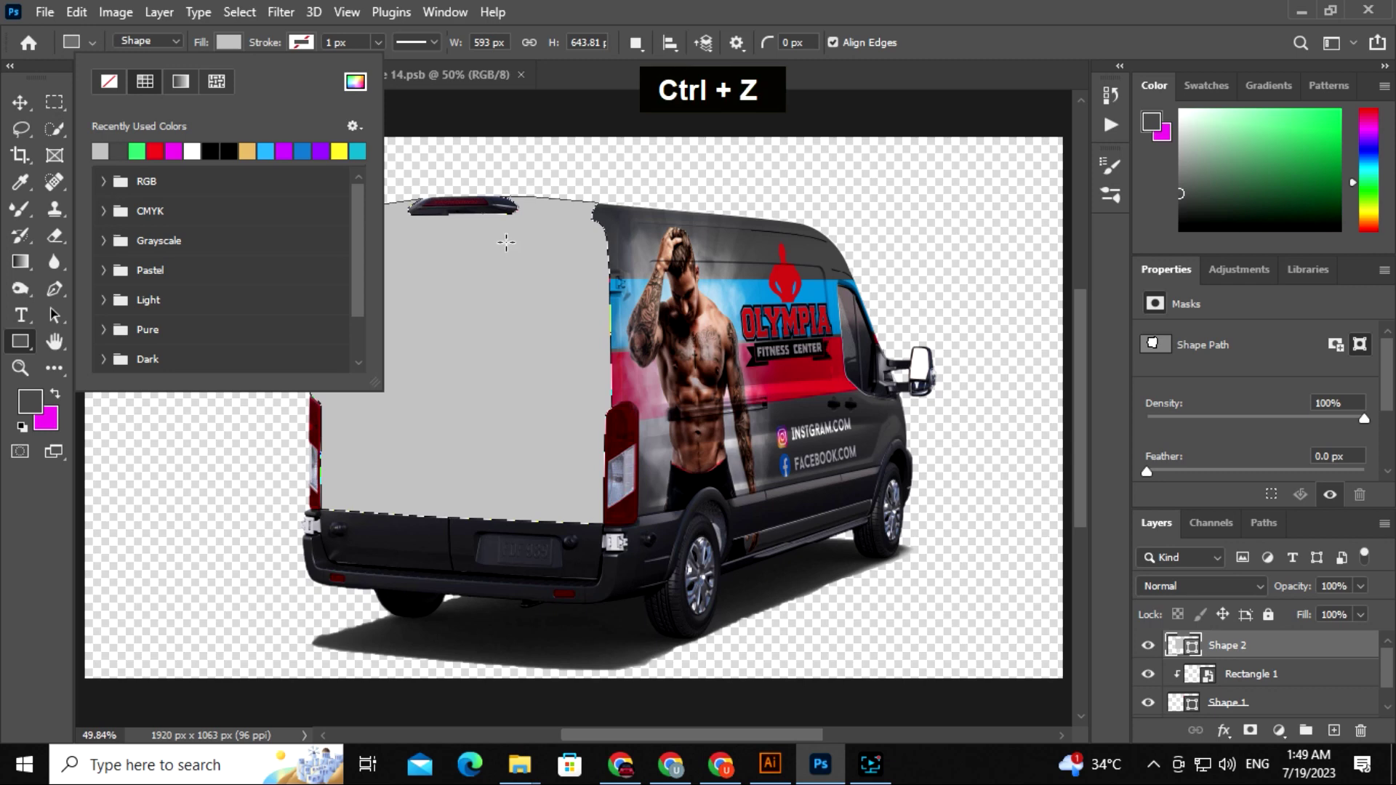
left_click(21, 103)
key("ctrl+z")
left_click(384, 120)
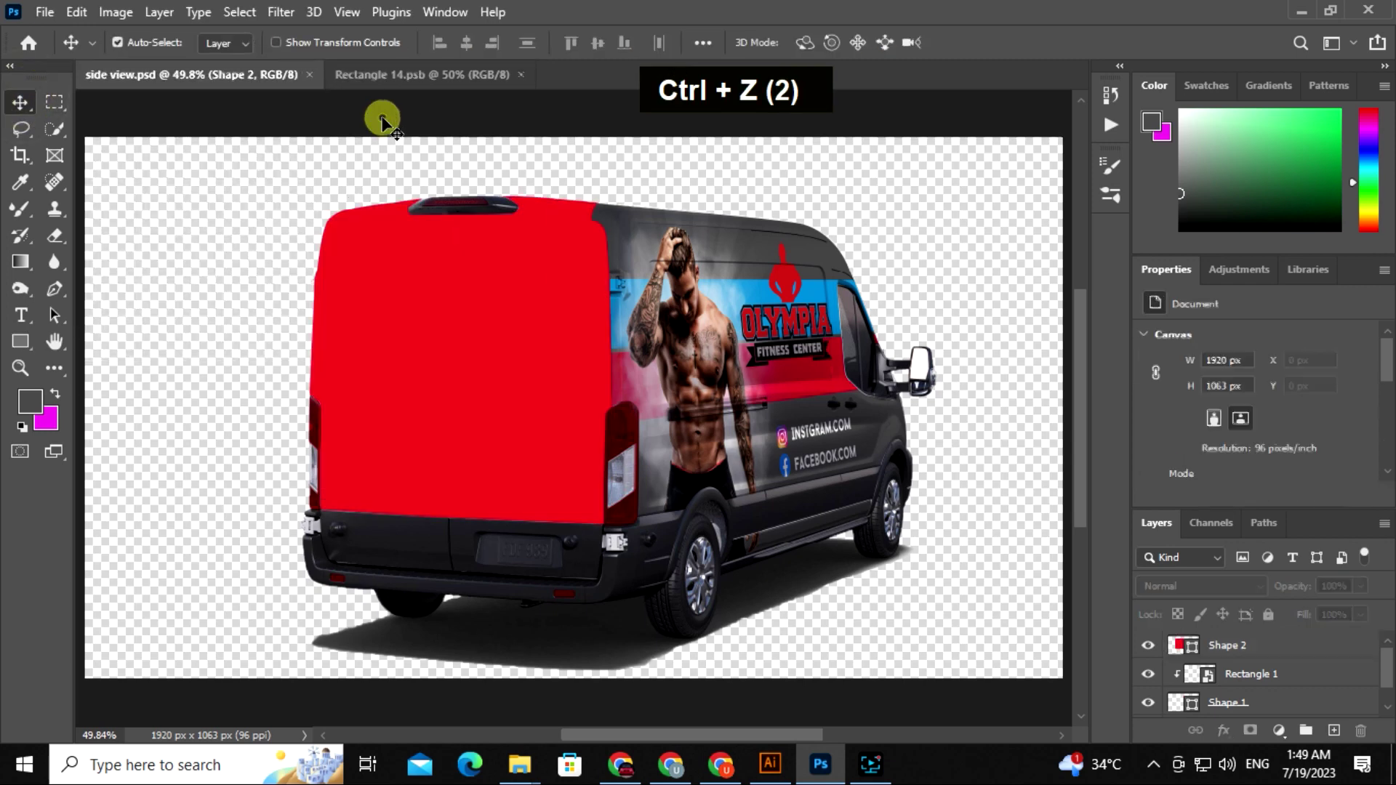
Step: Draw a rectangle of about 1357 × 928 px over the rear of the van and fill it light grey
left_click(20, 341)
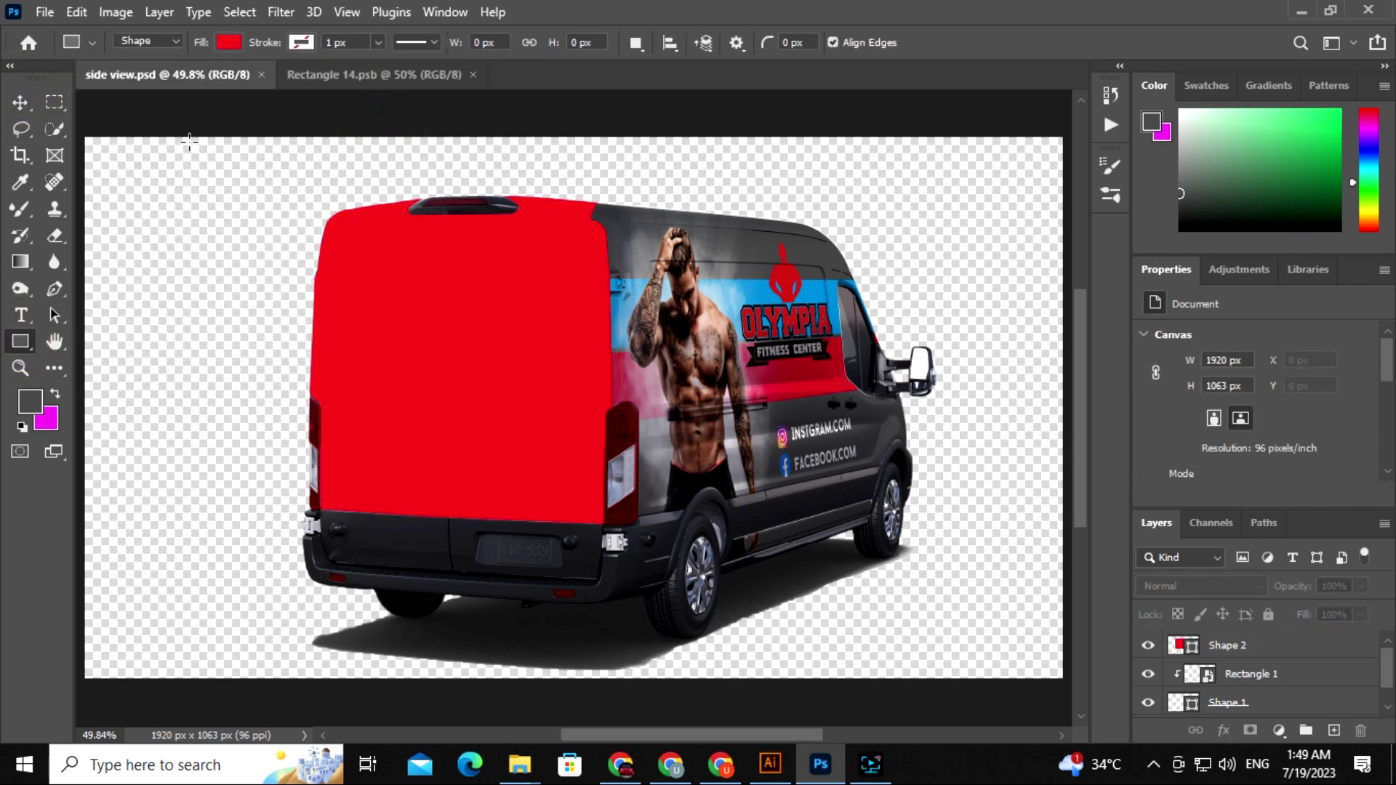
left_click_drag(149, 143, 840, 615)
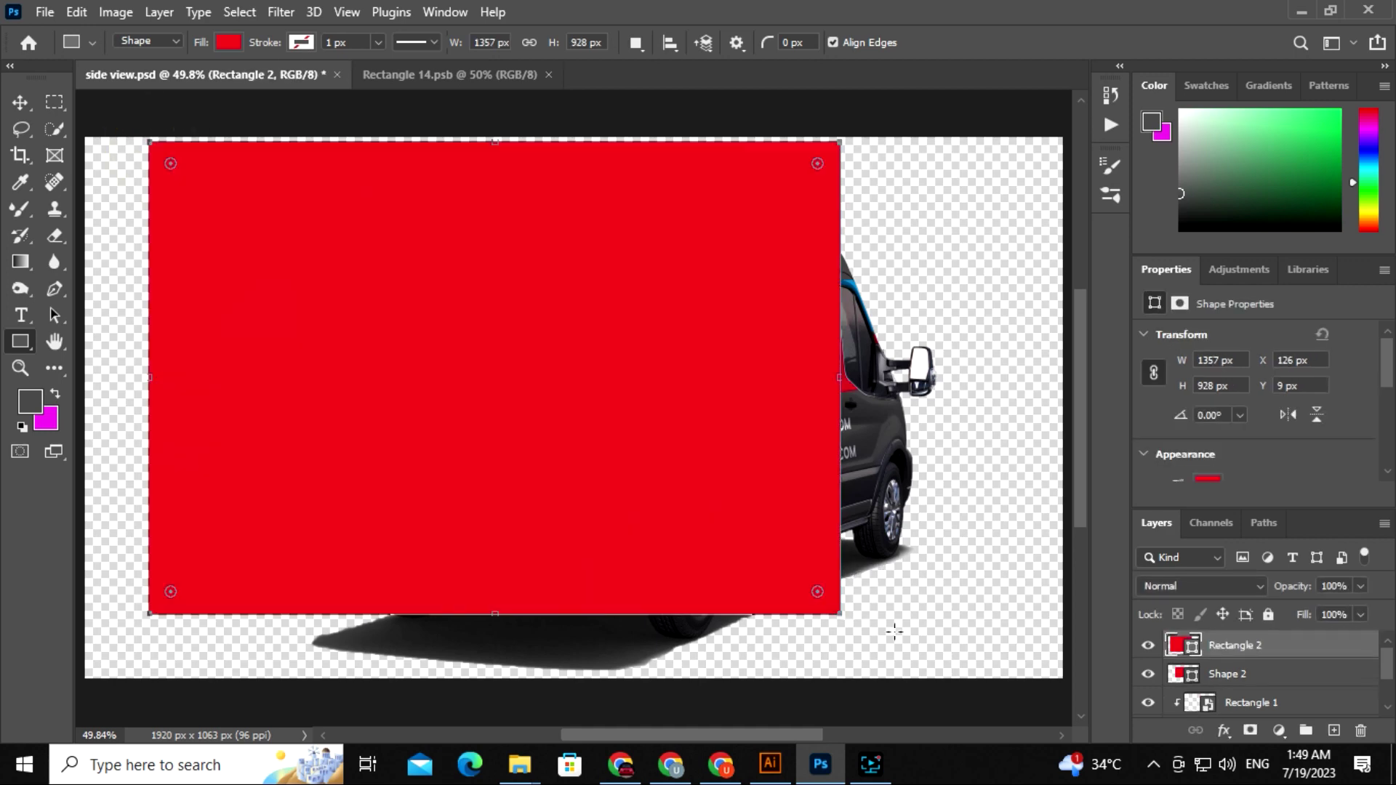
double_click(1180, 645)
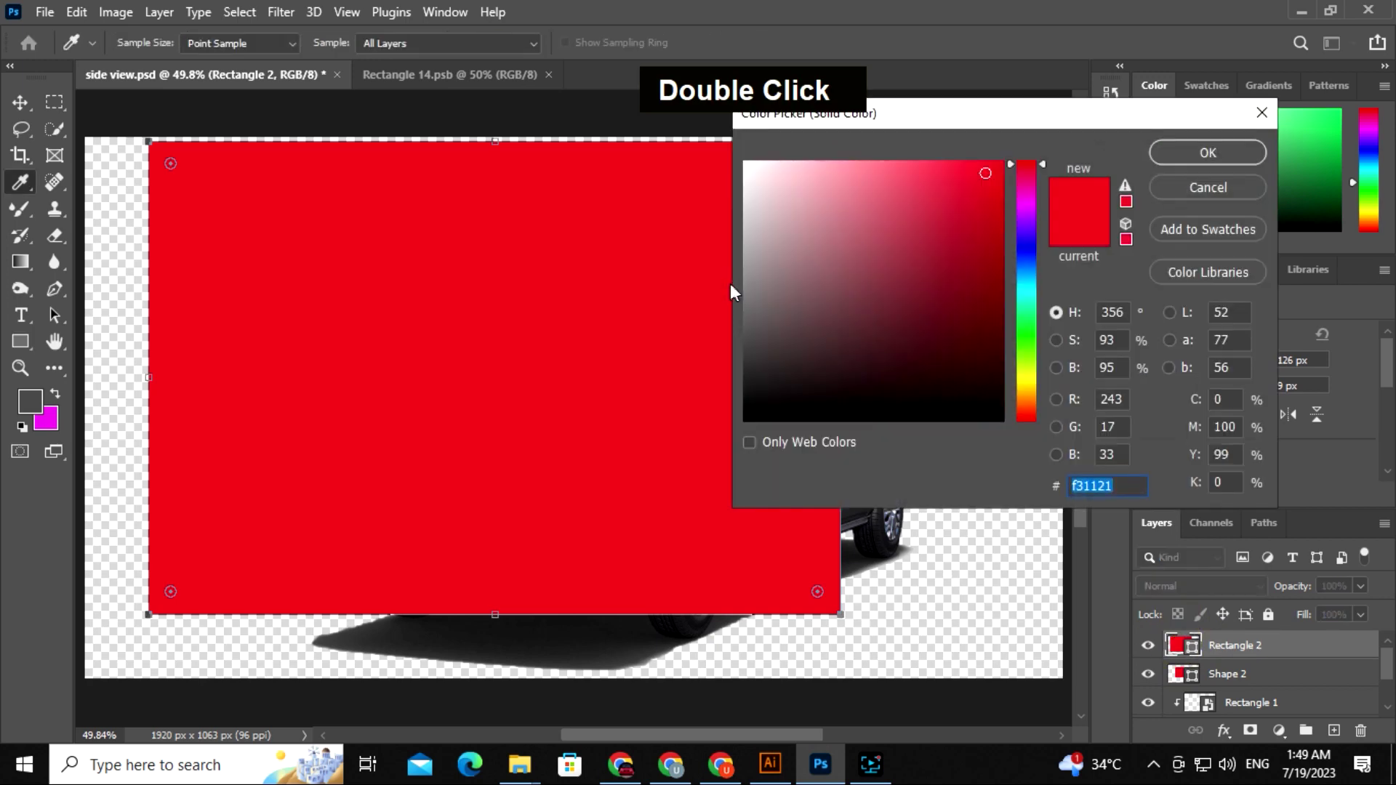
left_click(745, 246)
left_click(1170, 152)
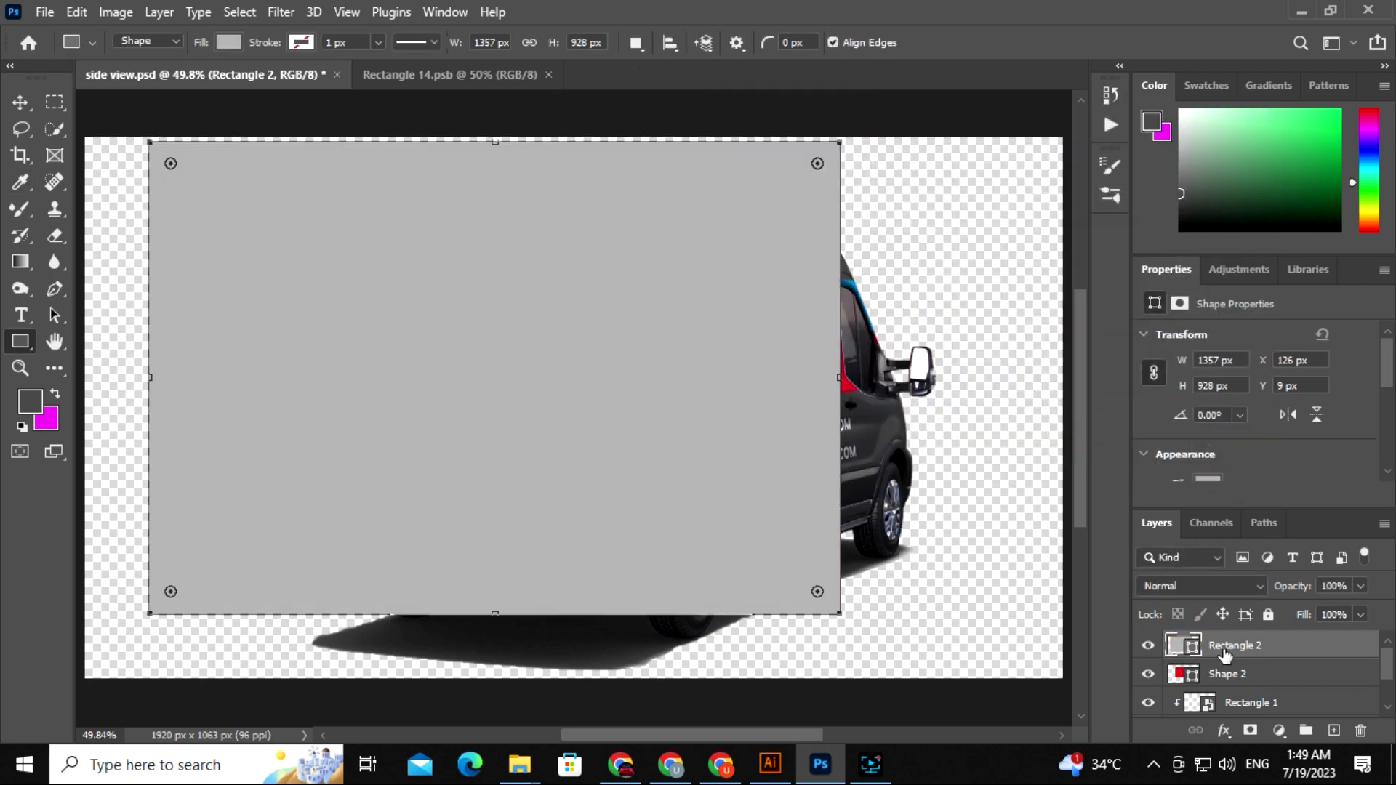
Step: Convert the Rectangle 2 layer to a smart object and clip it to the Shape 2 rear panel
right_click(1227, 645)
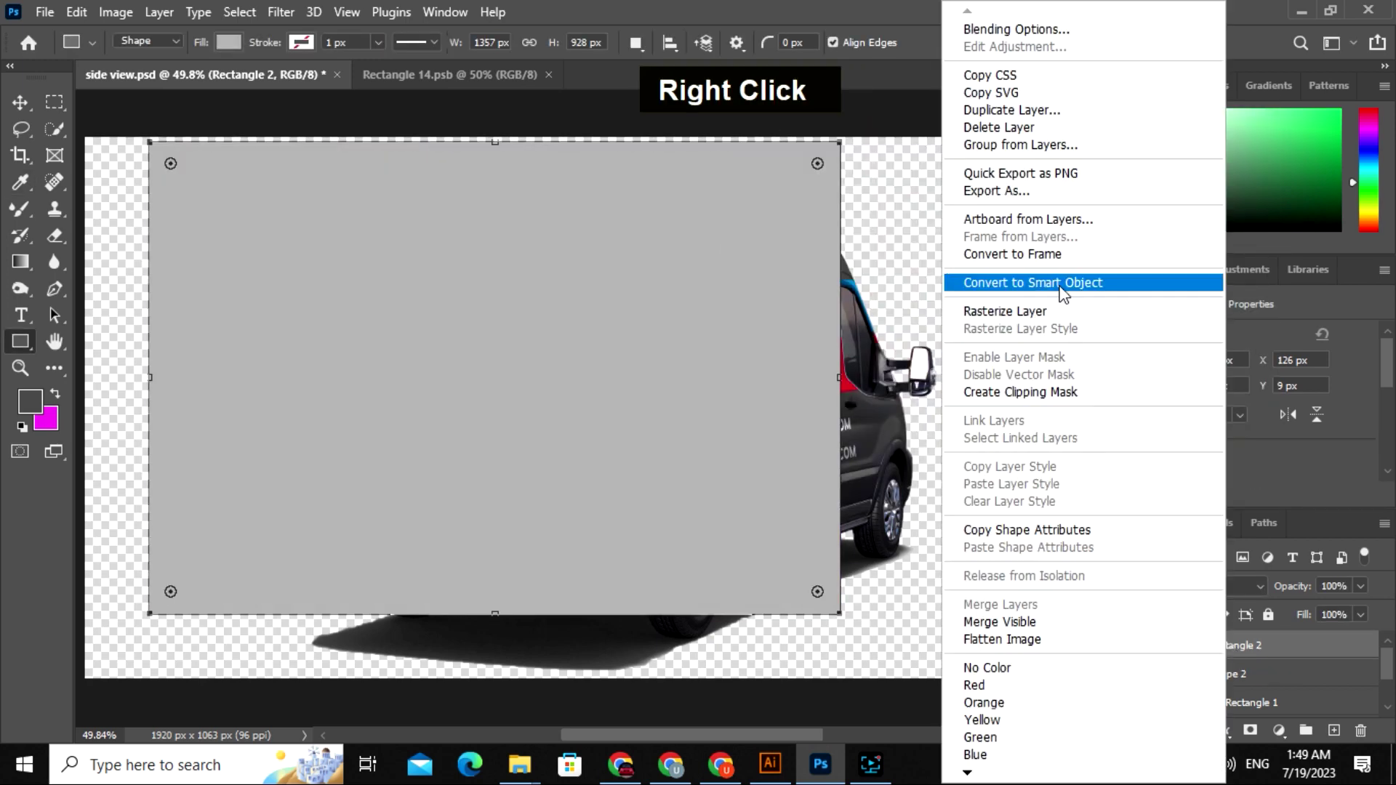
left_click(1063, 284)
right_click(1234, 649)
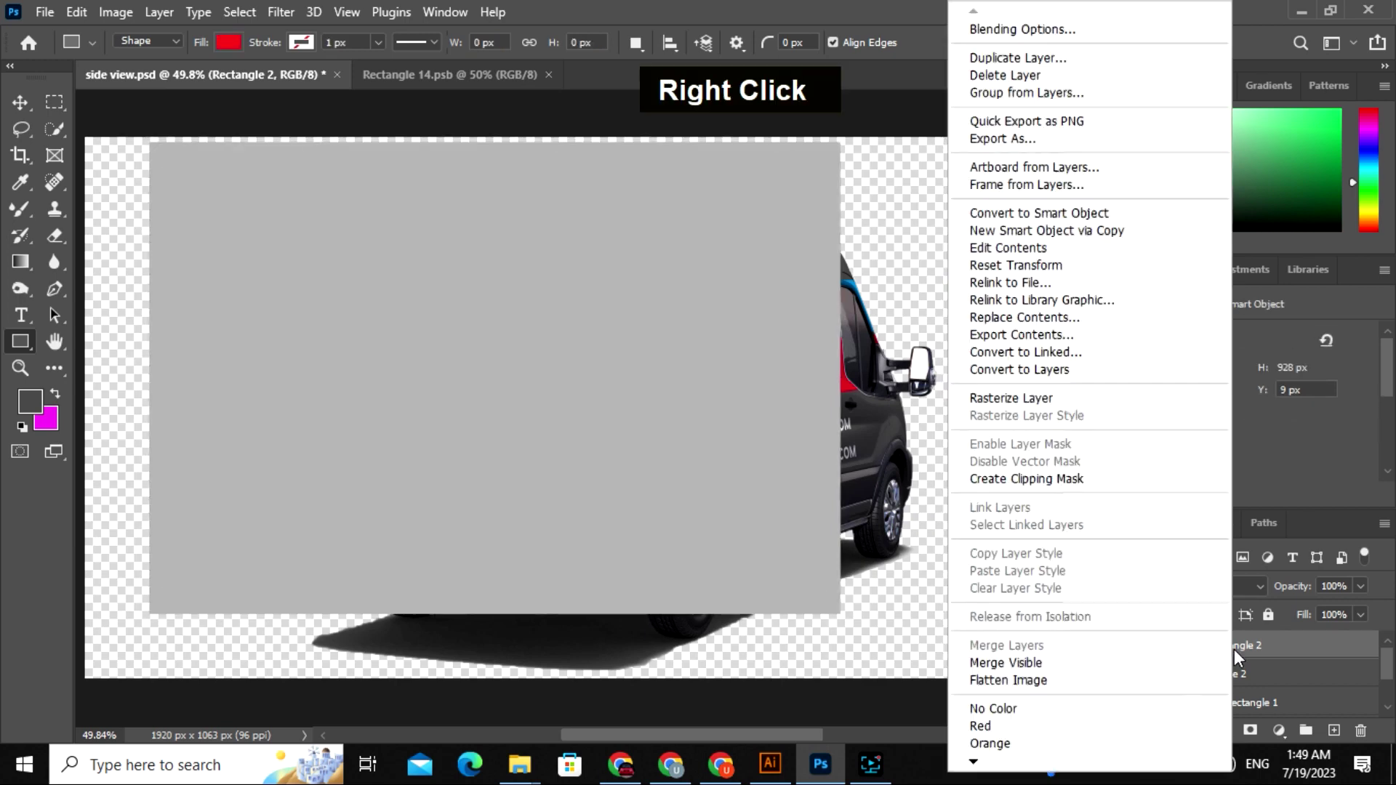
left_click(1076, 480)
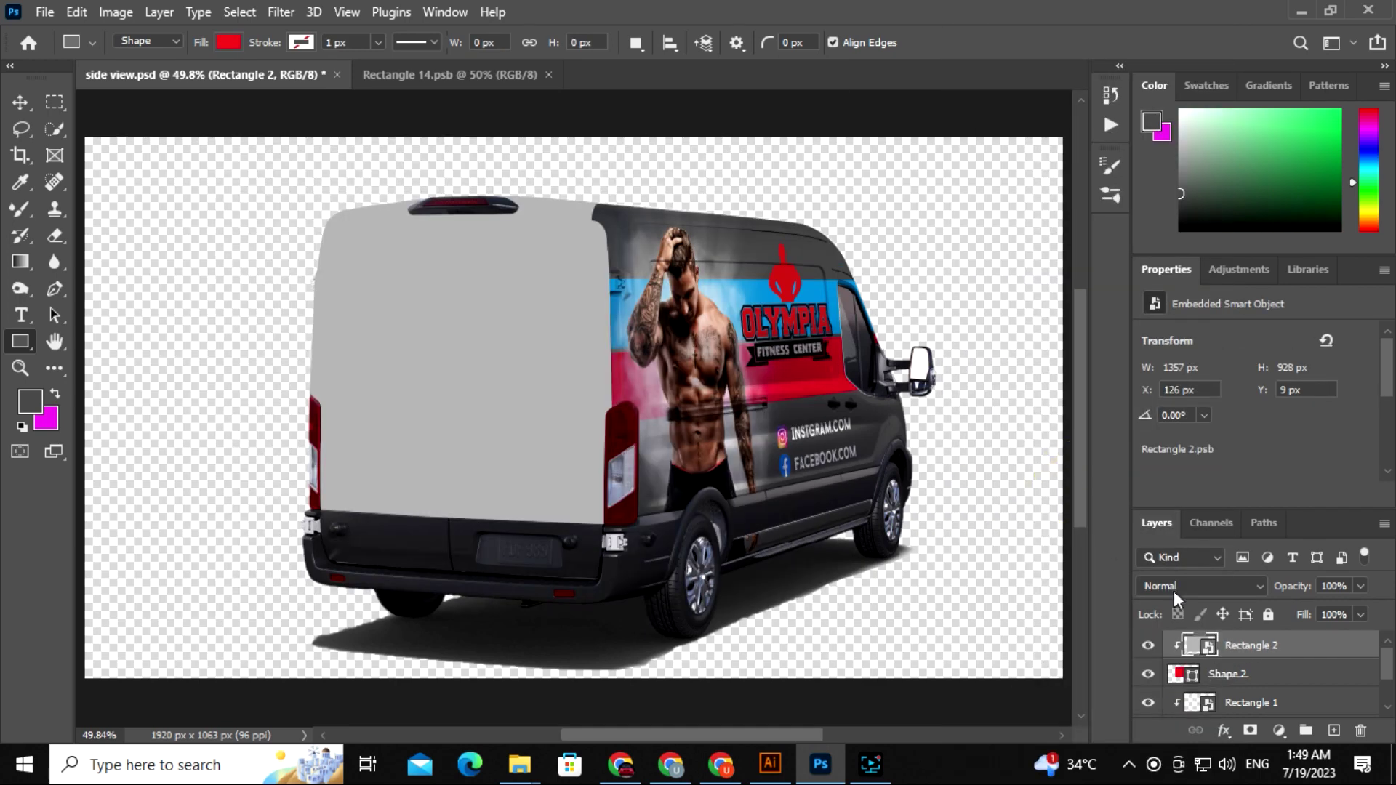
double_click(1196, 648)
left_click(18, 104)
left_click(140, 255)
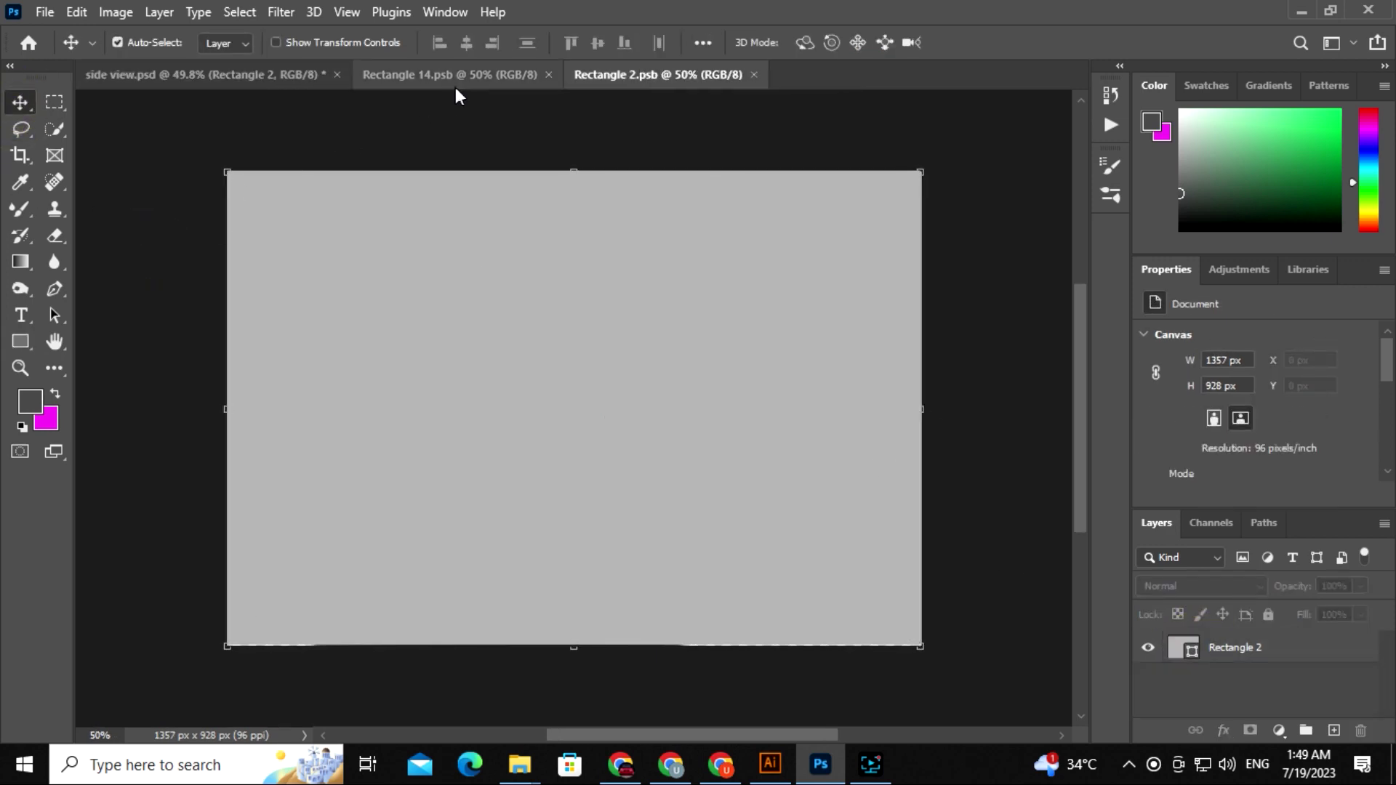
left_click(648, 436)
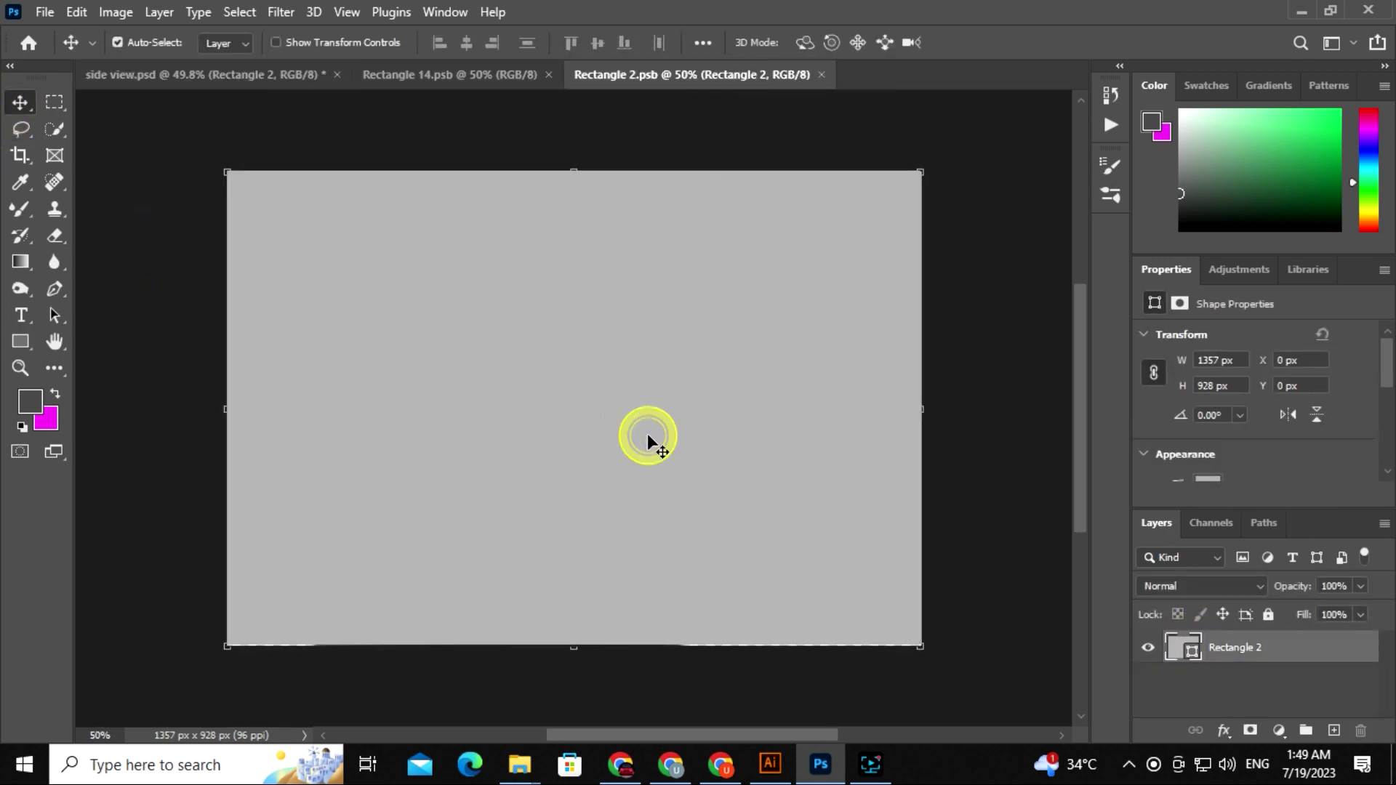
left_click_drag(648, 410, 762, 662)
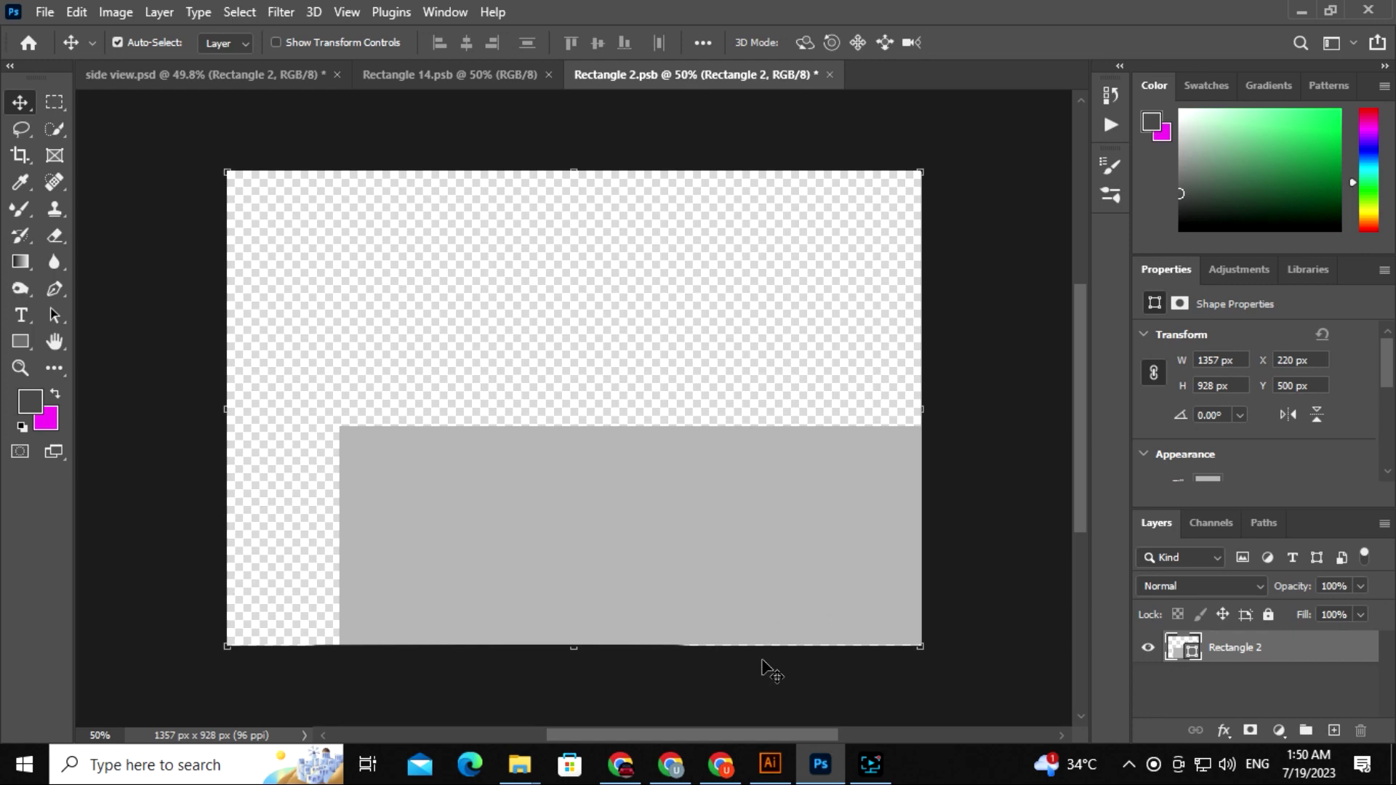
key("ctrl+z")
left_click(819, 75)
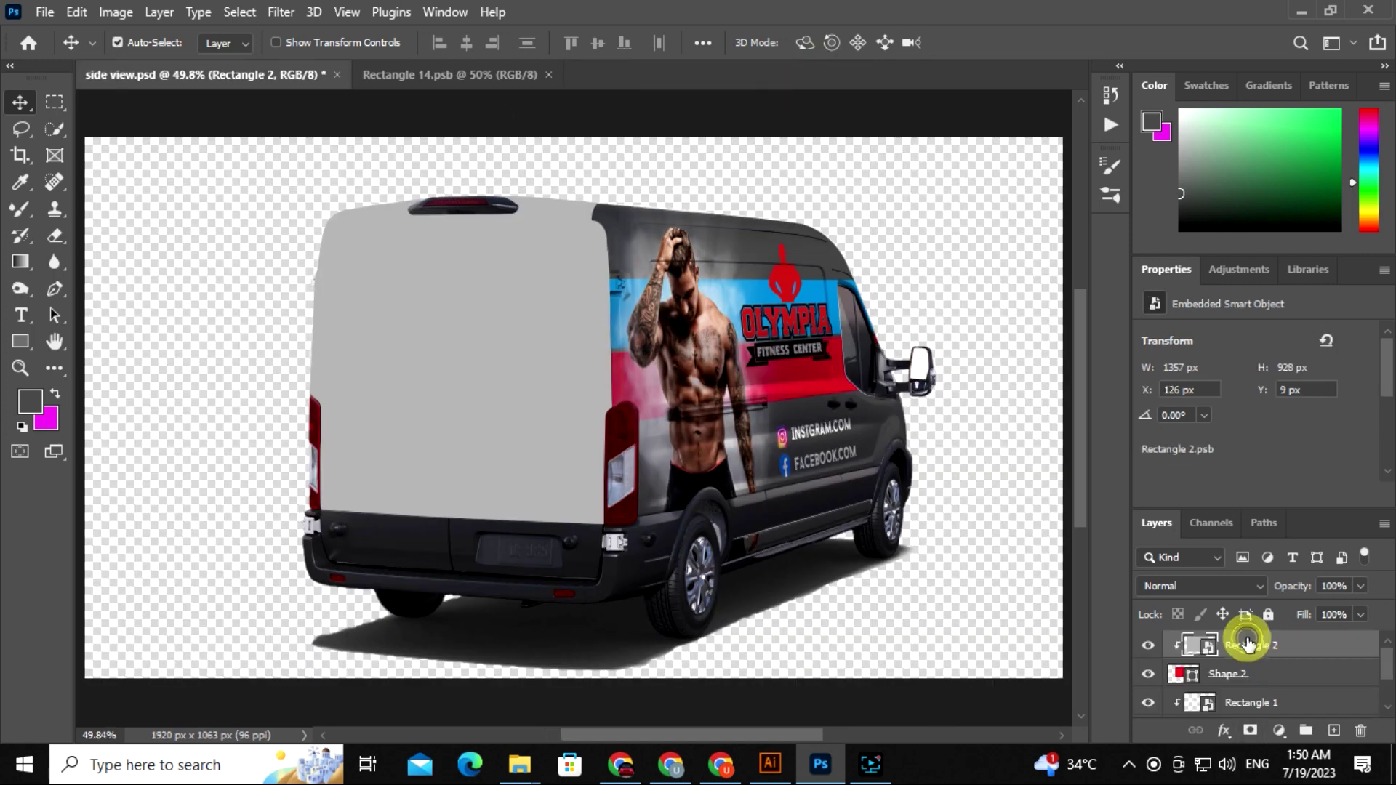
Step: Distort the Rectangle 2 smart object so its four corners fit the outline of the van's rear panel
key("ctrl+t")
right_click(573, 271)
left_click(604, 394)
key("space")
left_click_drag(160, 156, 319, 217)
left_click_drag(157, 636, 307, 543)
left_click_drag(844, 628, 616, 554)
left_click_drag(843, 156, 616, 208)
left_click_drag(618, 555, 623, 558)
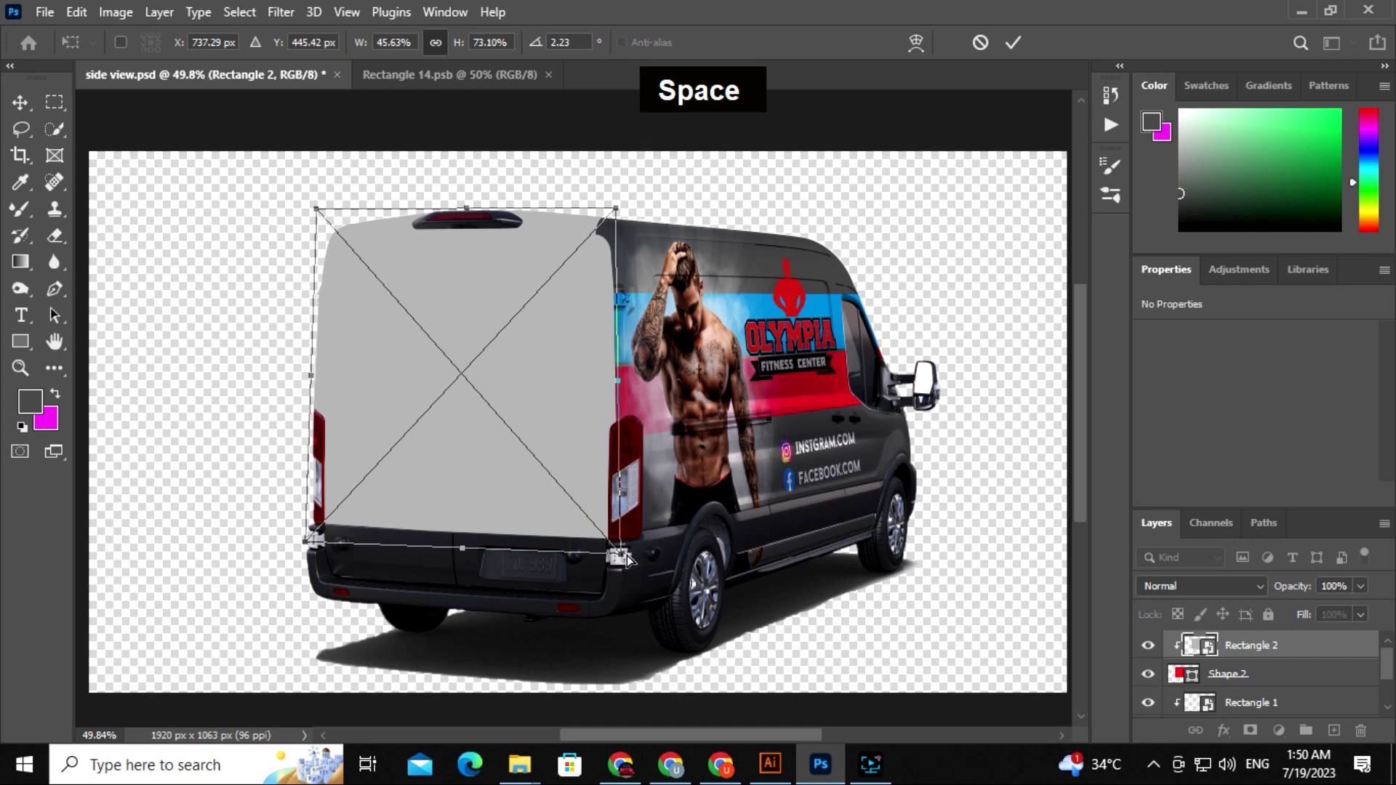
Step: Fine-tune the upper corners of the distorted rectangle against the rear panel's edges and apply the transform
key("ctrl+=")
key("ctrl+=")
left_click_drag(638, 290, 637, 313)
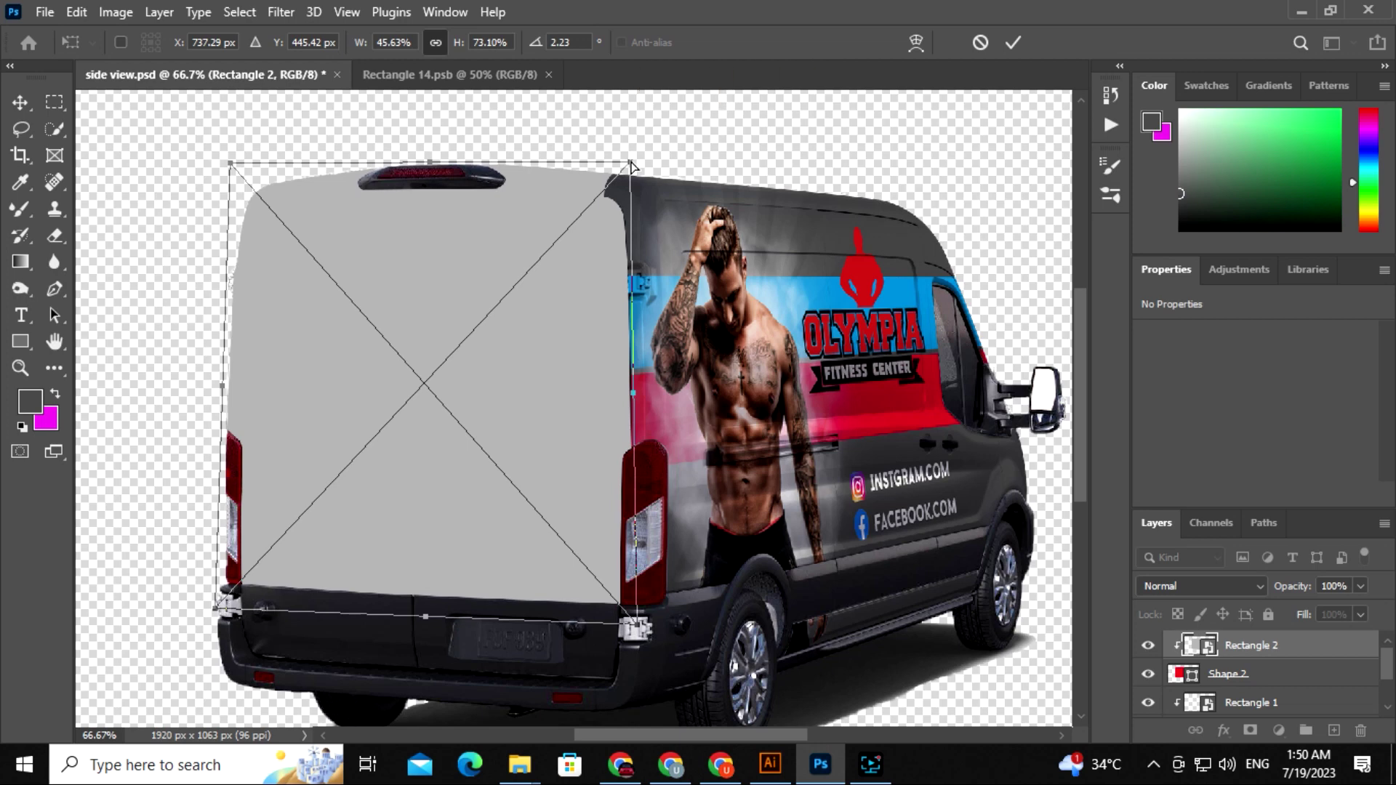
left_click_drag(232, 165, 235, 166)
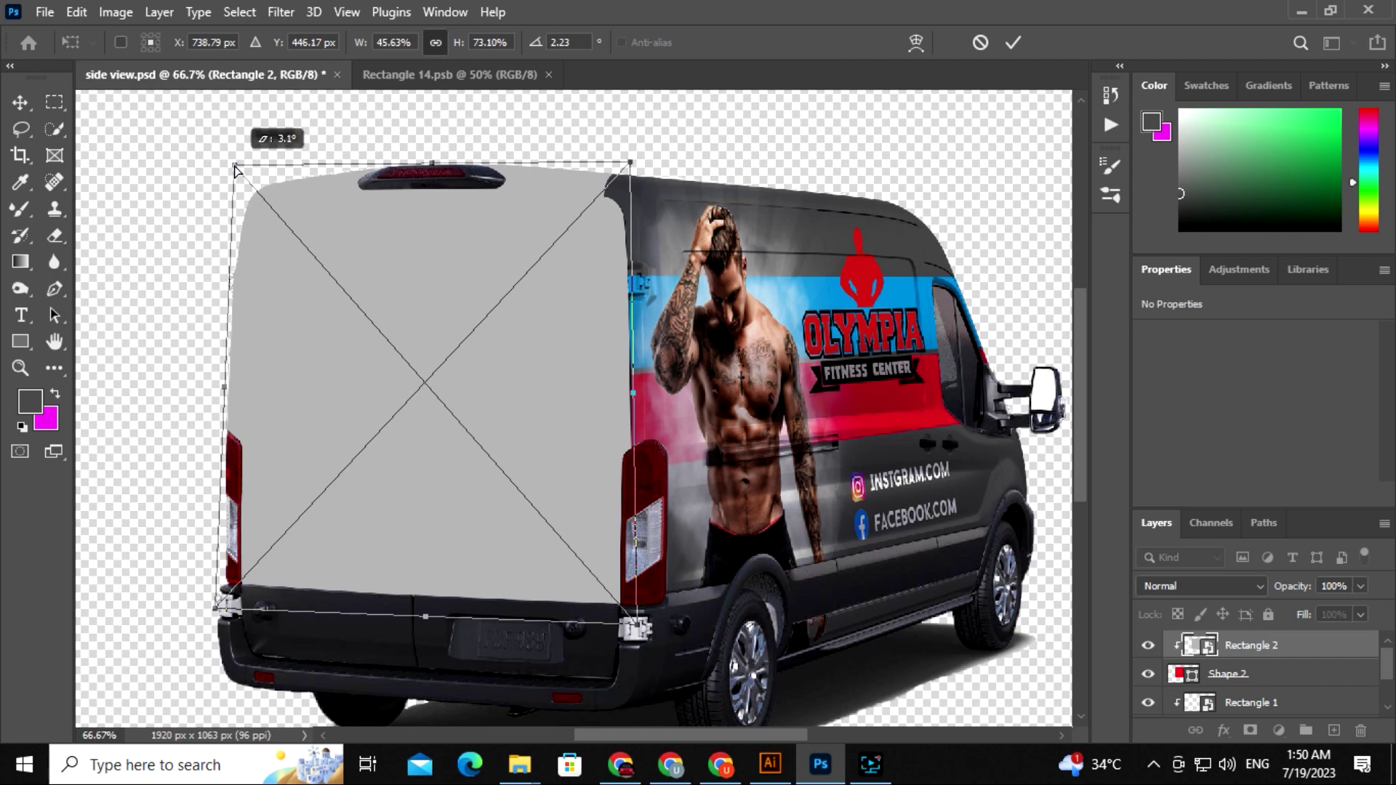
key("Return")
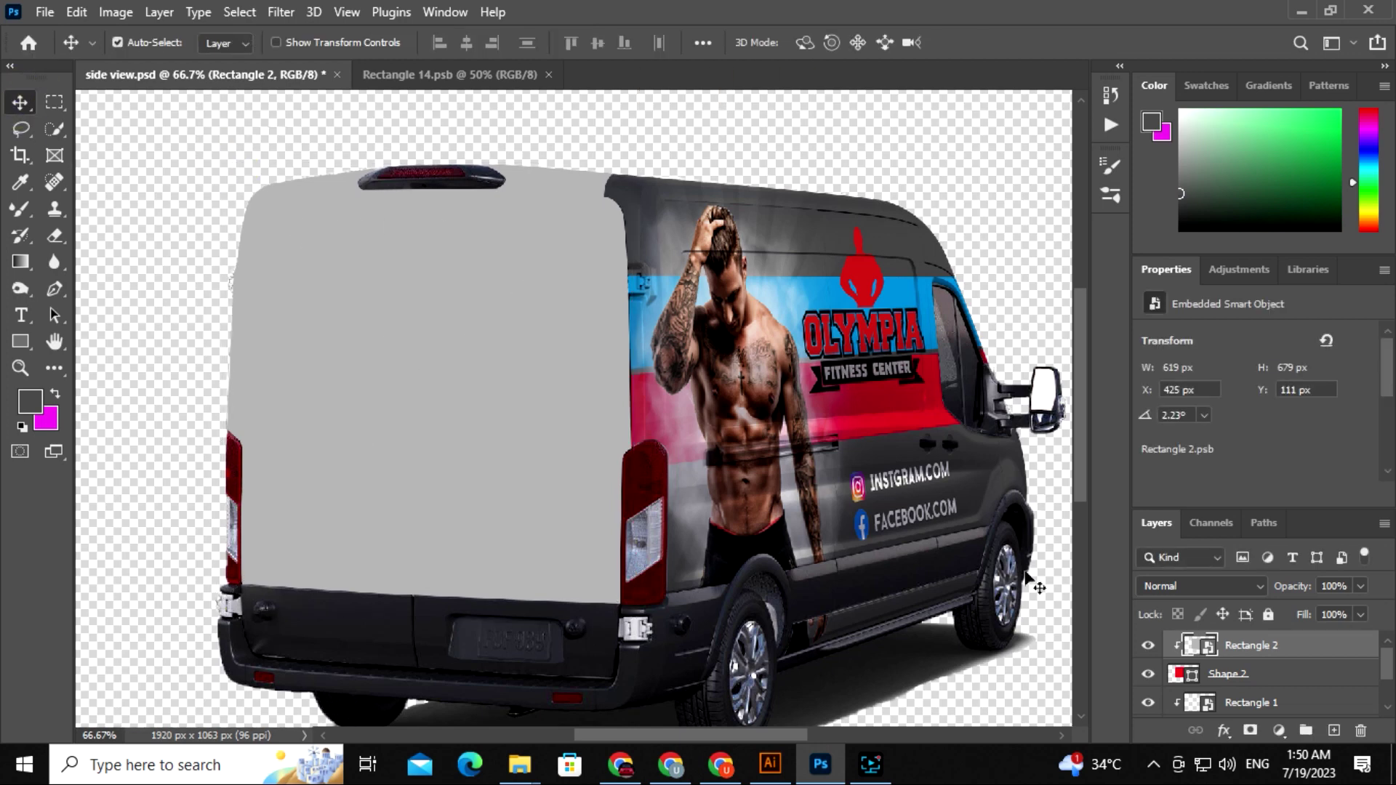
Step: Open the contents of the Rectangle 2 smart object and bring its grey rectangle into the blank Untitled-1 document in Illustrator
double_click(1201, 646)
left_click_drag(815, 318, 741, 665)
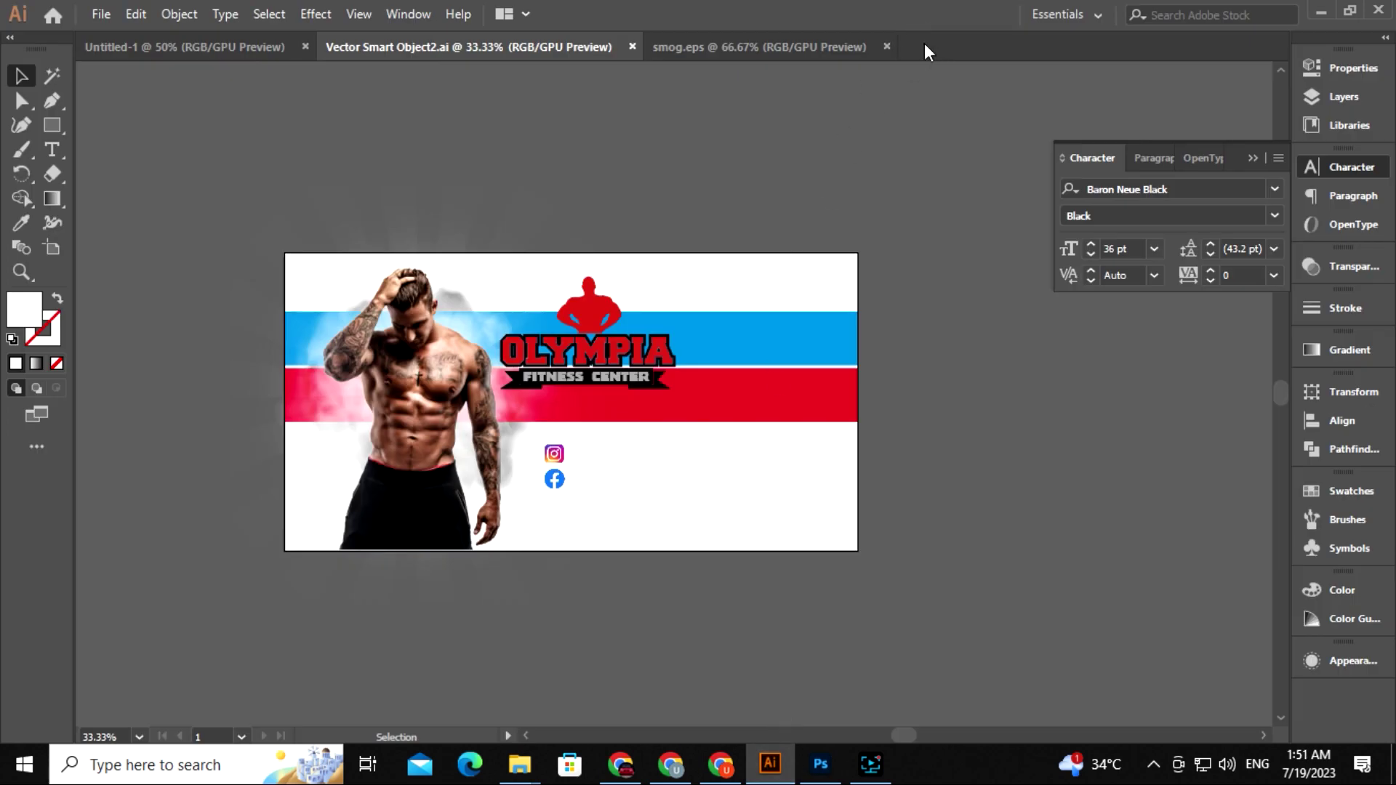
left_click(244, 48)
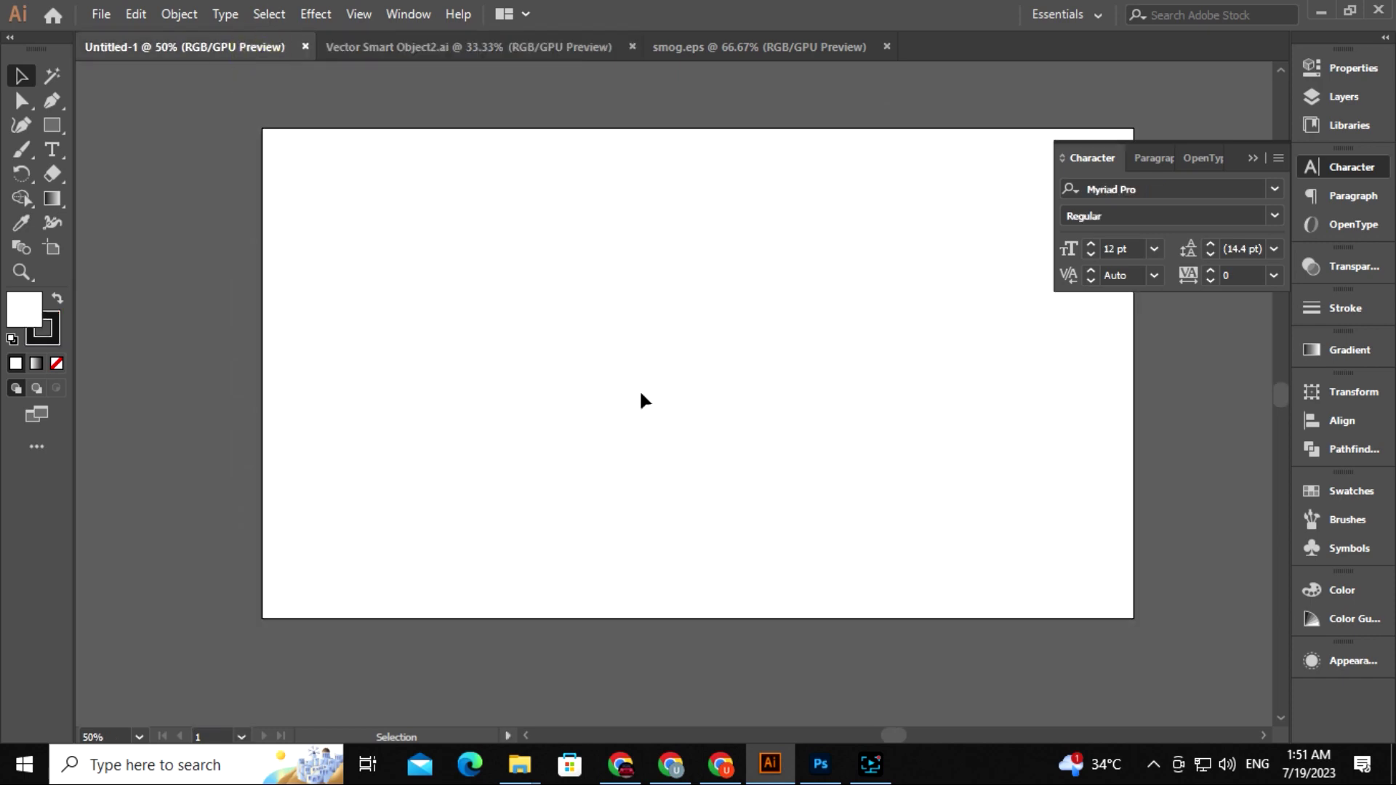
key("space")
left_click_drag(643, 398, 606, 411)
left_click(1258, 159)
left_click(821, 765)
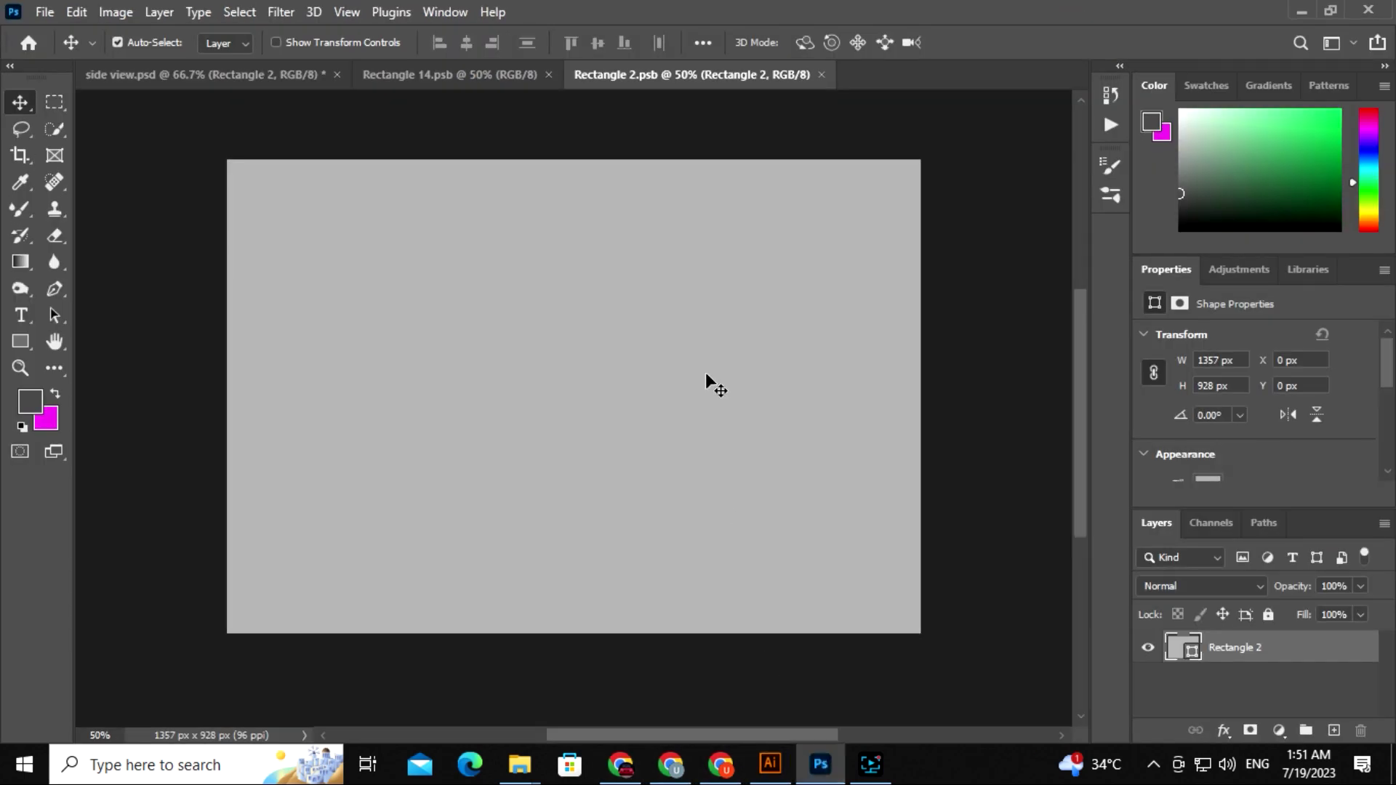
left_click_drag(705, 373, 697, 432)
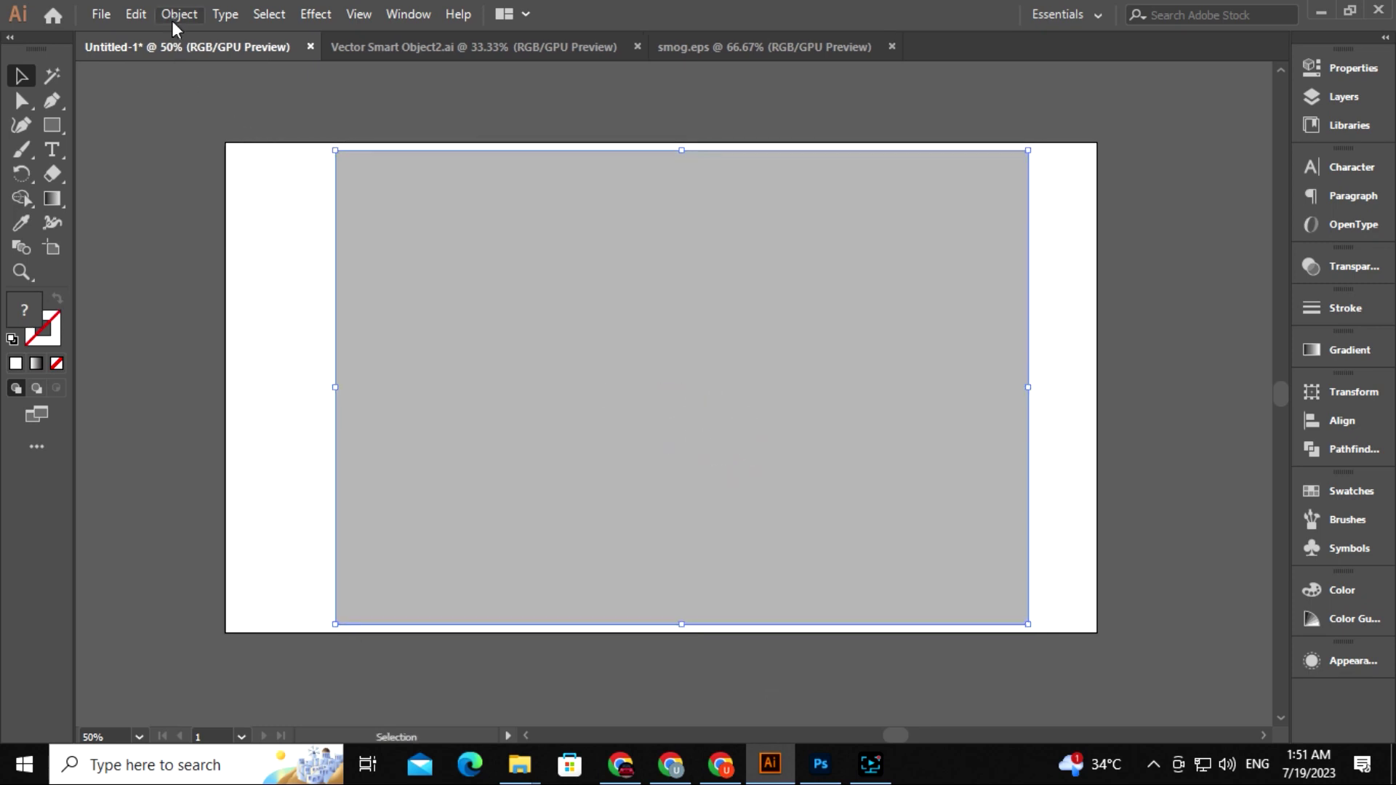
Step: Fit the Untitled-1 artboard to the bounds of the selected grey rectangle
left_click(179, 14)
mouse_move(368, 750)
left_click(552, 723)
key("space")
key("space")
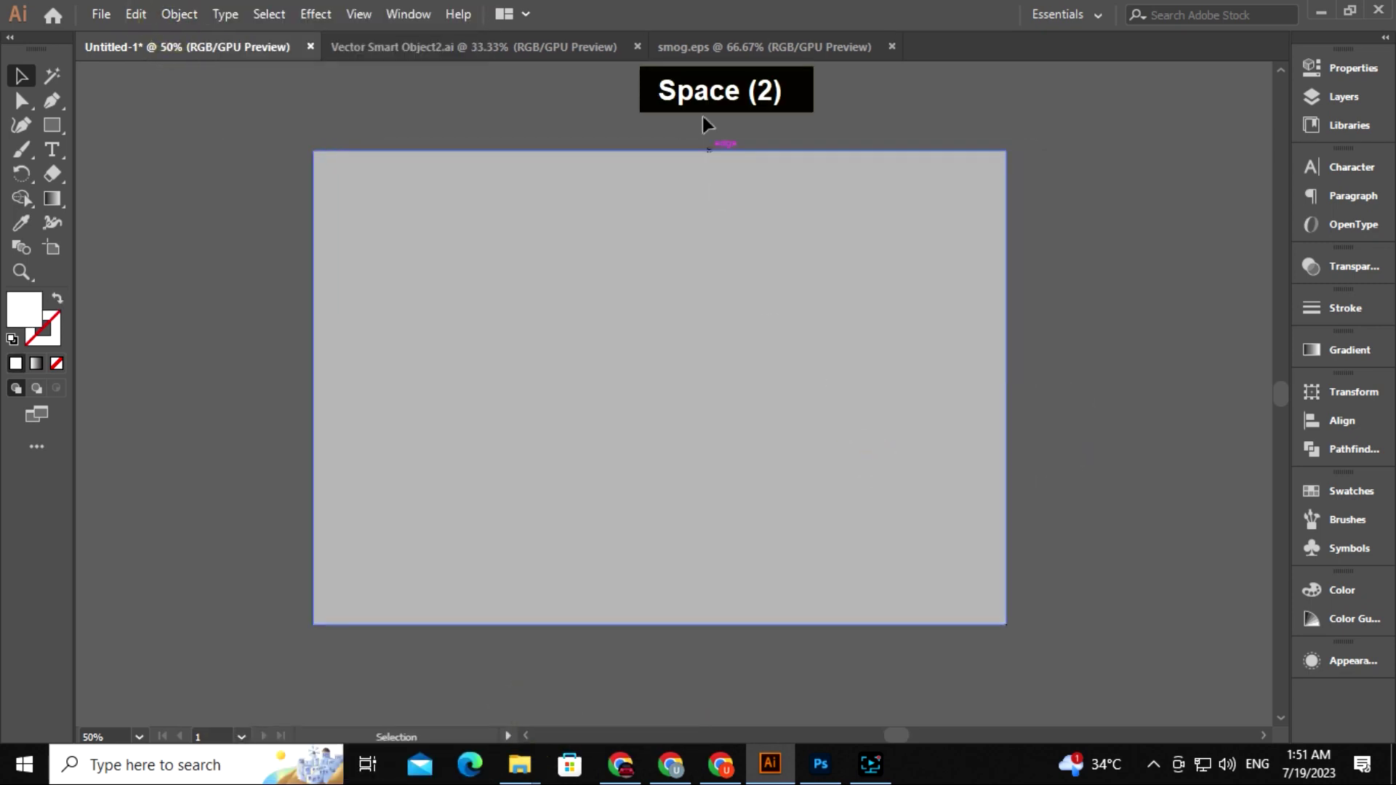
Step: Copy the bodybuilder, stripes, logo and social details from Vector Smart Object2.ai and paste them into Untitled-1
double_click(701, 46)
double_click(514, 48)
left_click_drag(293, 231, 858, 573)
key("ctrl+c")
left_click(685, 53)
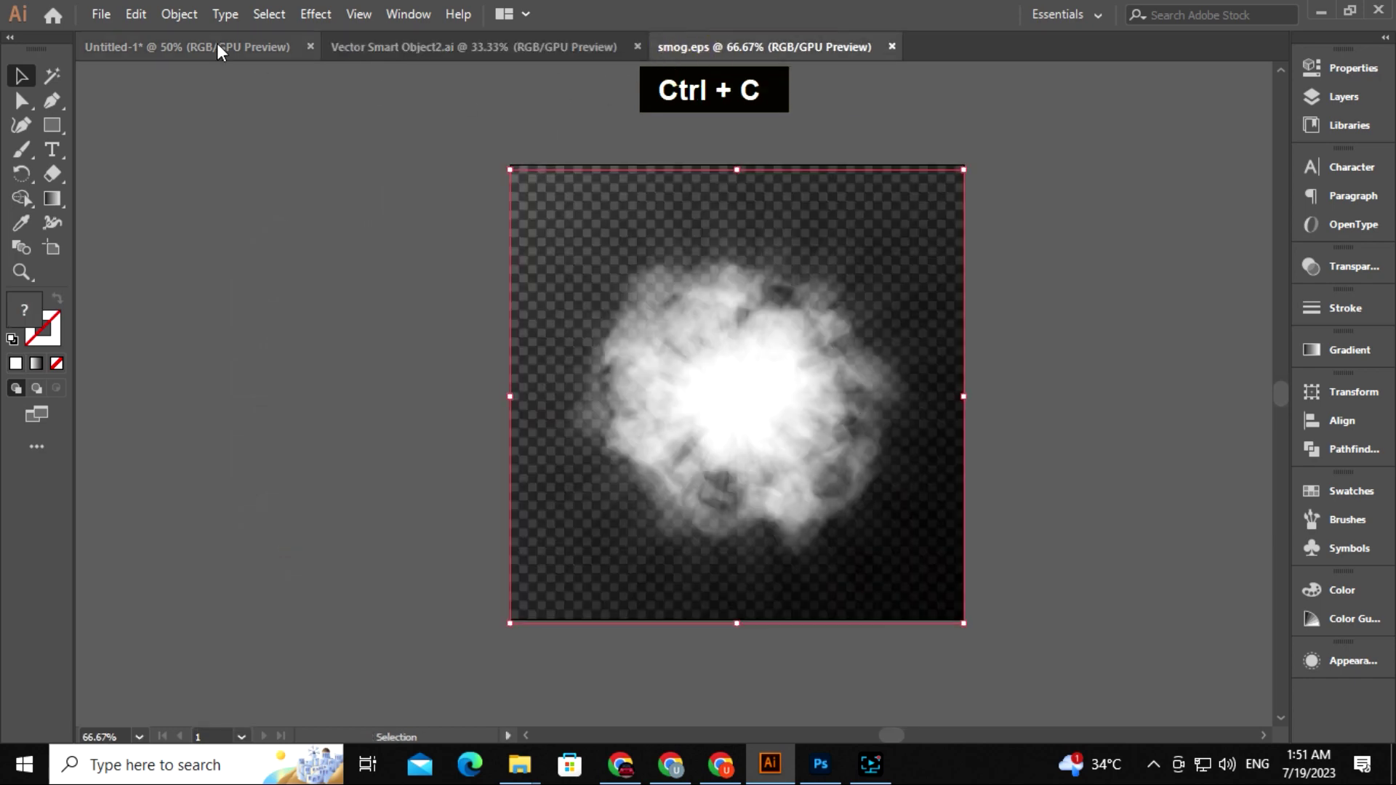
left_click(219, 51)
key("space")
left_click_drag(1053, 415, 1024, 408)
key("ctrl+v")
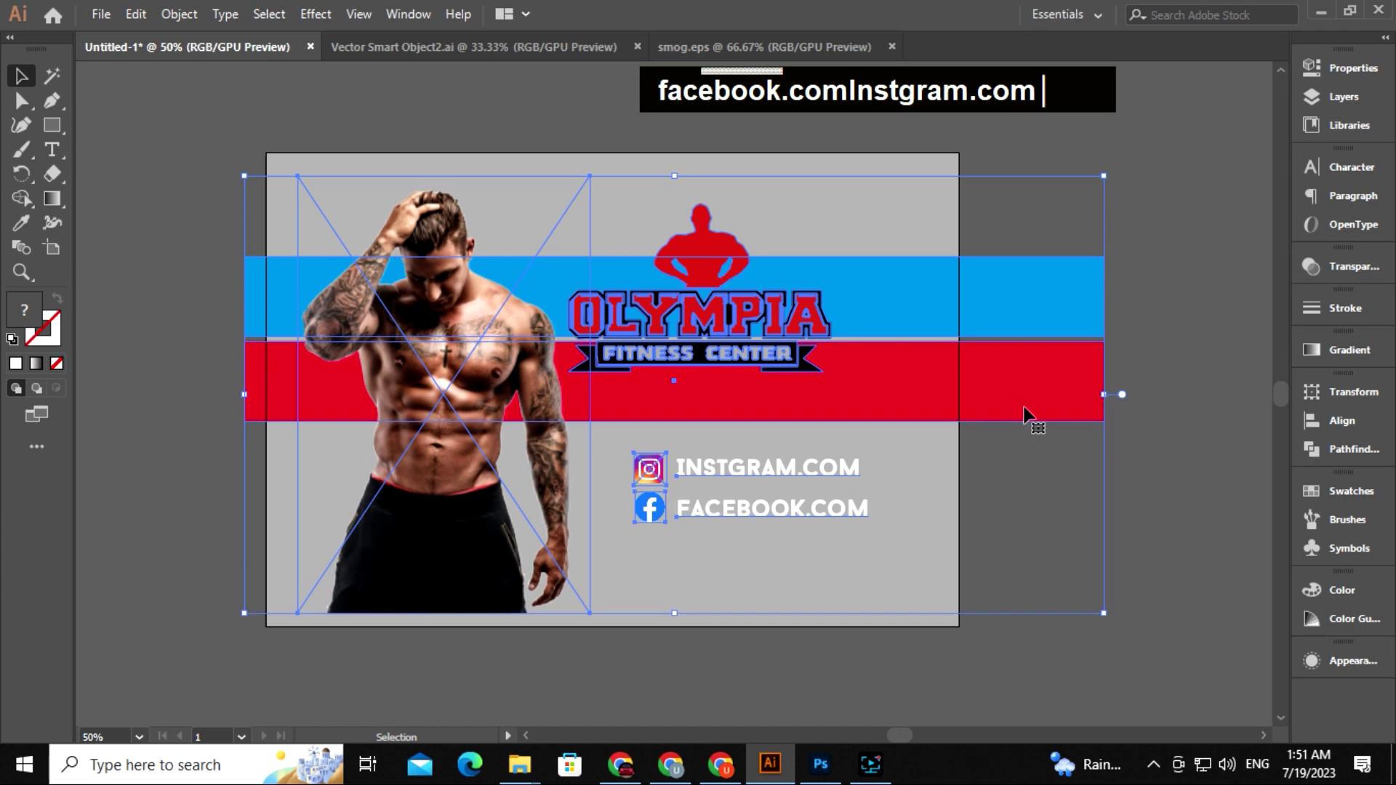
Step: Enlarge the pasted artwork proportionally from its centre until the bodybuilder reaches the artboard's bottom edge, and lock the grey background rectangle
left_click_drag(1102, 614, 1128, 627)
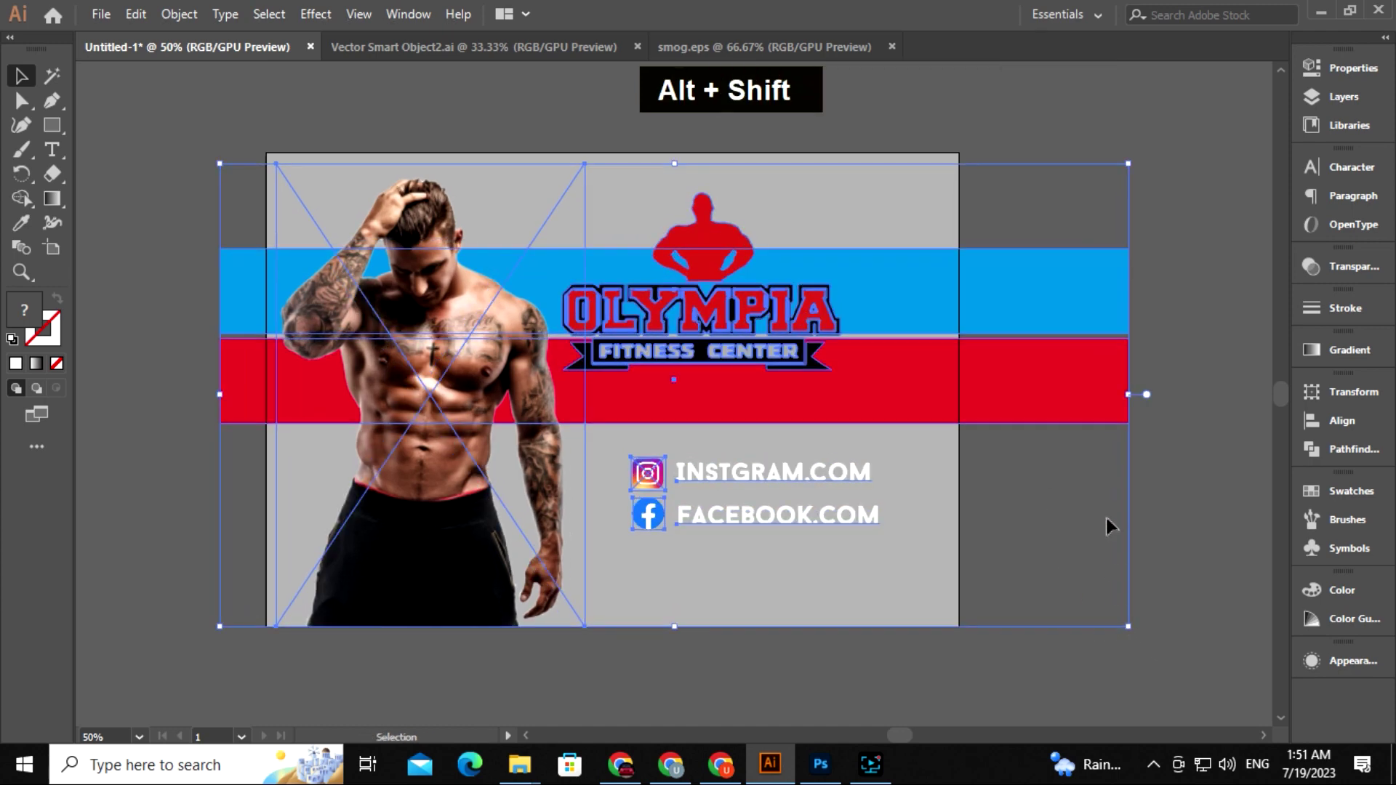
left_click(1157, 488)
left_click(337, 225)
left_click_drag(180, 146, 961, 630)
key("ctrl+2")
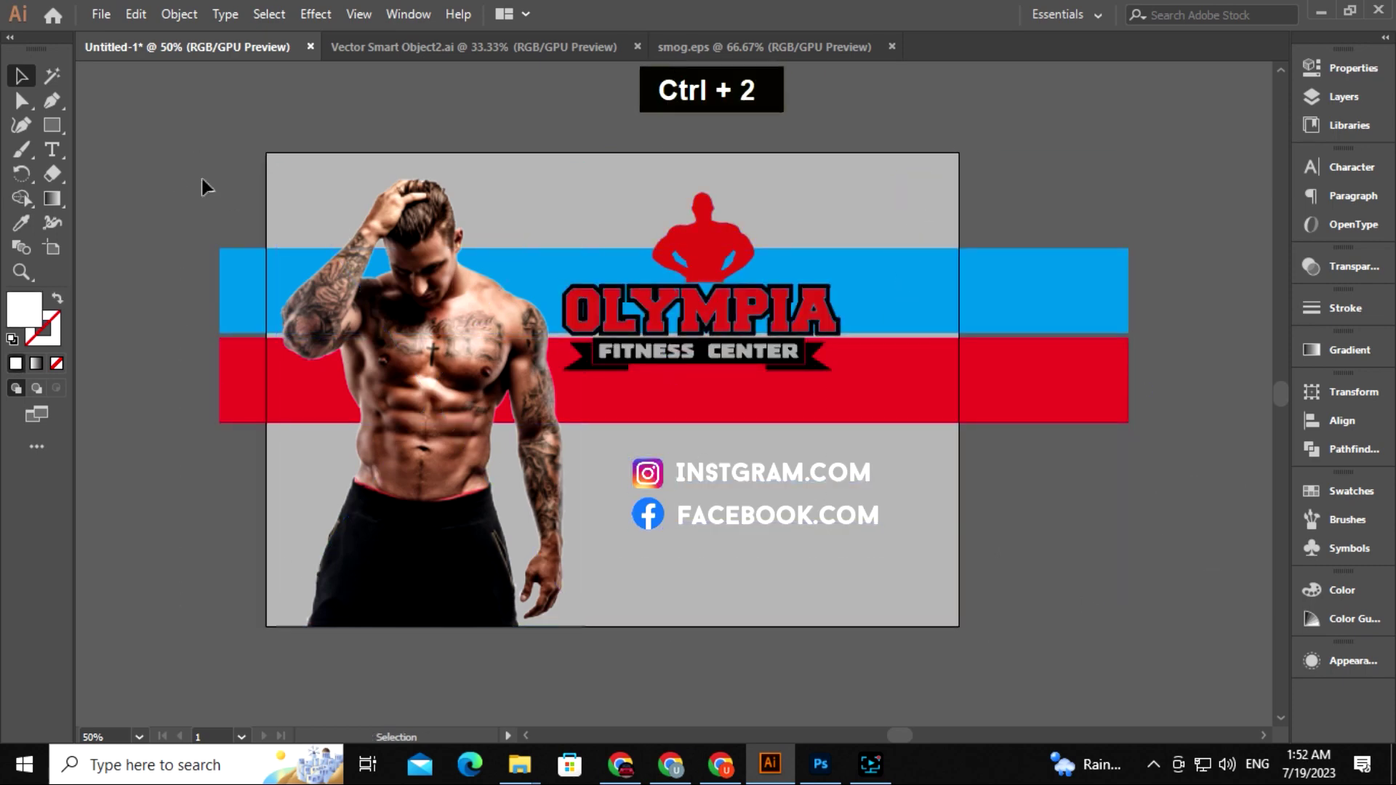
Step: Shift all the unlocked artwork slightly to the right on the artboard
key("ctrl+a")
key("shift+Right")
key("shift+Right")
key("shift+Right")
key("shift+Right")
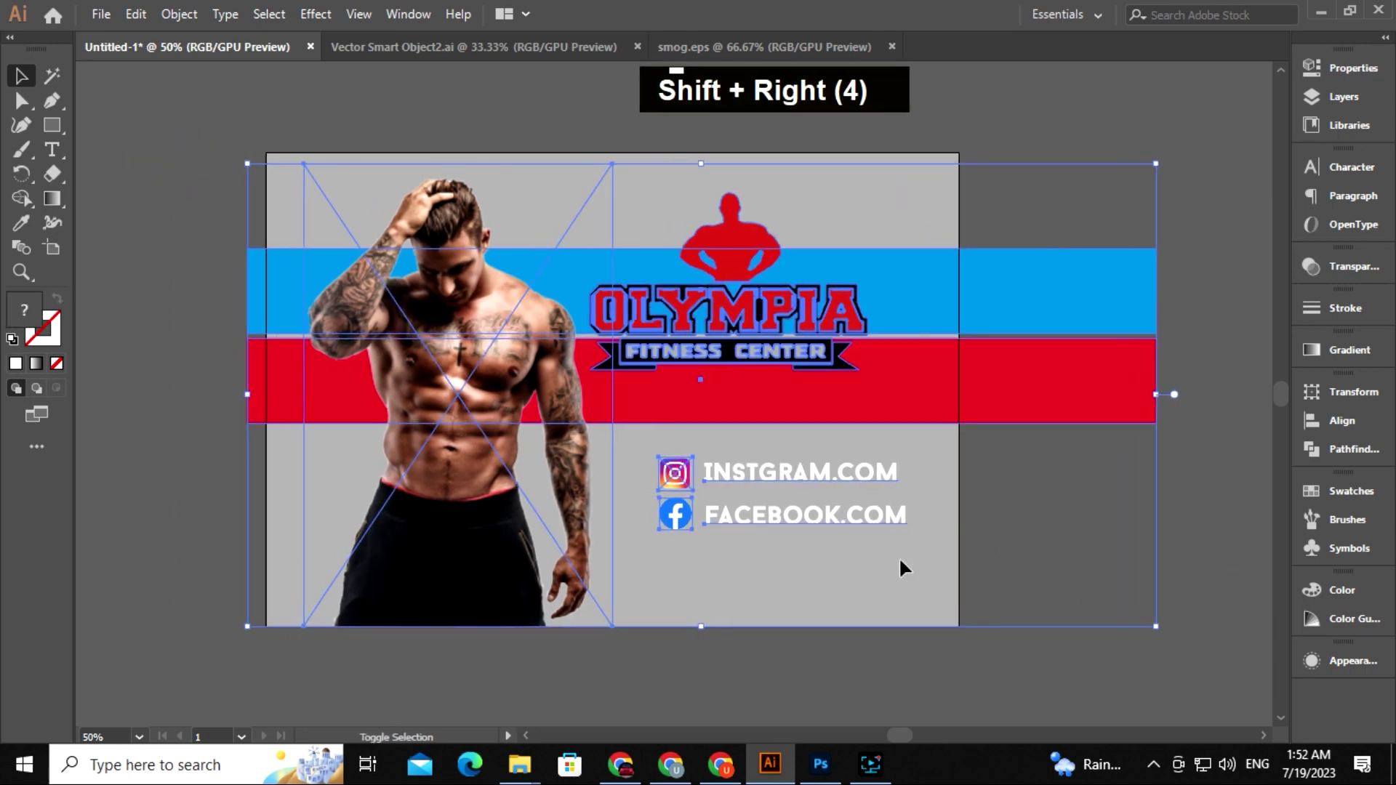
left_click(1189, 560)
key("space")
left_click_drag(957, 543, 967, 554)
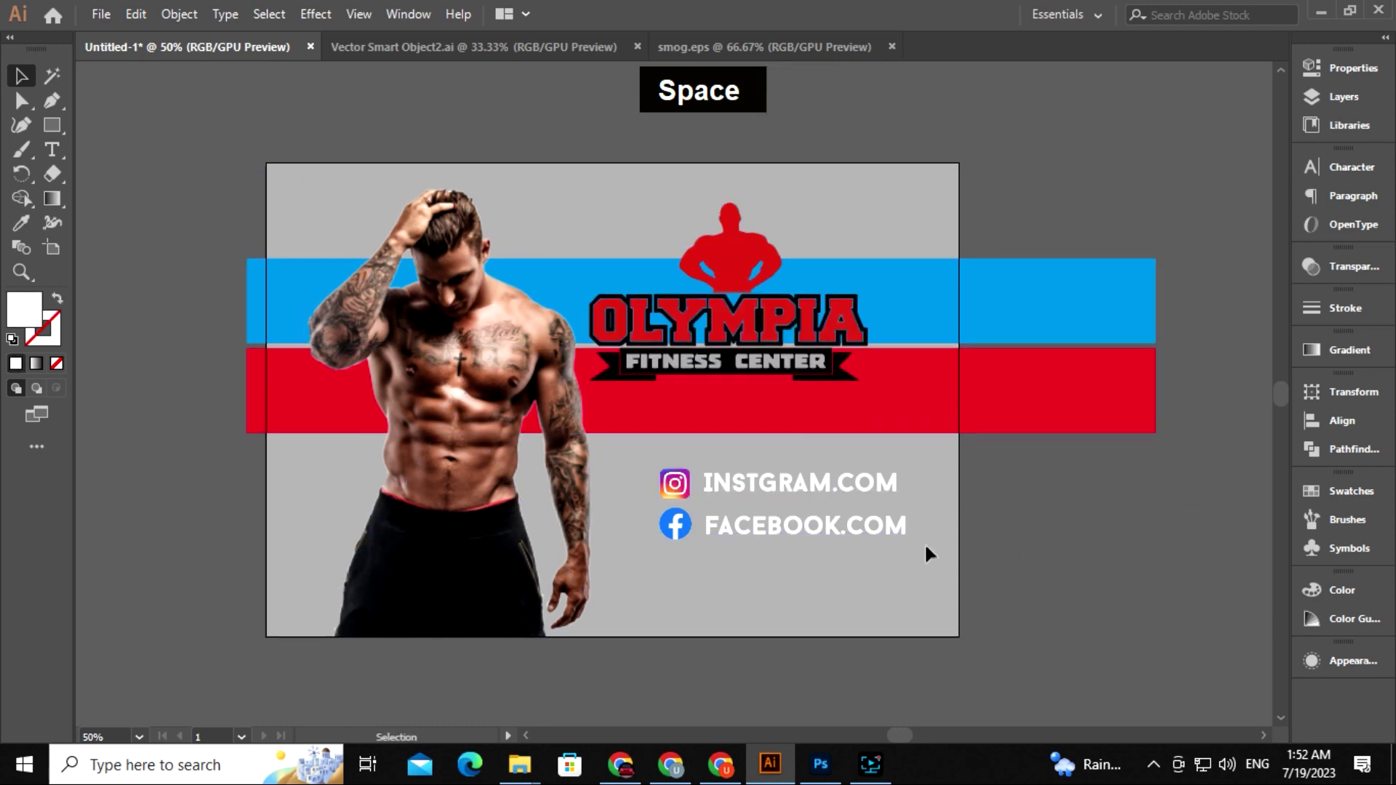
left_click(1145, 653)
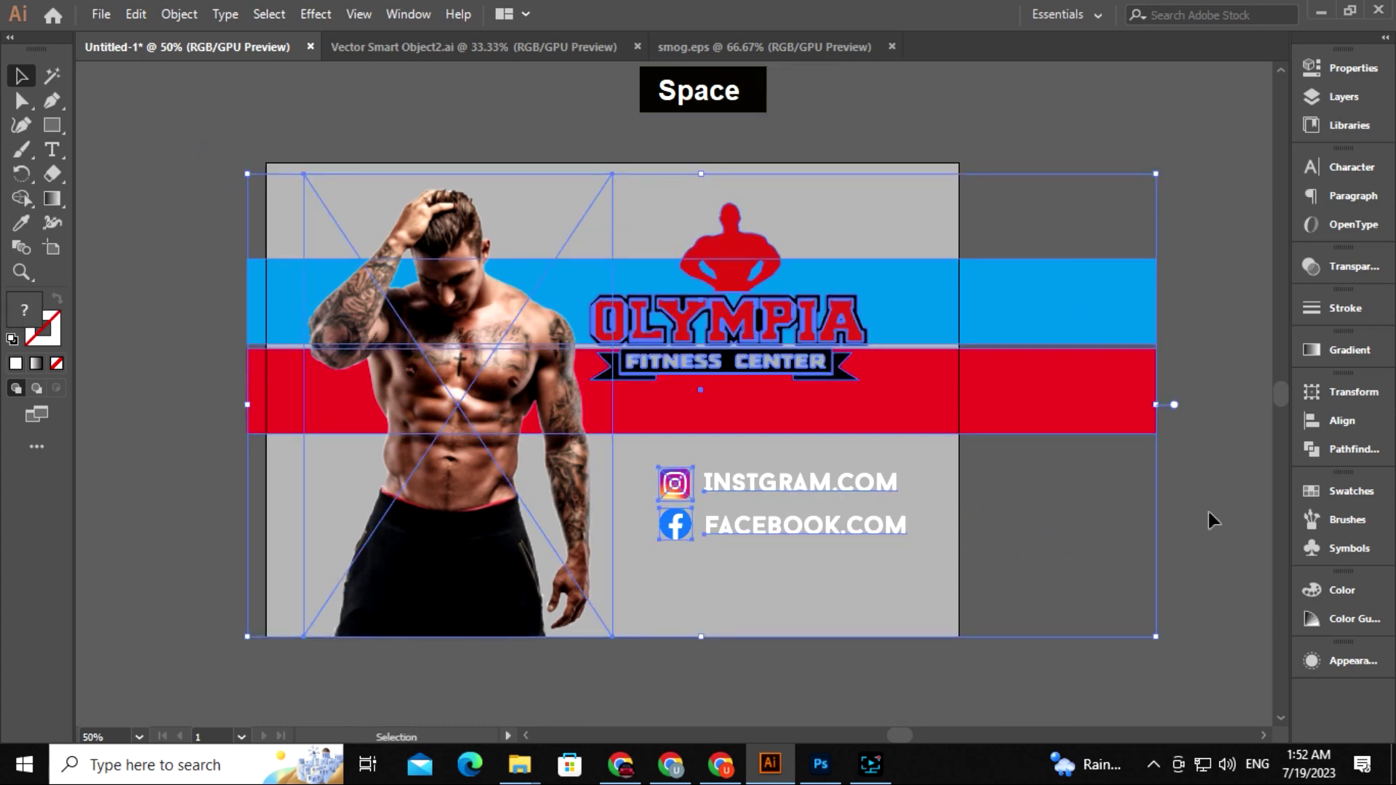
Step: Shorten the blue and red stripes together so both ends align with the artboard's side edges
left_click(1085, 386)
left_click(1082, 325, "shift")
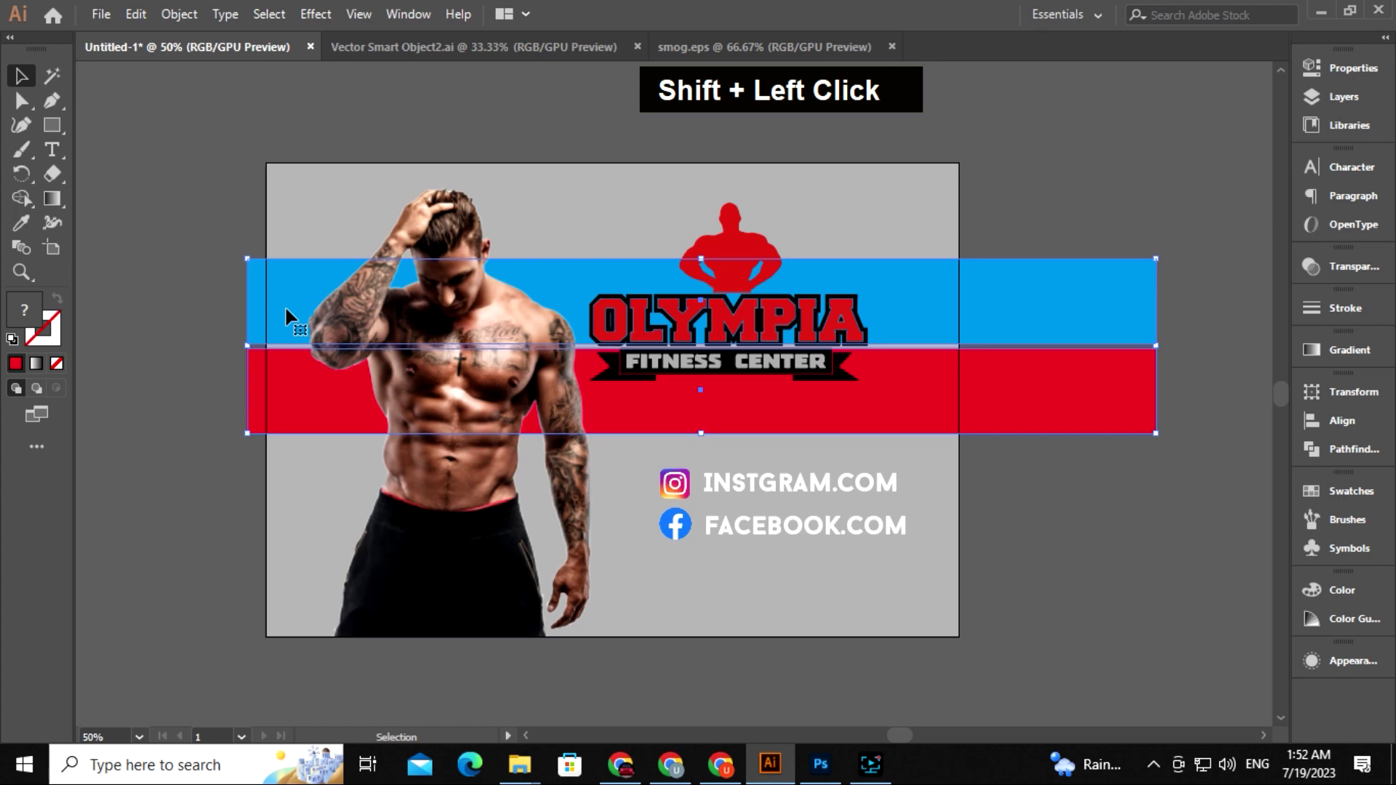
left_click_drag(1155, 346, 960, 347)
left_click_drag(248, 345, 266, 347)
left_click(227, 328)
key("space")
left_click_drag(637, 501, 648, 473)
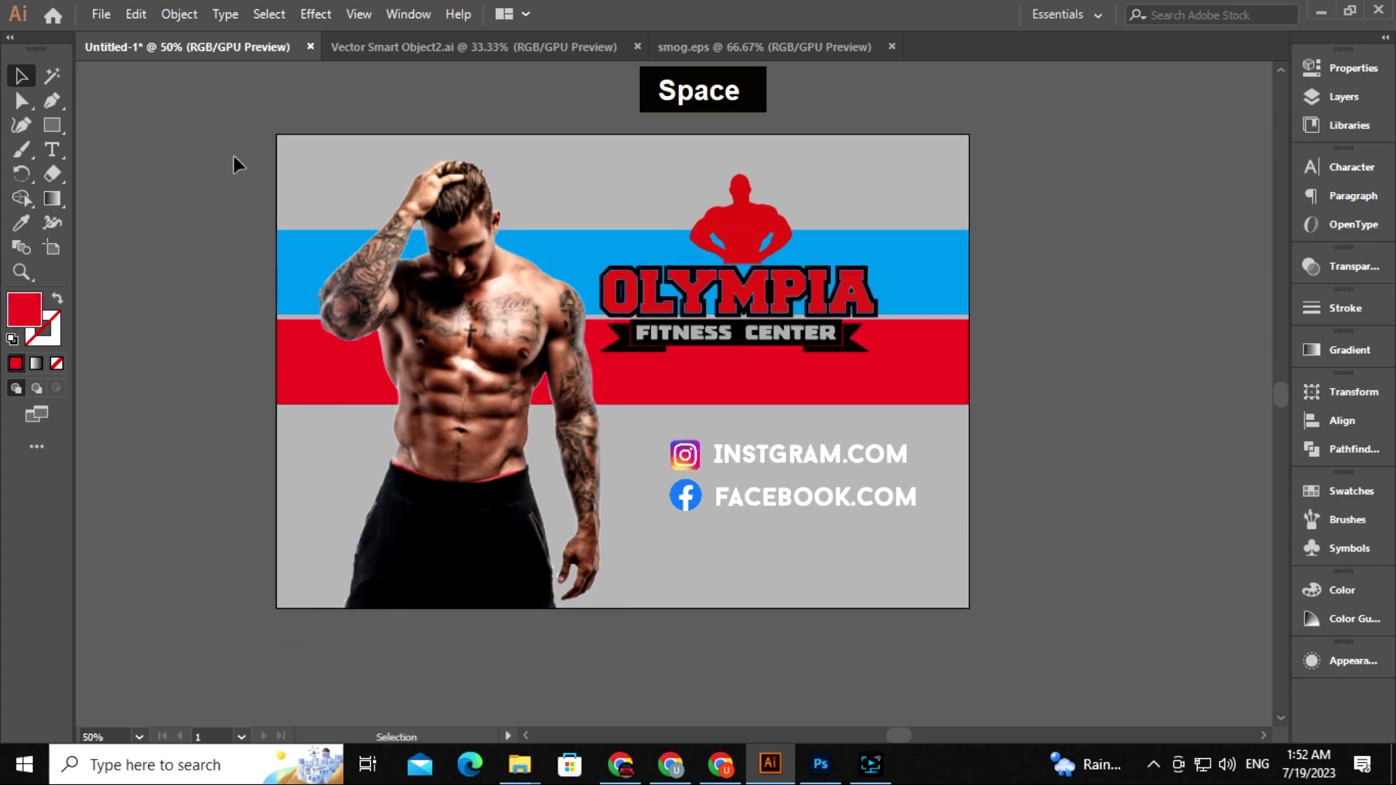
Step: Copy the complete artwork and paste it as a smart object into Rectangle 2.psb in Photoshop
left_click_drag(233, 163, 1012, 594)
key("ctrl+c")
left_click(820, 764)
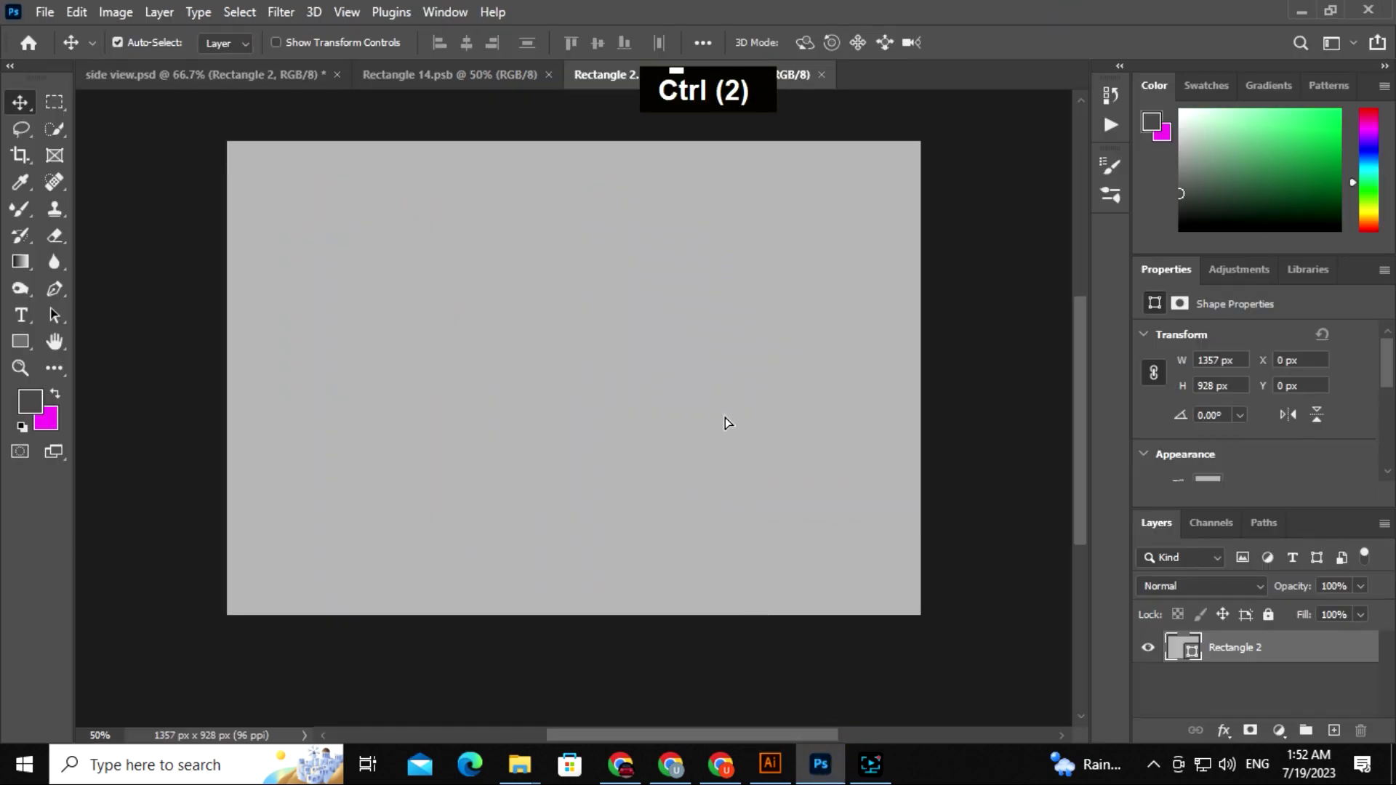
key("ctrl+v")
left_click(860, 586)
key("ctrl+v")
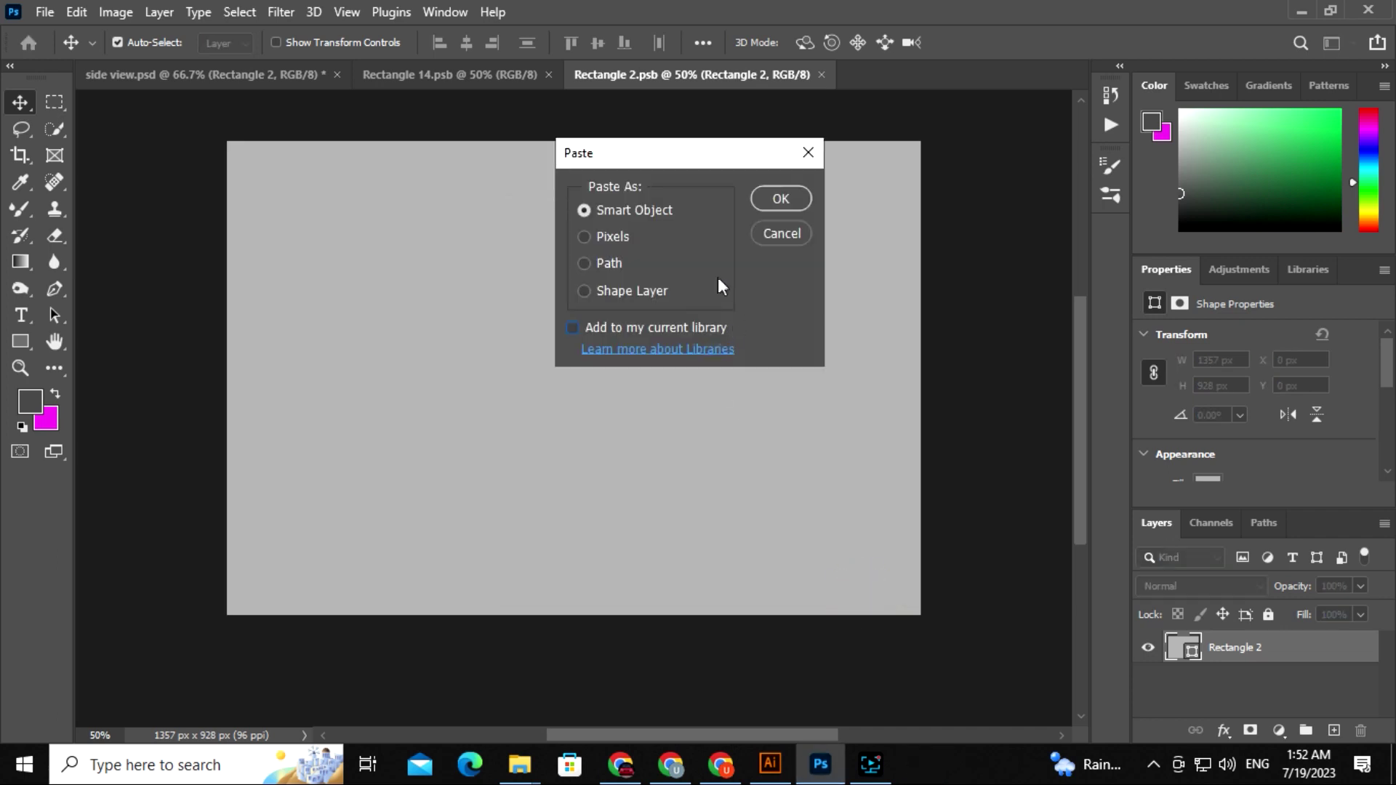
left_click(779, 199)
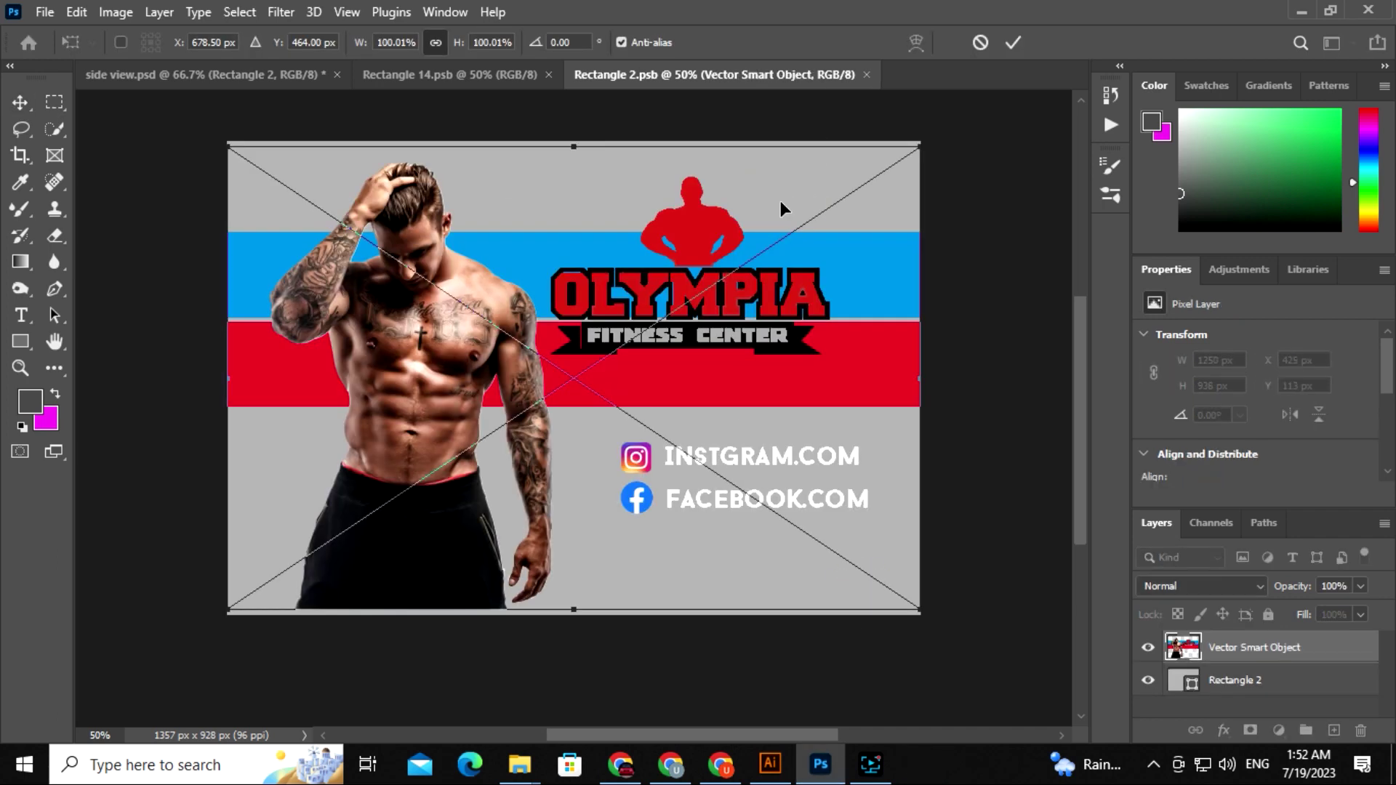
Step: Move the pasted artwork down until the bodybuilder meets the canvas's bottom edge, and apply the placement
key("Down")
key("Down")
key("Down")
key("Down")
key("Down")
key("Down")
key("Down")
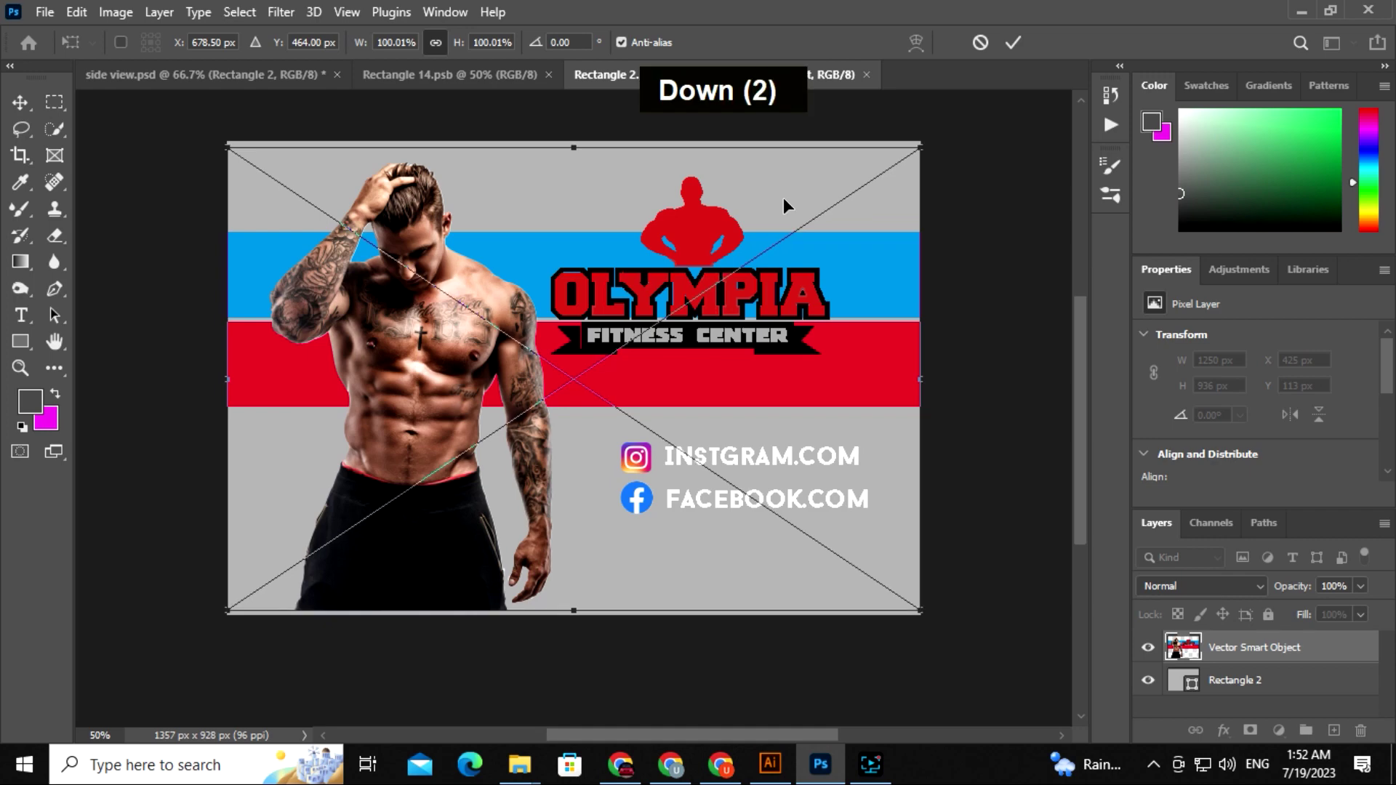
key("Down")
key("Down")
left_click(1014, 43)
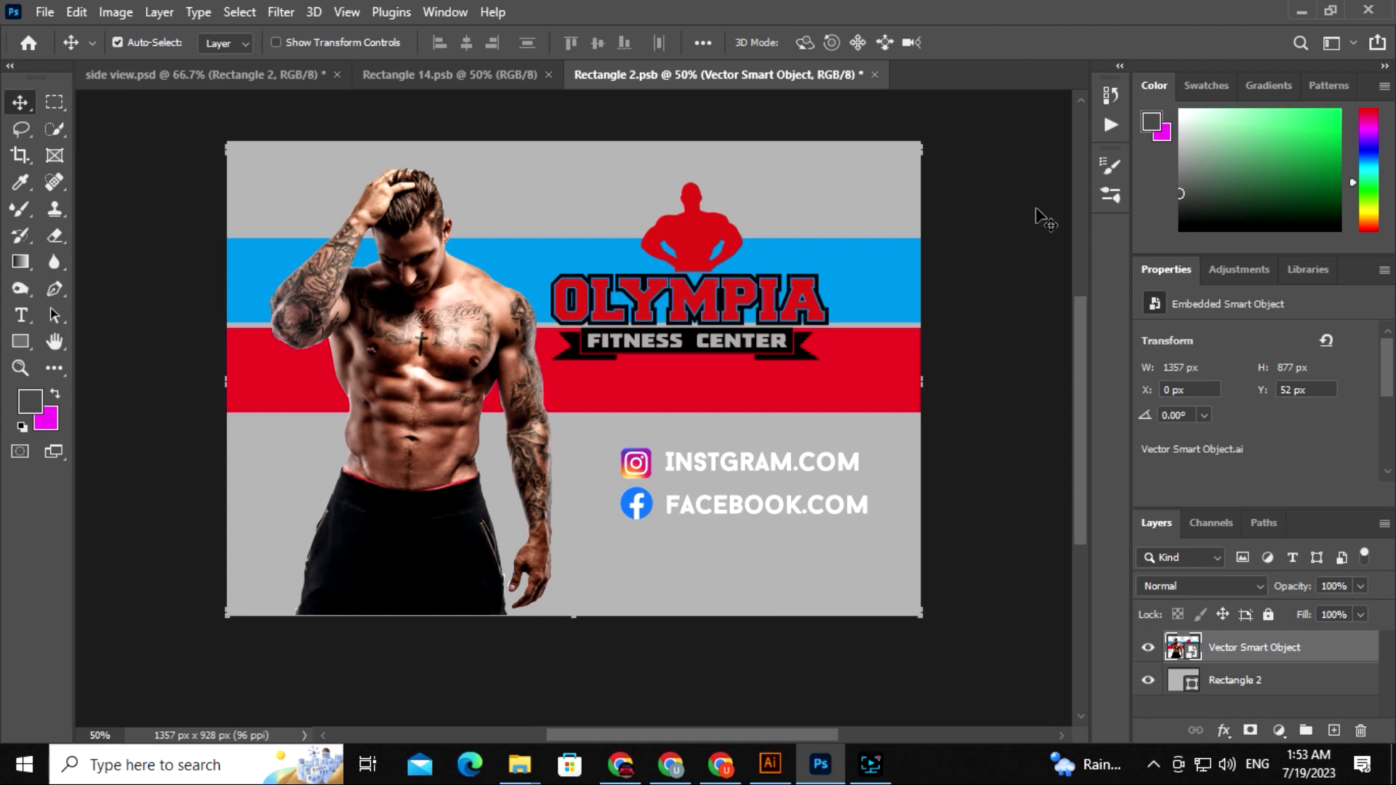
Step: Fill the Rectangle 2 background with the dark grey used in Rectangle 14.psb and save Rectangle 2.psb
left_click(507, 75)
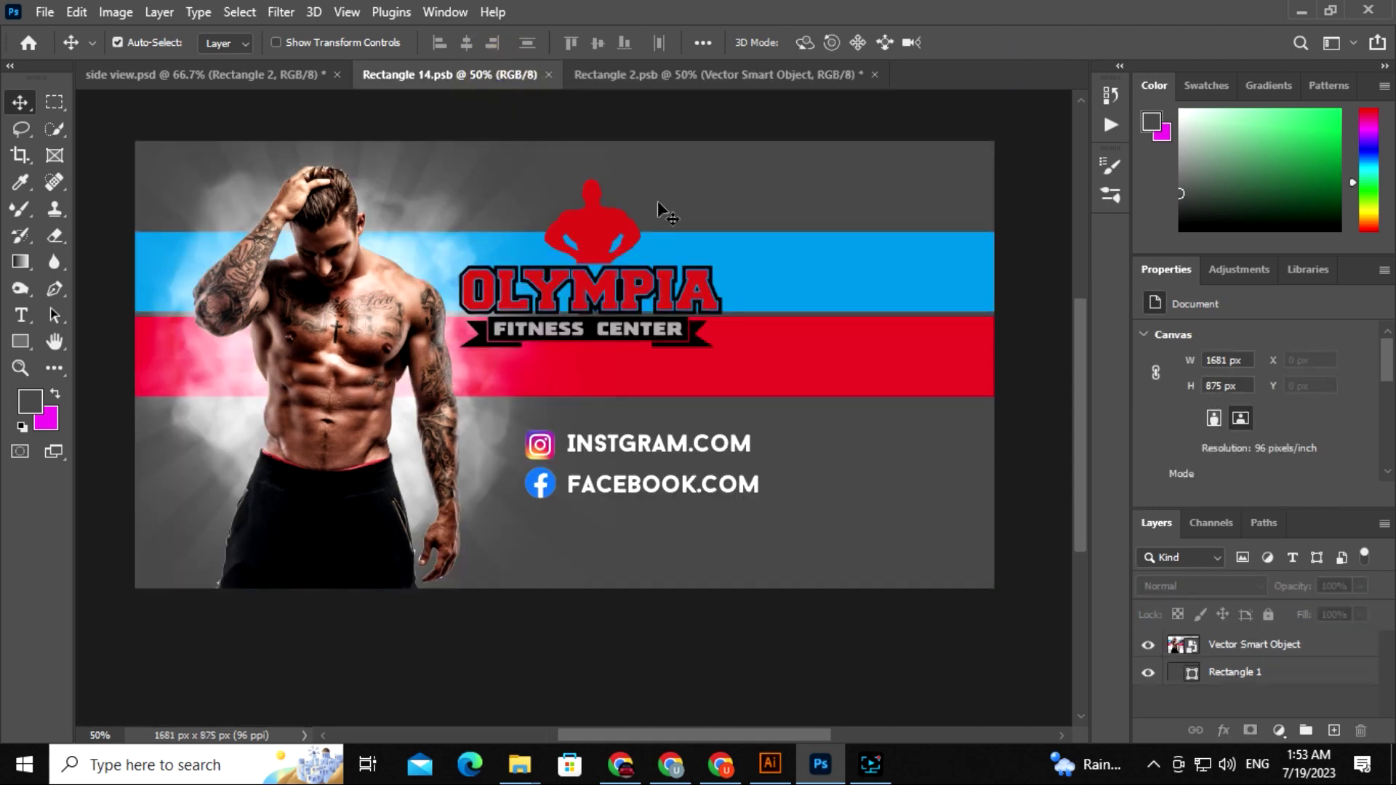
double_click(29, 404)
double_click(1112, 486)
key("ctrl+c")
left_click(1204, 153)
left_click(906, 76)
left_click(847, 189)
key("alt+BackSpace")
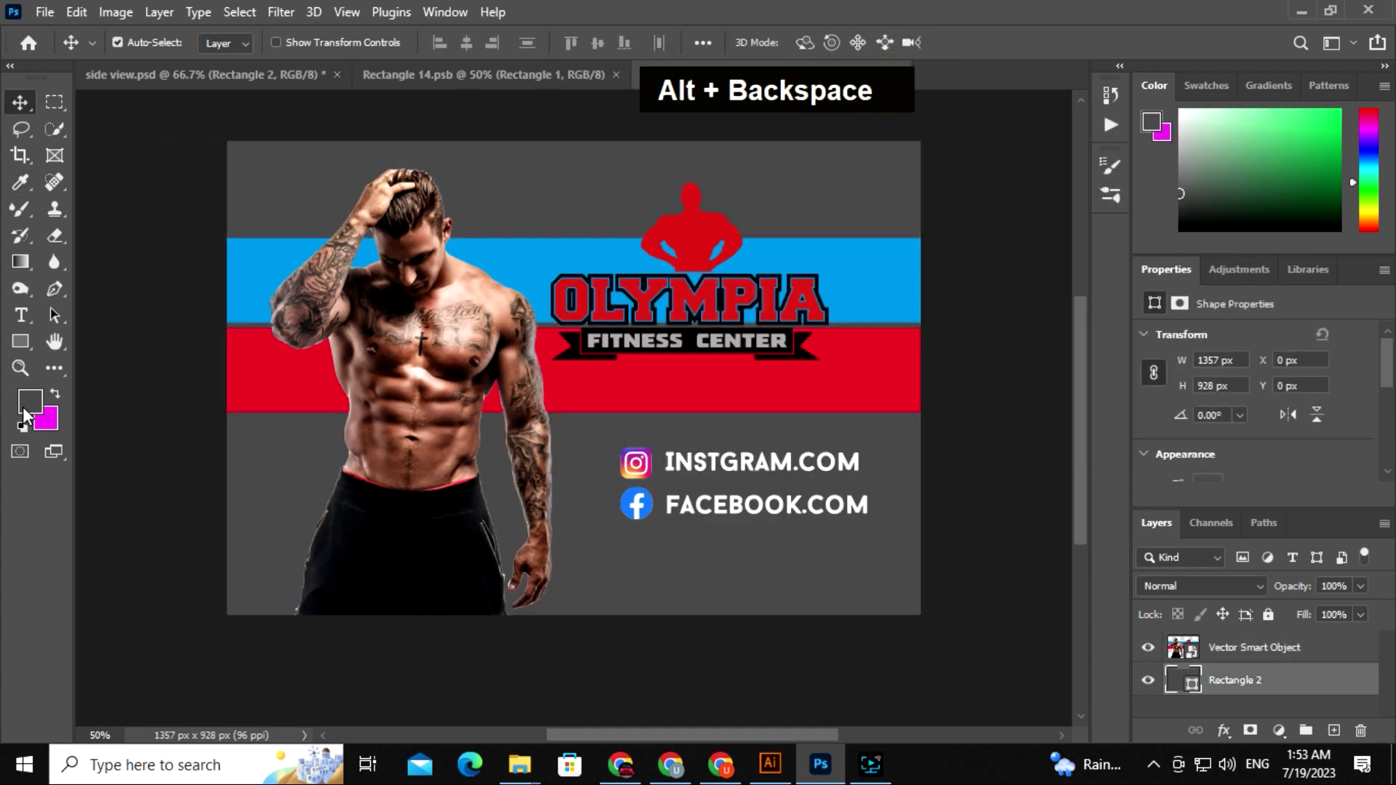
left_click(971, 263)
key("ctrl+s")
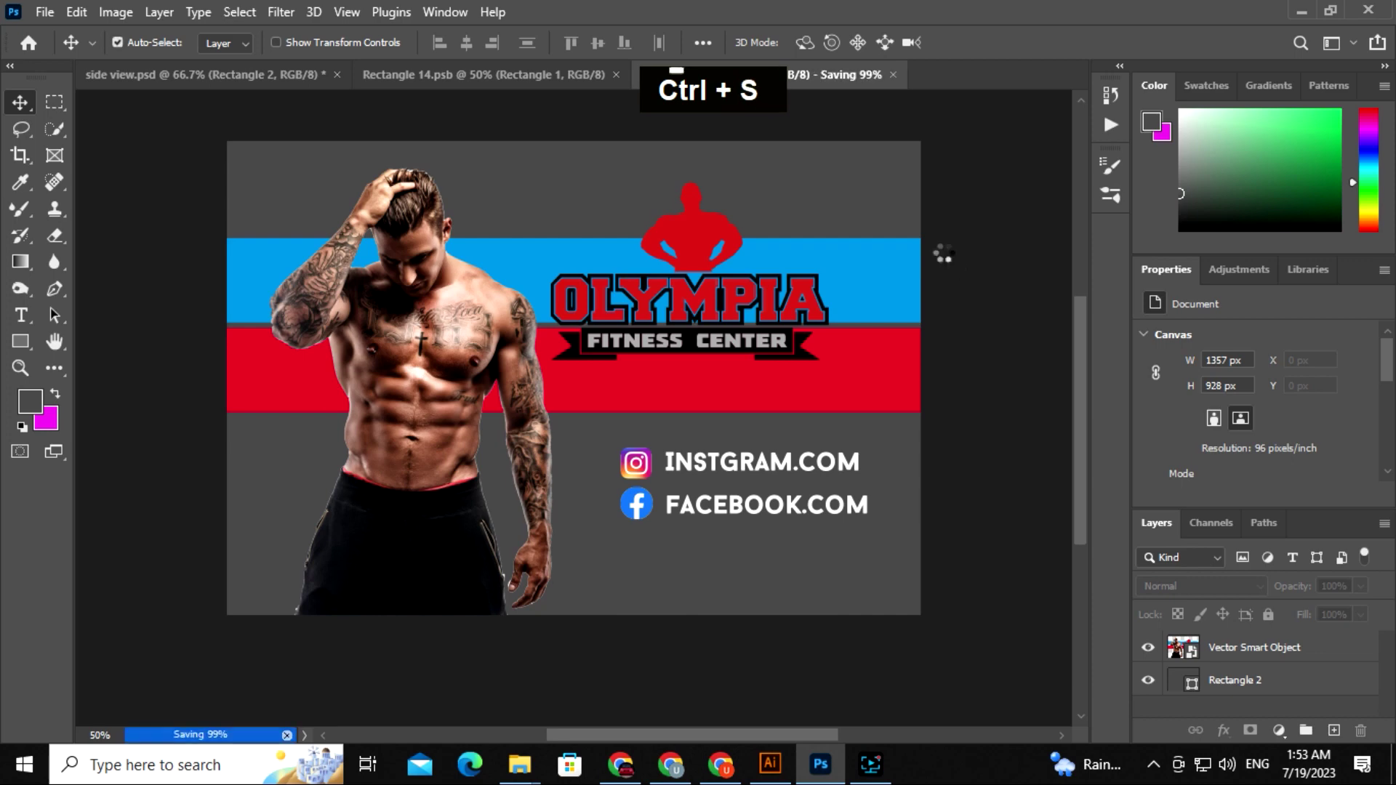
Step: Set the Shape 2 rear panel layer in side view.psd to the Multiply blend mode
left_click(170, 75)
left_click(1236, 677)
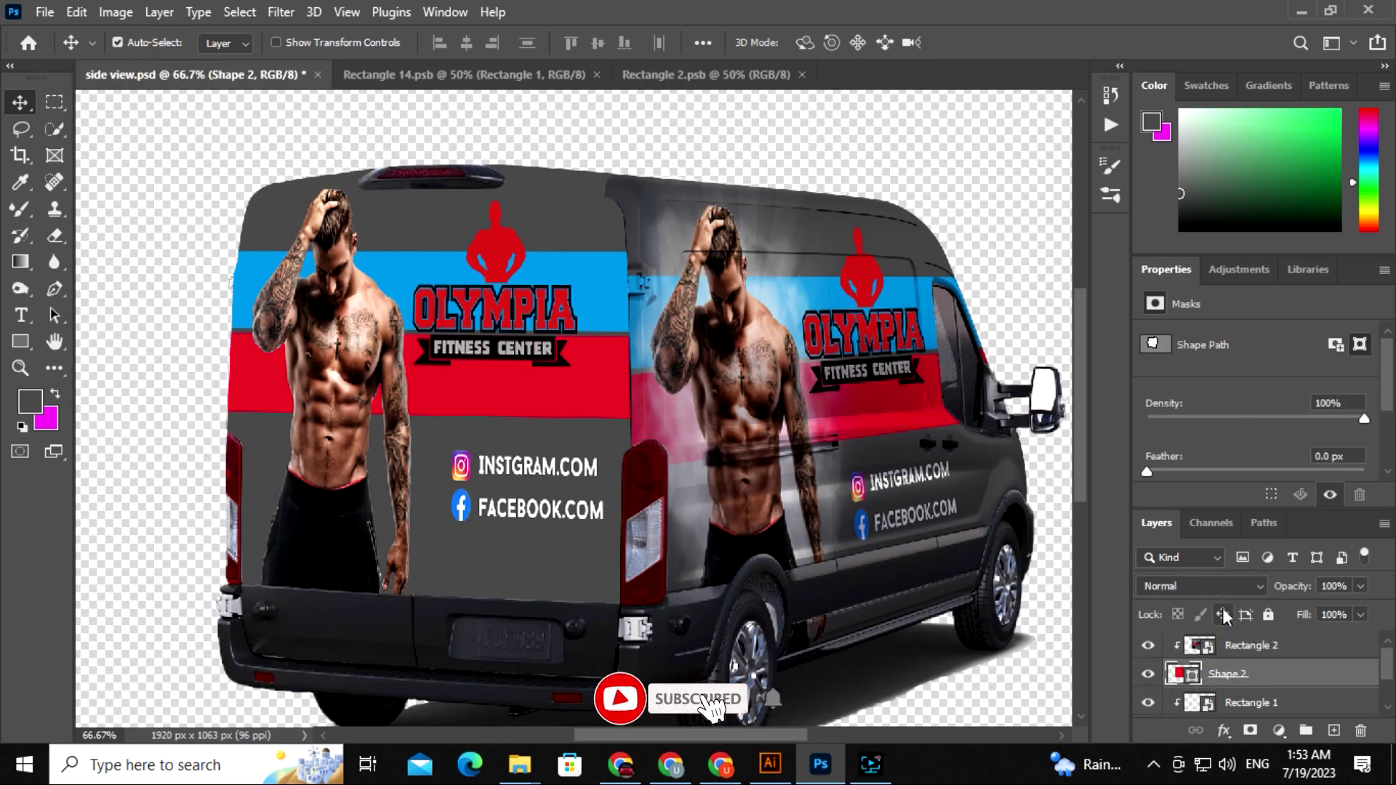
left_click(1262, 588)
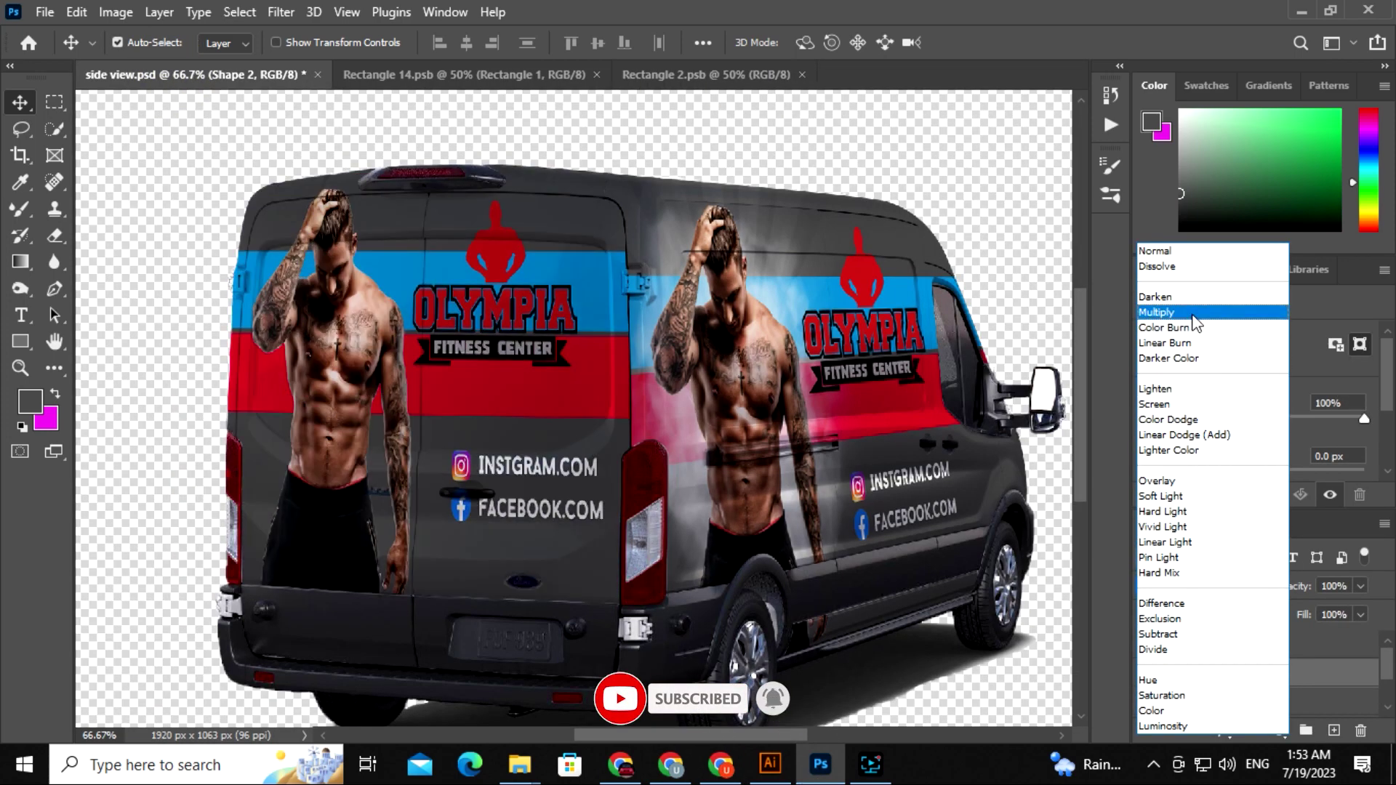
left_click(1193, 319)
key("space")
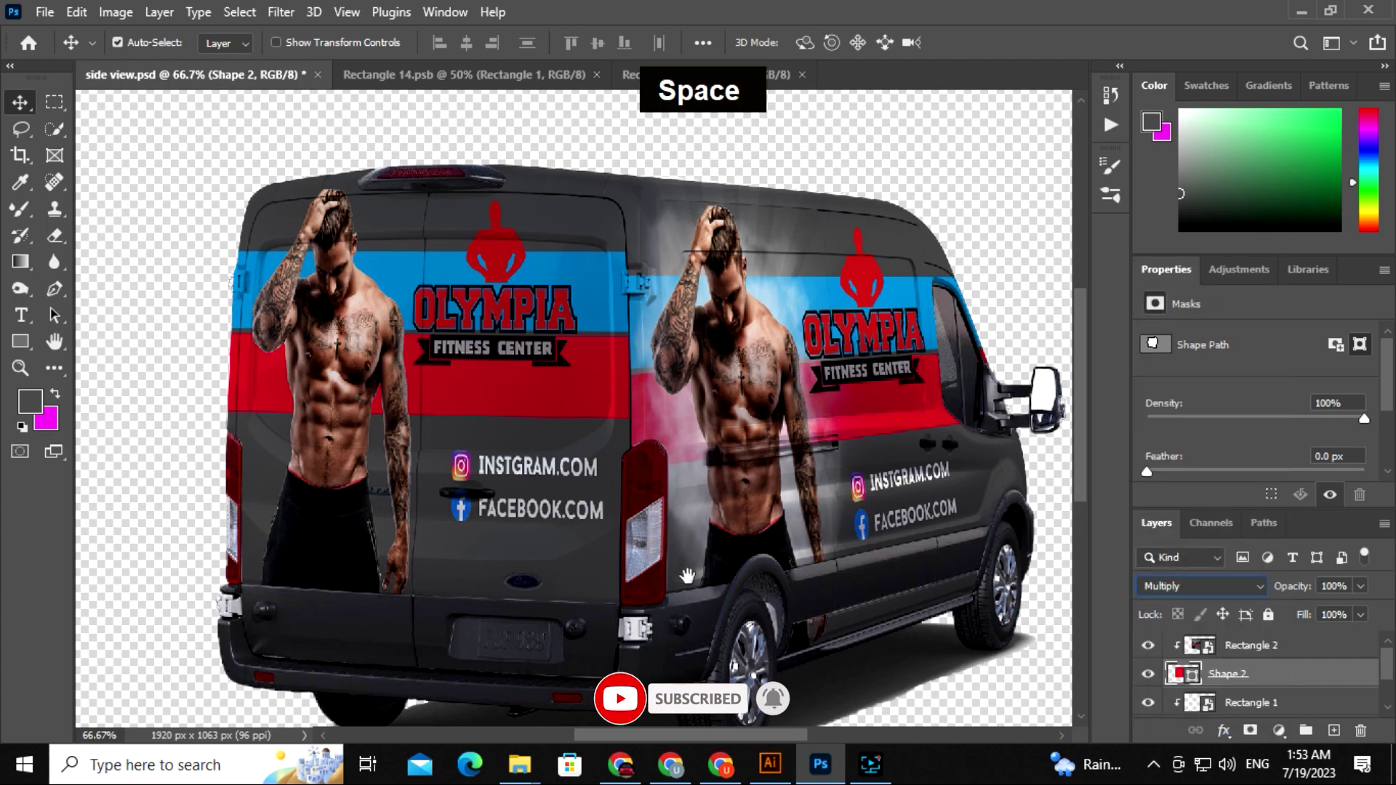
left_click_drag(637, 212, 623, 198)
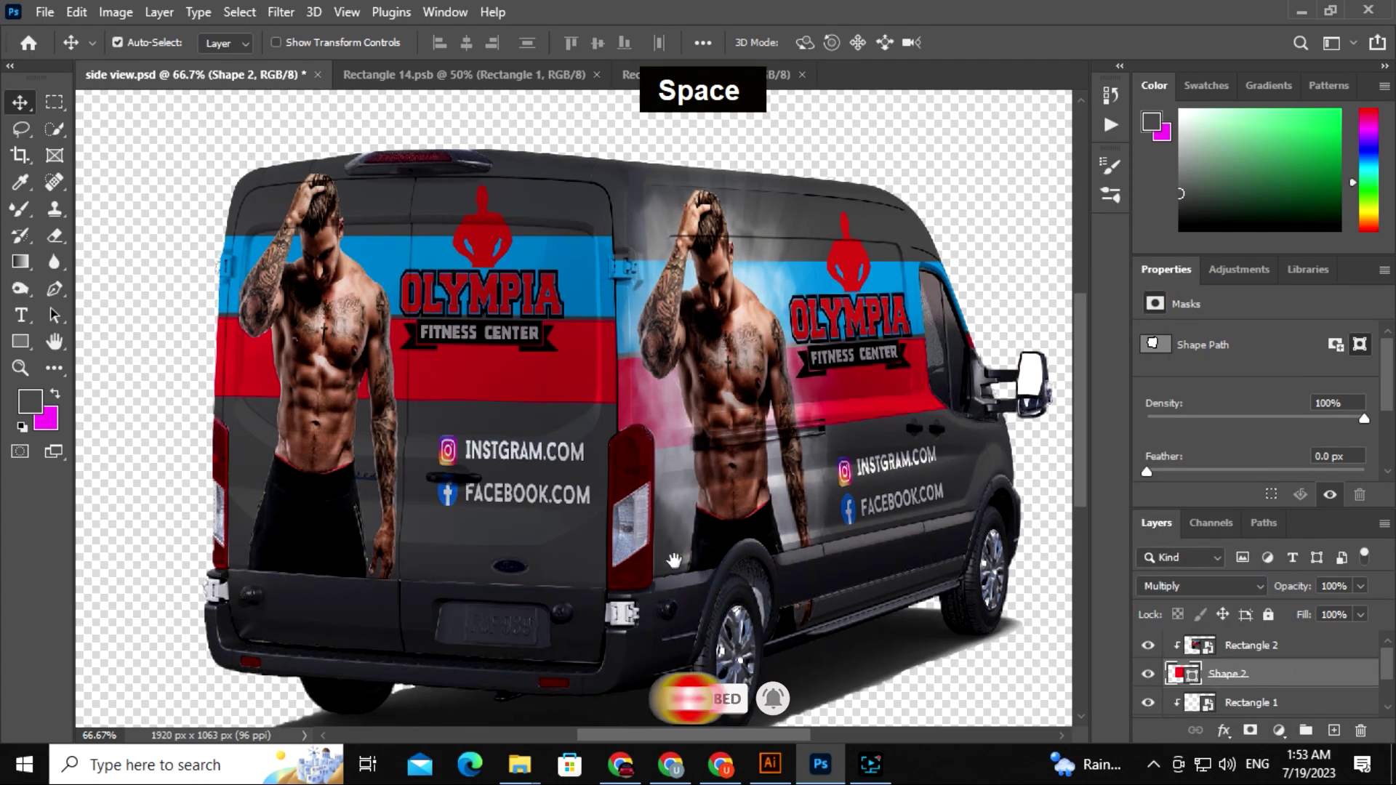
Step: Move the artwork in Rectangle 2.psb down to line up the rear stripes with the side stripes, save it and return to side view.psd
left_click(776, 86)
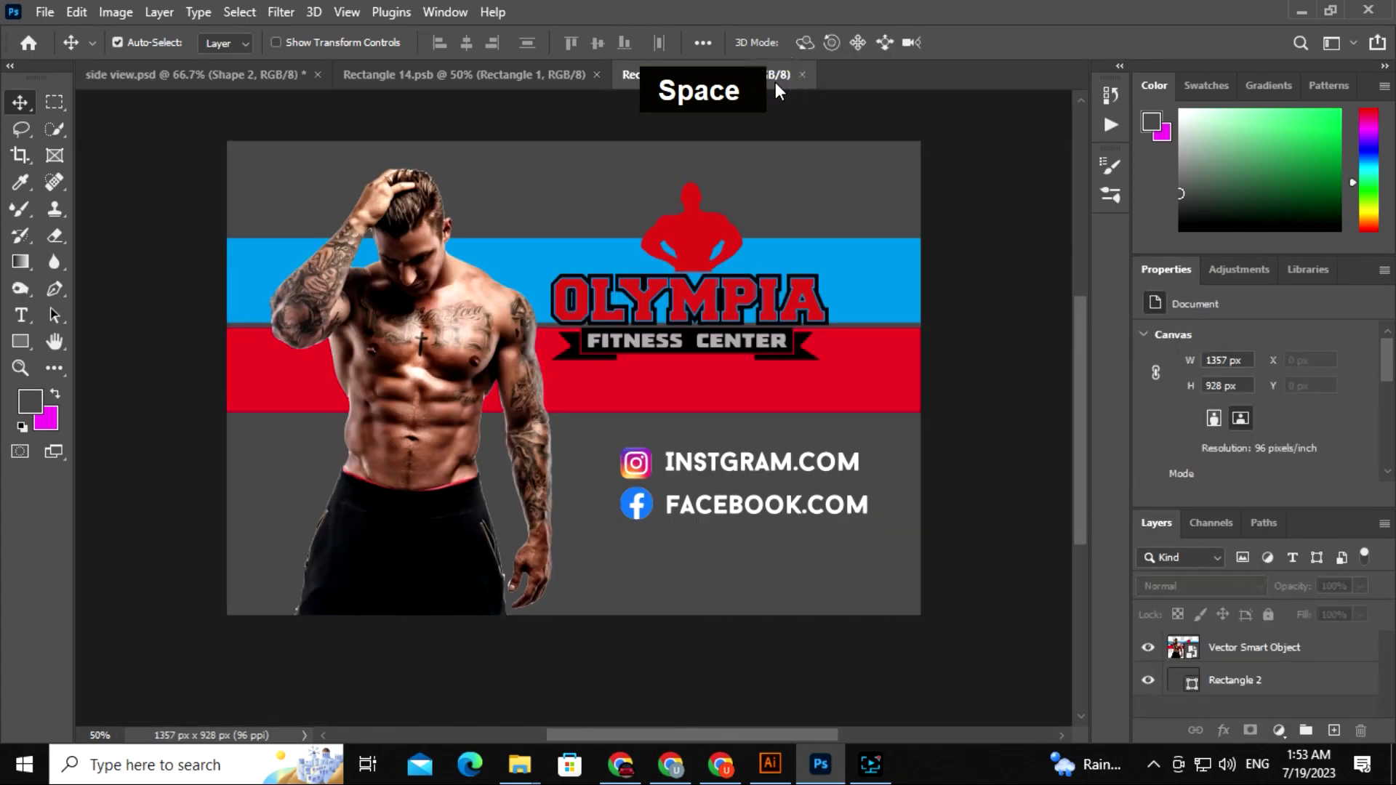
left_click(836, 256)
key("Down")
key("Down")
key("Down")
key("Down")
key("Down")
key("Down")
key("Down")
key("Down")
key("Down")
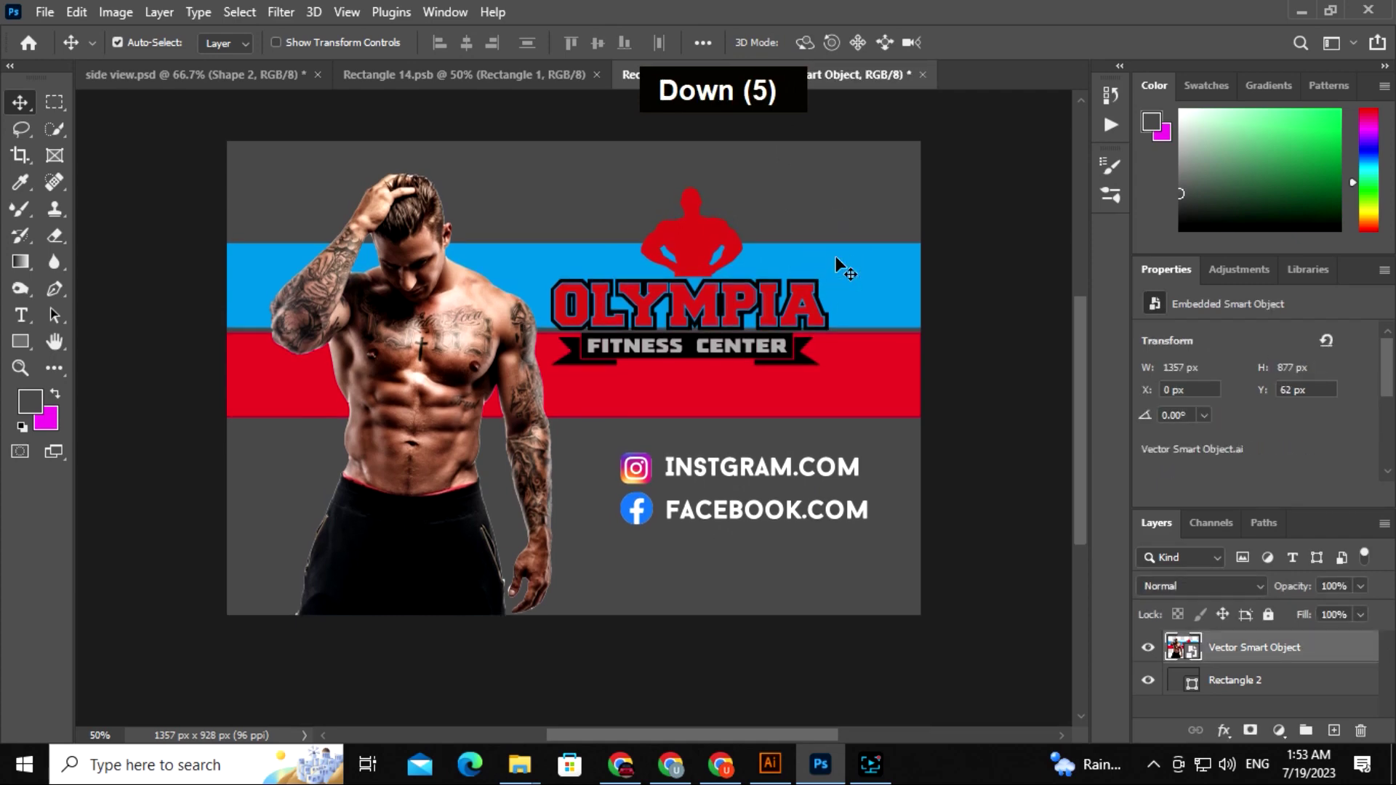
left_click(1004, 315)
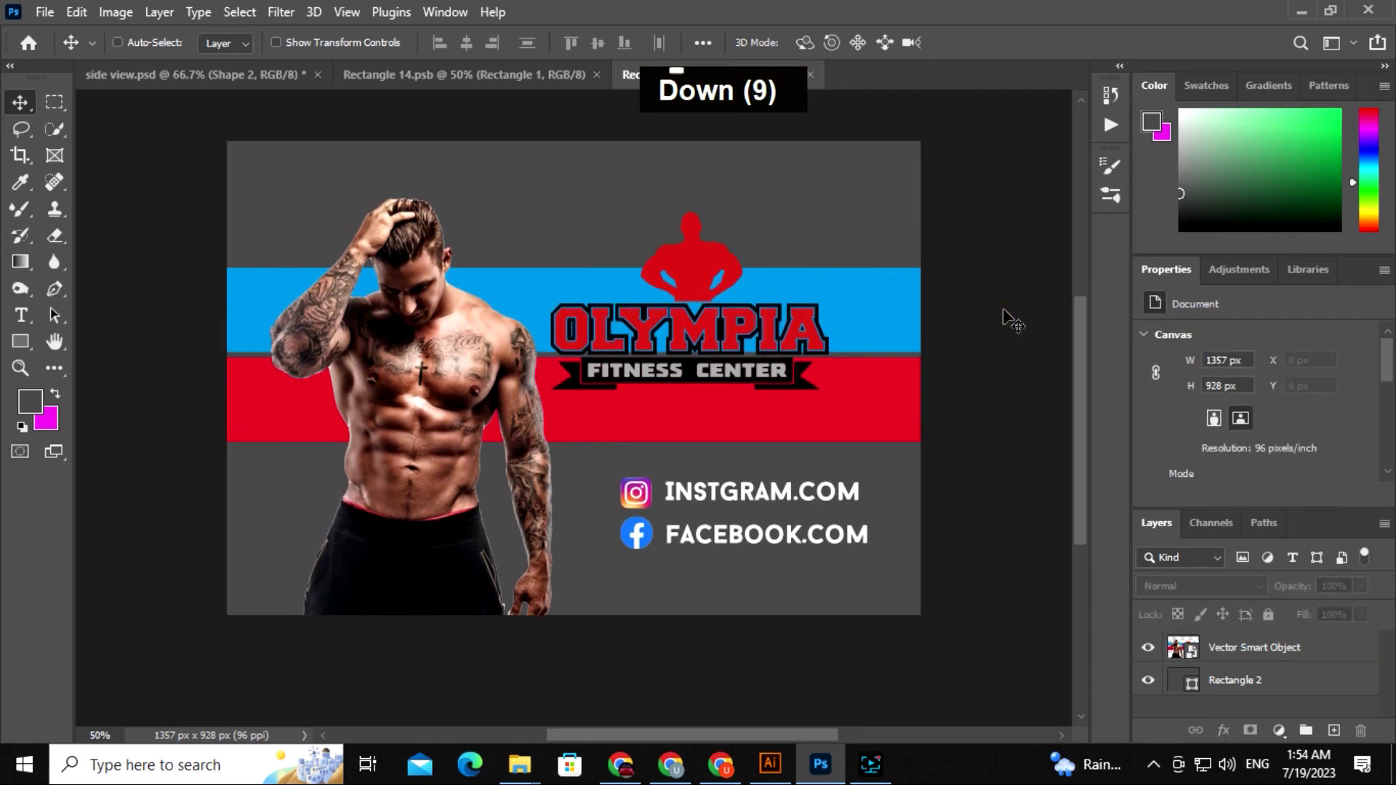
key("ctrl+s")
left_click(221, 80)
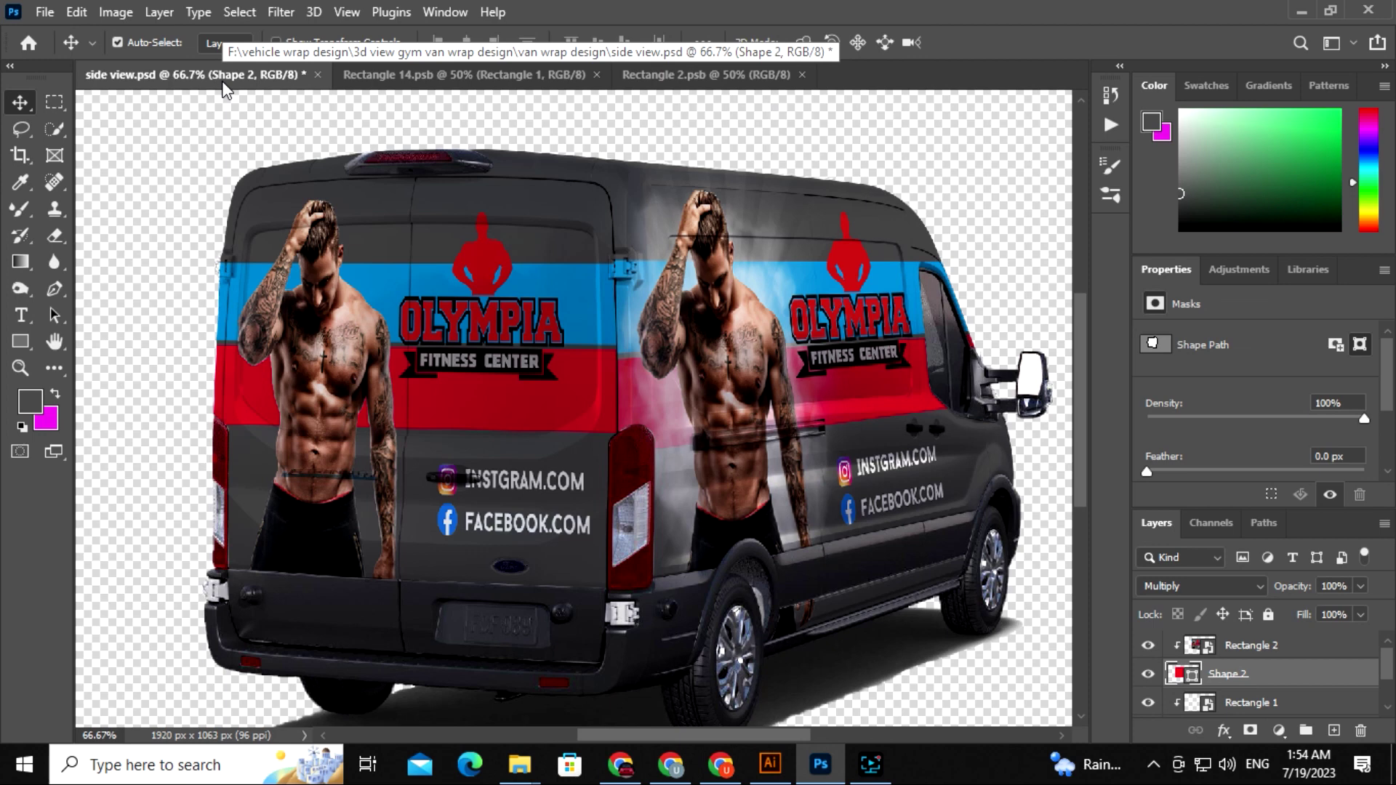
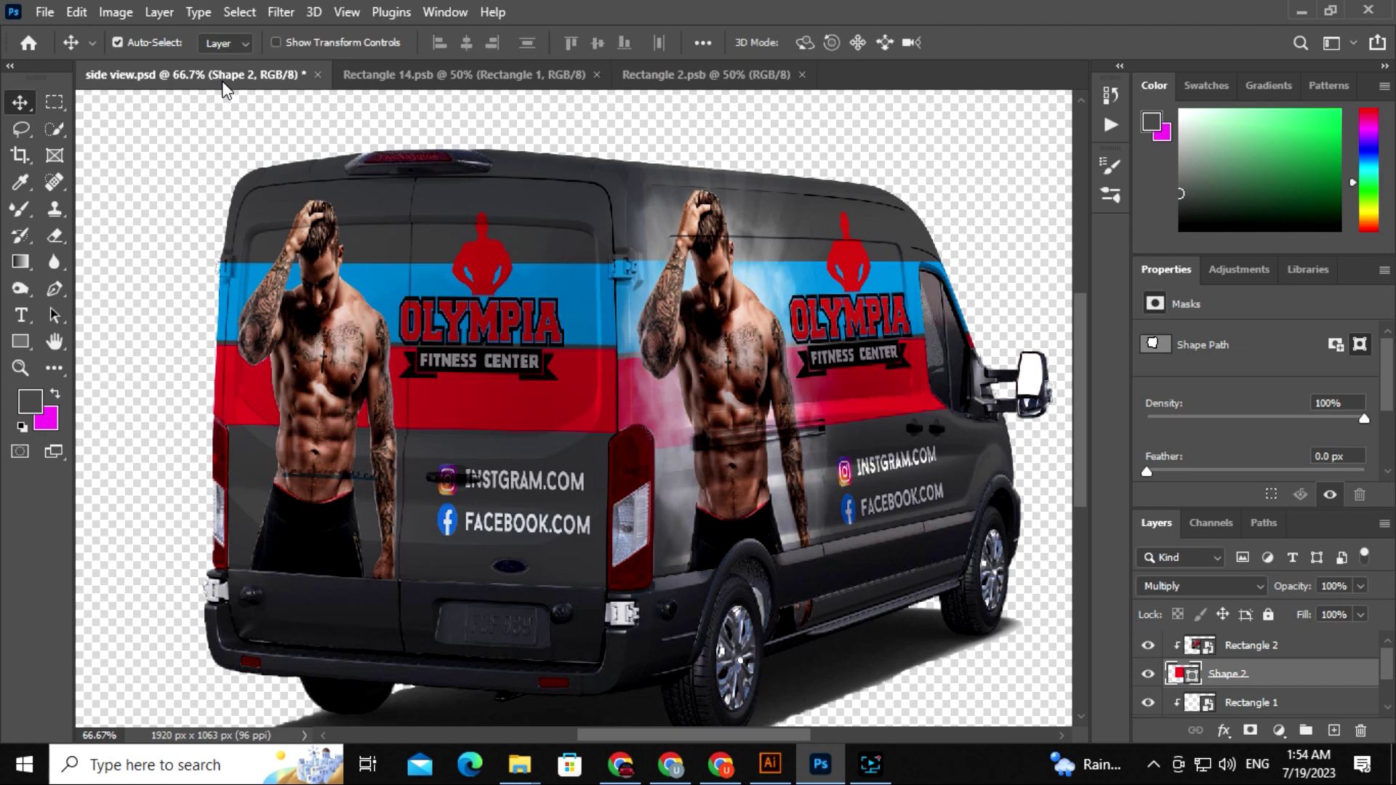
Step: Open the Vector Smart Object of Rectangle 2.psb in Illustrator and enlarge all the artwork about its centre until it overlaps the artboard edges
left_click(679, 73)
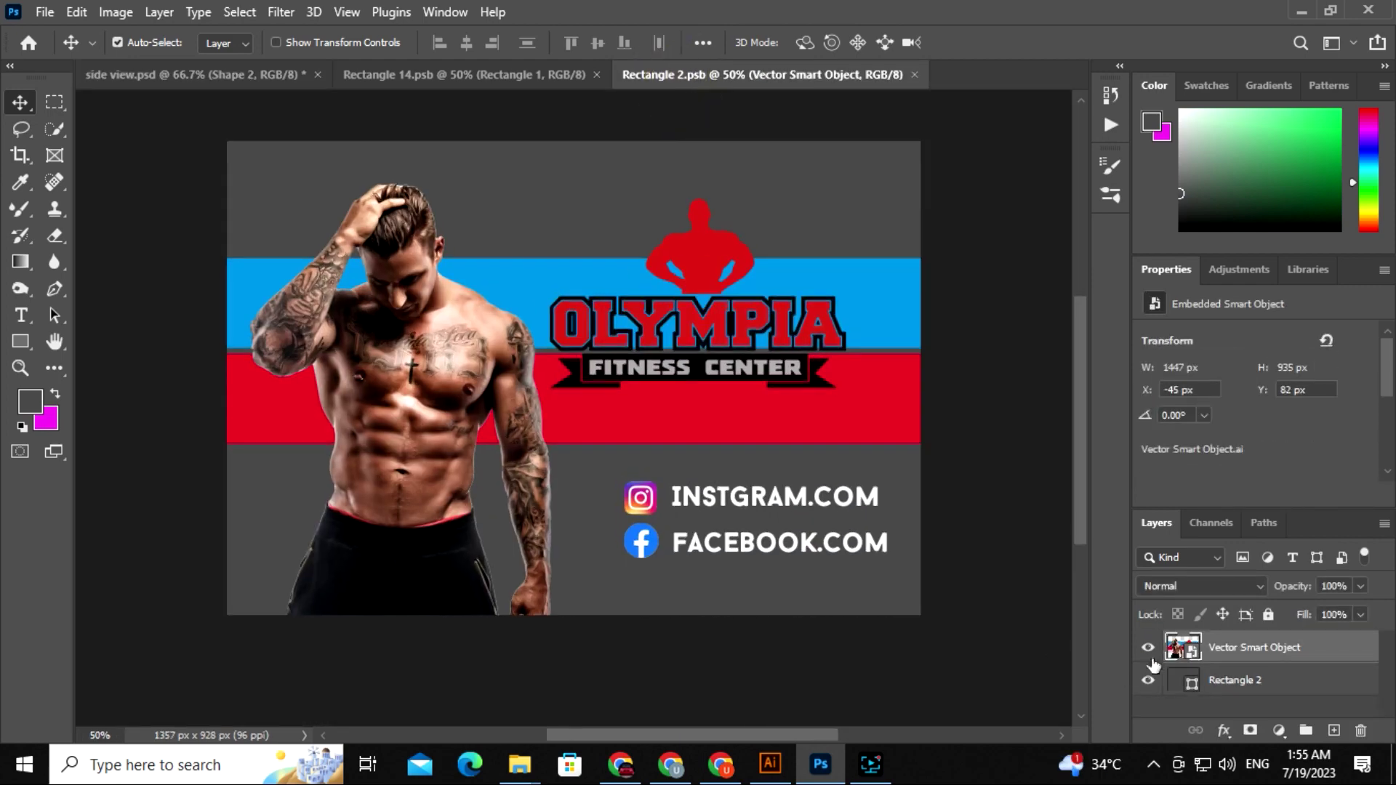
double_click(1178, 645)
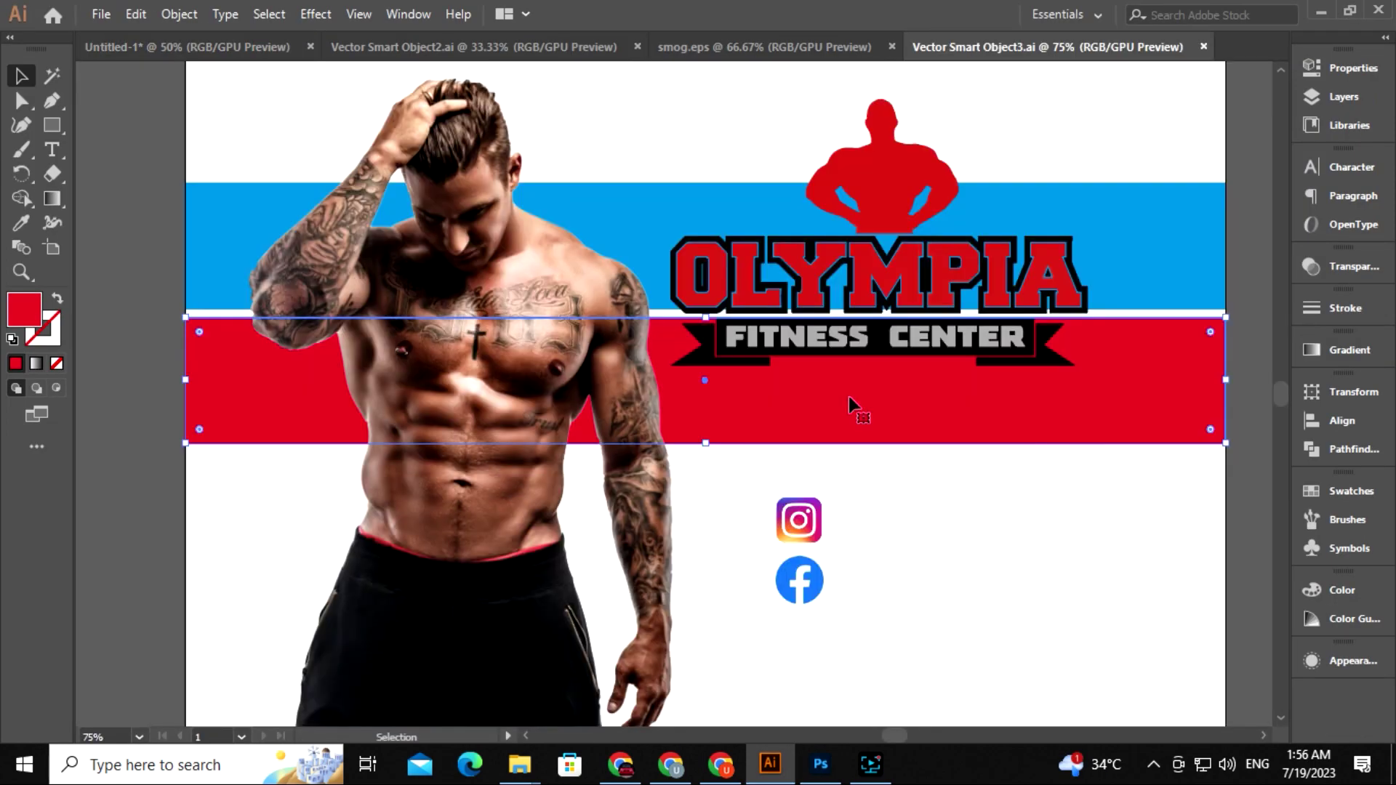
key("ctrl+minus")
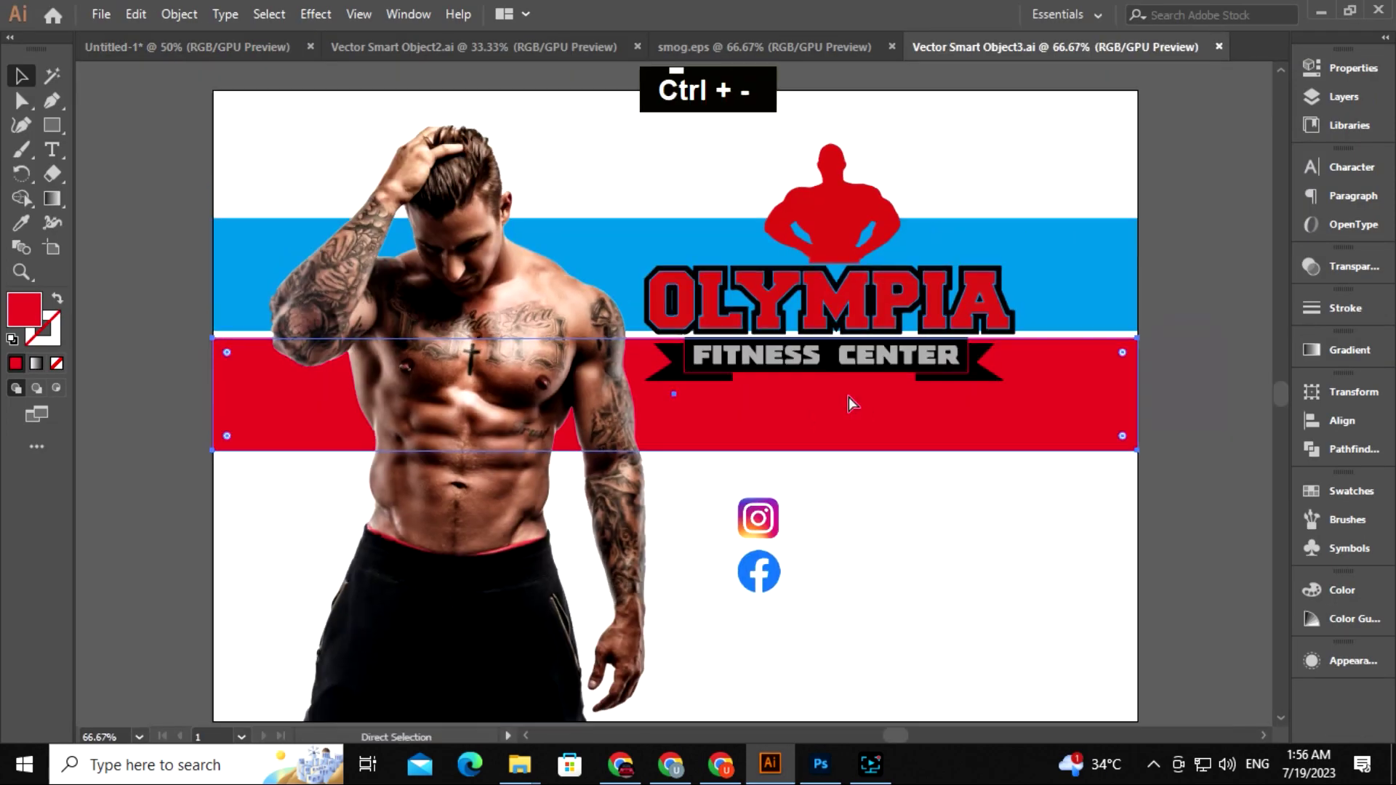
key("ctrl+minus")
key("space")
left_click_drag(730, 465, 707, 464)
left_click(271, 178)
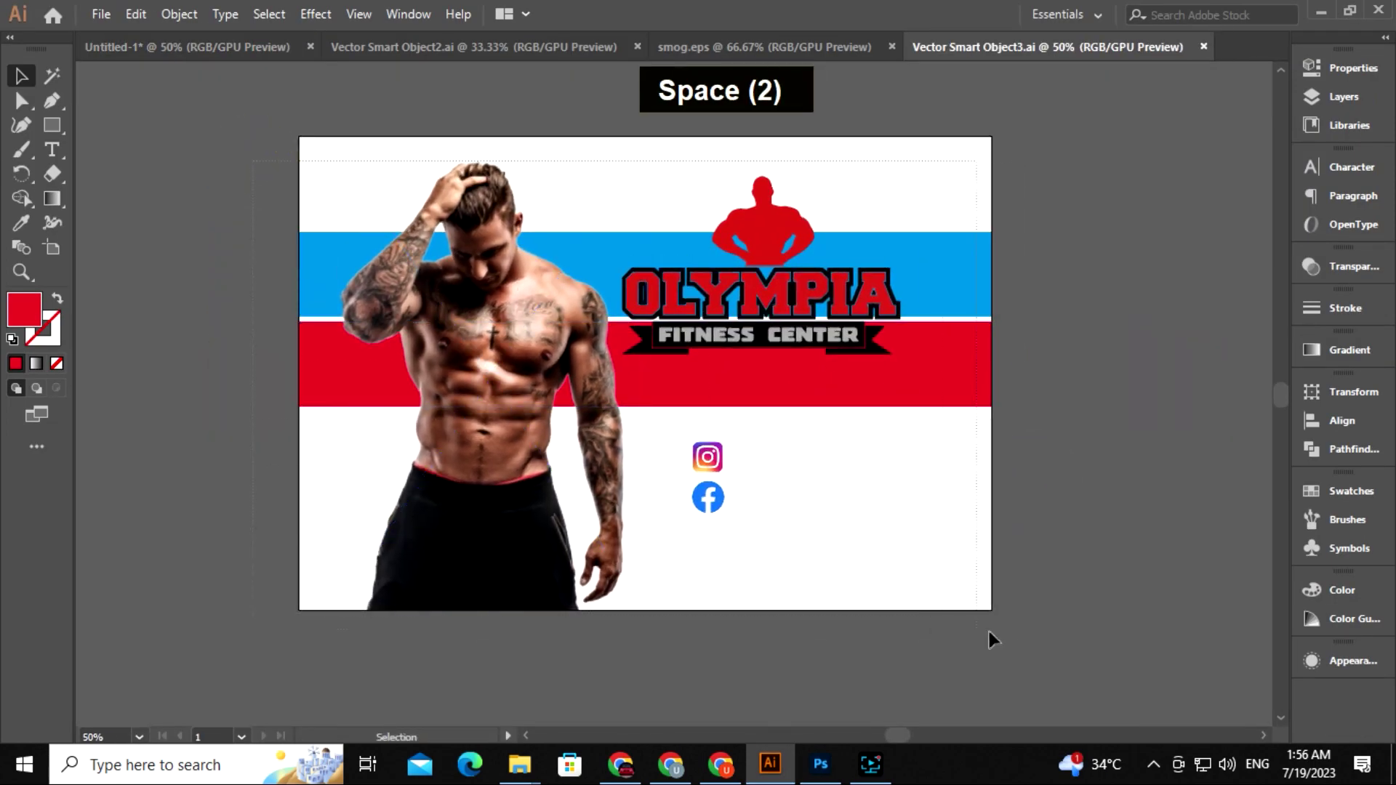
key("ctrl+a")
left_click_drag(652, 611, 651, 634)
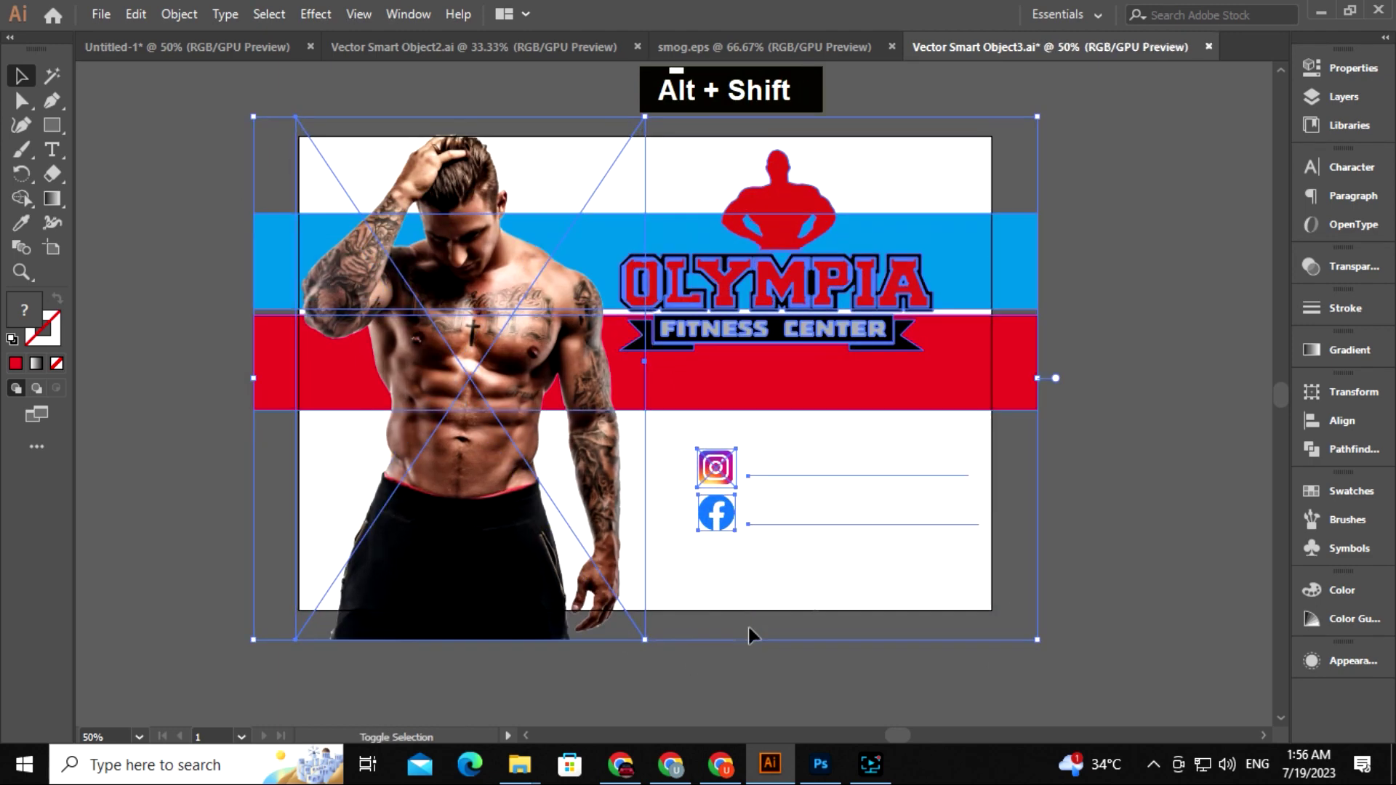
left_click(1127, 425)
Step: Try to scale down the bodybuilder image about its centre, and undo it
left_click(618, 553)
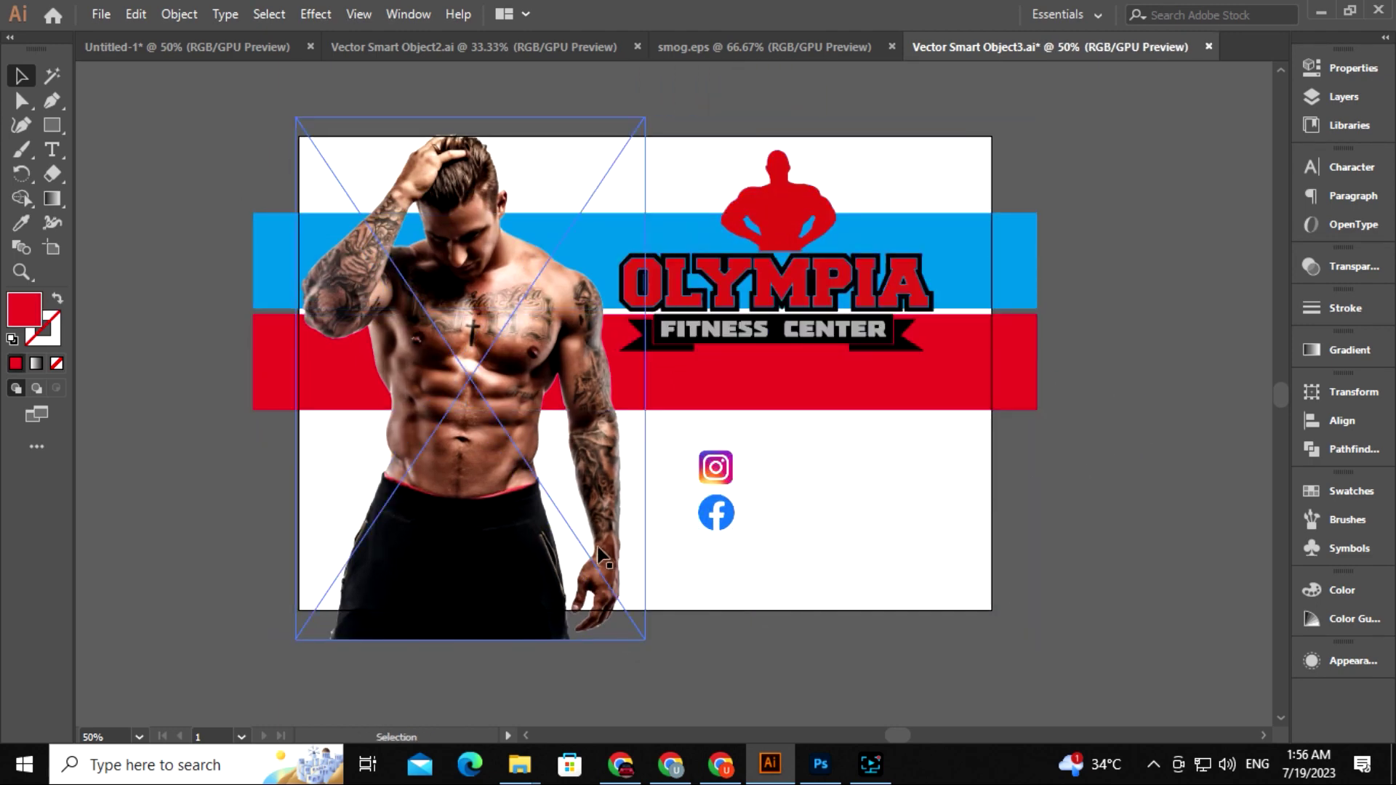
left_click_drag(643, 638, 627, 627)
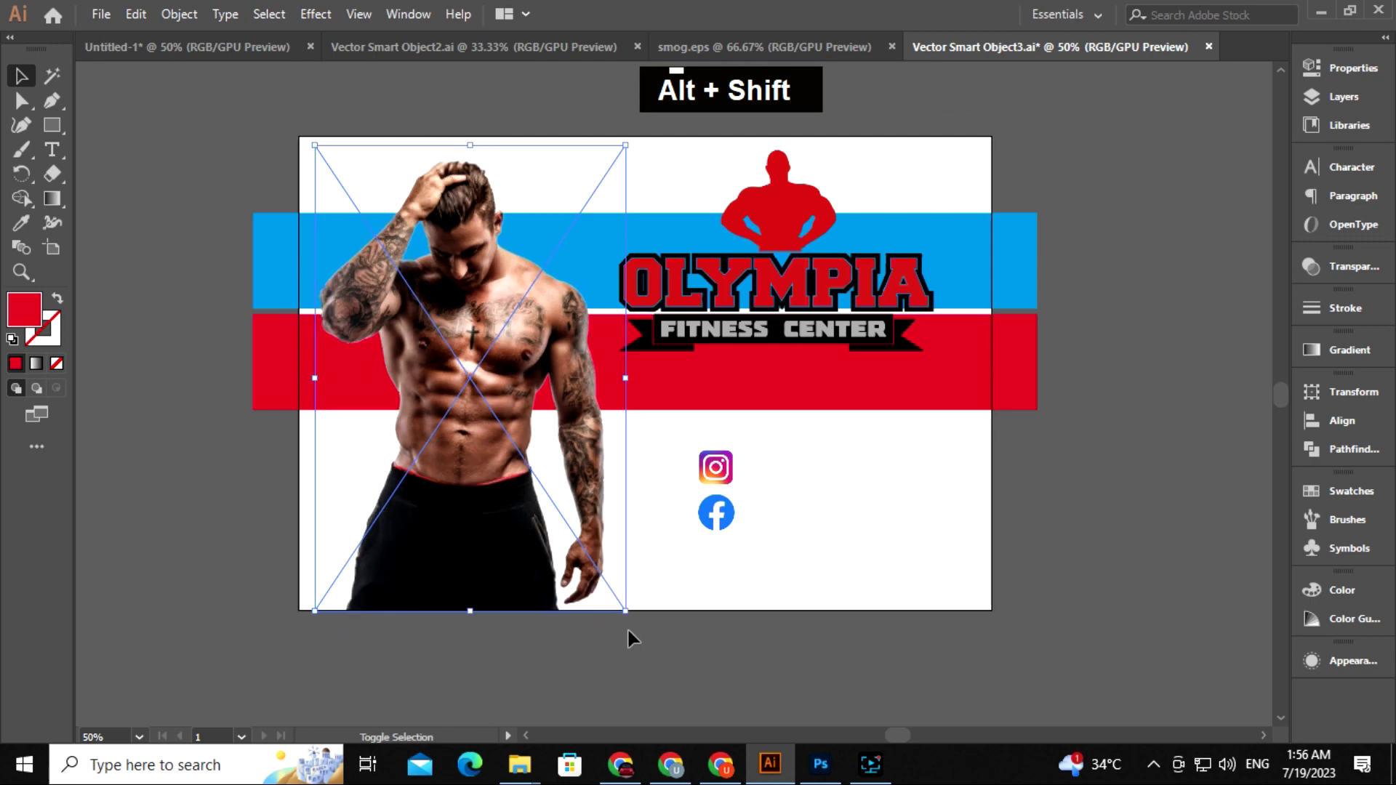
key("ctrl+z")
Step: Shift all the artwork slightly down on the artboard and save Vector Smart Object3.ai
double_click(1098, 172)
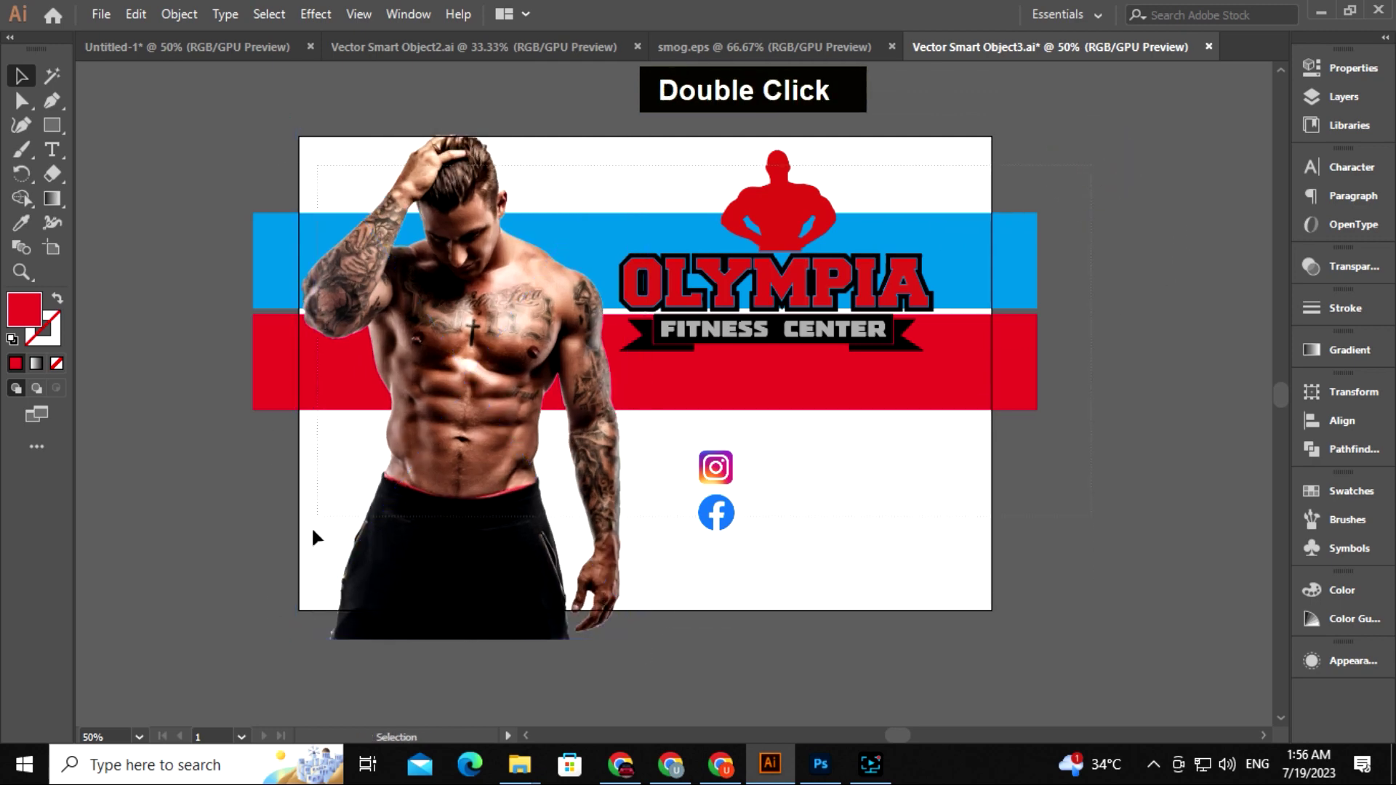
left_click_drag(311, 536, 289, 616)
key("shift+Down")
key("shift+Down")
left_click(1156, 376)
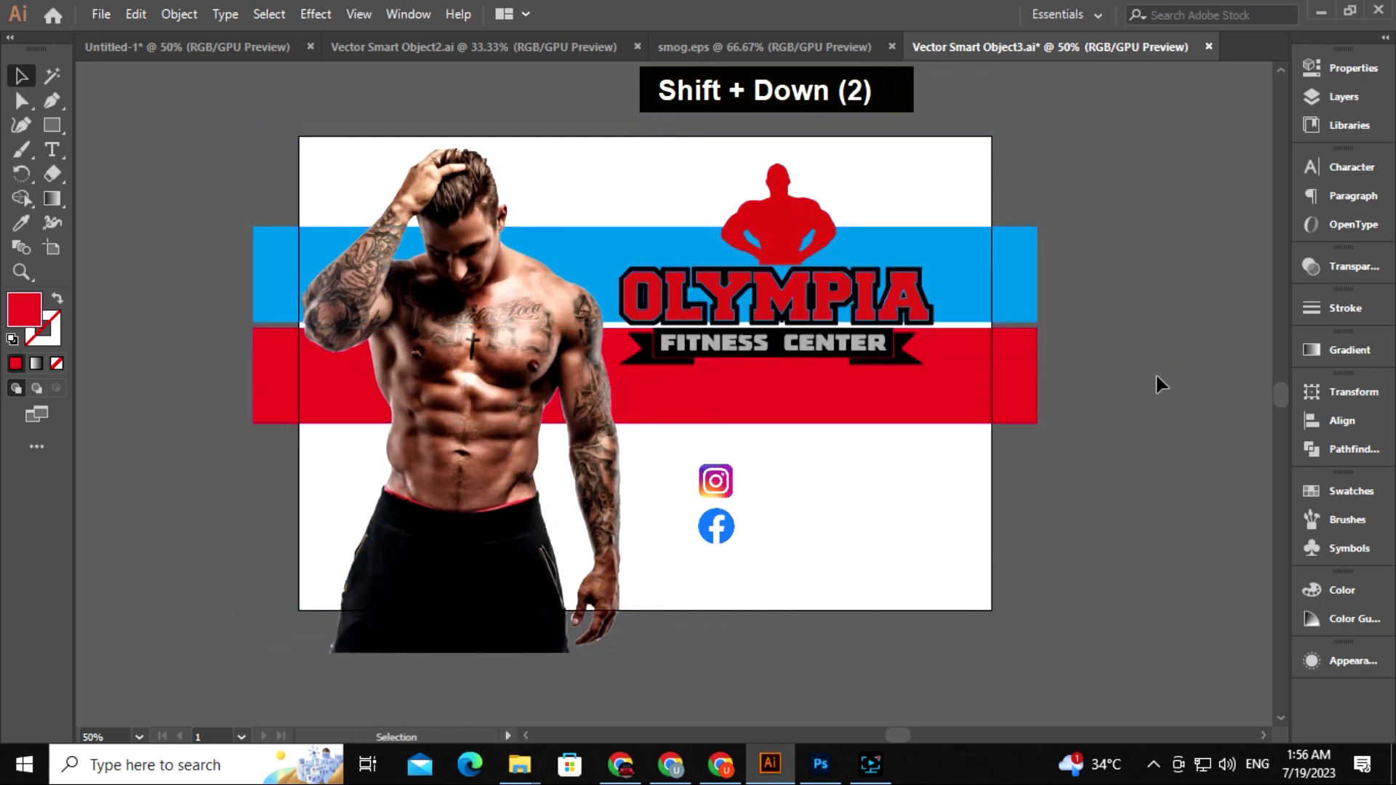
key("ctrl+s")
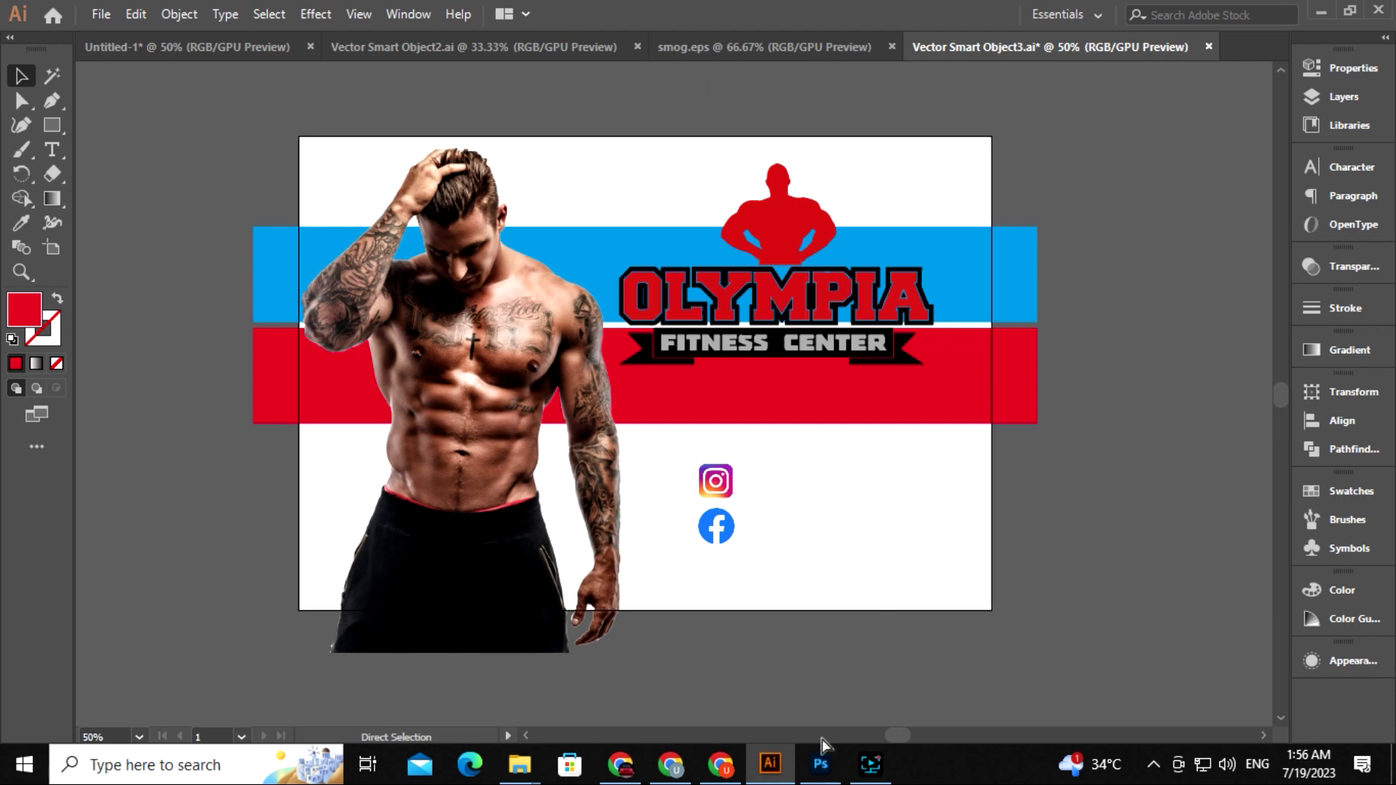
Step: Switch to Photoshop, save the updated Rectangle 2.psb and compare the rear and side panels in side view.psd
left_click(820, 764)
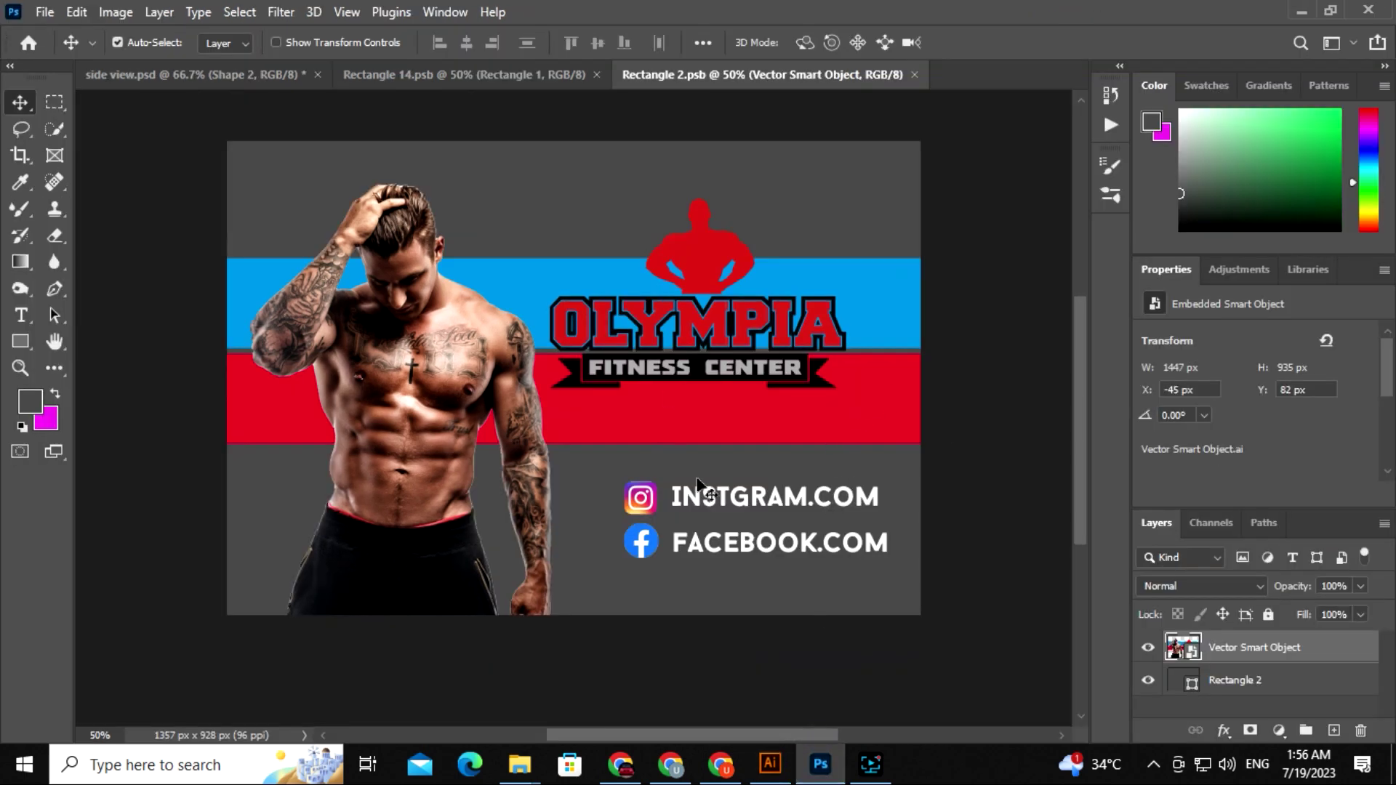
key("ctrl")
key("ctrl+s")
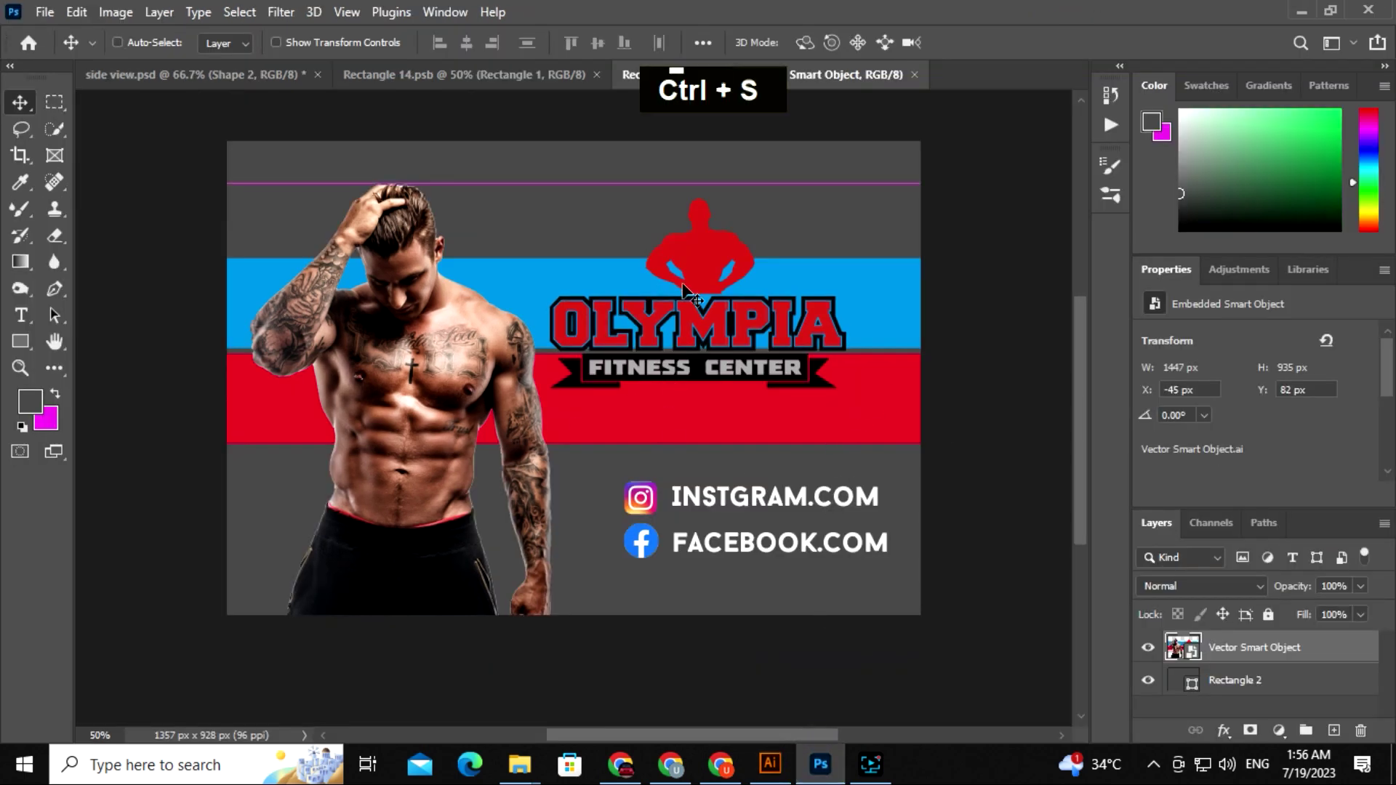
left_click(247, 73)
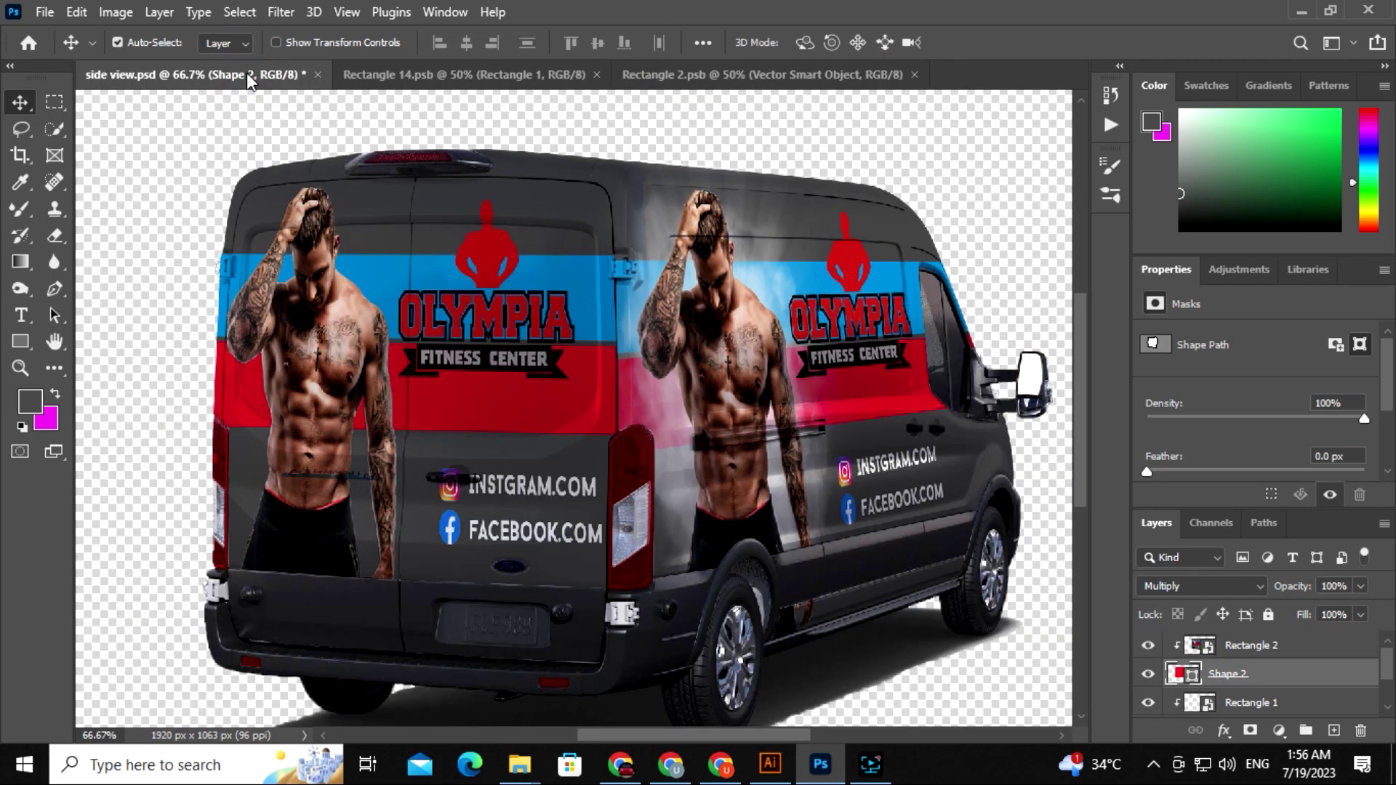
left_click(691, 75)
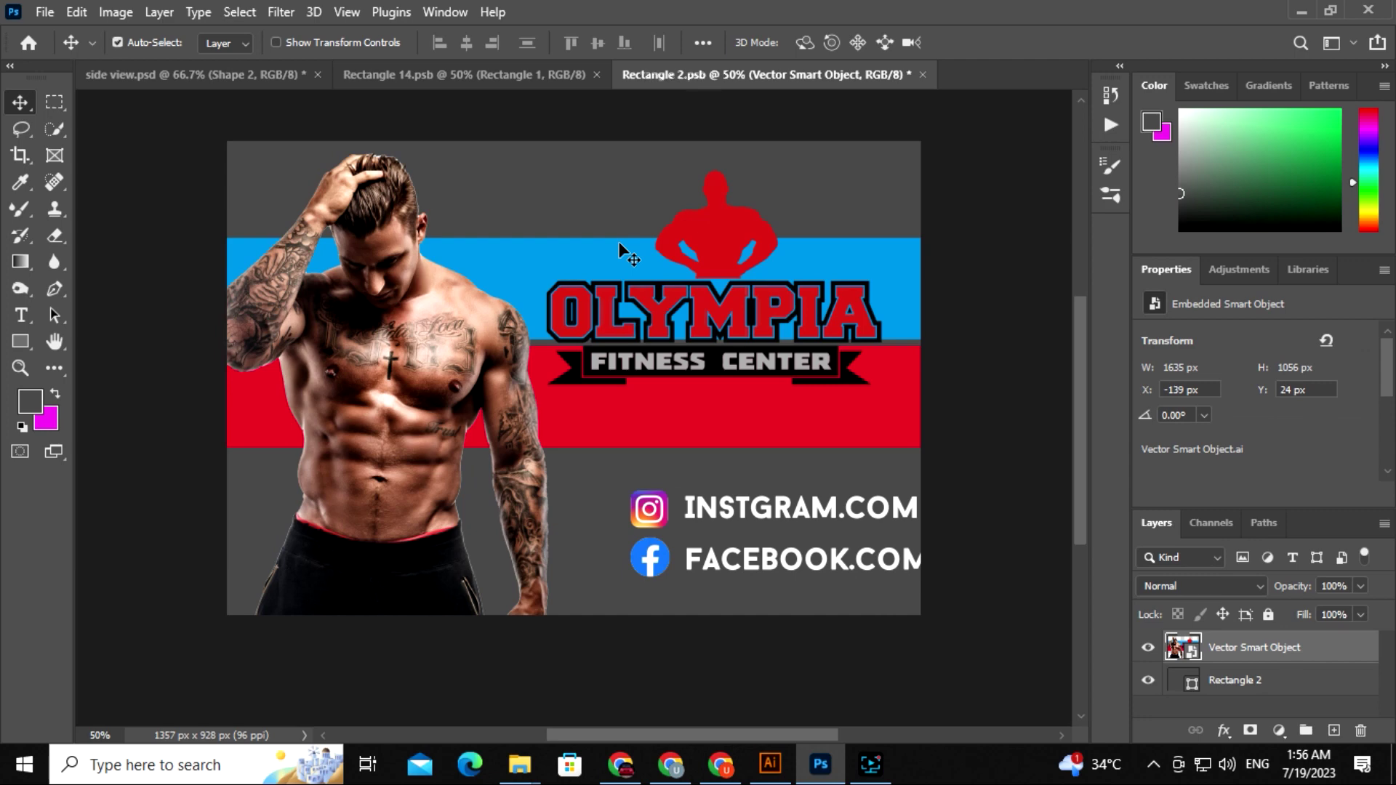
key("ctrl+s")
left_click(262, 77)
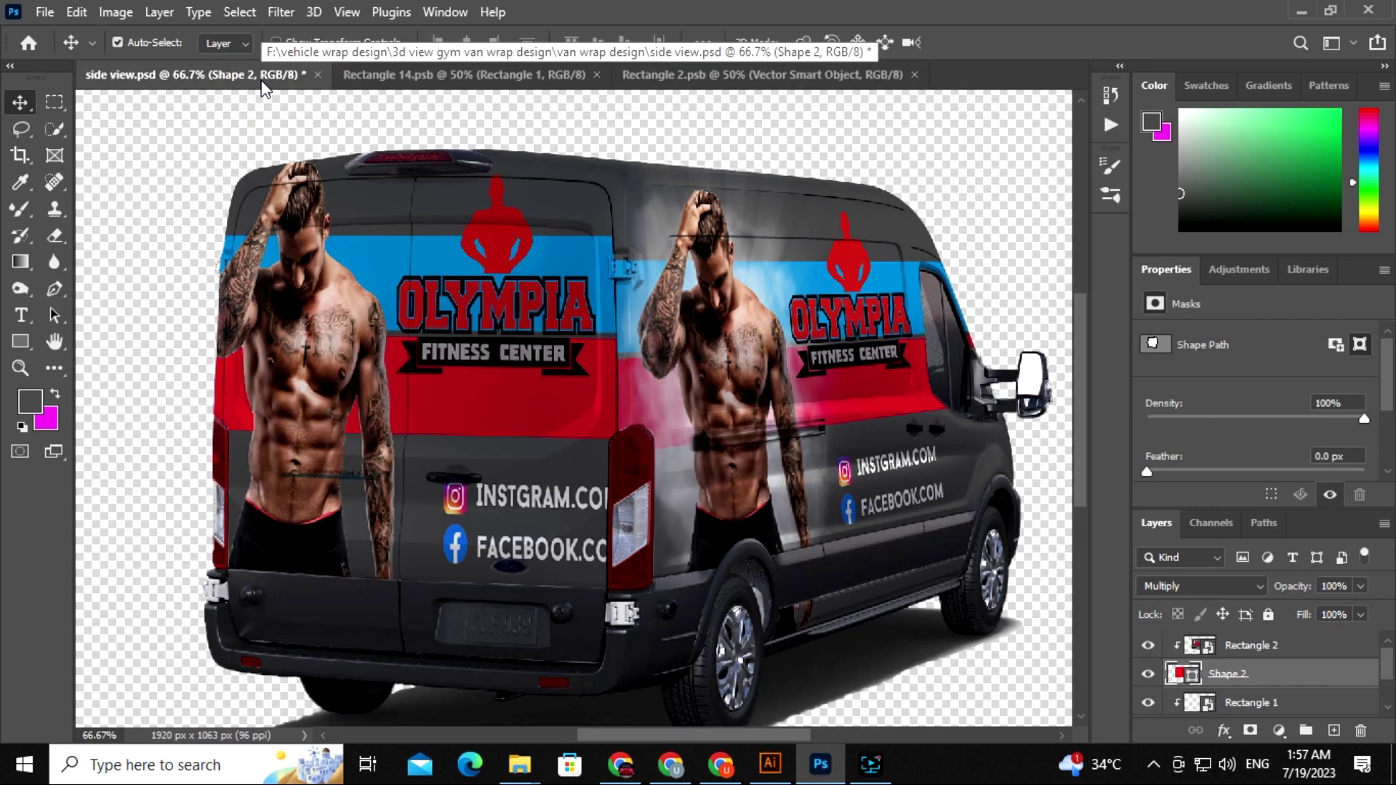
Step: Move the Vector Smart Object in Rectangle 2.psb down to about Y 58 px, save and check the stripe alignment in side view.psd
left_click(779, 75)
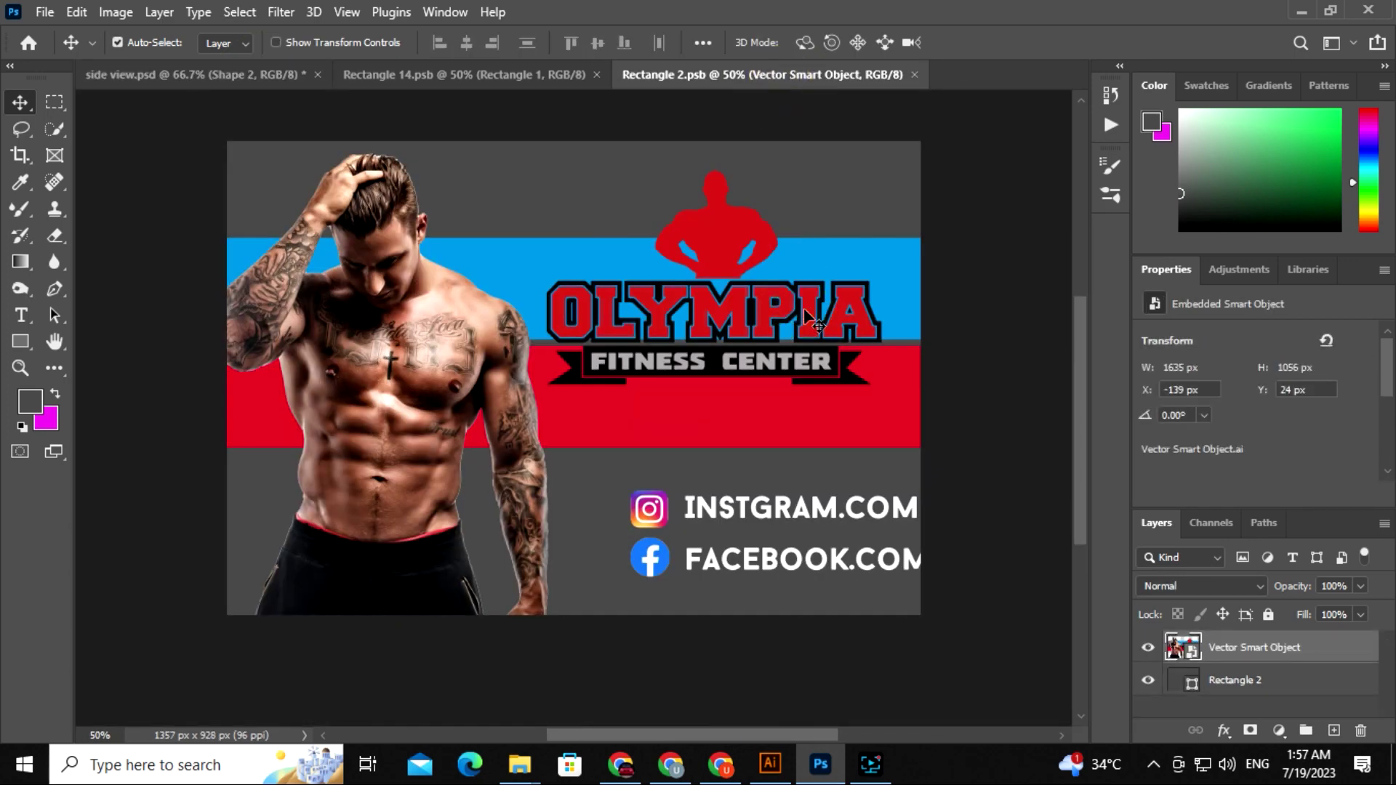
key("Down")
key("Down")
key("Down")
key("Down")
key("Down")
key("Down")
key("Down")
key("Down")
key("Down")
key("Down")
key("Down")
key("Down")
key("Down")
key("Down")
key("Down")
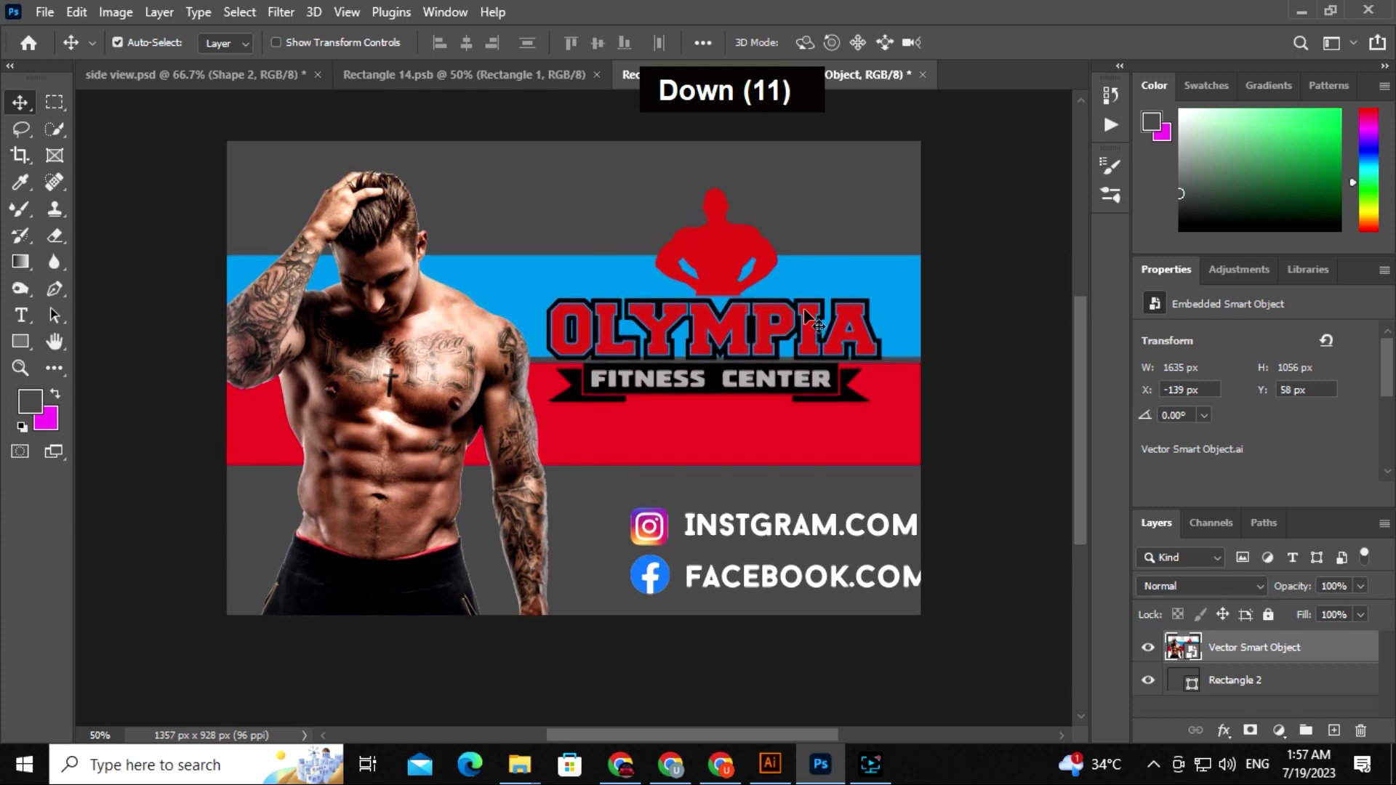
key("ctrl")
key("ctrl+s")
left_click(240, 75)
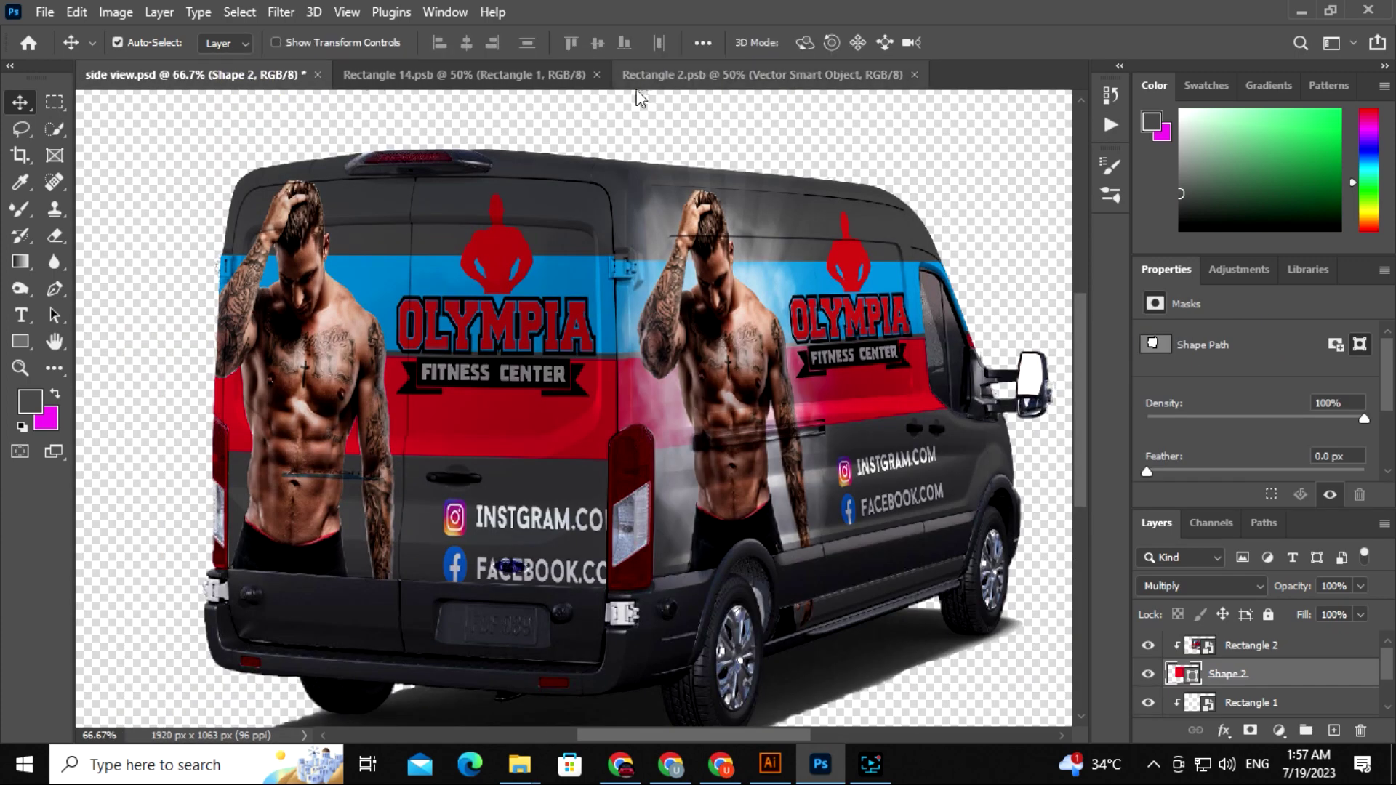
Step: Nudge the Rectangle 2.psb artwork further down to Y 74 px, save it and return to side view.psd
left_click(771, 75)
key("Down")
key("Down")
key("Down")
key("Down")
key("ctrl+s")
left_click(241, 76)
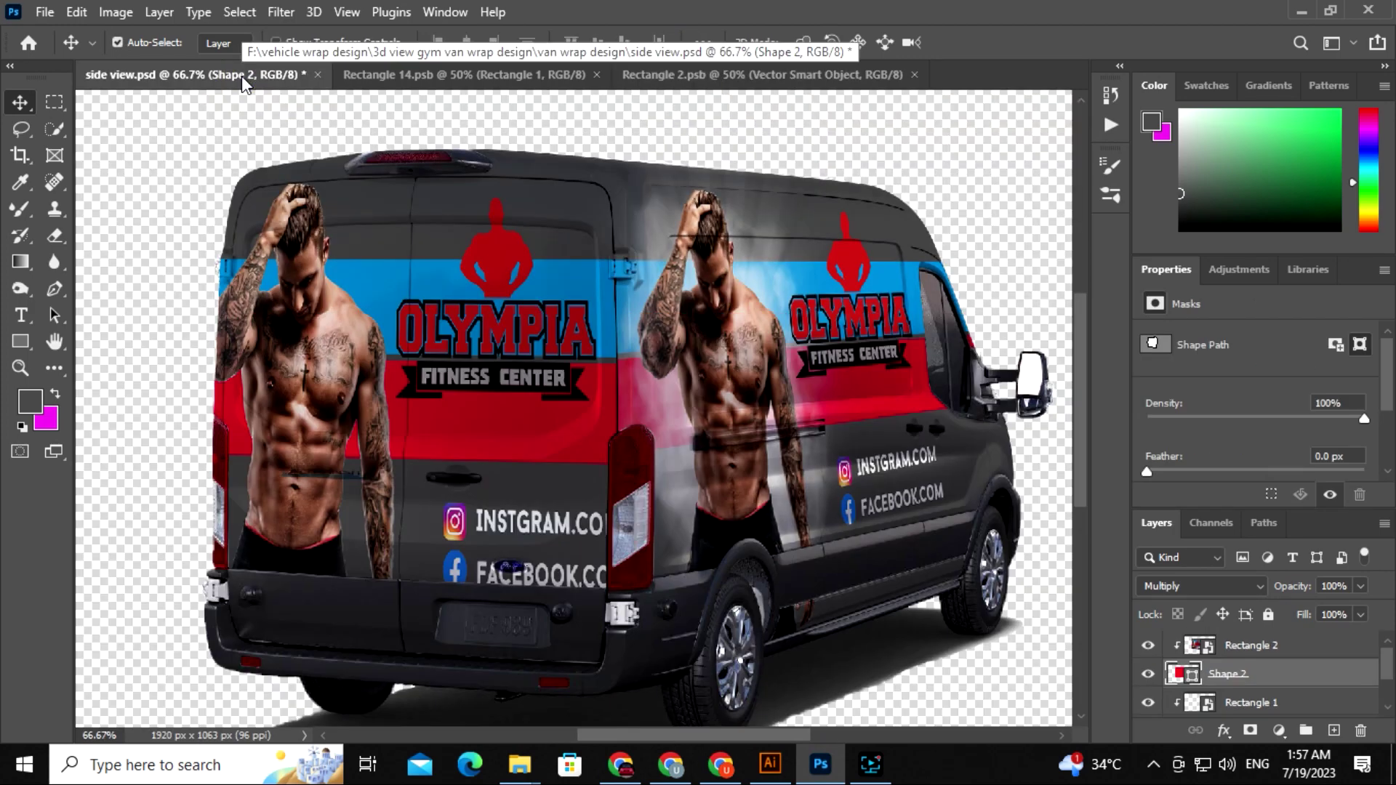
Step: Scale the Vector Smart Object in Rectangle 2.psb down to 104.68% about its centre, save and check the van in side view.psd
left_click(762, 75)
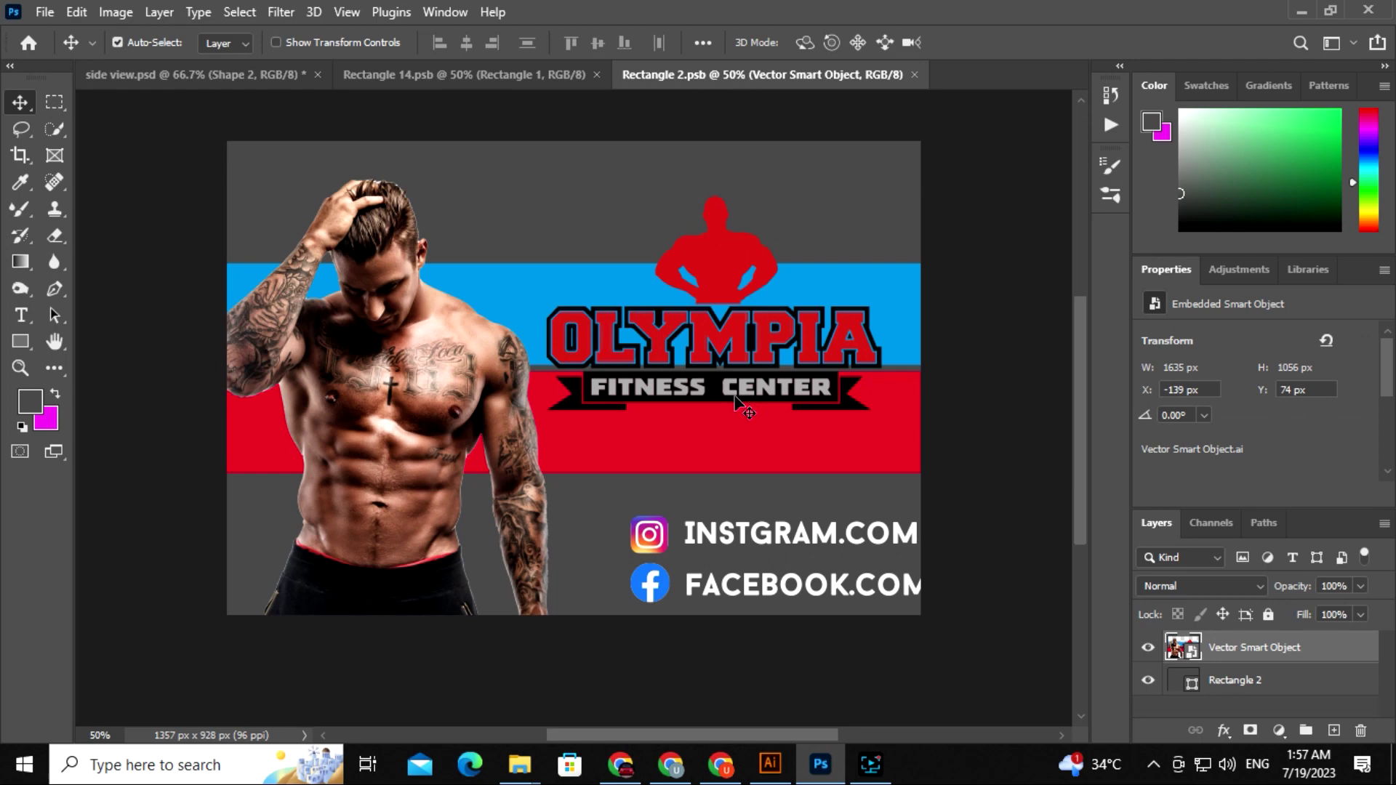
left_click(762, 777)
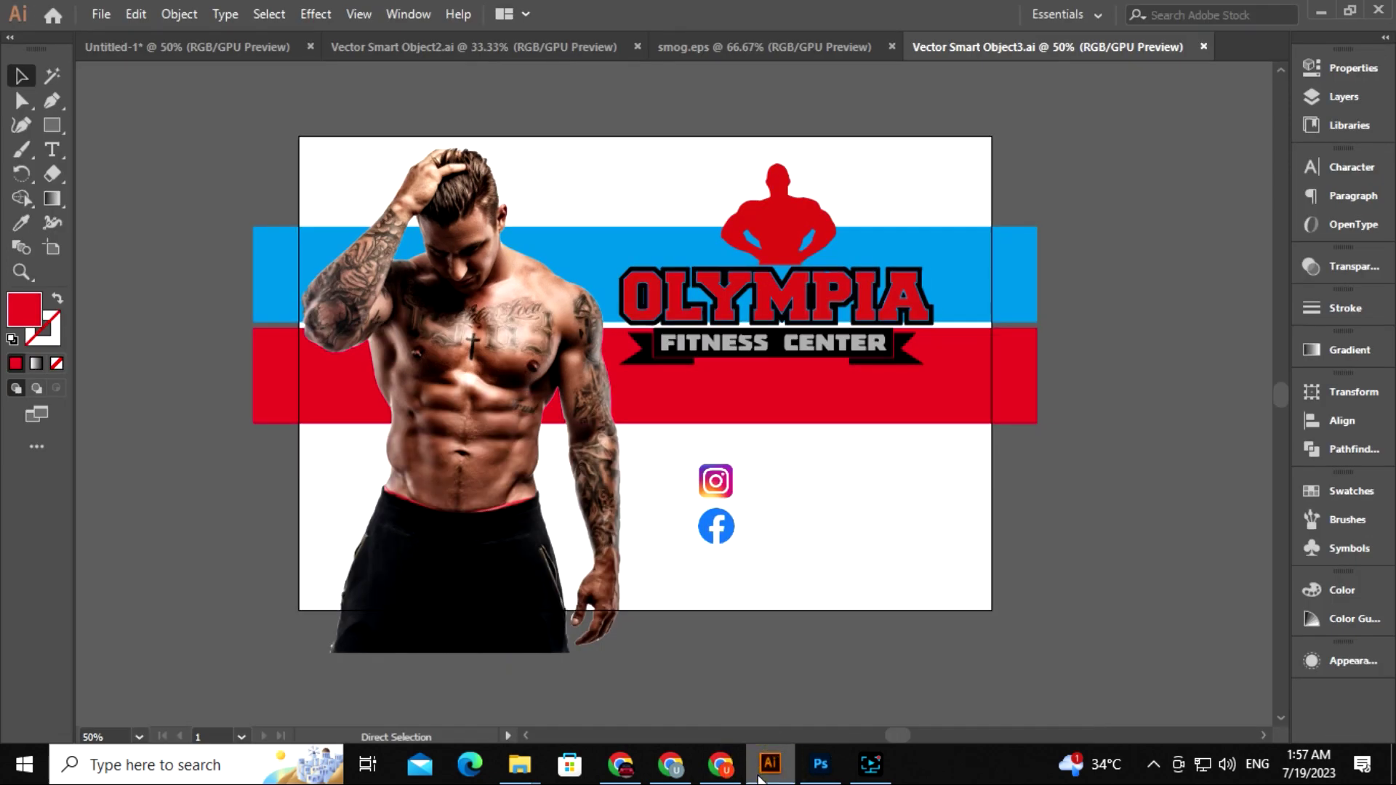
left_click(827, 781)
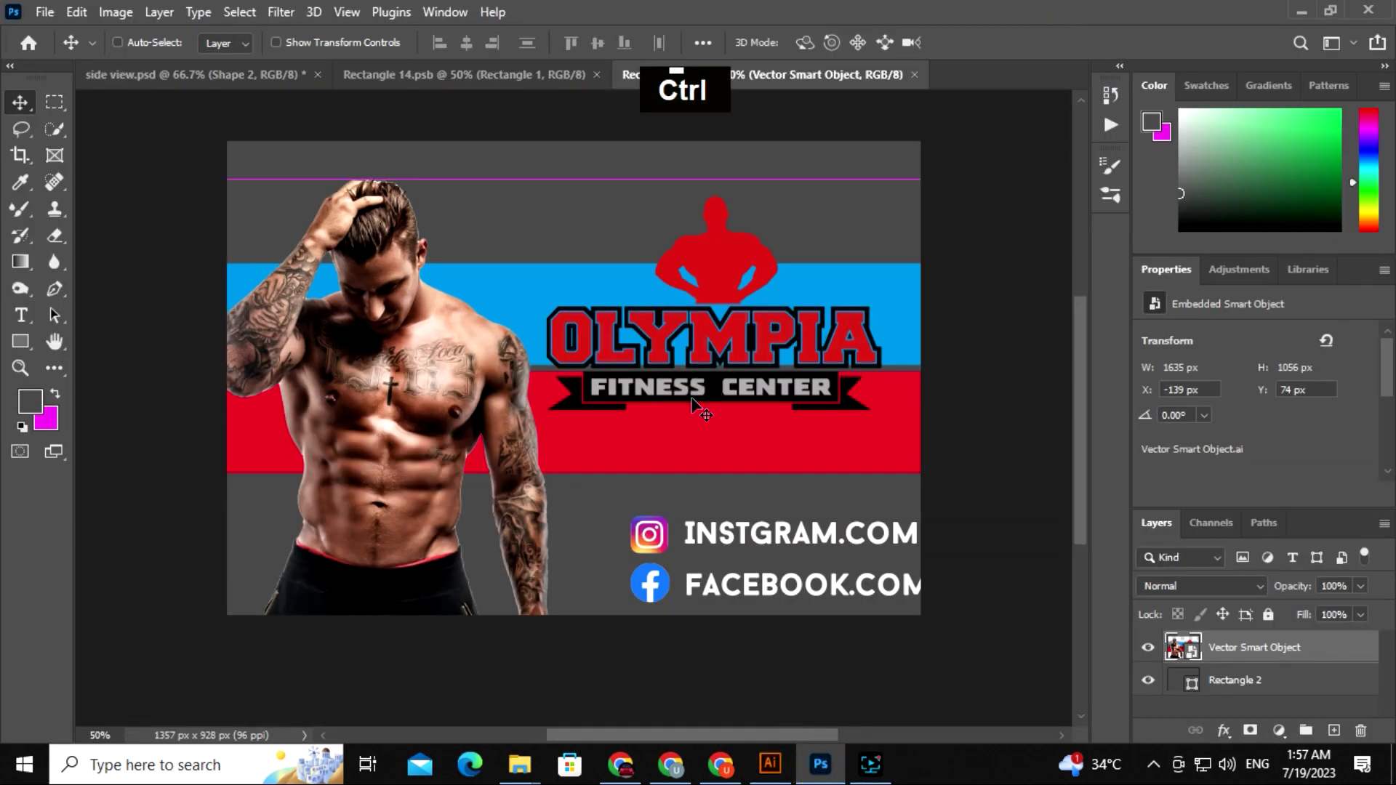
key("ctrl+t")
left_click_drag(574, 179, 574, 166)
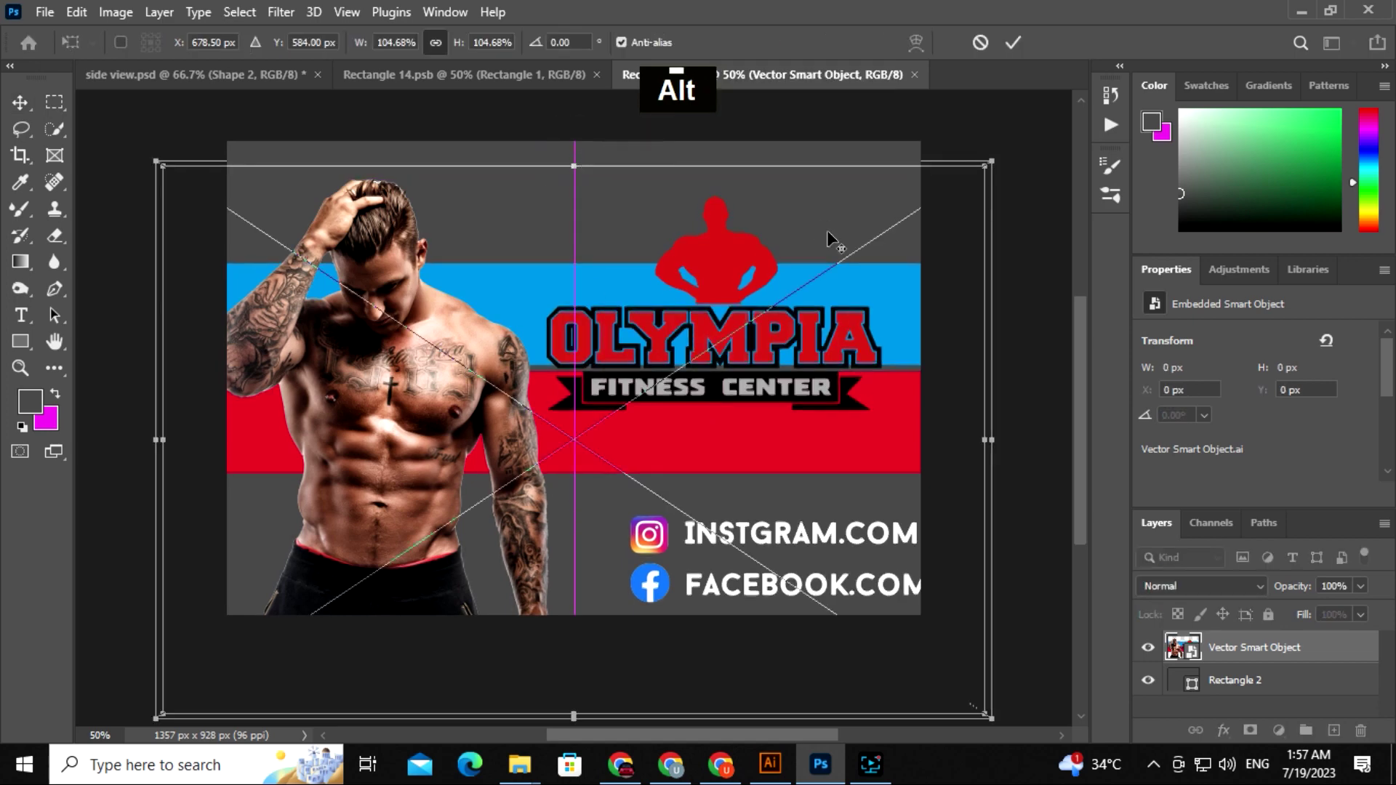
left_click(1013, 42)
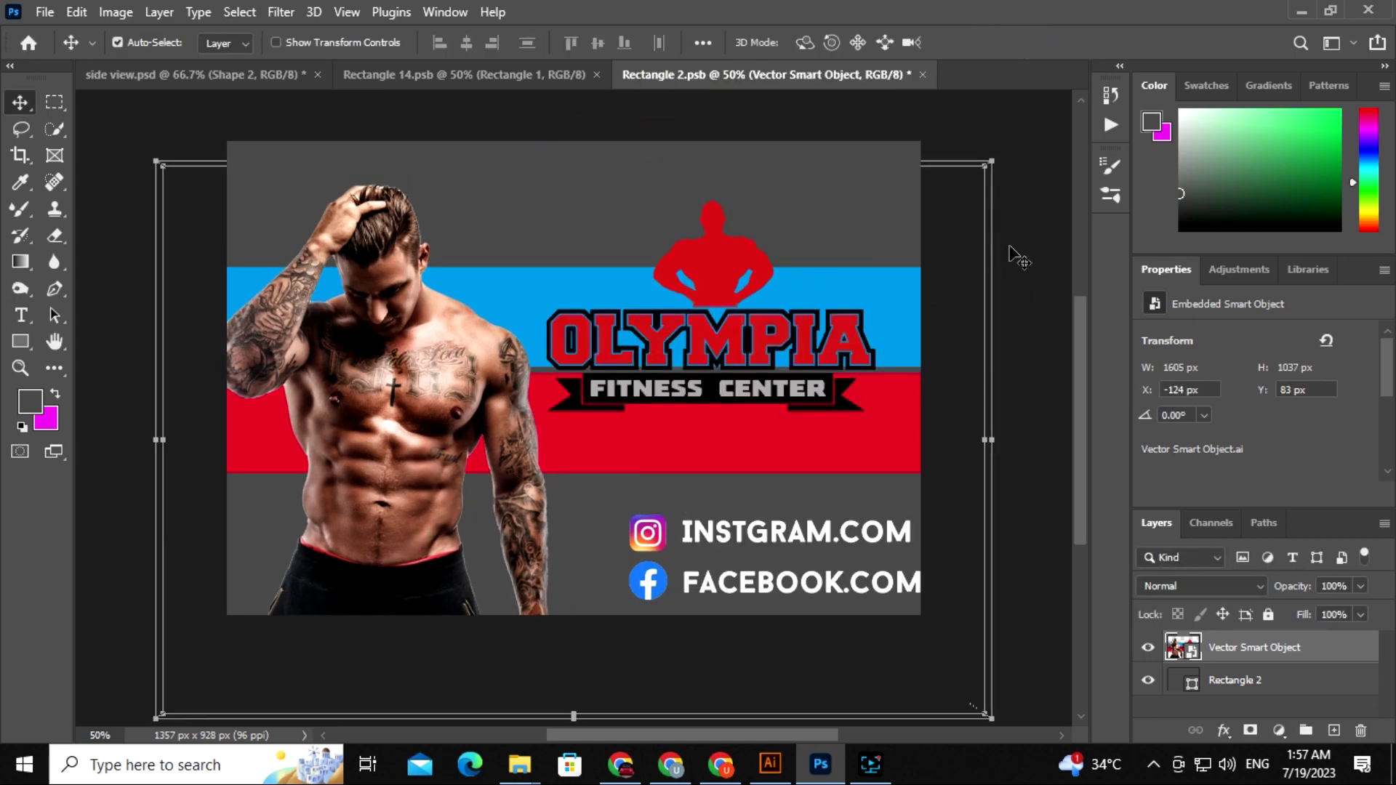
key("ctrl+s")
left_click(267, 72)
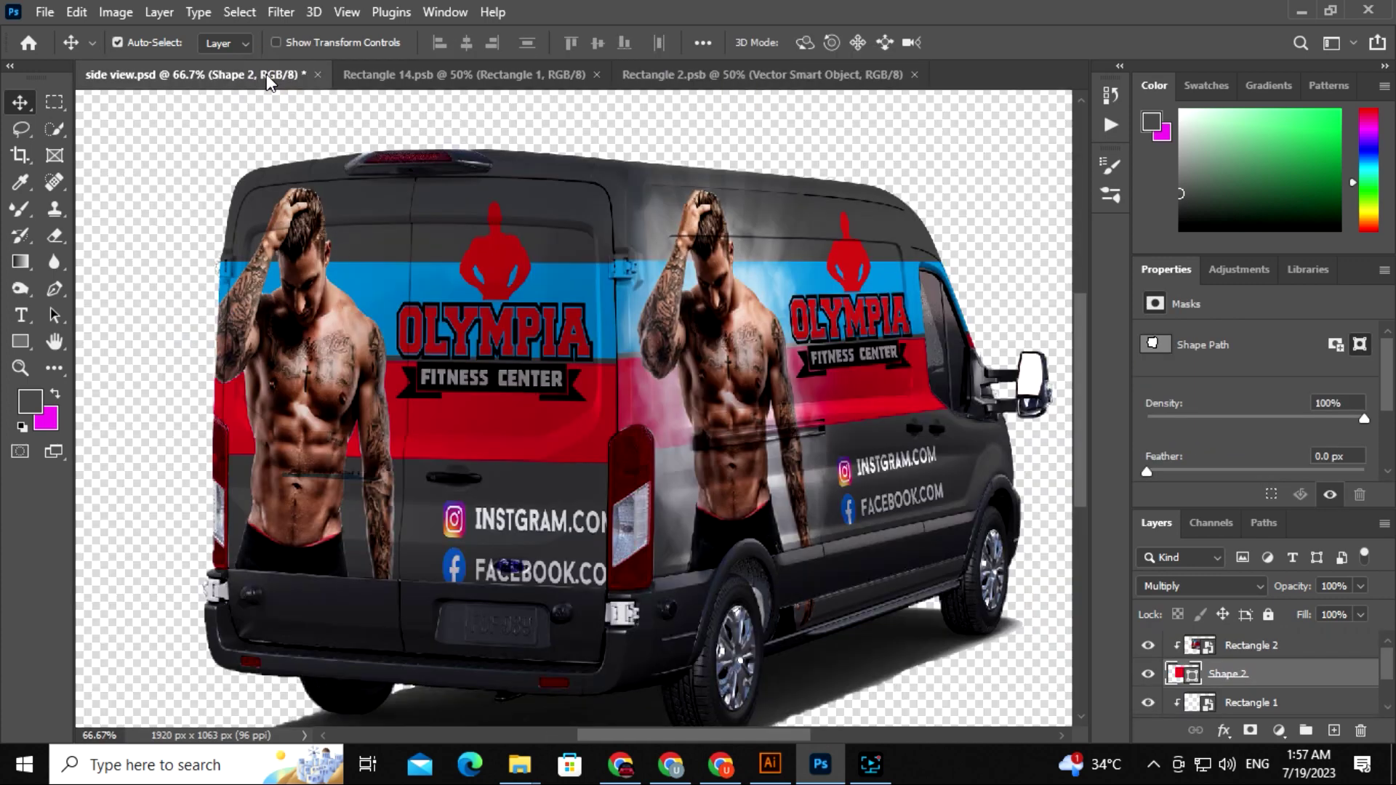
Step: Nudge the Rectangle 2.psb artwork up to Y 77 px, saving and checking the rear stripes against the side stripes in side view.psd
left_click(640, 74)
key("Up")
key("Up")
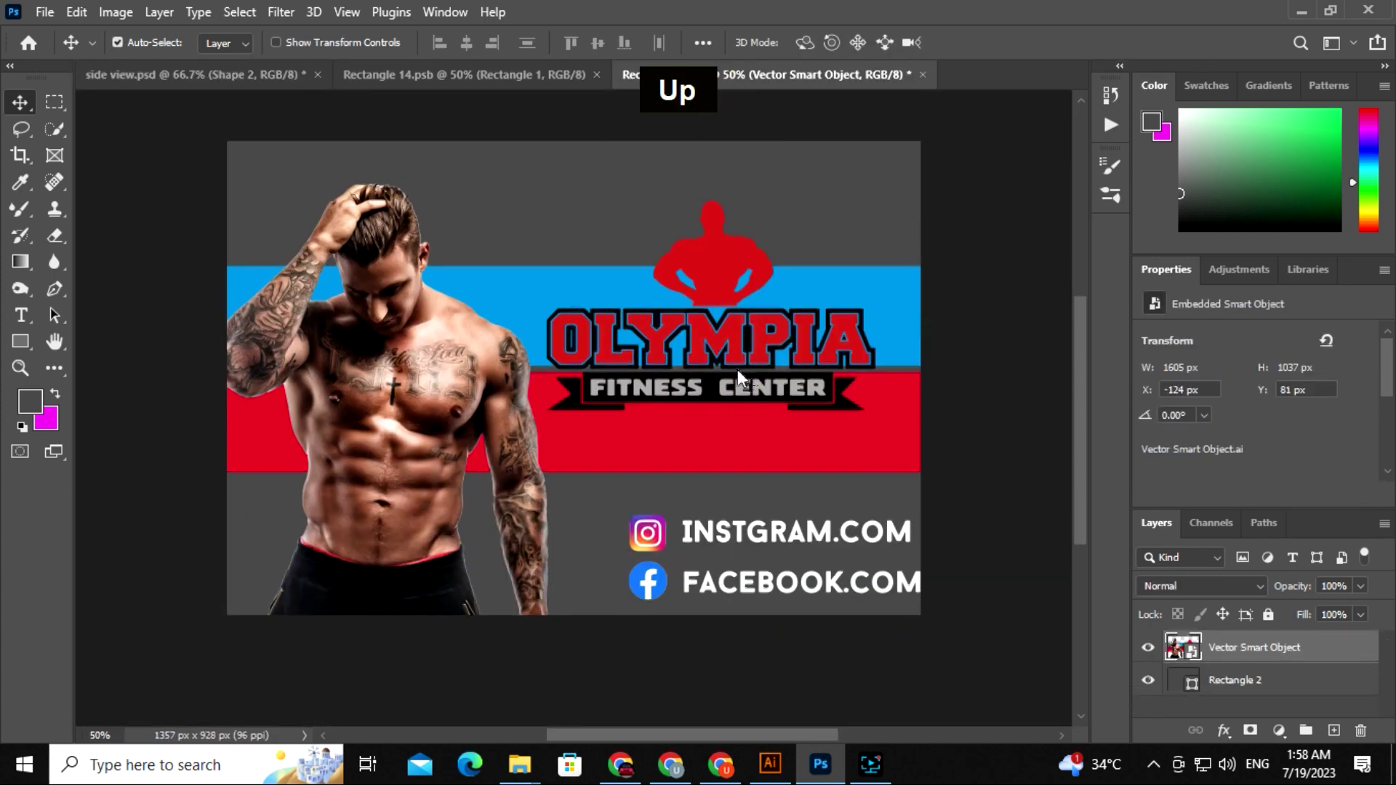
key("ctrl+s")
left_click(242, 72)
left_click(691, 74)
key("Up")
key("Up")
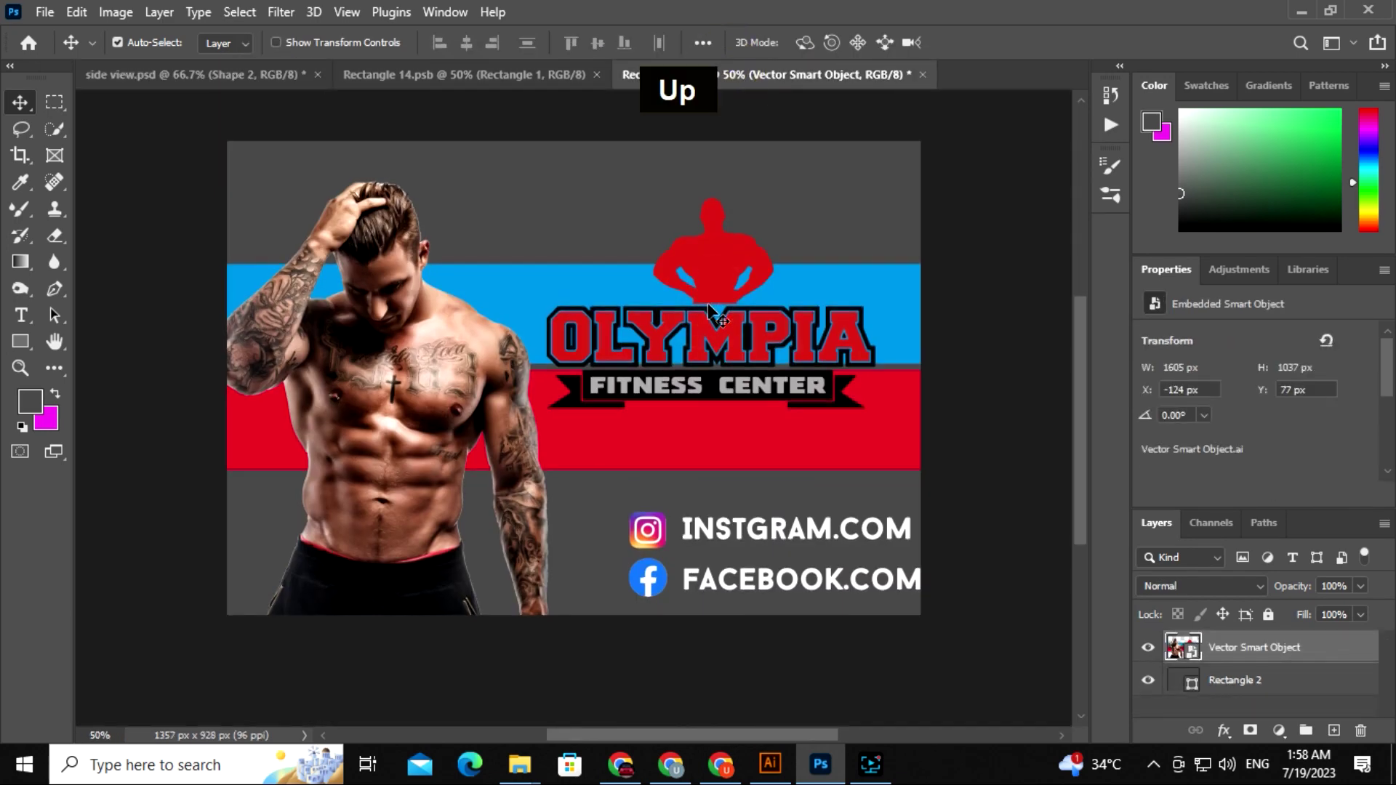
key("ctrl+s")
left_click(212, 81)
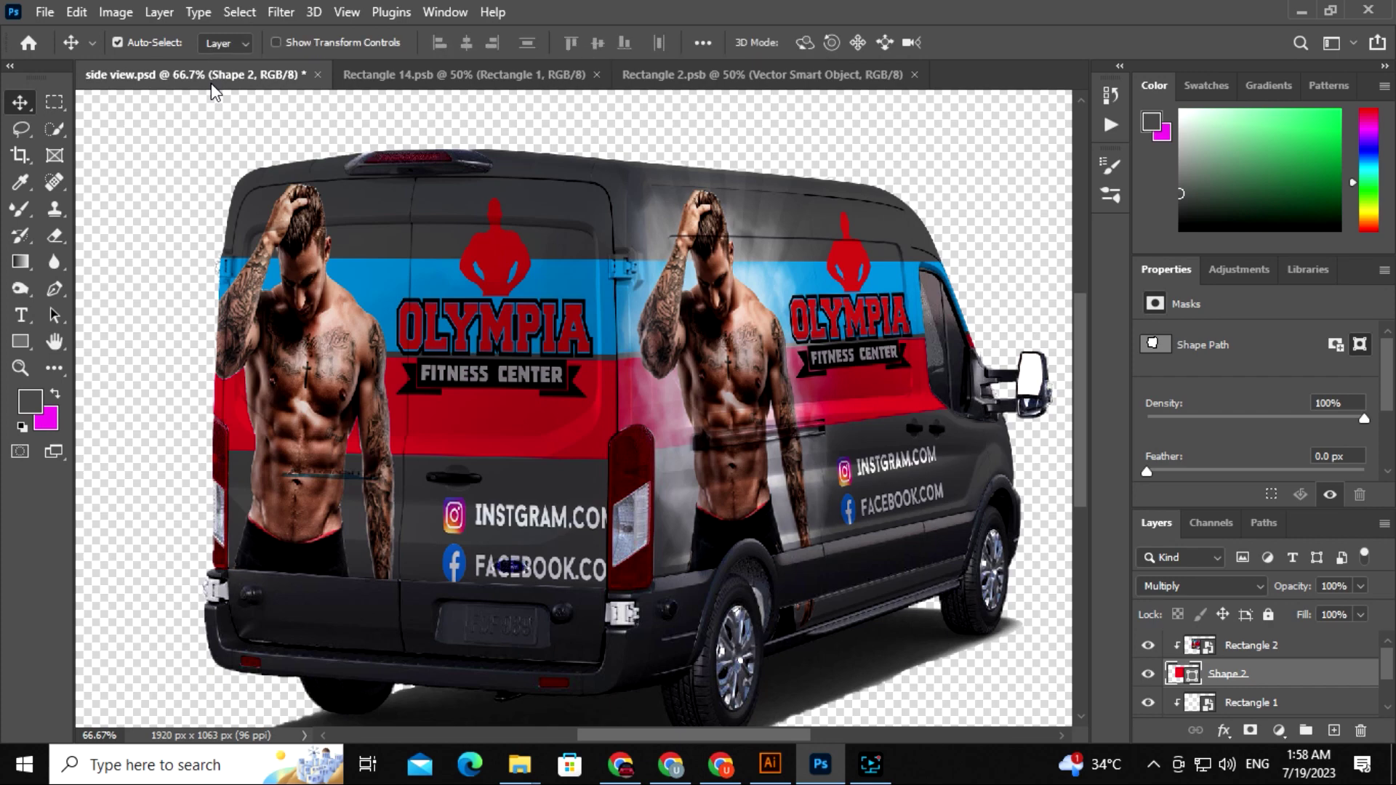
Step: Close Vector Smart Object3.ai in Illustrator and reopen it from the Vector Smart Object layer of Rectangle 2.psb in Photoshop
left_click(770, 764)
key("space")
left_click_drag(658, 492, 611, 468)
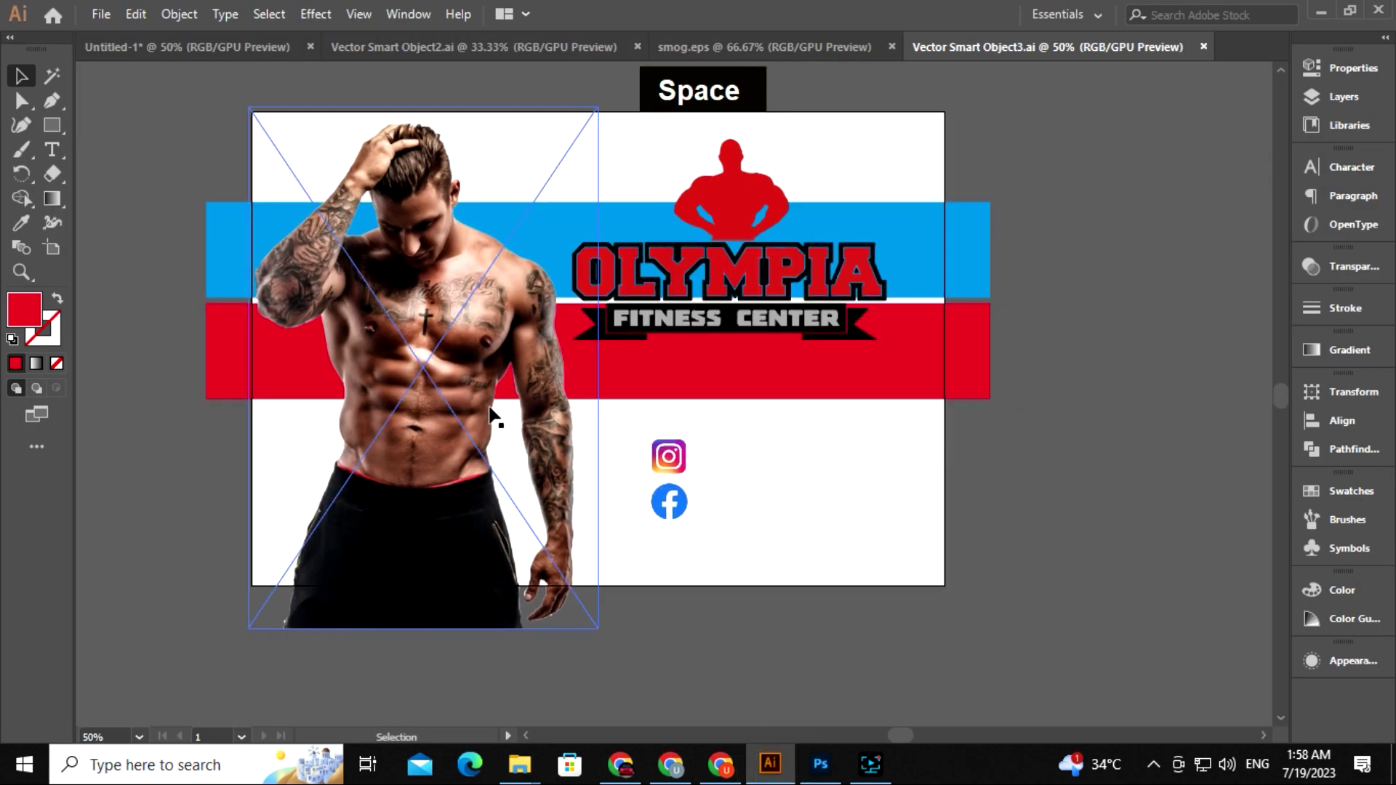
left_click(869, 331)
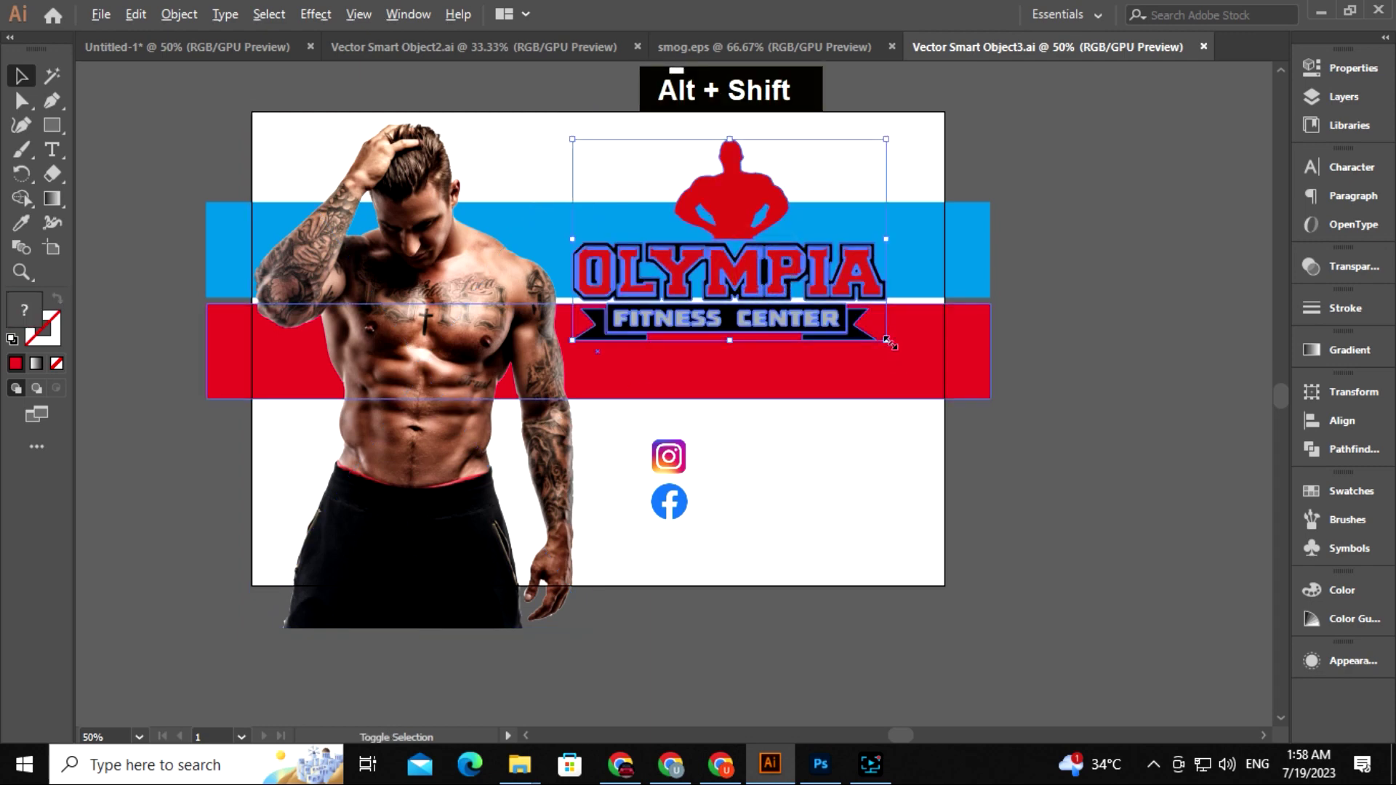
left_click(1040, 393)
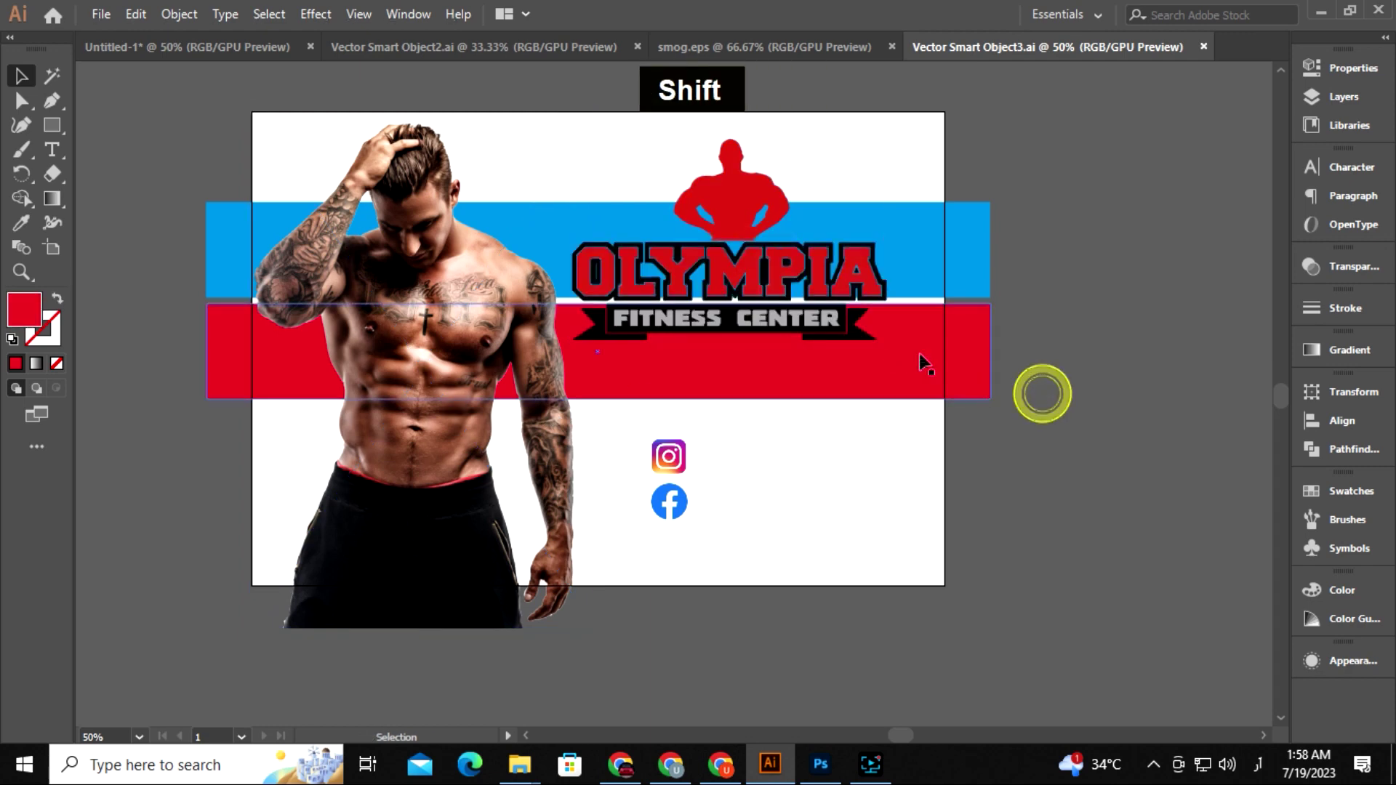
left_click(1204, 46)
left_click(821, 765)
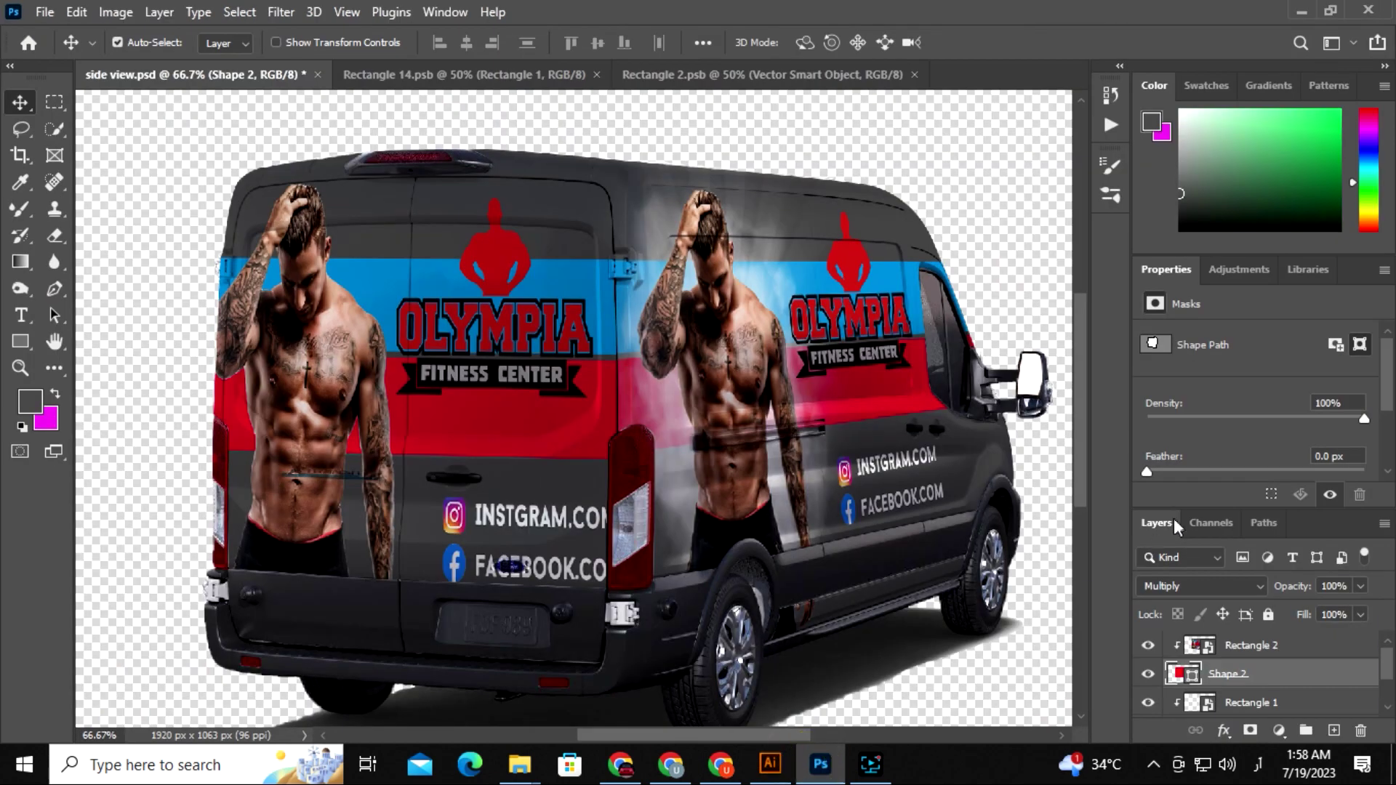
left_click(716, 82)
double_click(1181, 647)
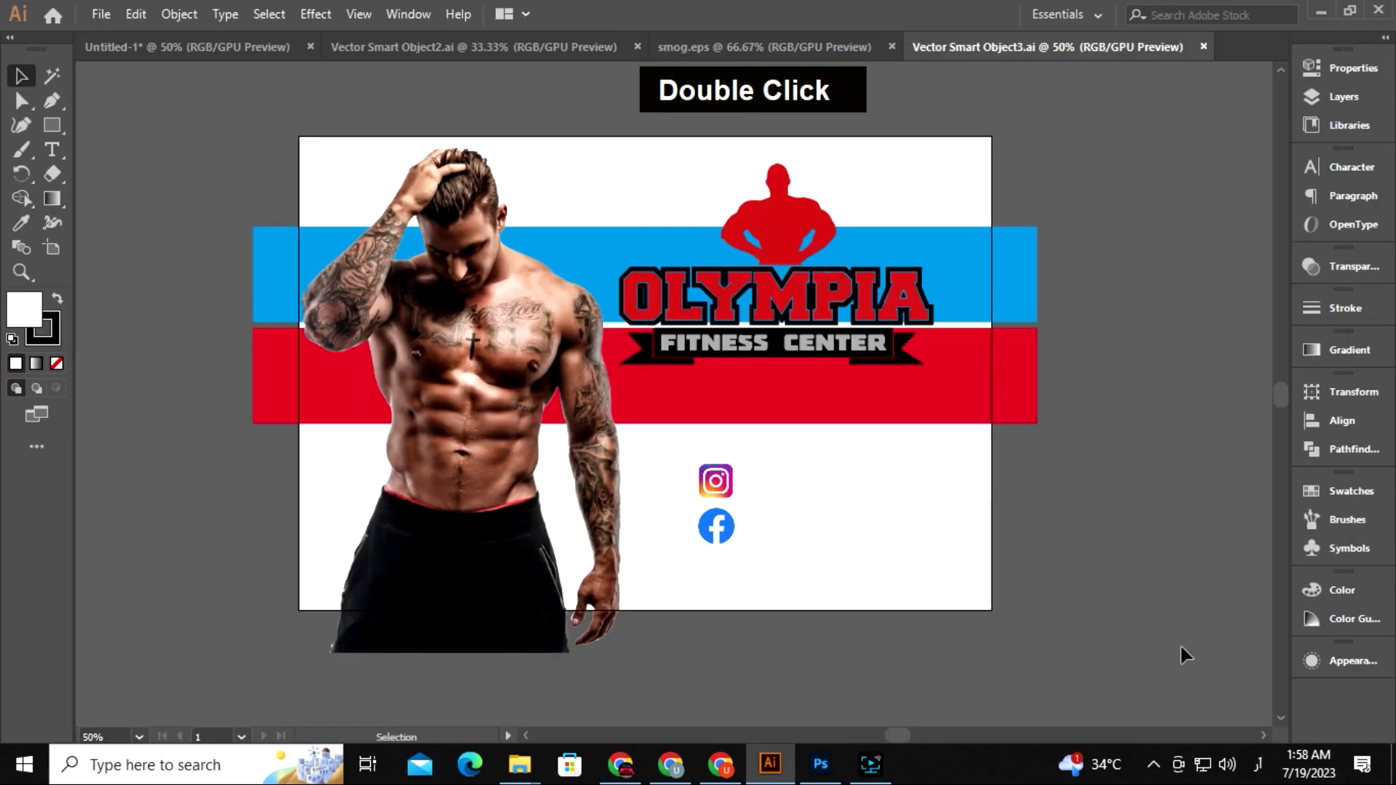
Step: Scale down the Instagram and Facebook icons with their text lines and move them left, closer to the bodybuilder
key("space")
left_click_drag(850, 549, 799, 532)
left_click(730, 517)
left_click_drag(652, 456, 876, 523)
key("shift+Left")
key("shift+Left")
key("shift+Left")
key("shift+Left")
key("shift+Left")
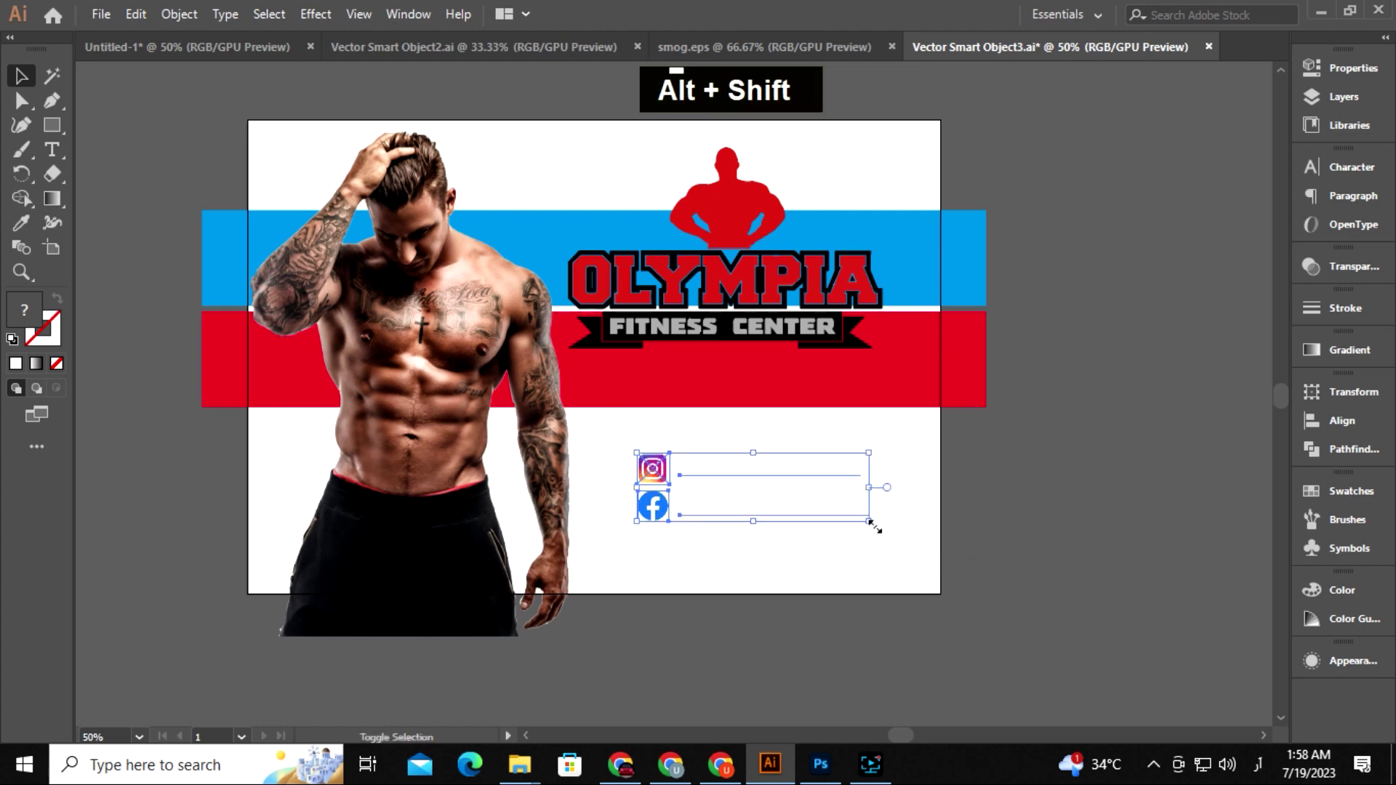
key("shift+Left")
key("shift+Left")
key("shift+Left")
left_click(991, 492)
Step: Scale down the Olympia Fitness Center logo about its centre and nudge it slightly down between the bodybuilder and the artboard's right edge
left_click(829, 327)
left_click_drag(882, 349, 863, 336)
key("shift+Left")
key("Down")
key("Down")
key("Down")
key("Down")
key("shift+Right")
Step: Scale down the bodybuilder image about its centre and move it right, away from the artboard's left edge
left_click(455, 473)
left_click_drag(594, 637, 582, 620)
key("shift+Right")
key("shift+Right")
key("shift+Right")
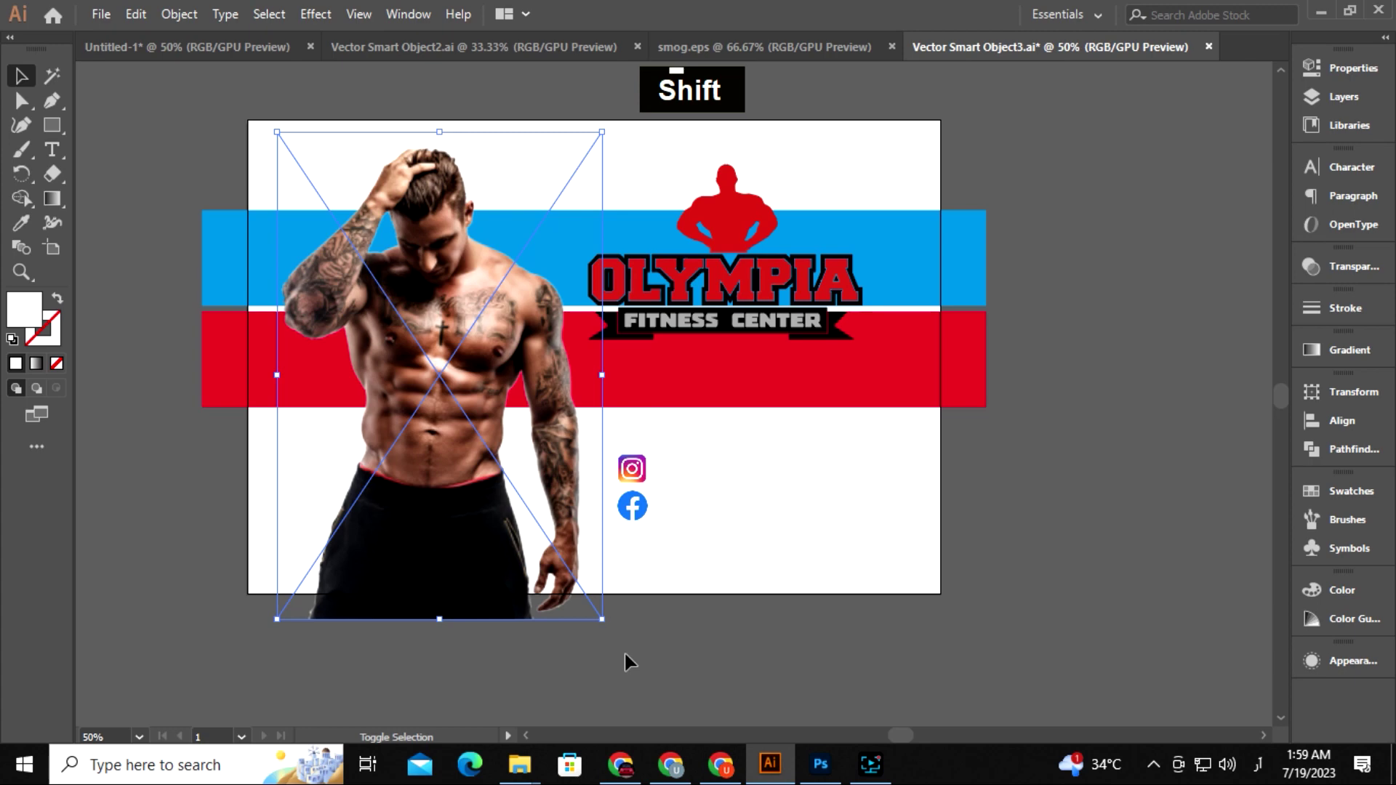
Step: Nudge the bodybuilder image slightly up and save Vector Smart Object3.ai
key("shift+Up")
left_click(786, 658, "ctrl")
key("ctrl+s")
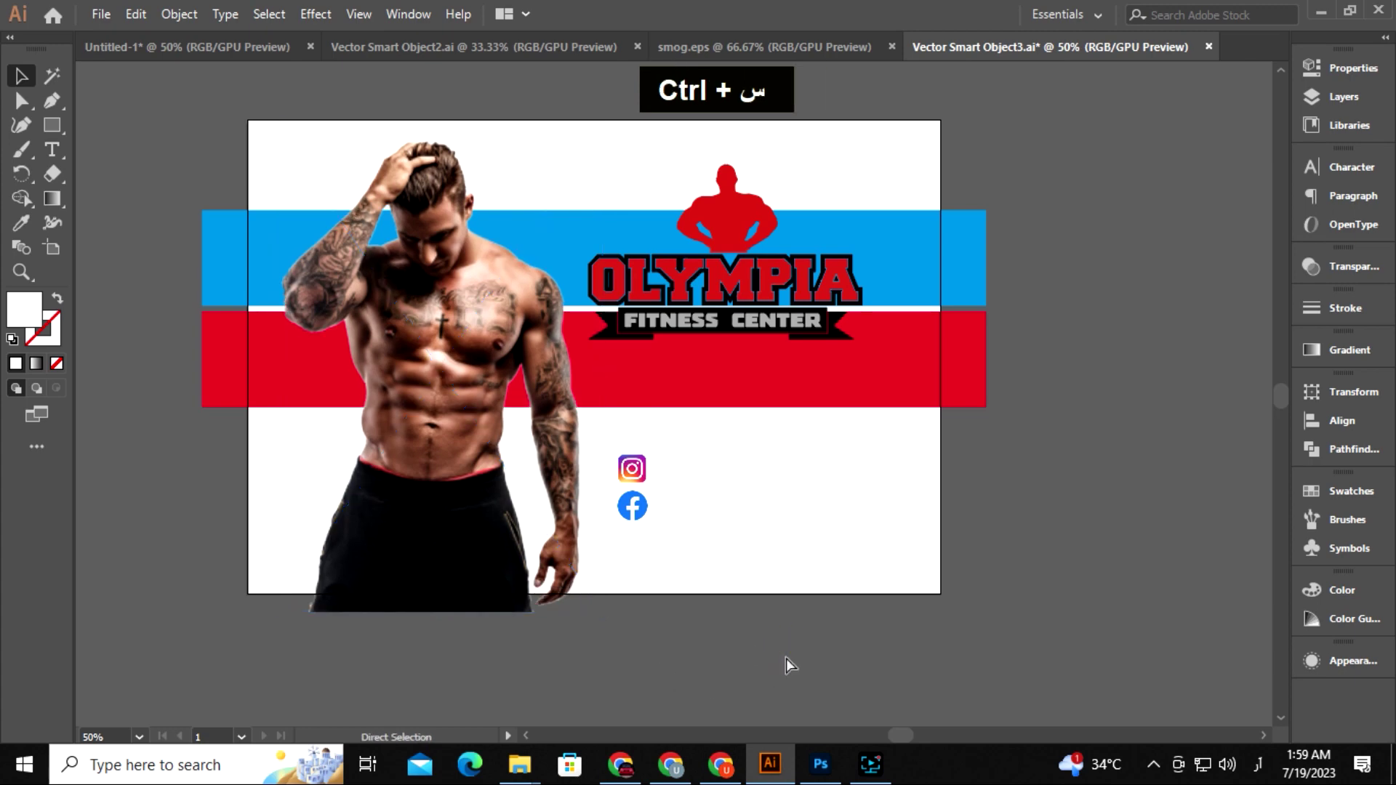
left_click(824, 760)
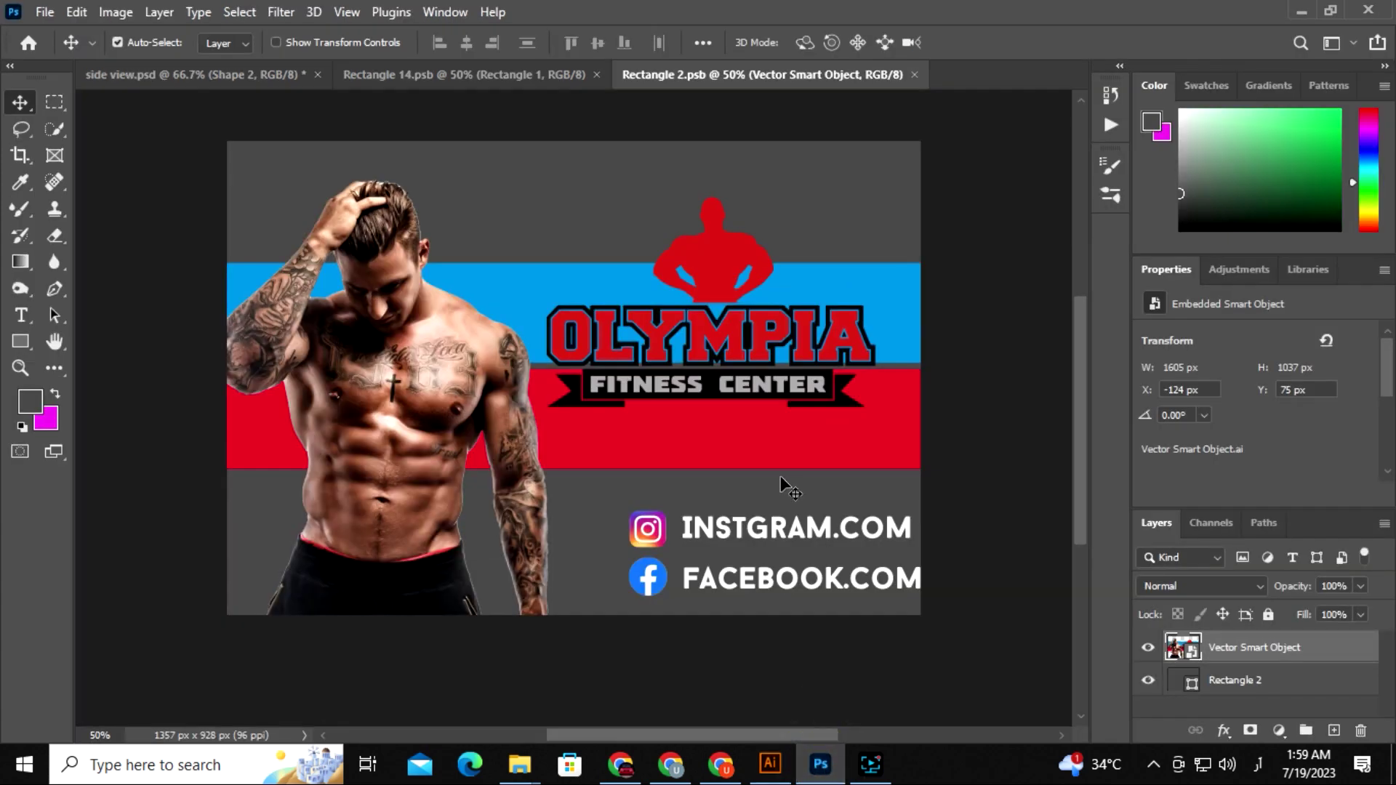
left_click(977, 440)
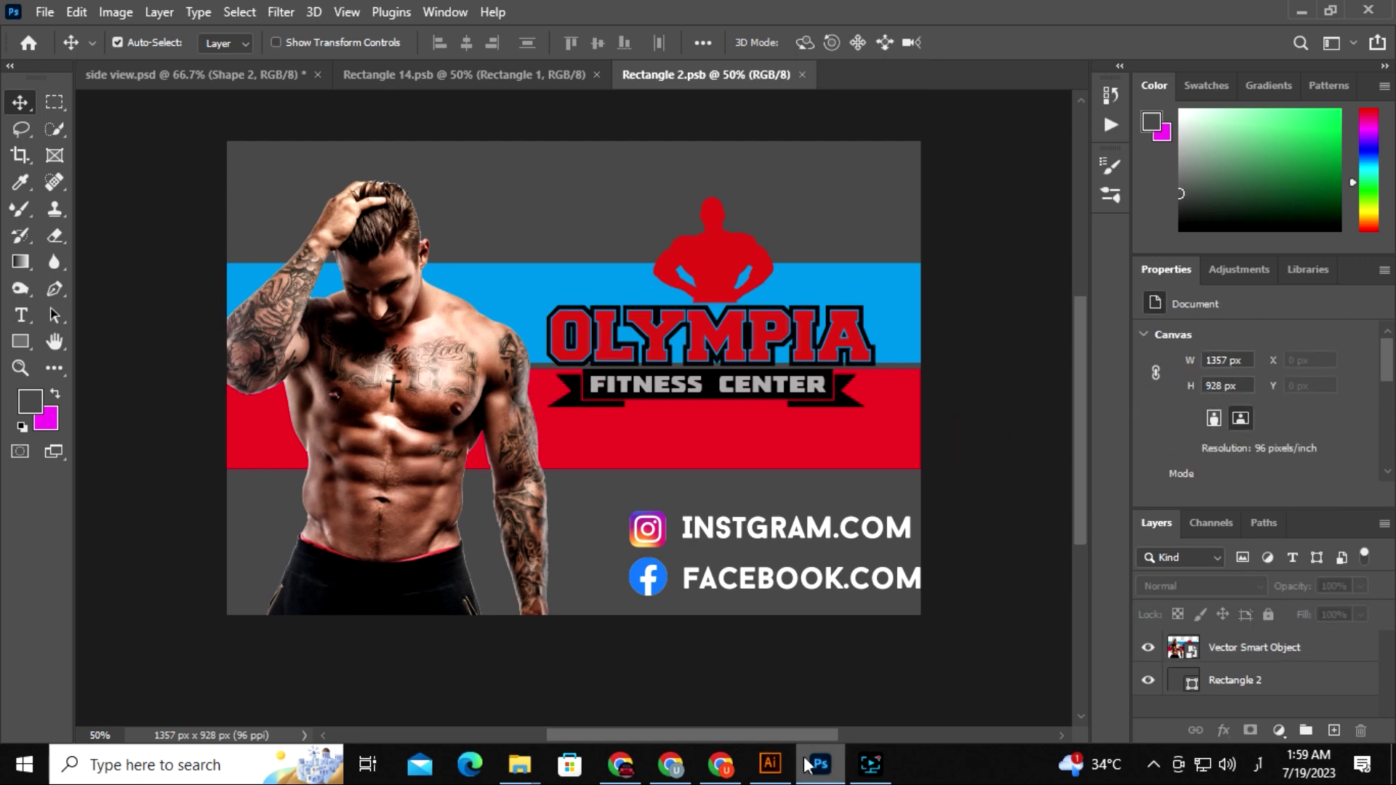
left_click(774, 763)
key("alt+shift")
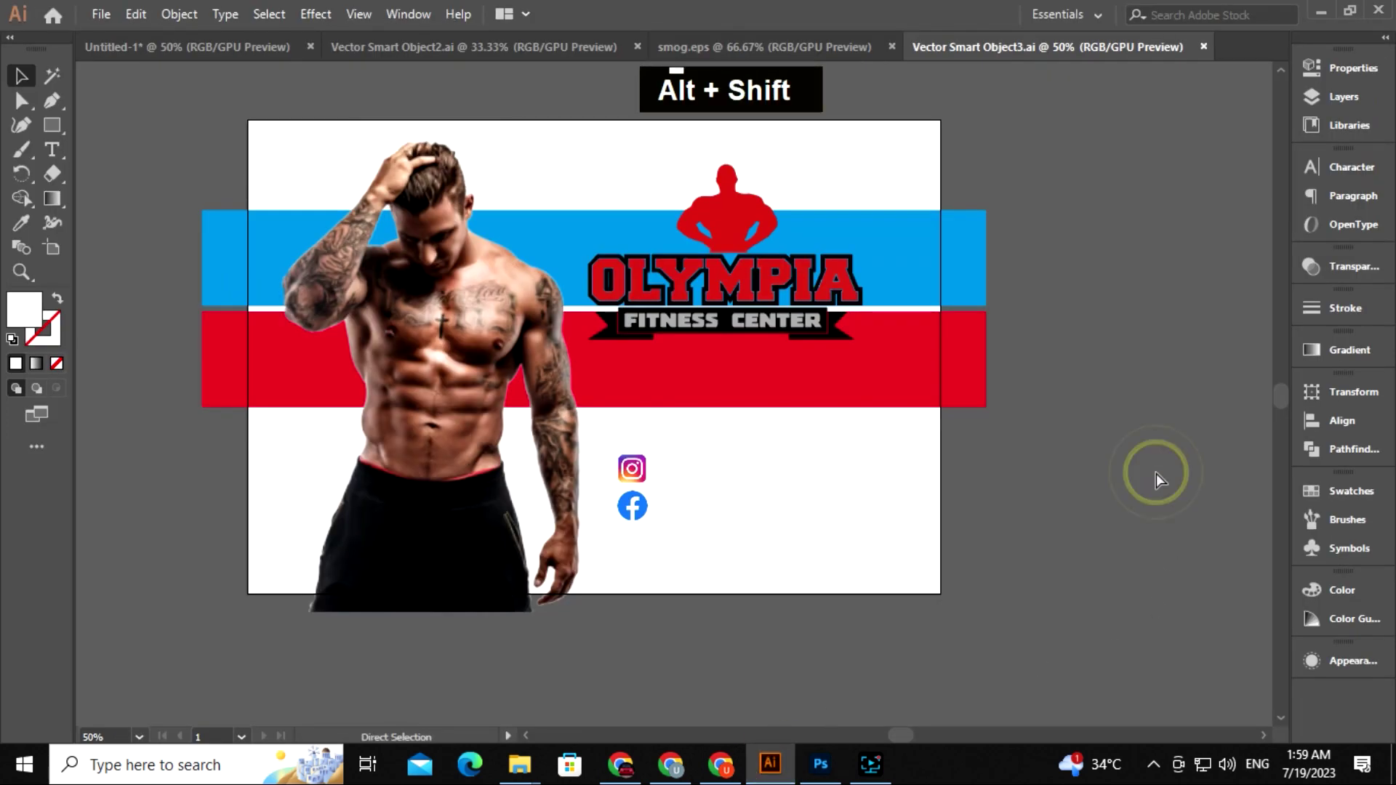
key("ctrl+s")
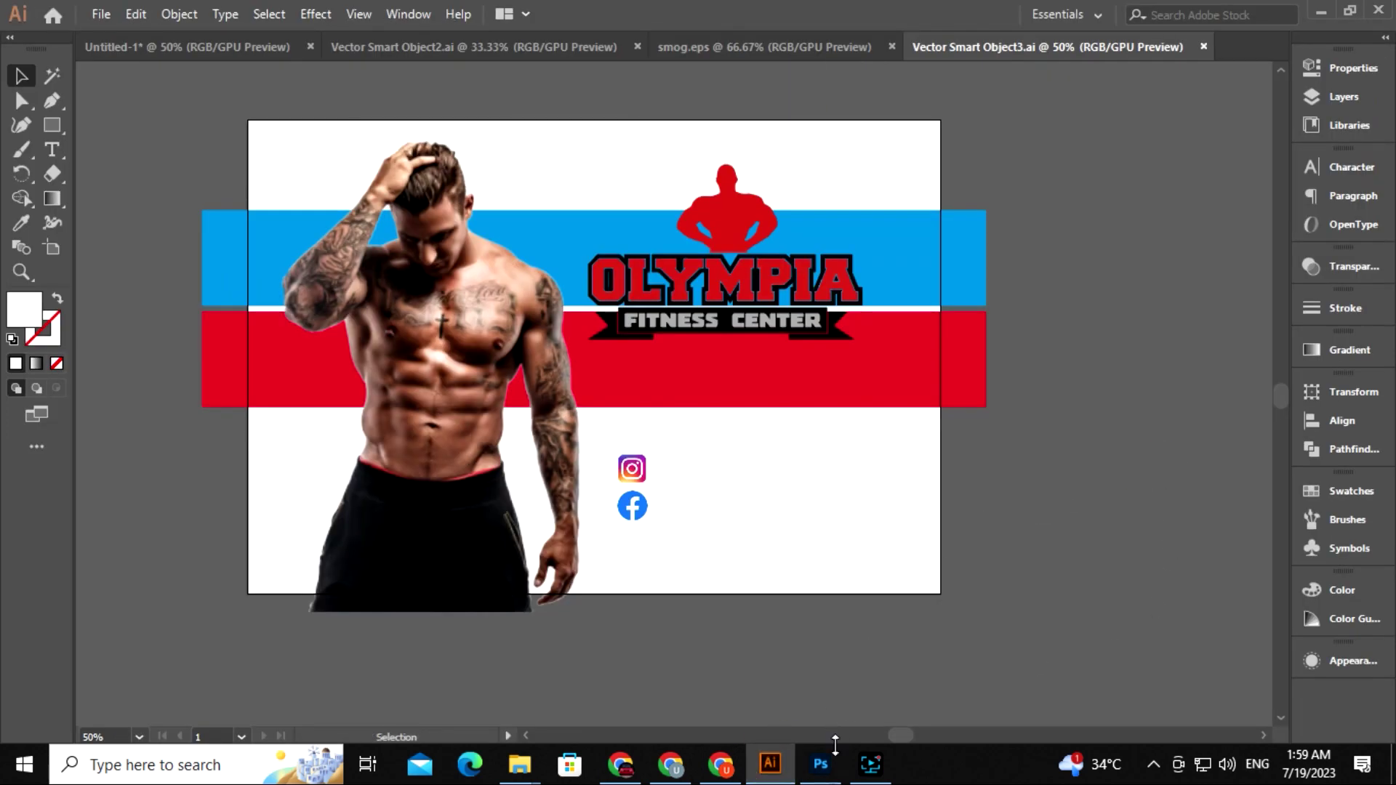
Step: Switch to Photoshop, save Rectangle 2.psb and check the updated rear artwork on the van in side view.psd
left_click(820, 764)
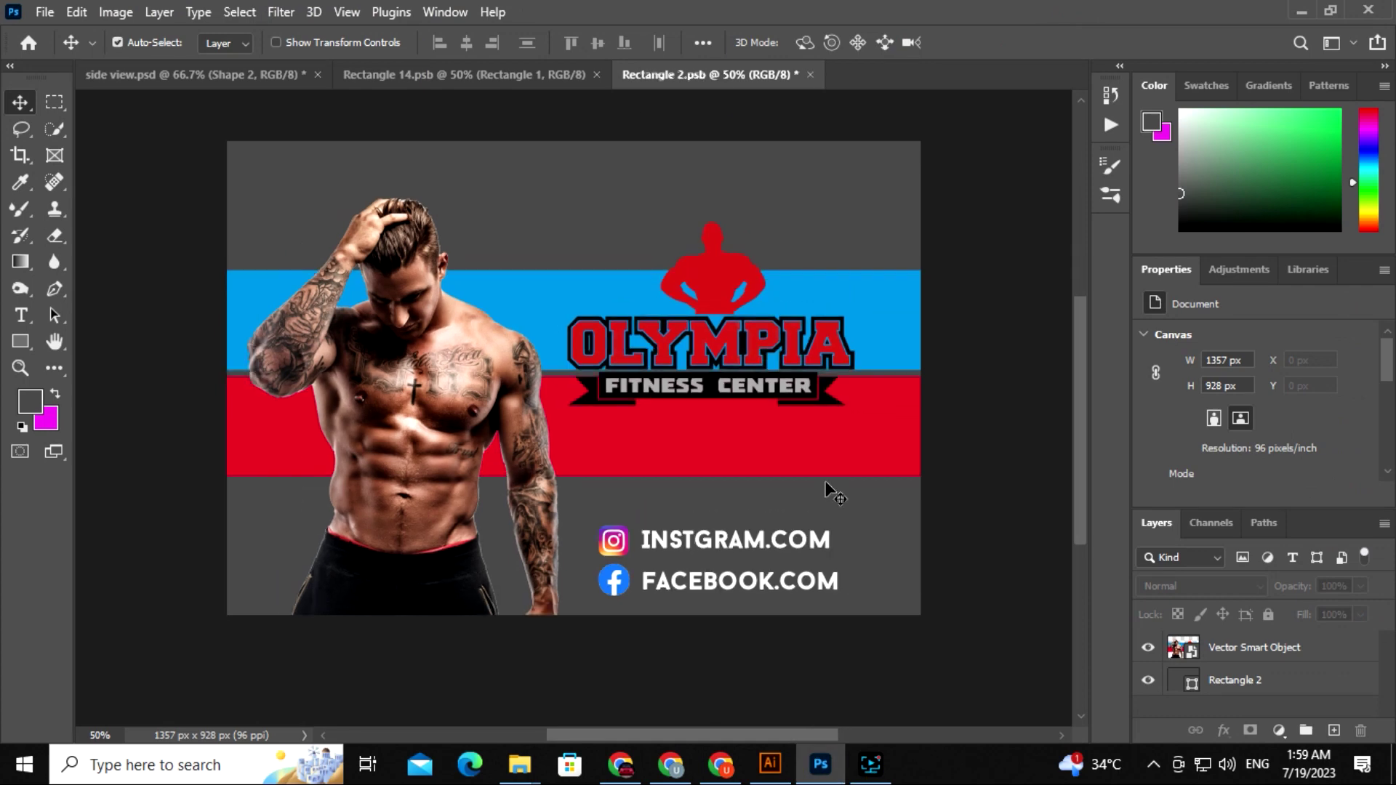
key("ctrl+s")
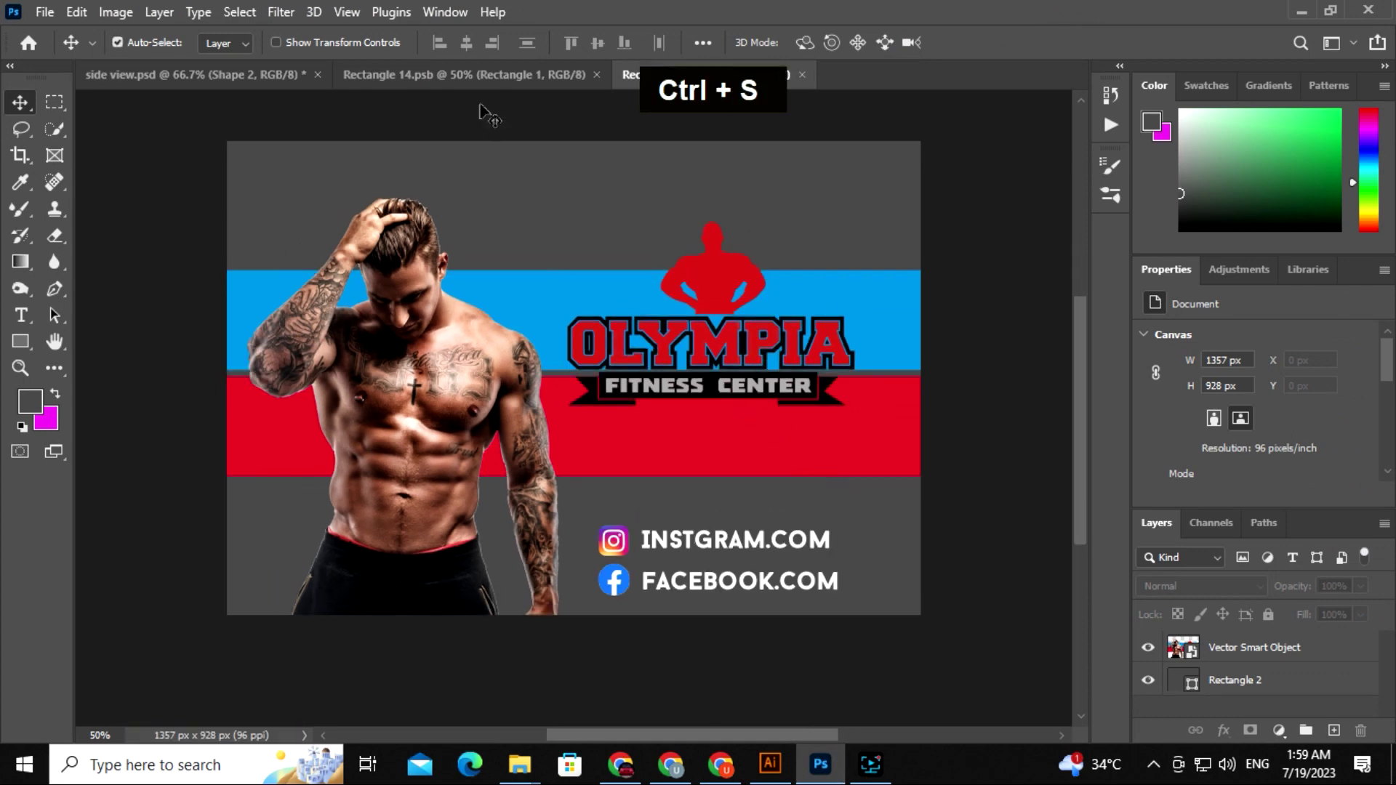
left_click(266, 81)
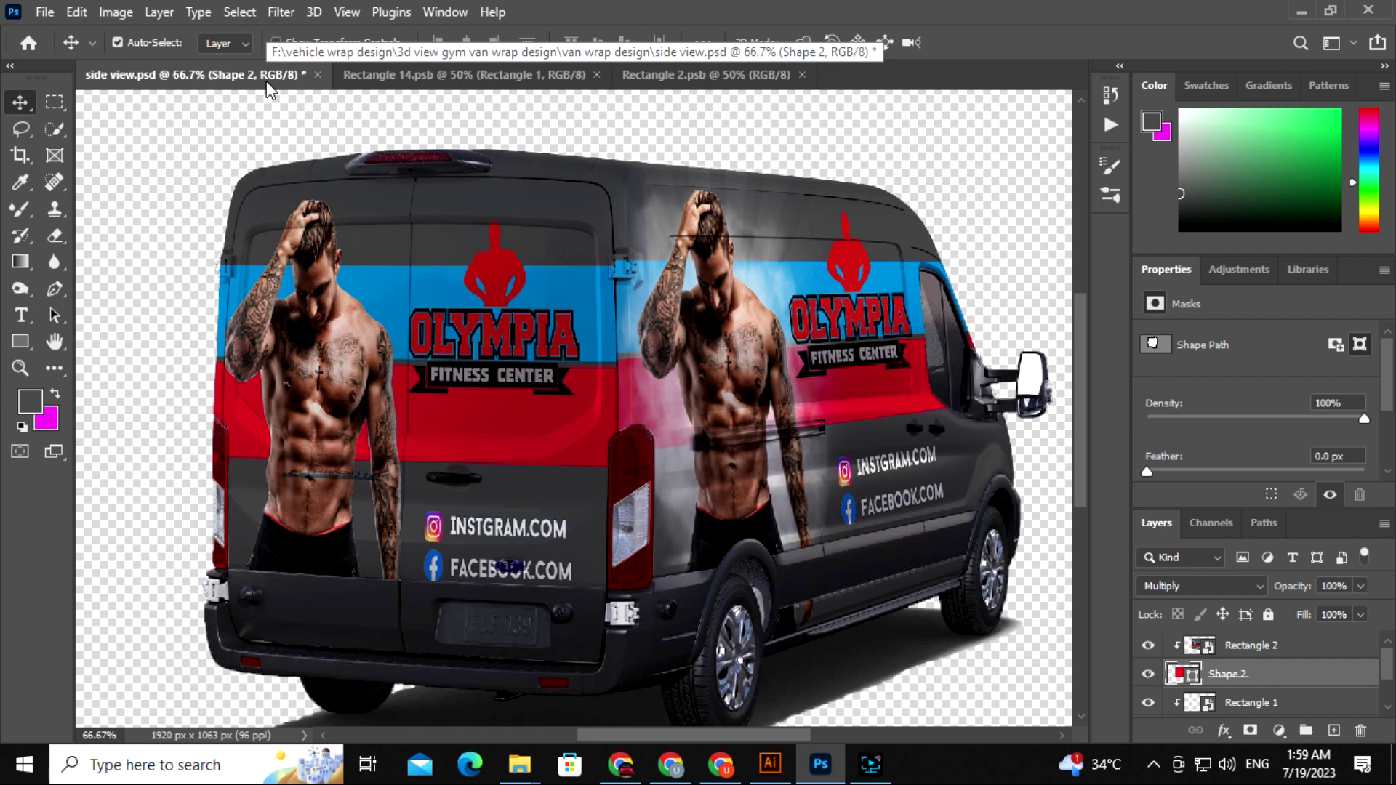
left_click(770, 764)
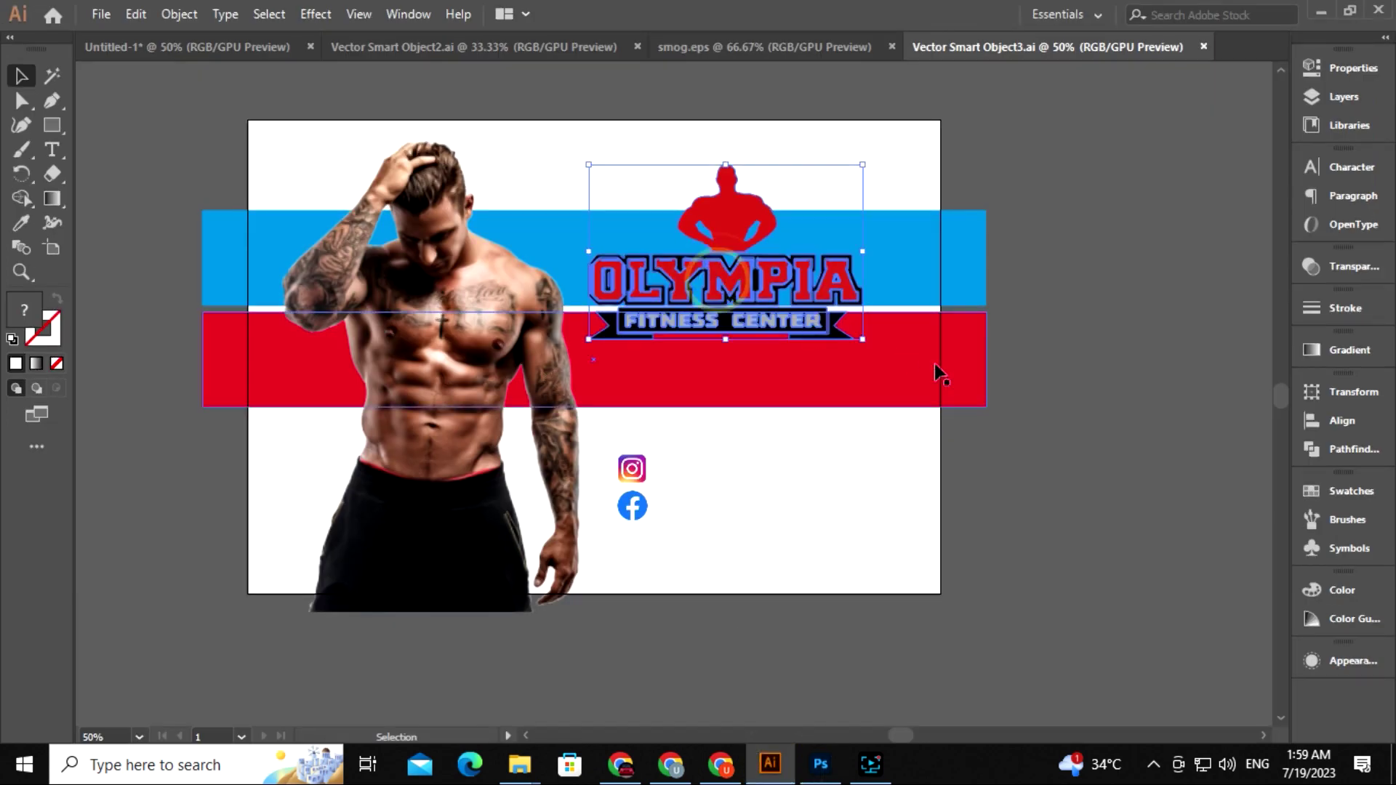
left_click(820, 764)
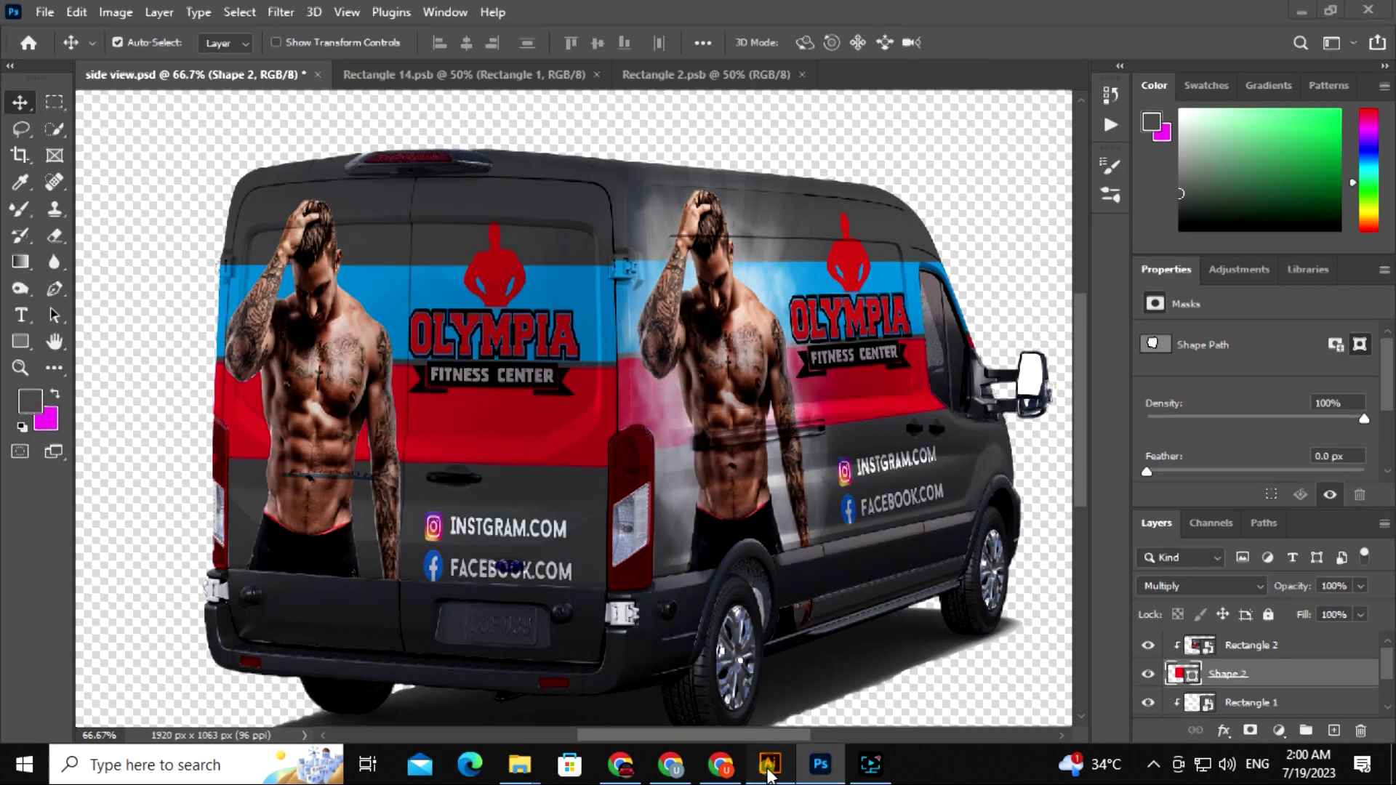
Step: In Illustrator, nudge the Olympia logo right and move the Instagram and Facebook icons with their text lines up
left_click(770, 764)
key("shift+Right")
key("shift+Right")
left_click(679, 520)
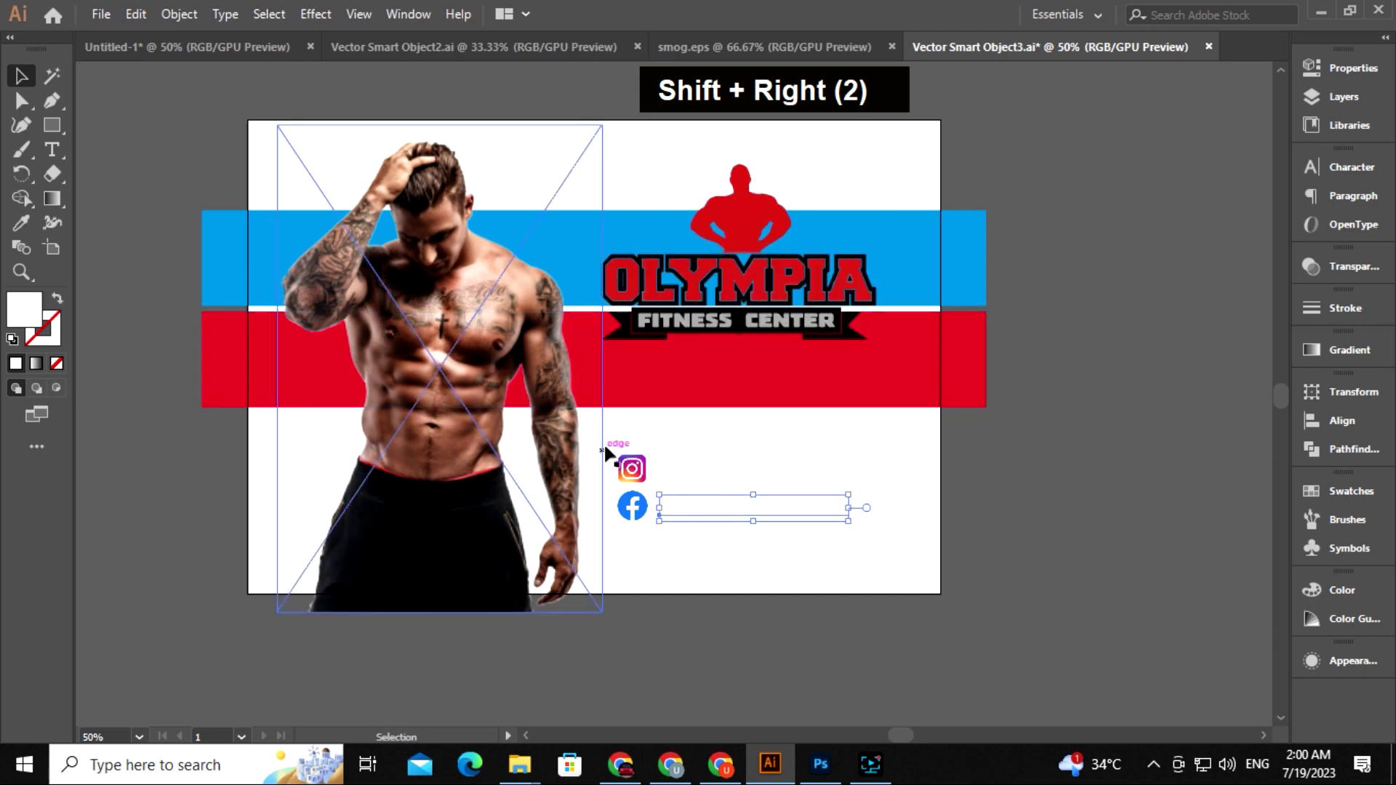
key("shift+Up")
key("shift+Up")
key("shift+Up")
left_click(1076, 446)
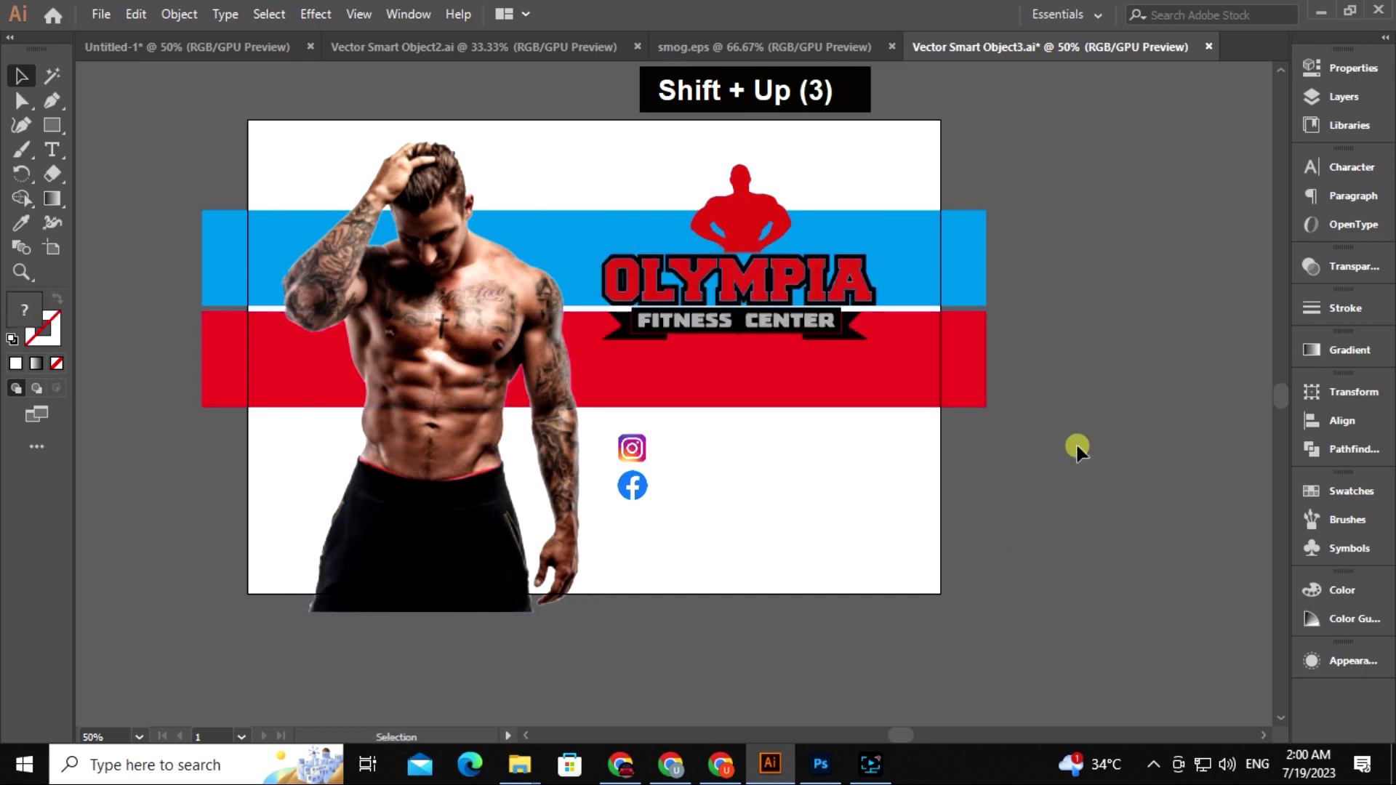
Step: Copy the smoke graphic behind the bodybuilder in Vector Smart Object2.ai, temporarily locking the artwork in front of it
left_click_drag(700, 171, 731, 181)
left_click(727, 46)
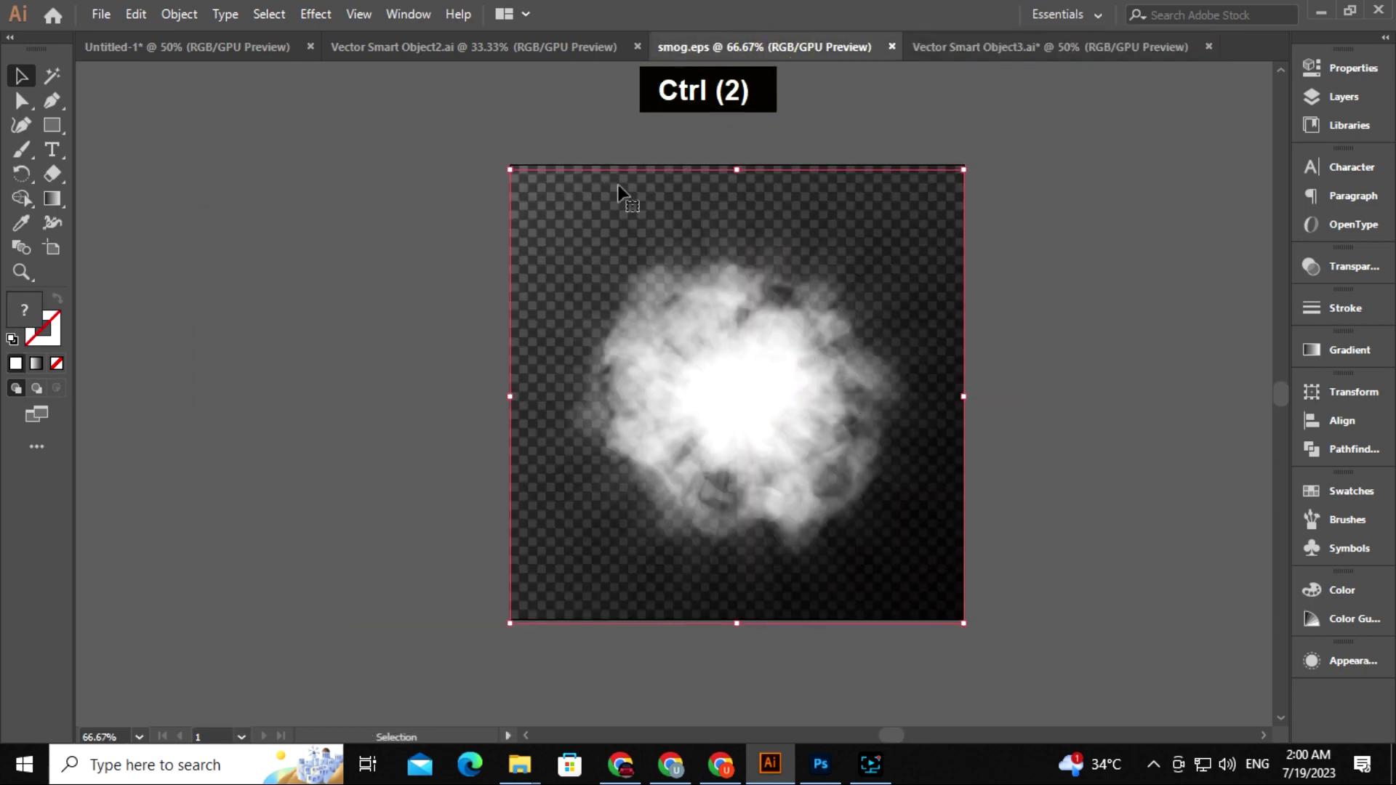
left_click(566, 47)
left_click(477, 319)
key("ctrl+2")
left_click(522, 468)
left_click(547, 618)
key("alt+ctrl+2")
left_click(547, 616)
left_click(573, 522)
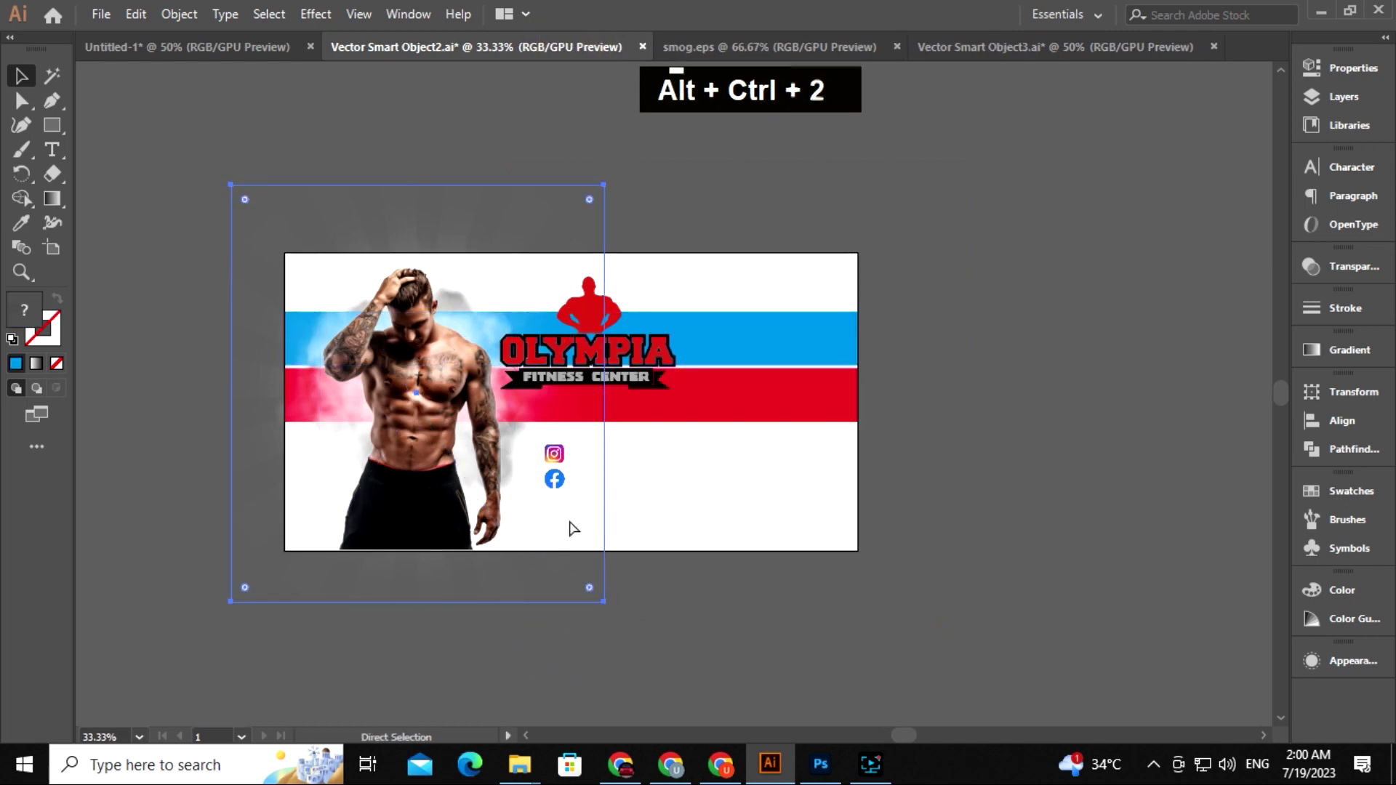
key("ctrl+c")
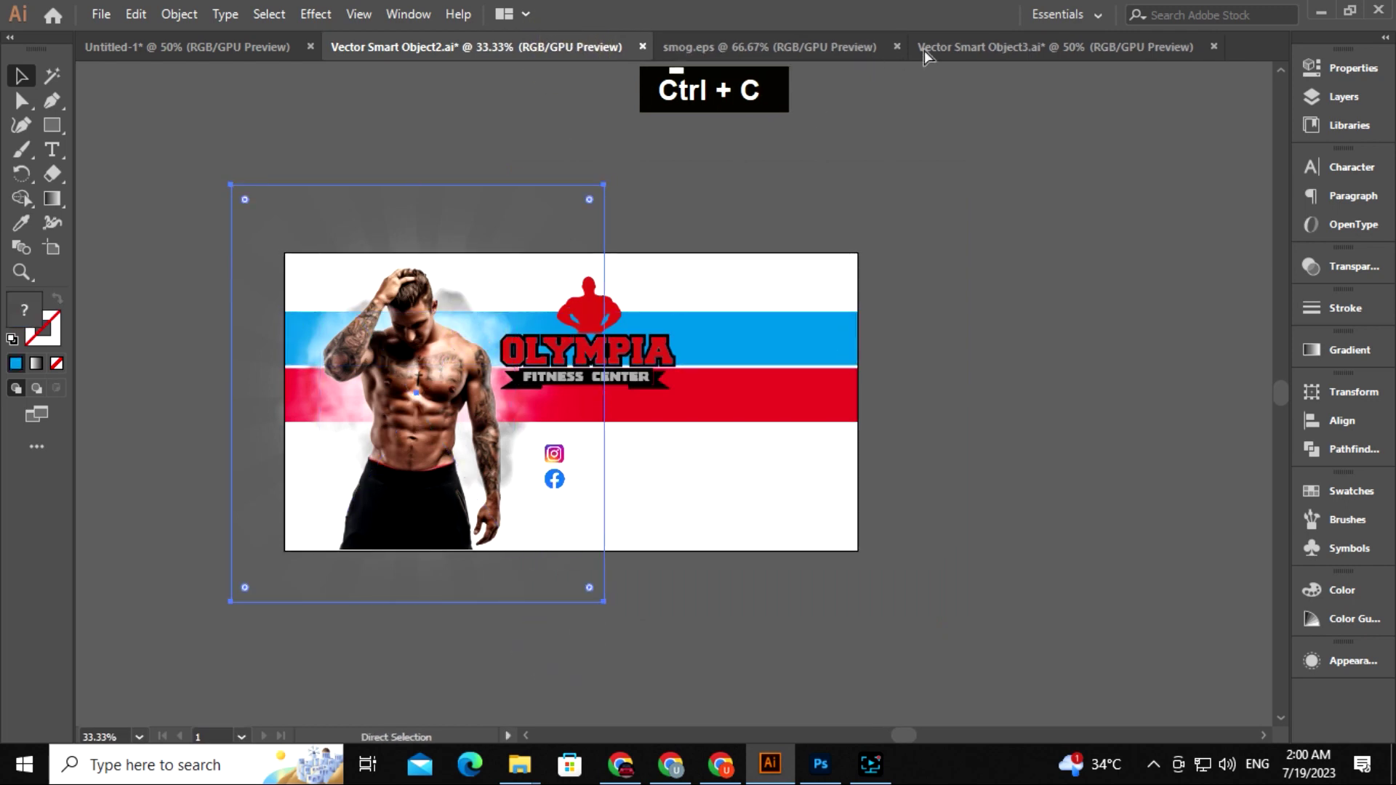
Step: Paste the smoke graphic into Vector Smart Object3.ai and move it left and slightly up until it is centred over the bodybuilder's chest
left_click(998, 48)
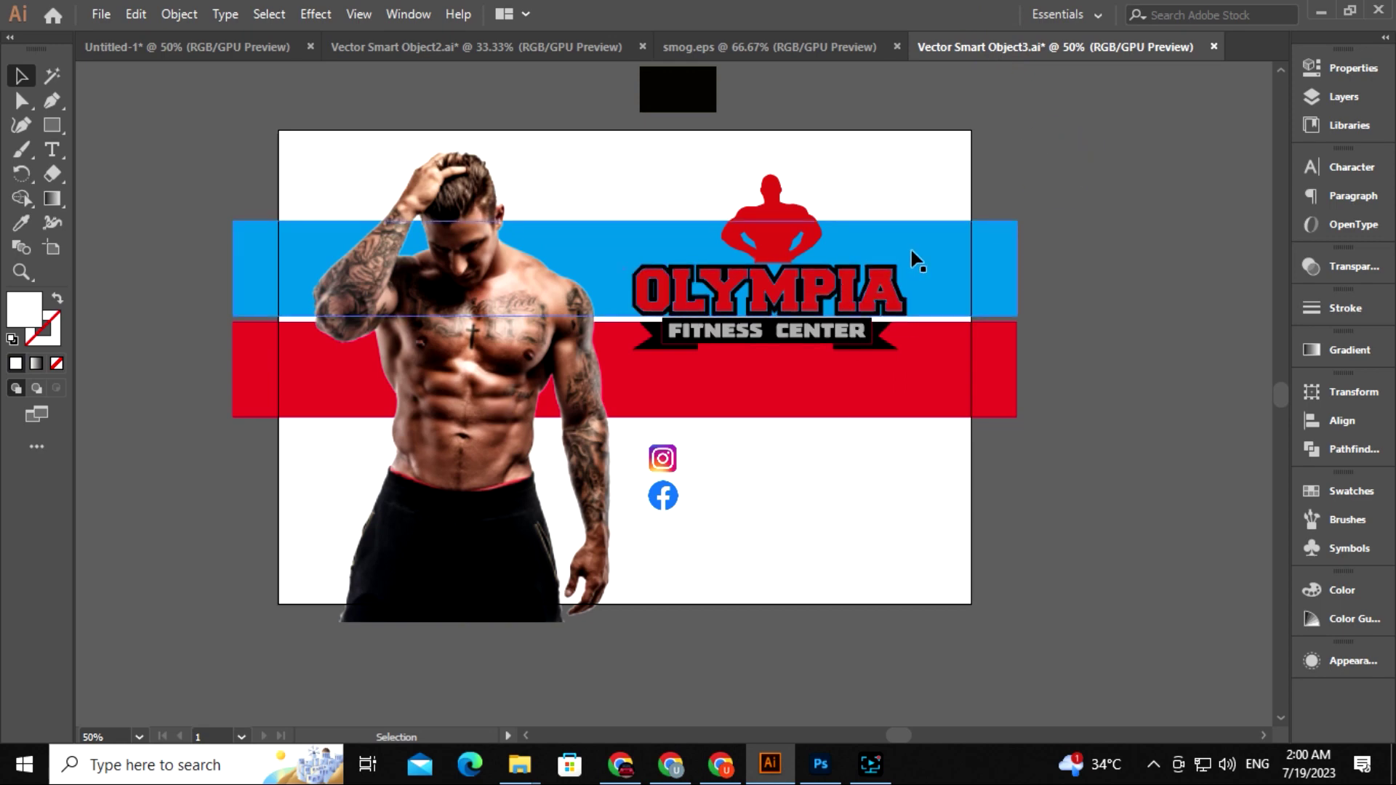
key("ctrl+v")
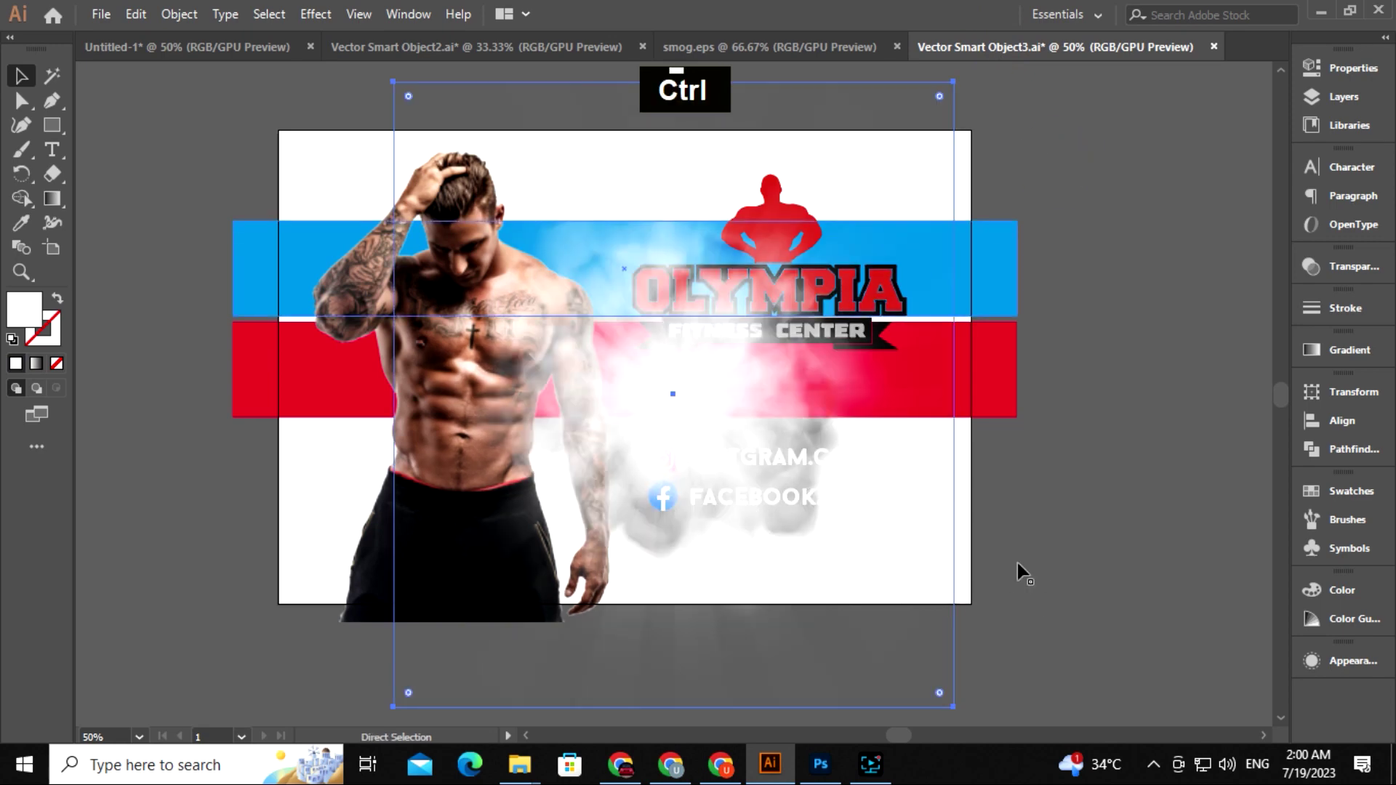
key("v")
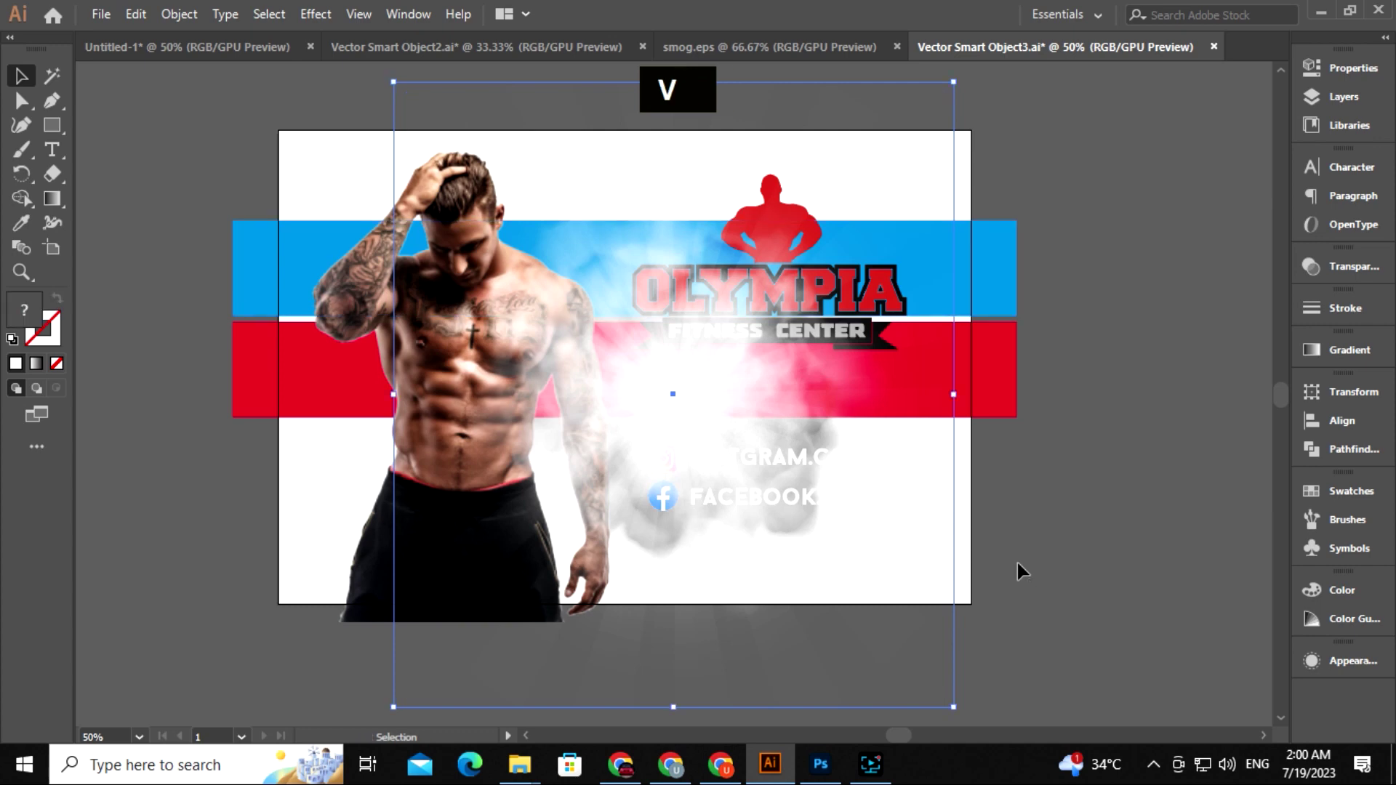
key("shift+Left")
key("shift+Left")
key("shift+Left")
key("shift+Left")
key("shift+Left")
key("shift+Left")
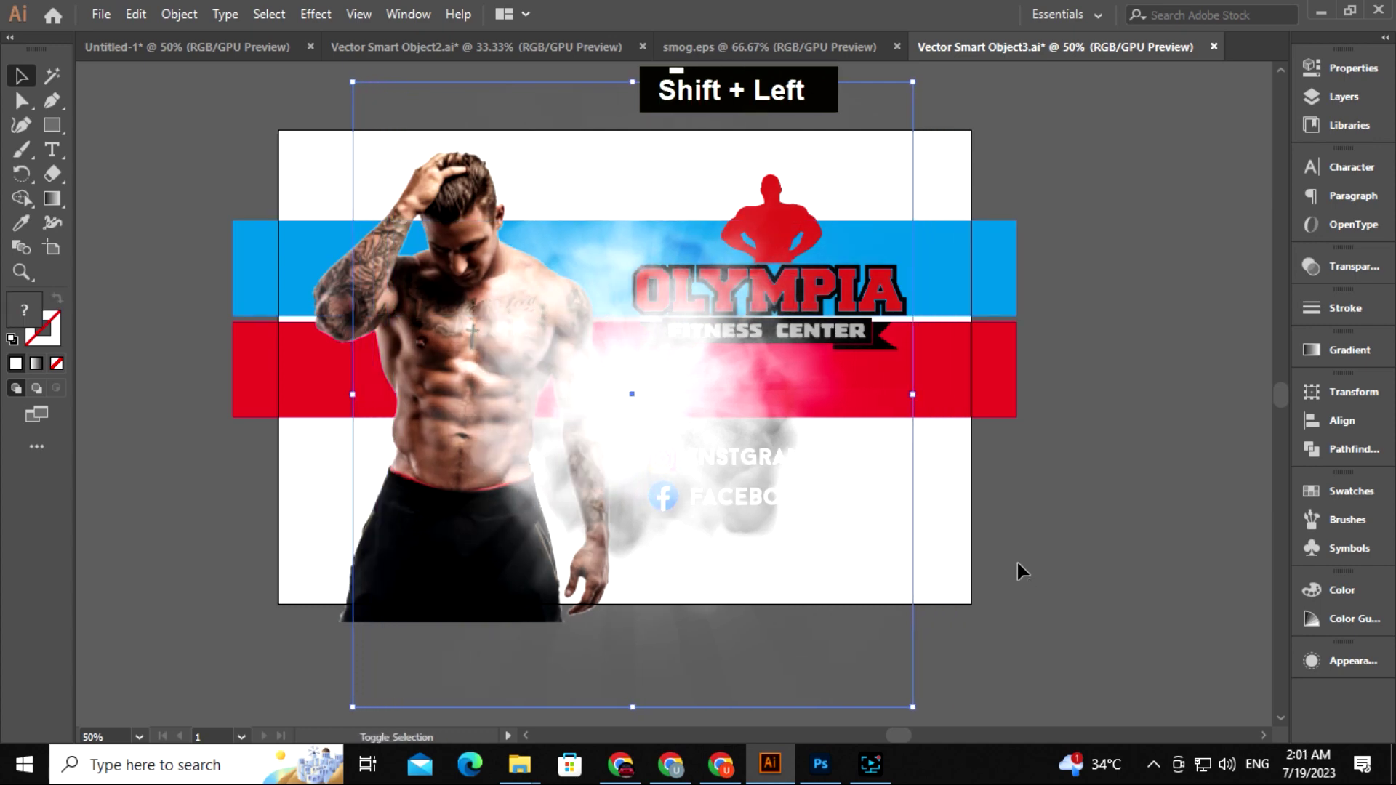
key("shift+Left")
key("shift+Left")
key("shift+Left")
key("shift+Left")
key("shift+Left")
key("shift+Left")
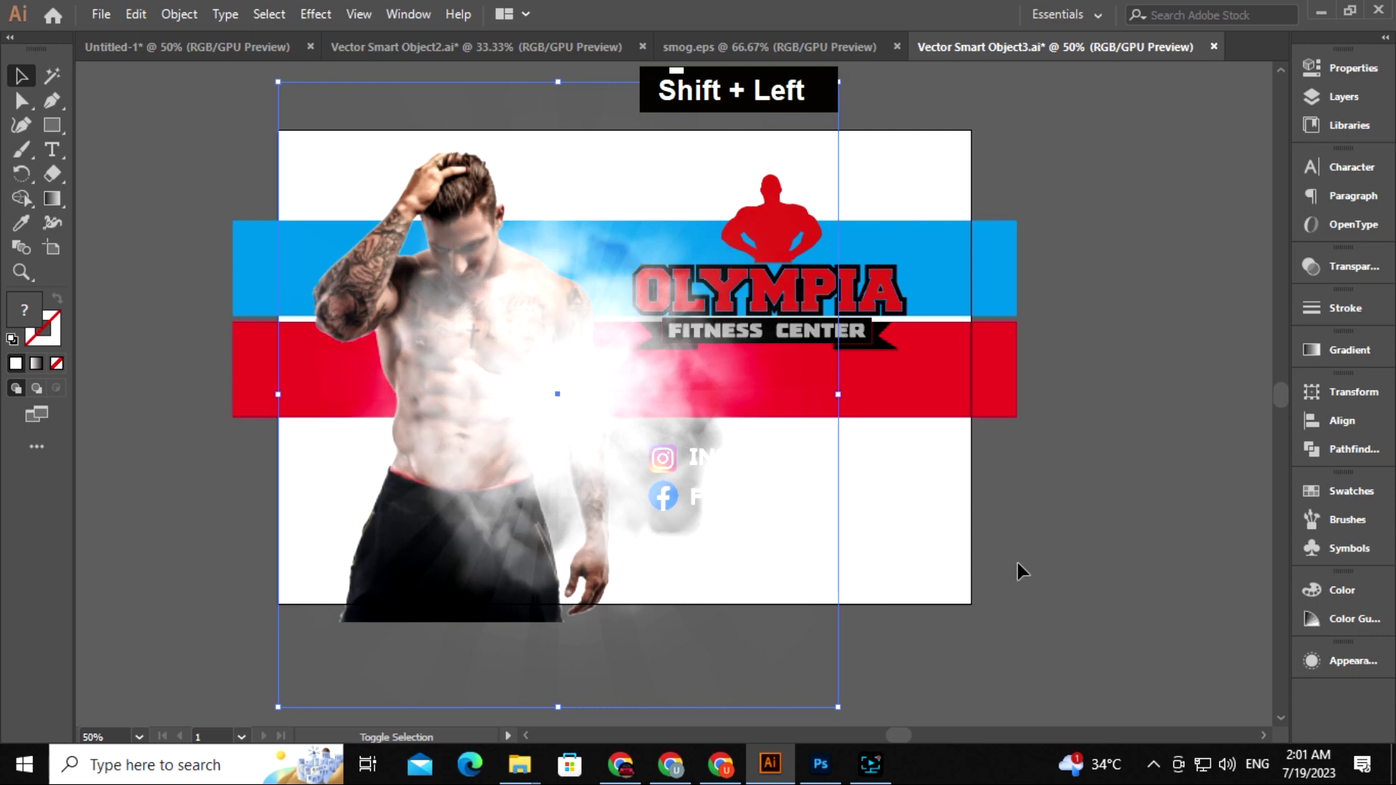
key("shift+Left")
key("shift+Left")
key("shift+Left")
key("shift+Left")
key("shift+Left")
key("shift+Left")
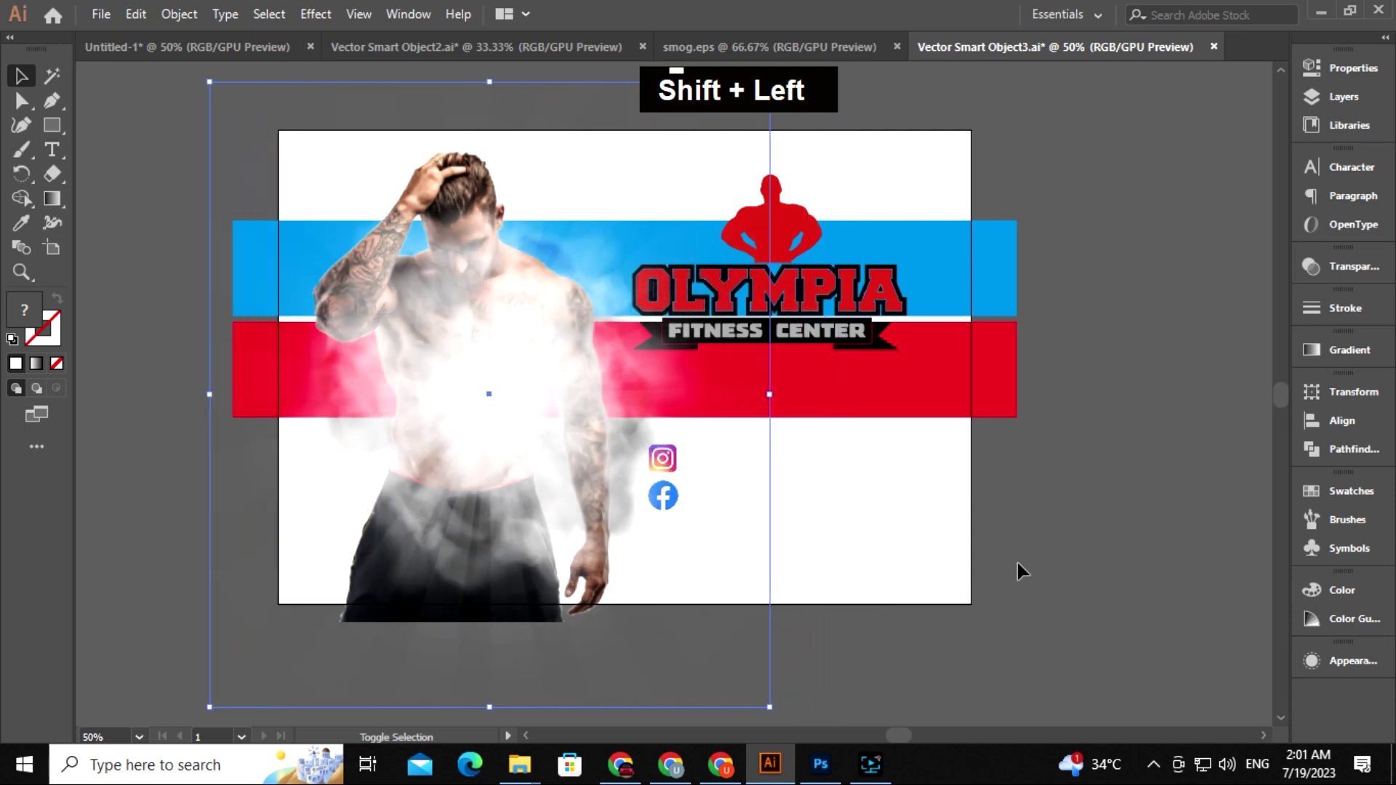
key("shift+Left")
key("shift+Left")
key("shift+Left")
key("shift+Left")
key("shift+Left")
key("shift+Up")
key("shift+Up")
key("shift+Up")
key("shift+Up")
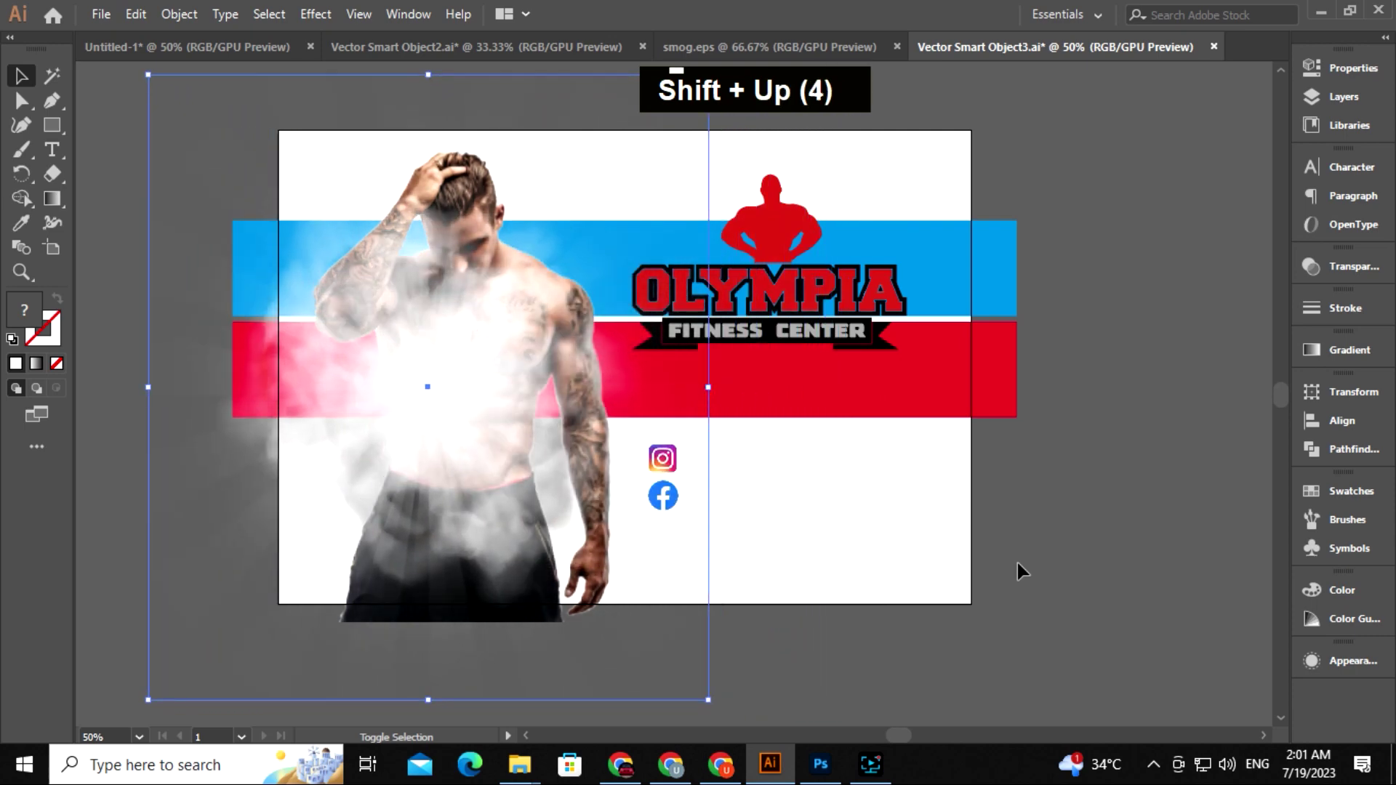
key("shift+Right")
key("shift+Right")
key("shift+Up")
key("shift+Right")
key("shift+Right")
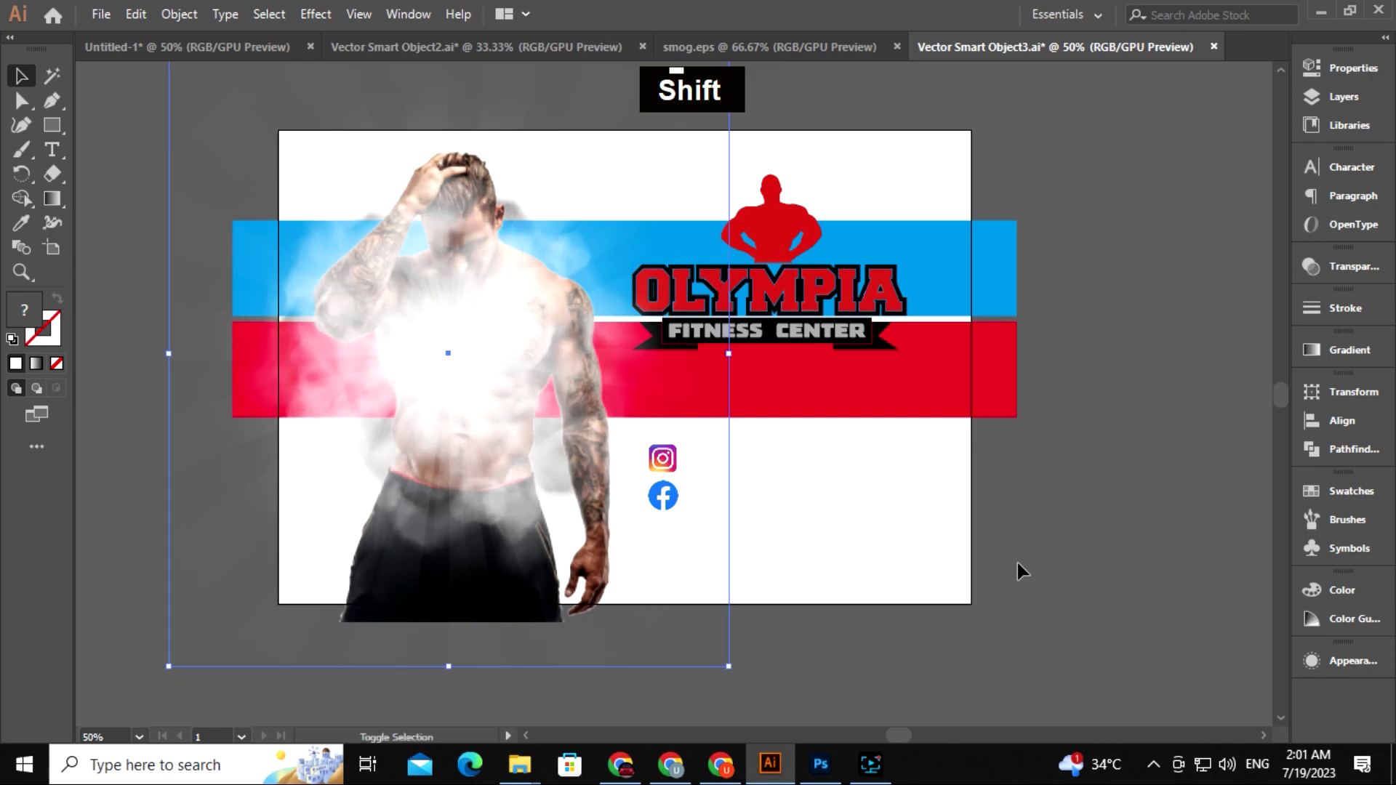
Step: Stretch the smoke graphic downward to about 1504 px high, and extend its upper edge slightly upward
left_click_drag(449, 667, 449, 694)
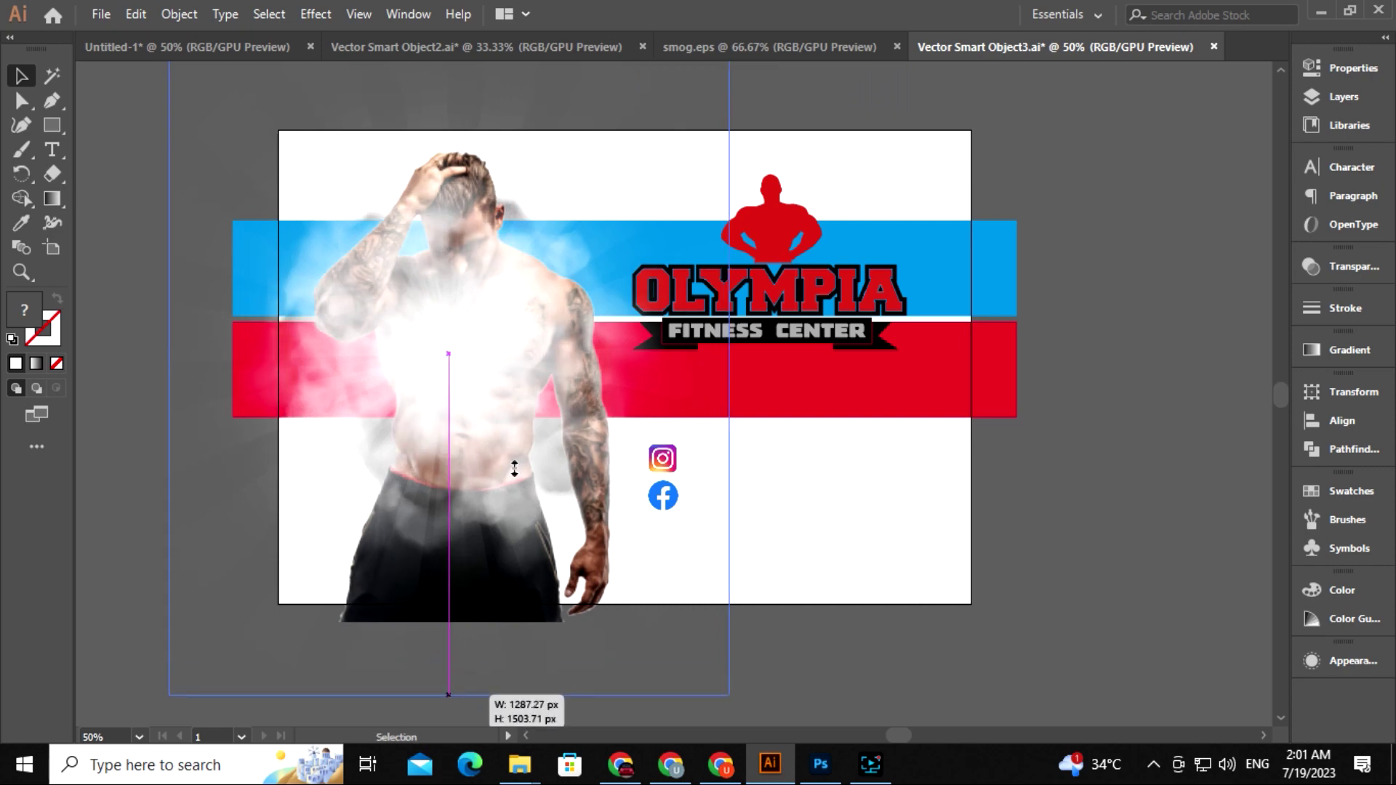
key("space")
left_click_drag(509, 381, 495, 512)
left_click_drag(435, 172, 434, 151)
Step: Send the smoke graphic backward in the stacking order until it sits behind the bodybuilder
key("ctrl+bracketleft")
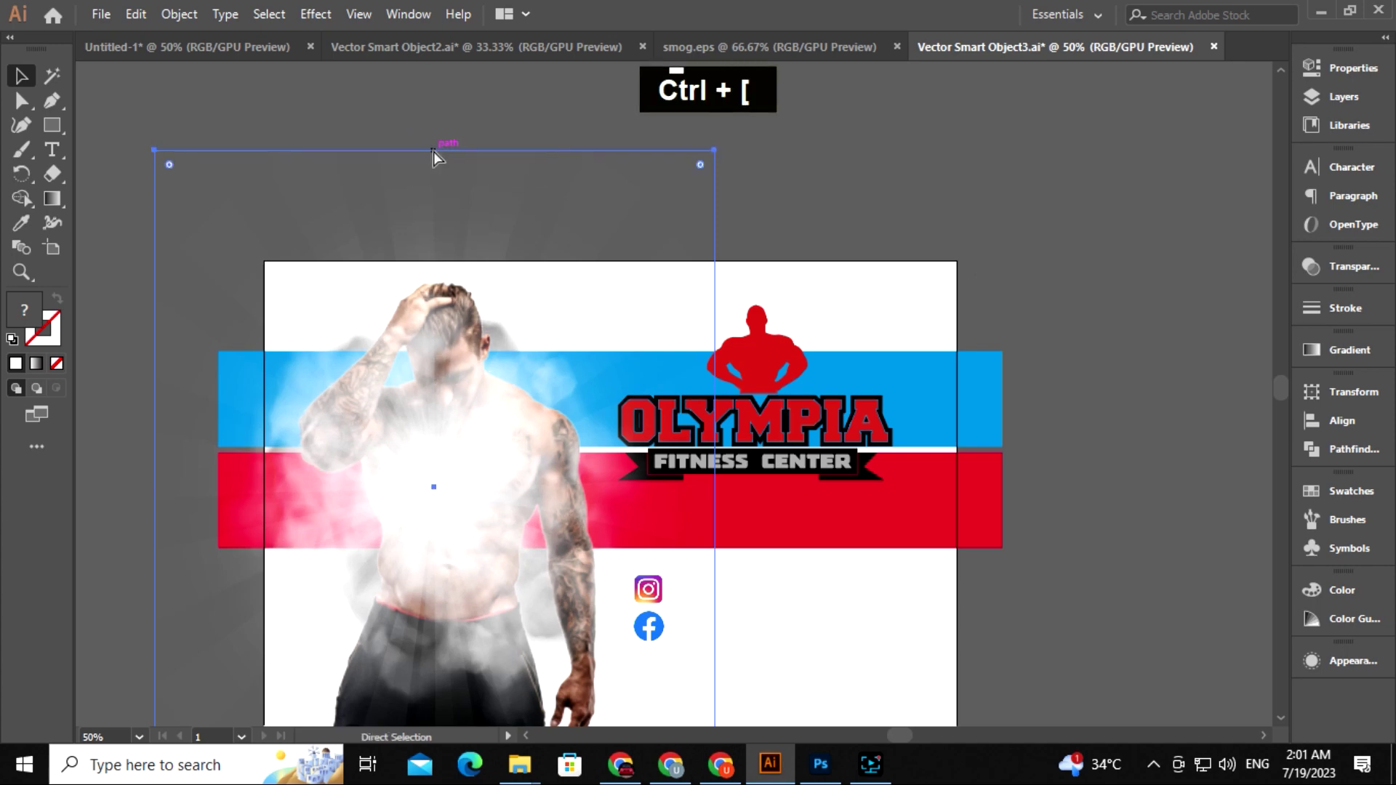
key("ctrl+bracketleft")
key("ctrl+bracketleft")
left_click(826, 187)
left_click_drag(825, 320, 876, 209)
left_click(522, 432)
key("ctrl+bracketleft")
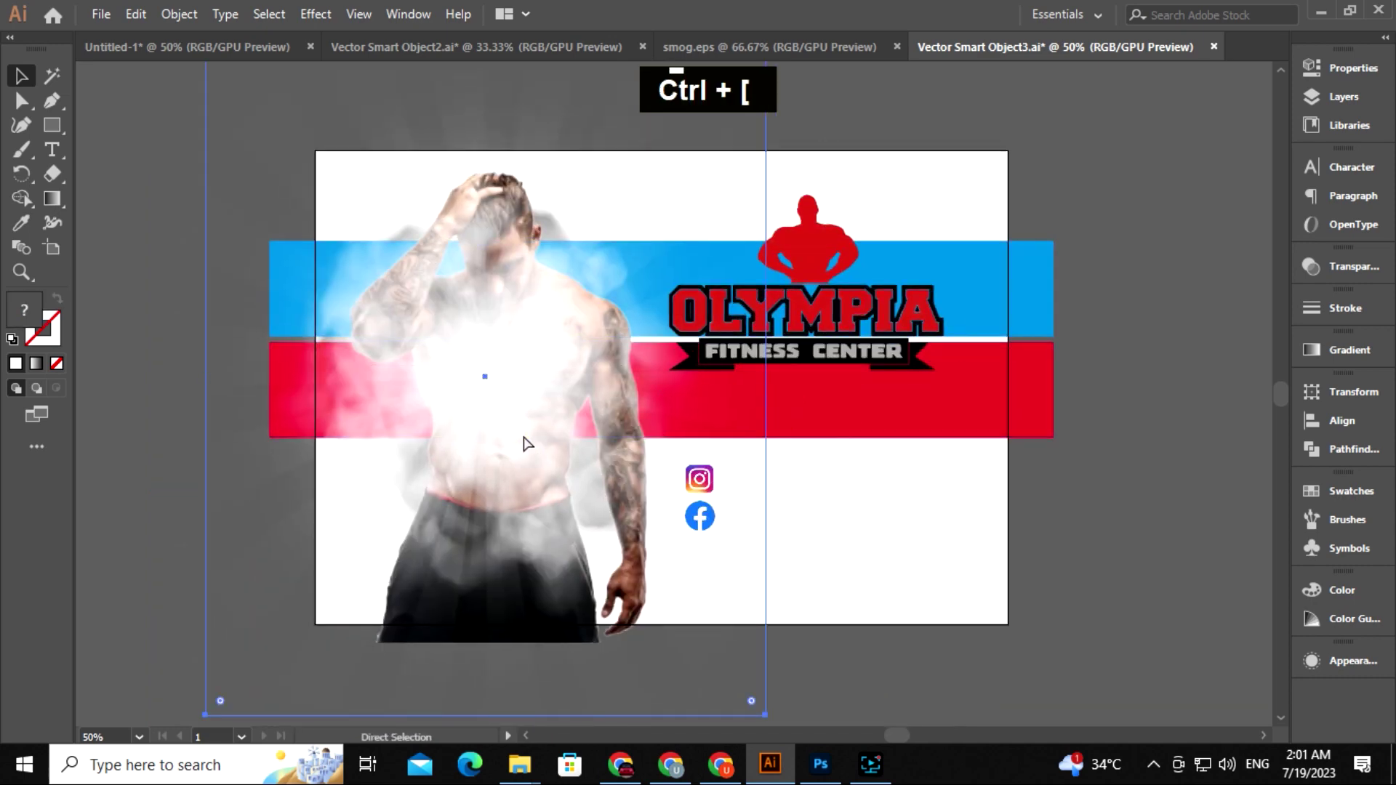
key("ctrl+bracketleft")
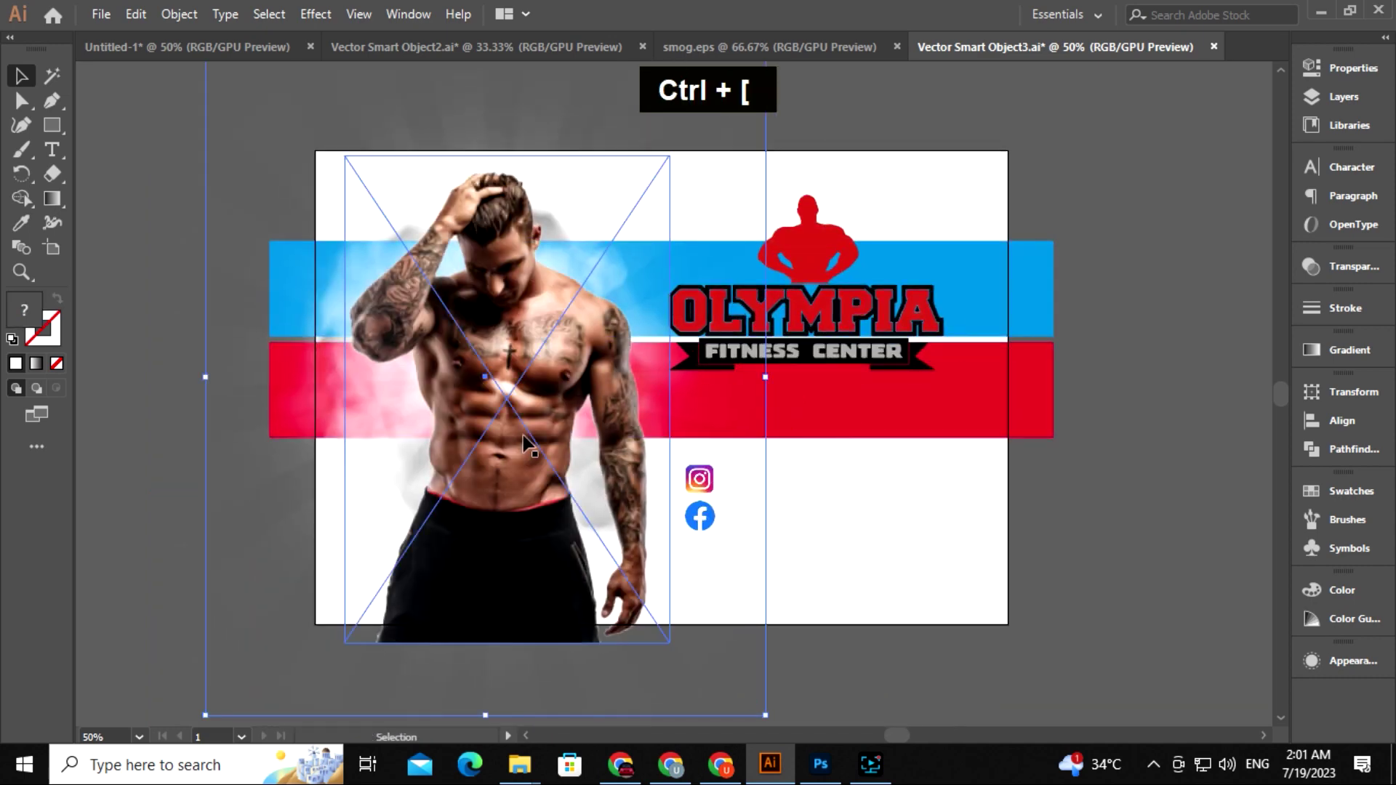
Step: Stretch the smoke's upper edge further above the artboard and save Vector Smart Object3.ai
key("space")
left_click_drag(577, 274, 579, 401)
left_click_drag(487, 164, 496, 126)
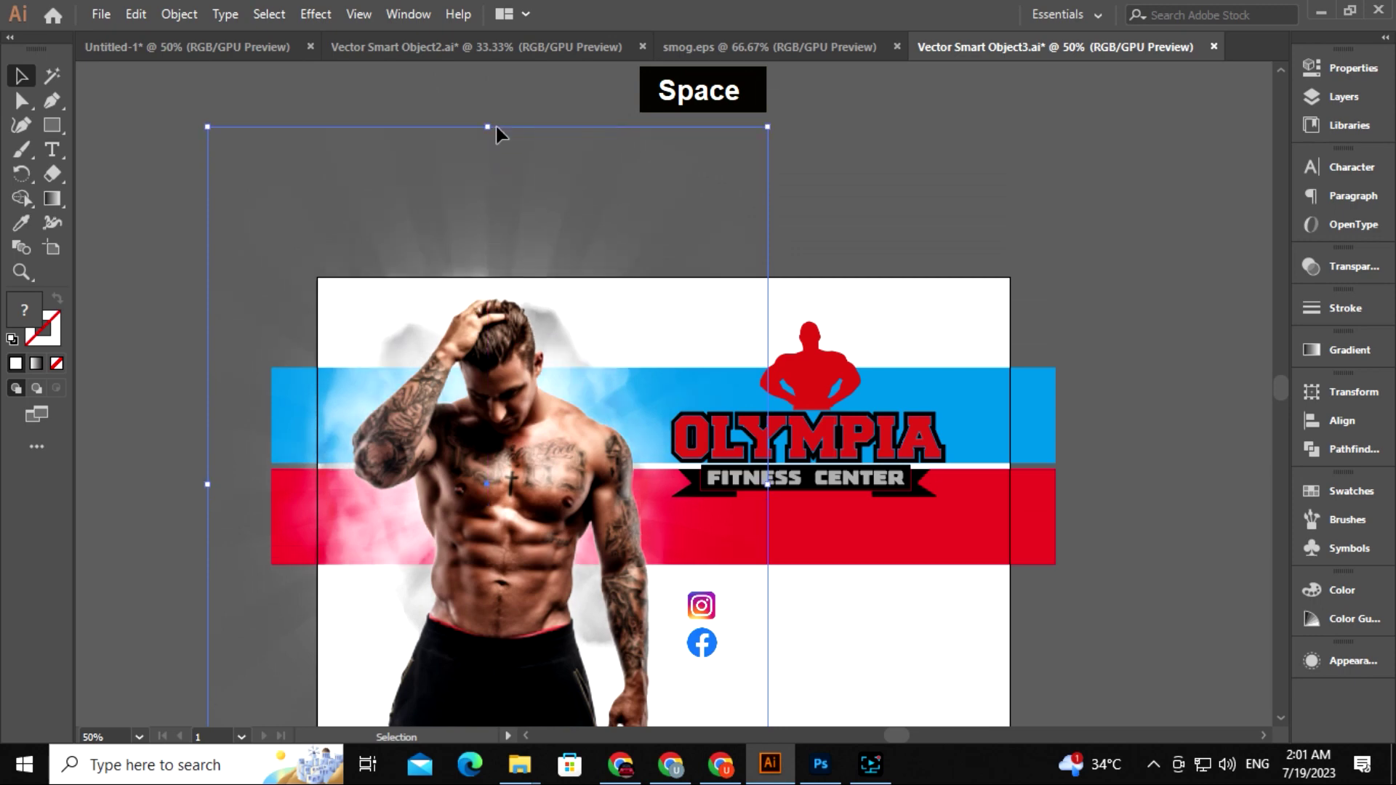
key("space")
left_click_drag(571, 361, 570, 249)
left_click_drag(538, 720, 522, 629)
left_click(1131, 299)
key("space")
left_click_drag(1217, 221, 1184, 340)
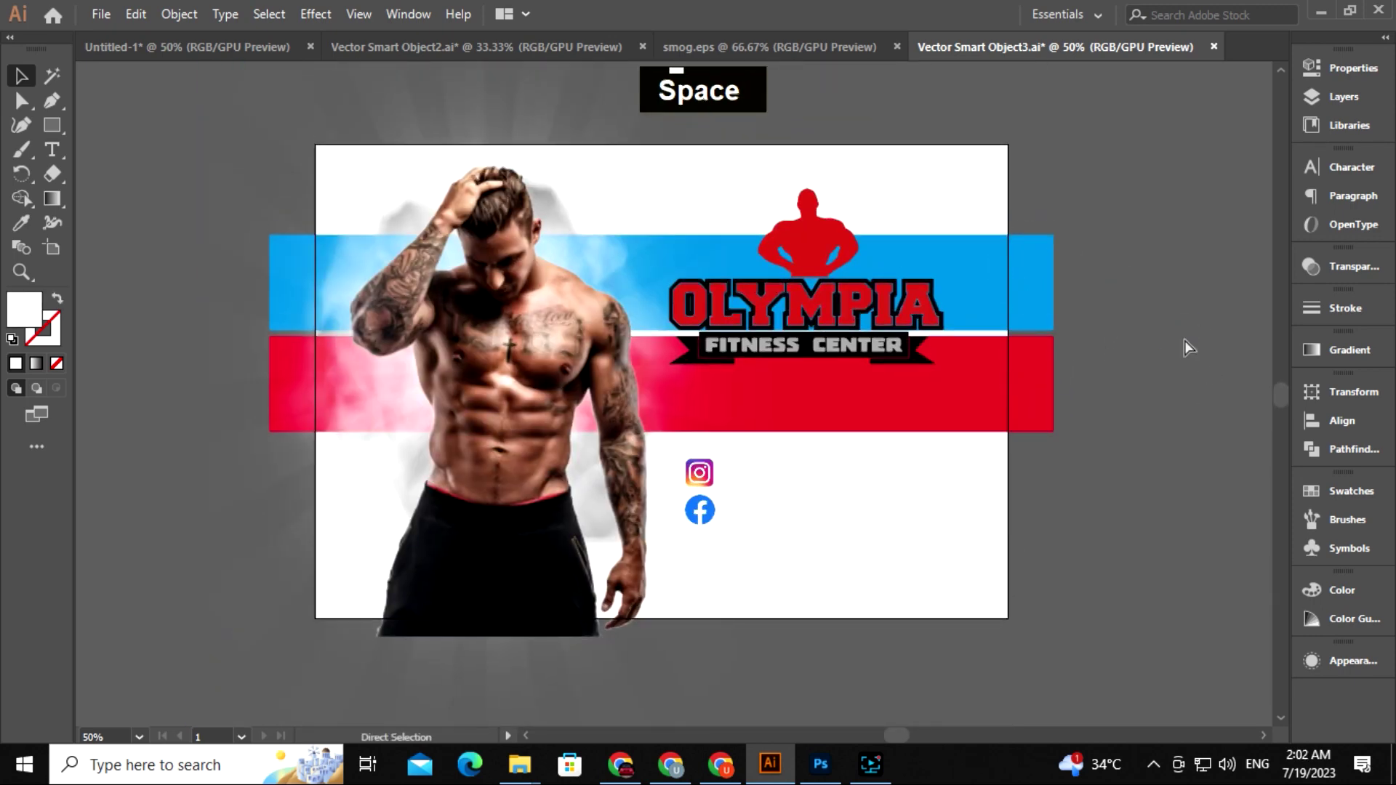
key("ctrl+s")
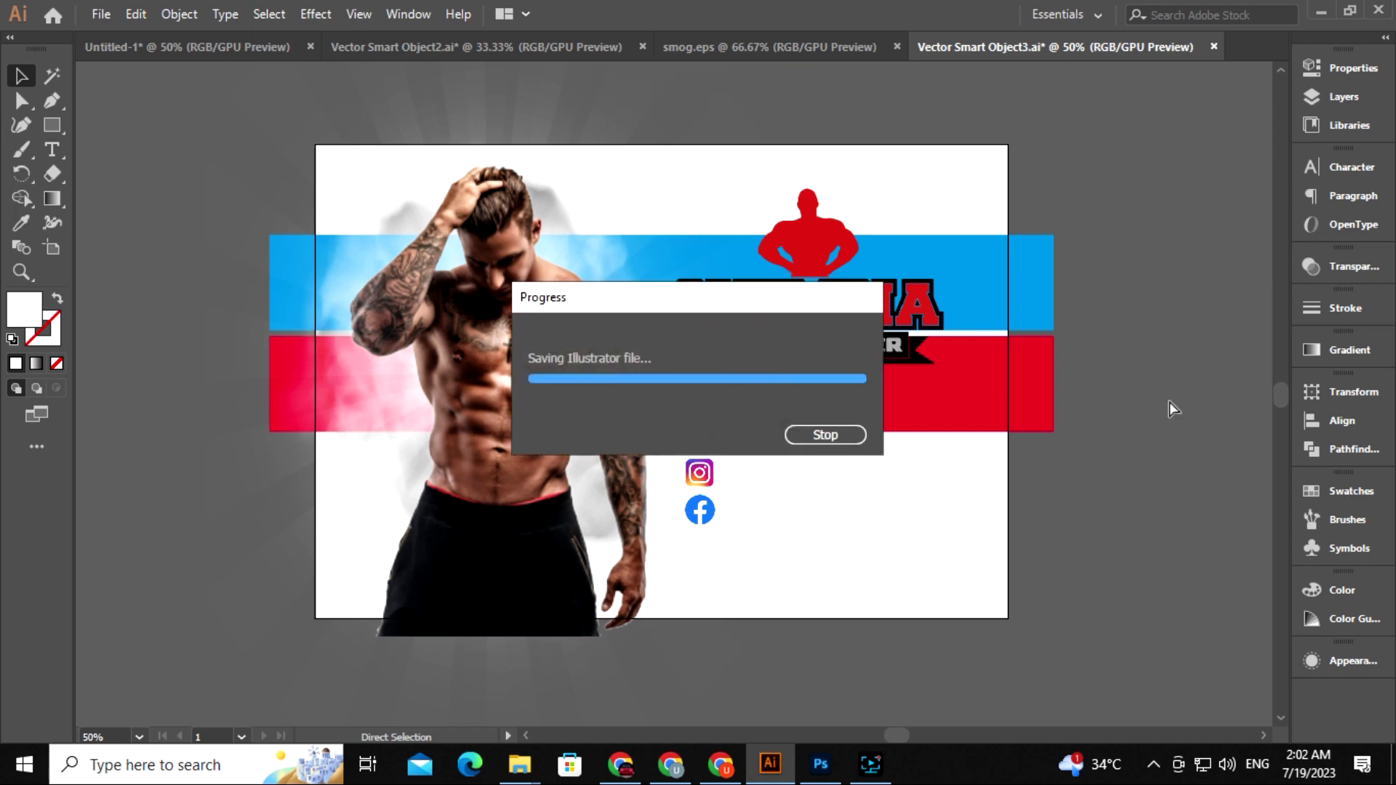
Step: Switch to Photoshop and set up a 1920 × 1063 px PNG export of 3d gym van wrap design.psd
left_click(820, 764)
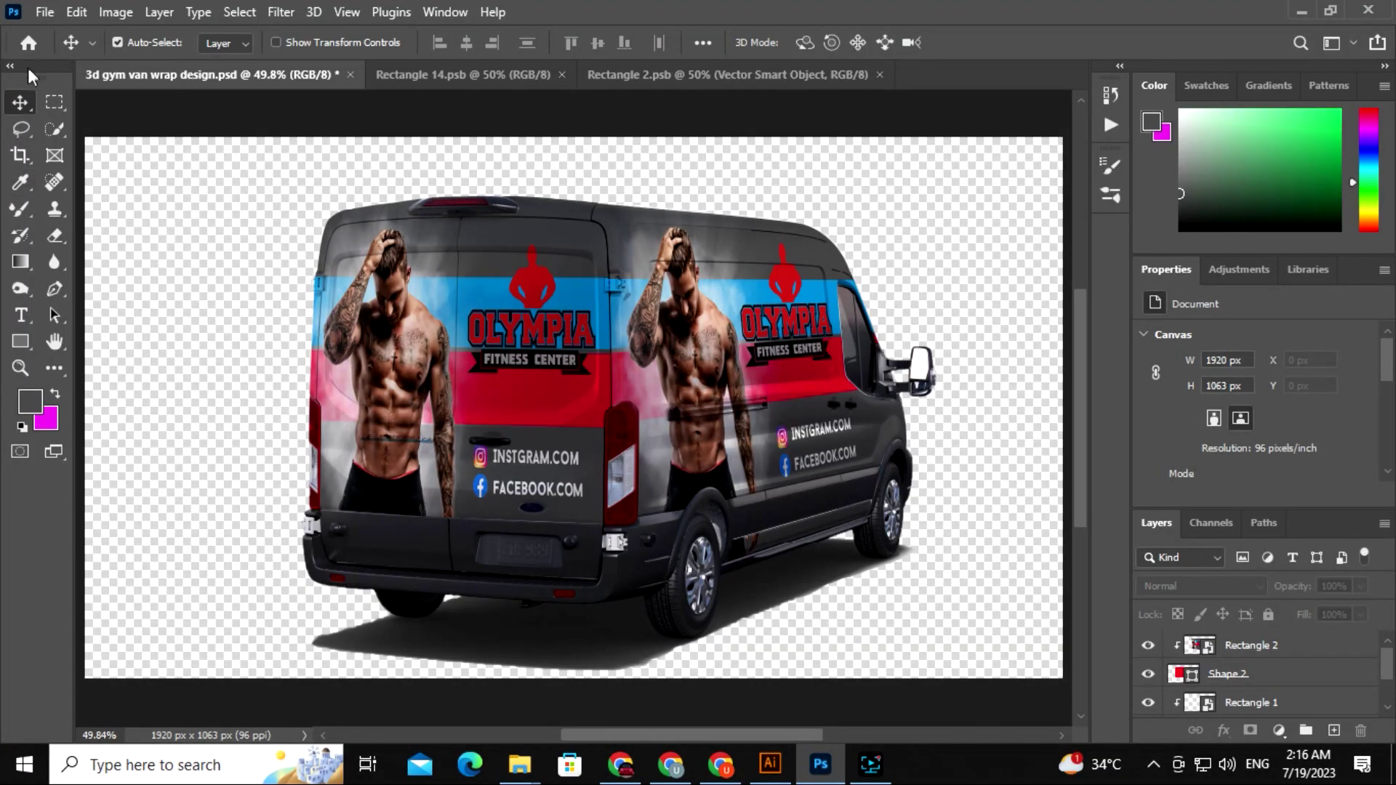
left_click(46, 12)
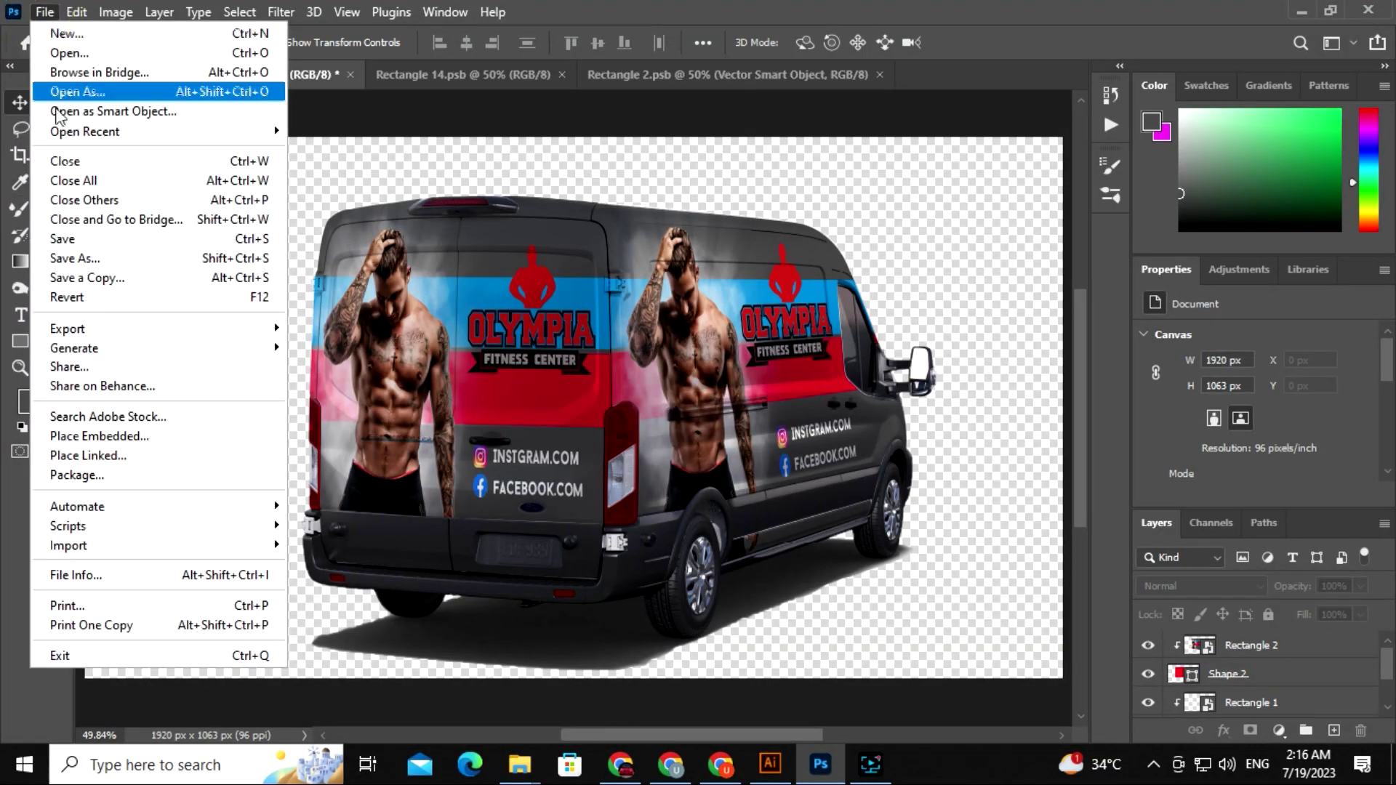
mouse_move(149, 344)
left_click(333, 349)
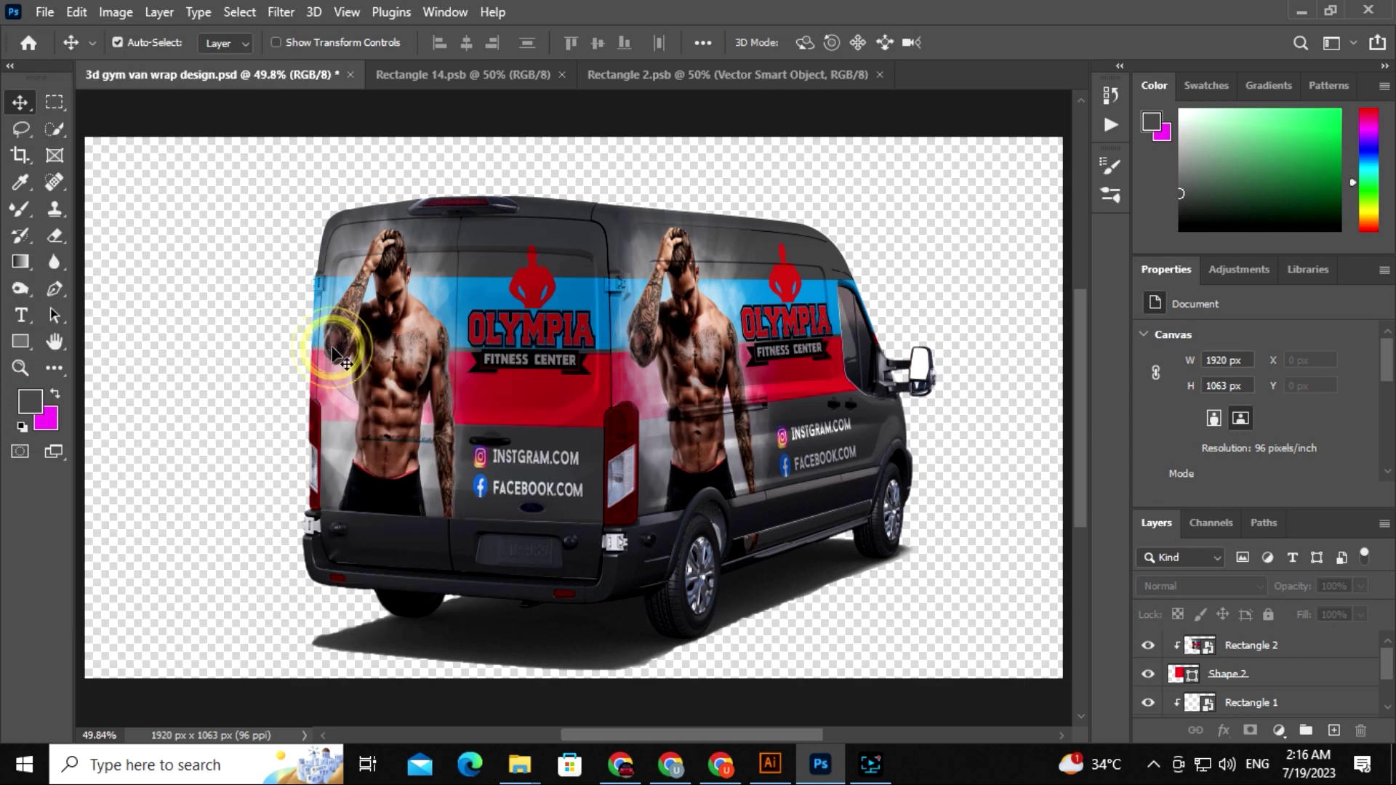
left_click_drag(544, 92, 526, 86)
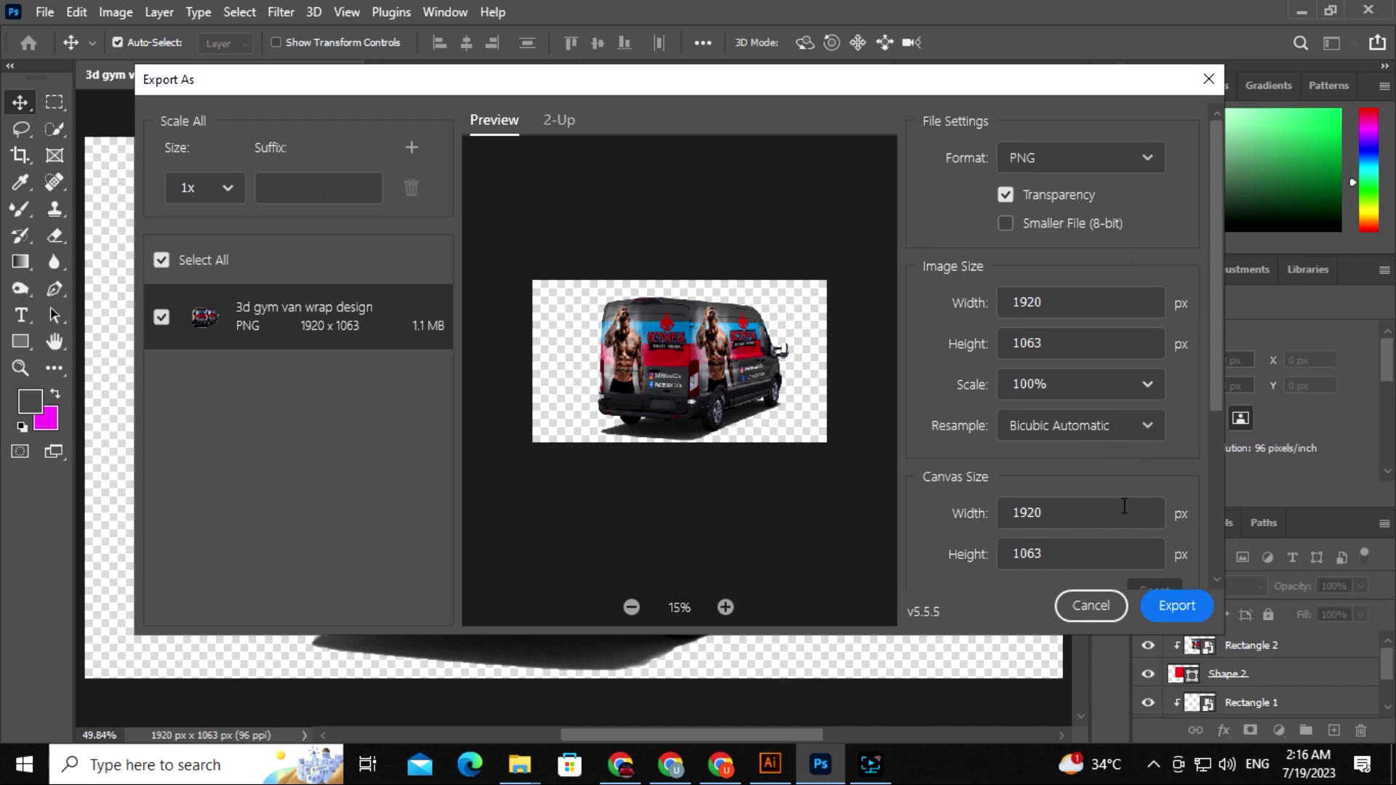
left_click(1162, 607)
Step: Save the PNG as 3d gym van wrap design in a new folder inside the 3d view gym van wrap design folder on drive F
scroll(290, 319, "down", 3)
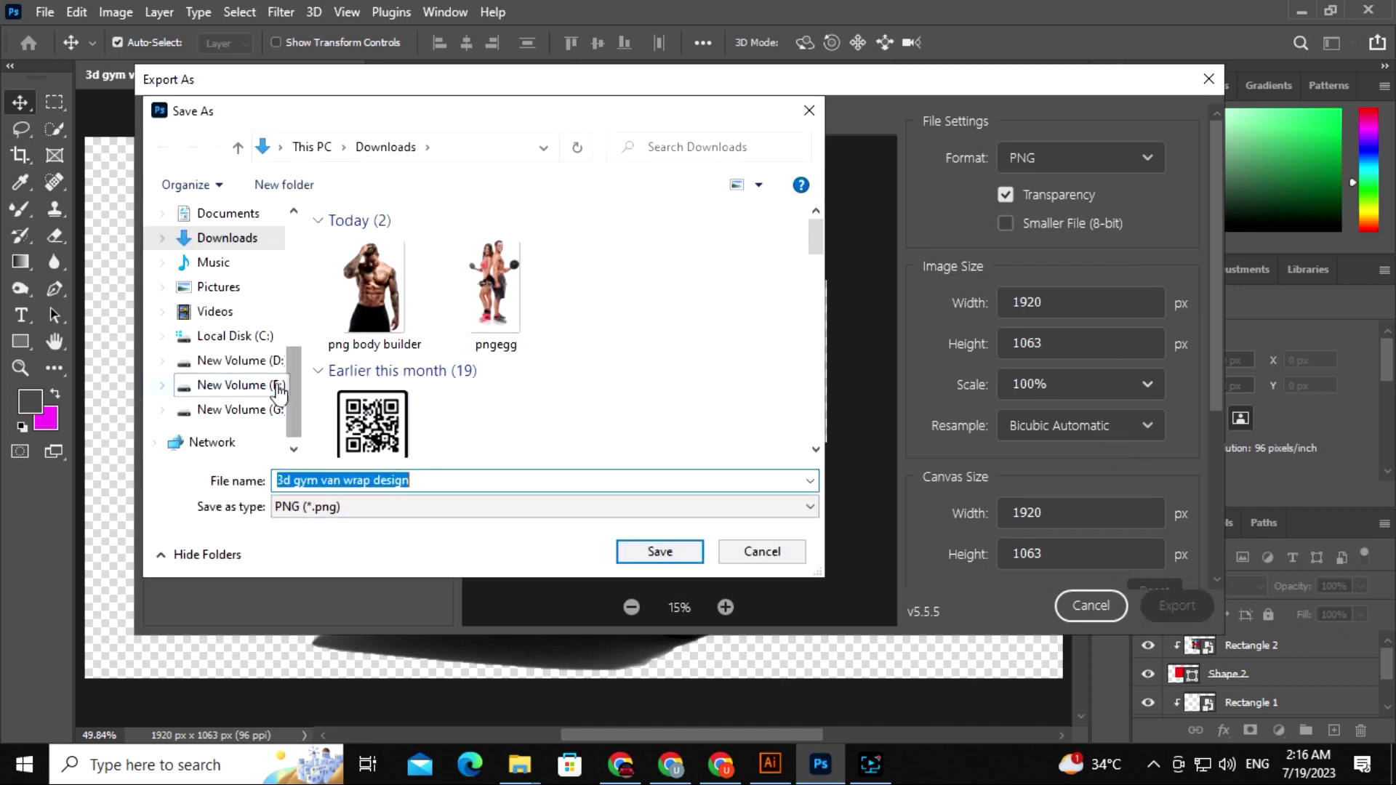
left_click(231, 385)
scroll(509, 327, "down", 5)
double_click(386, 327)
double_click(389, 331)
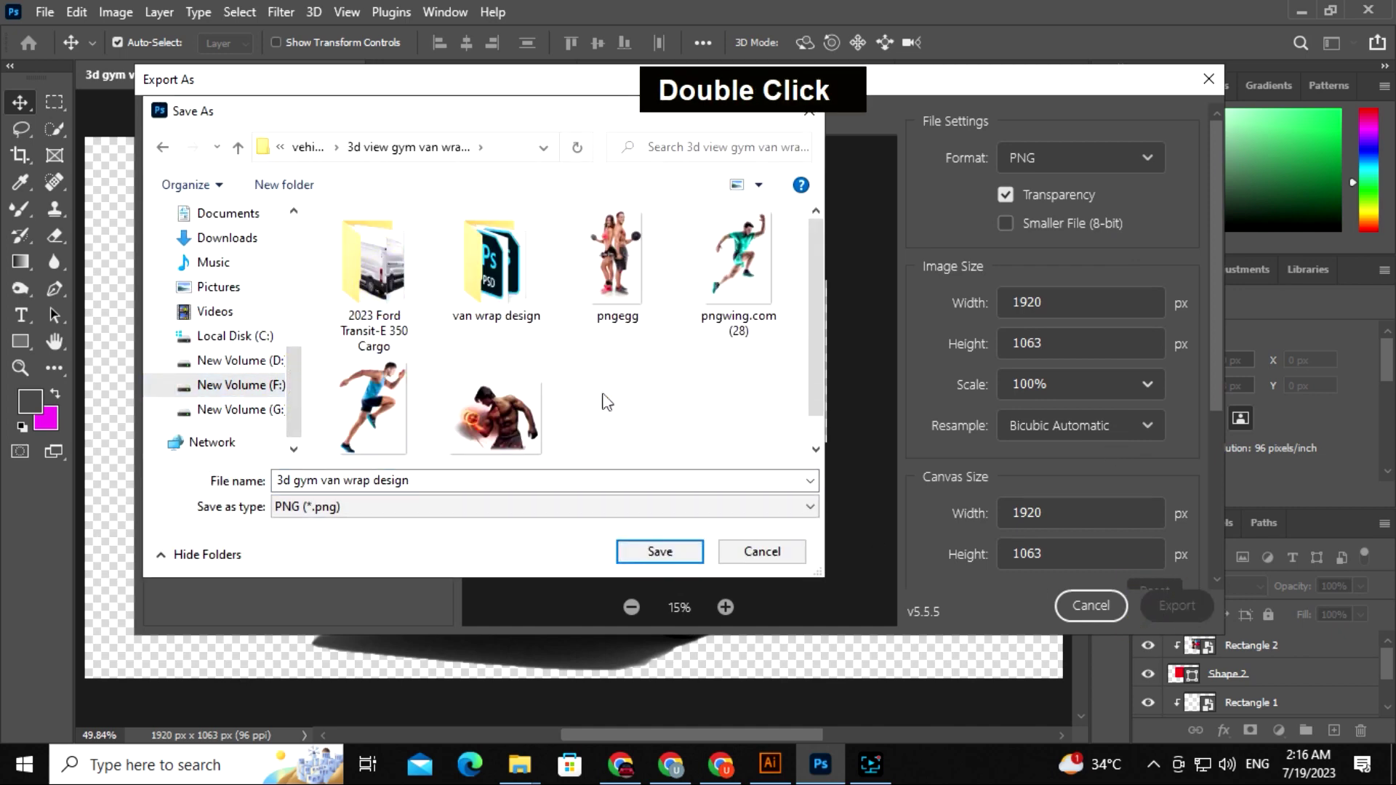
left_click(284, 185)
double_click(489, 276)
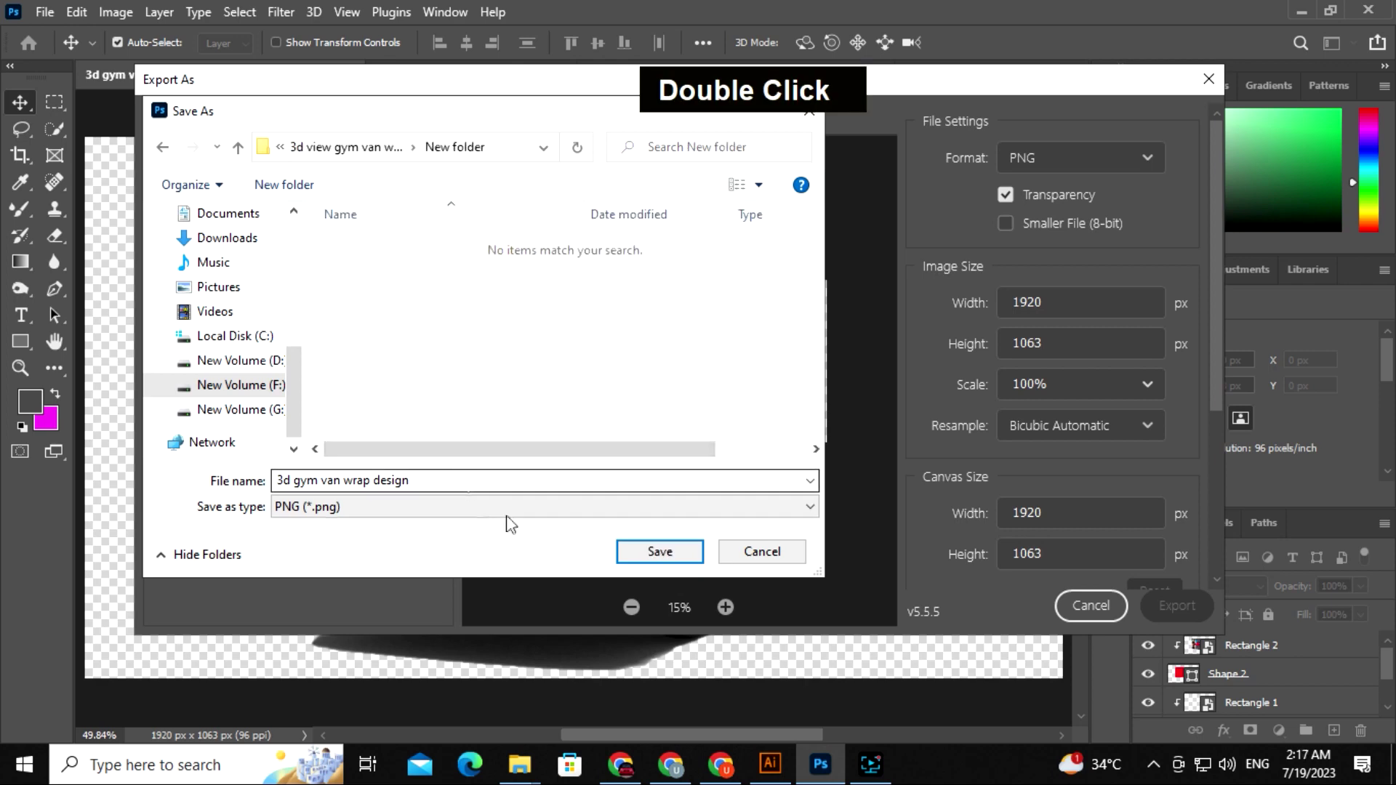
left_click(647, 547)
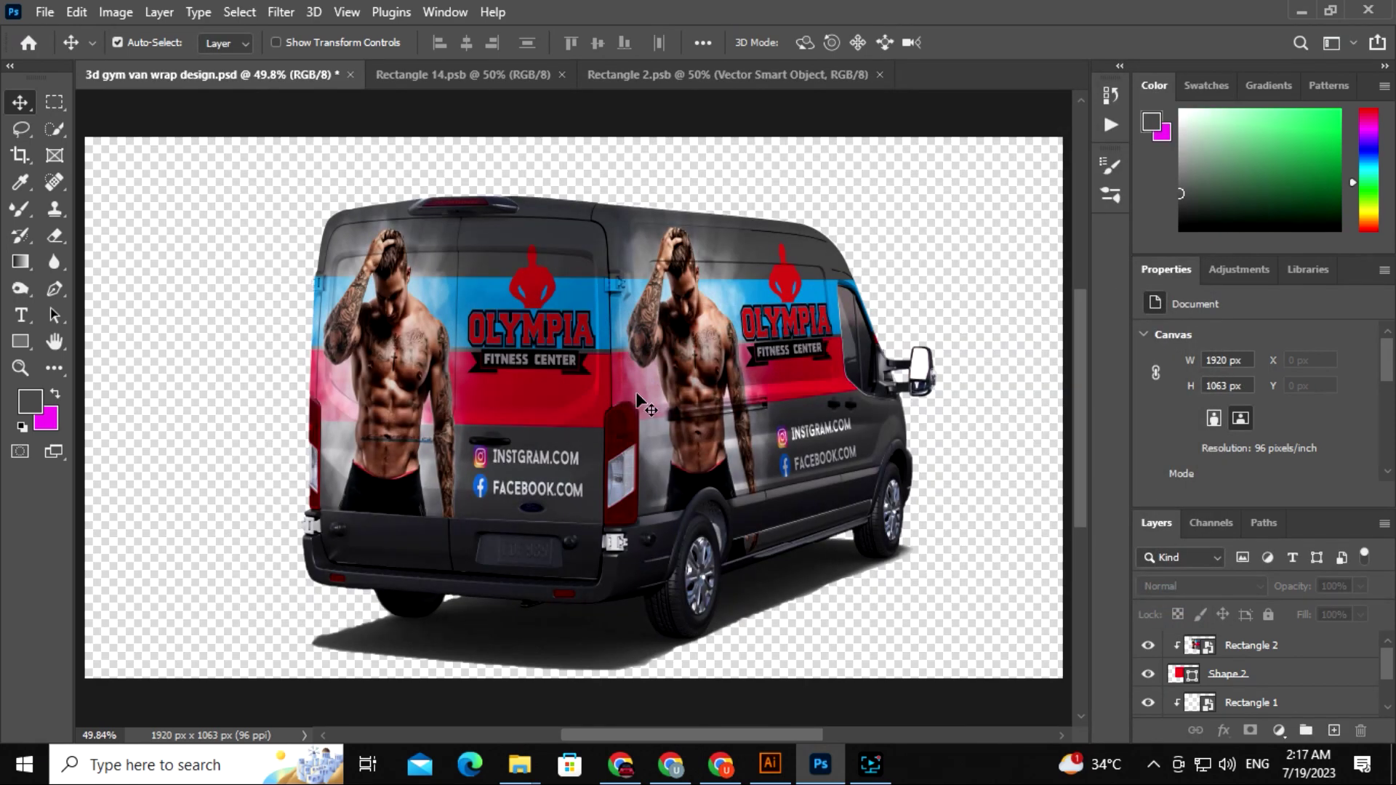
Step: Set up an export of the side artwork Rectangle 14.psb as a JPG with Great quality
double_click(647, 544)
key("space")
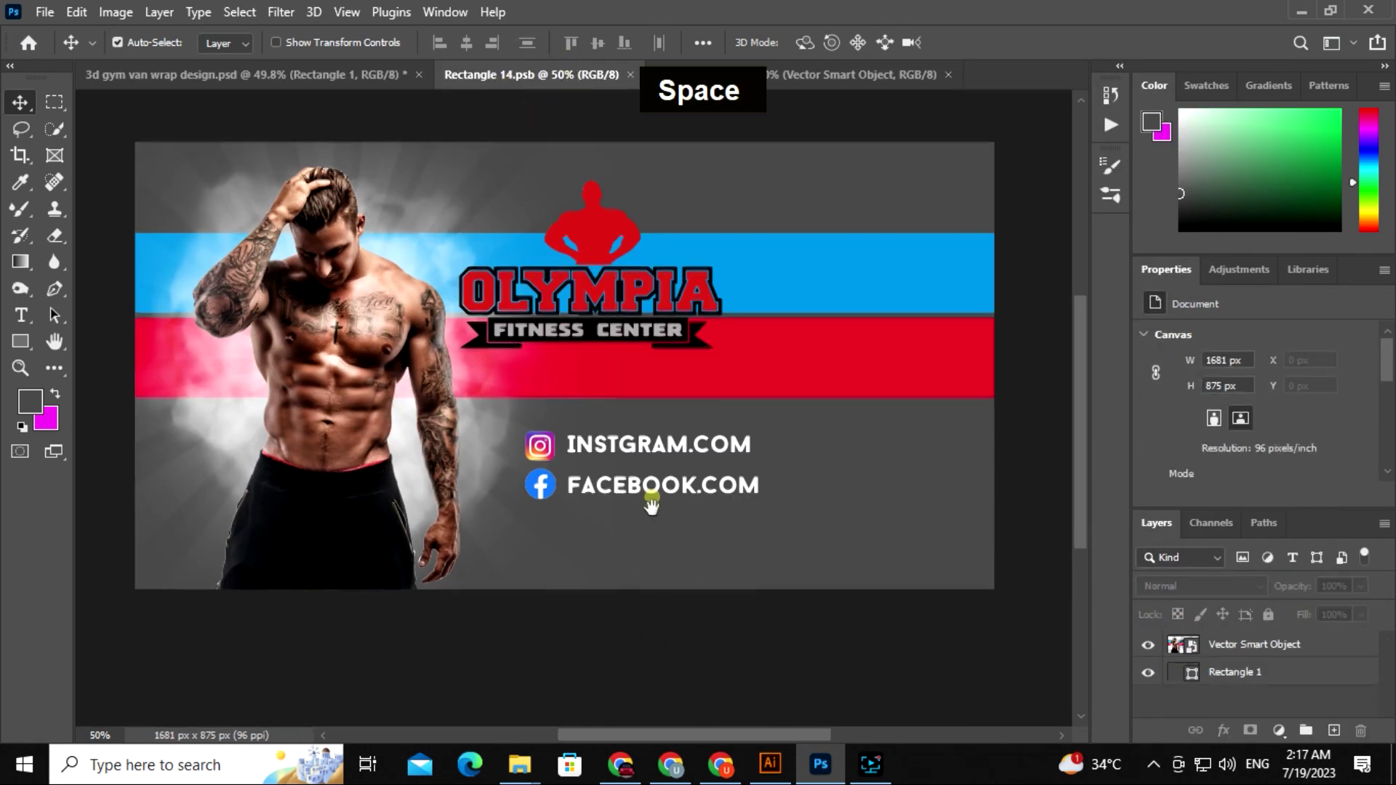
left_click_drag(661, 610, 668, 645)
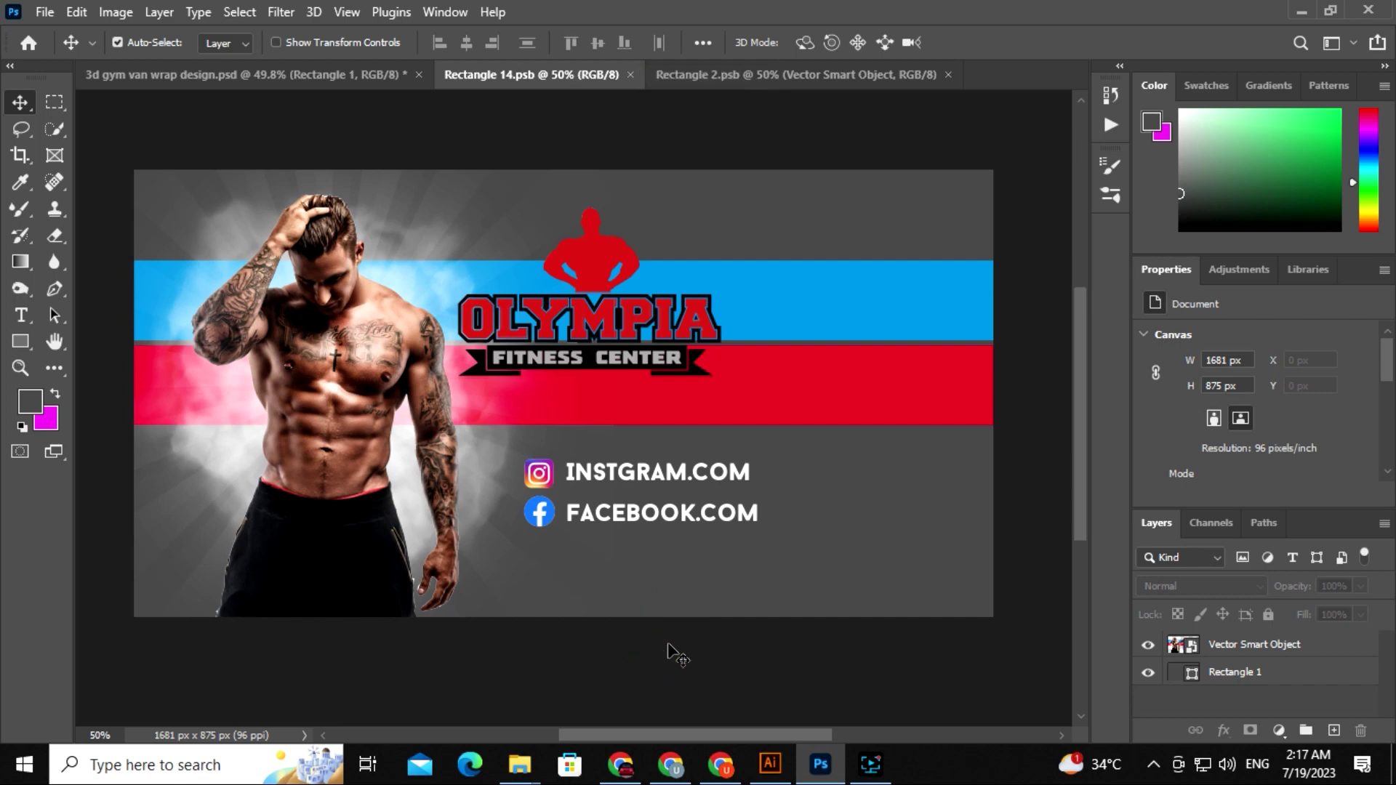
left_click(46, 12)
mouse_move(163, 331)
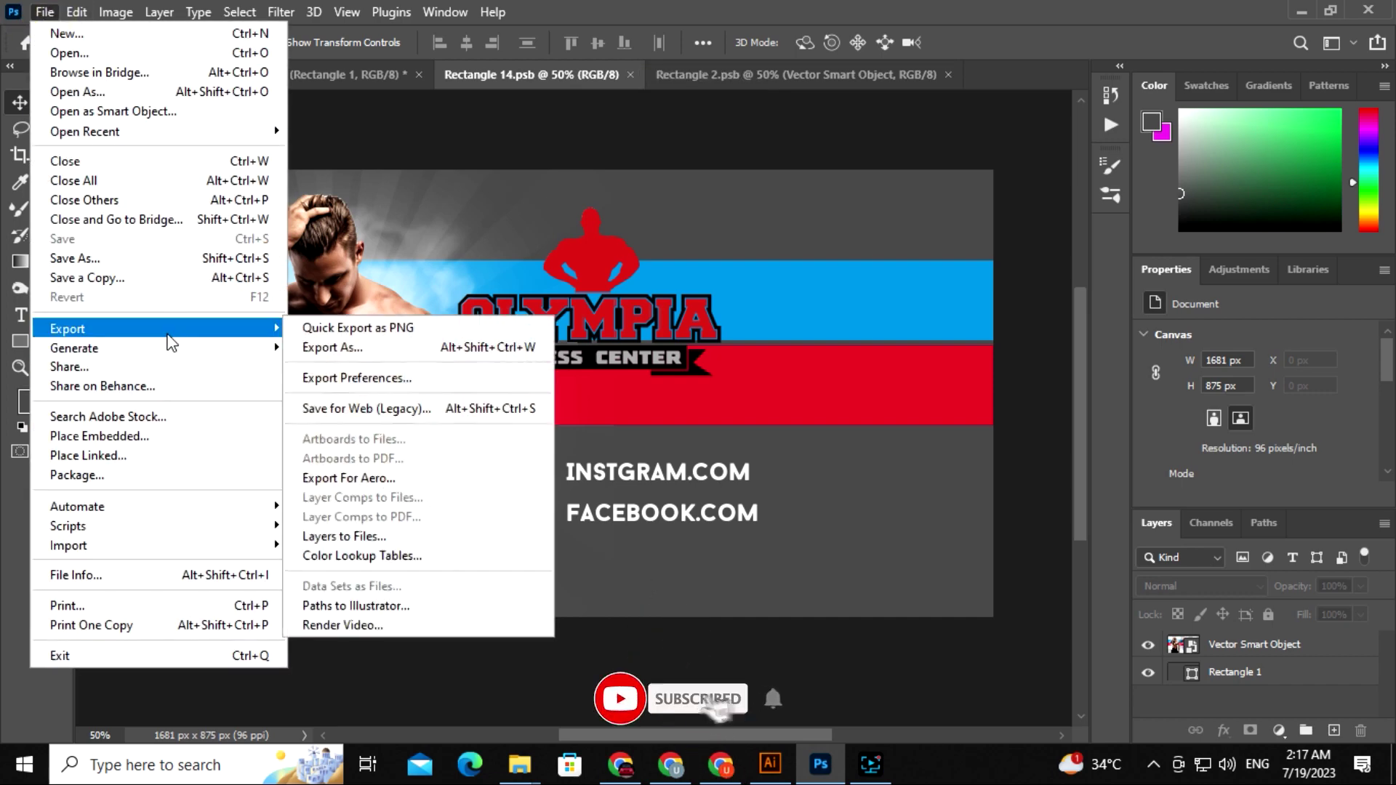
left_click(333, 344)
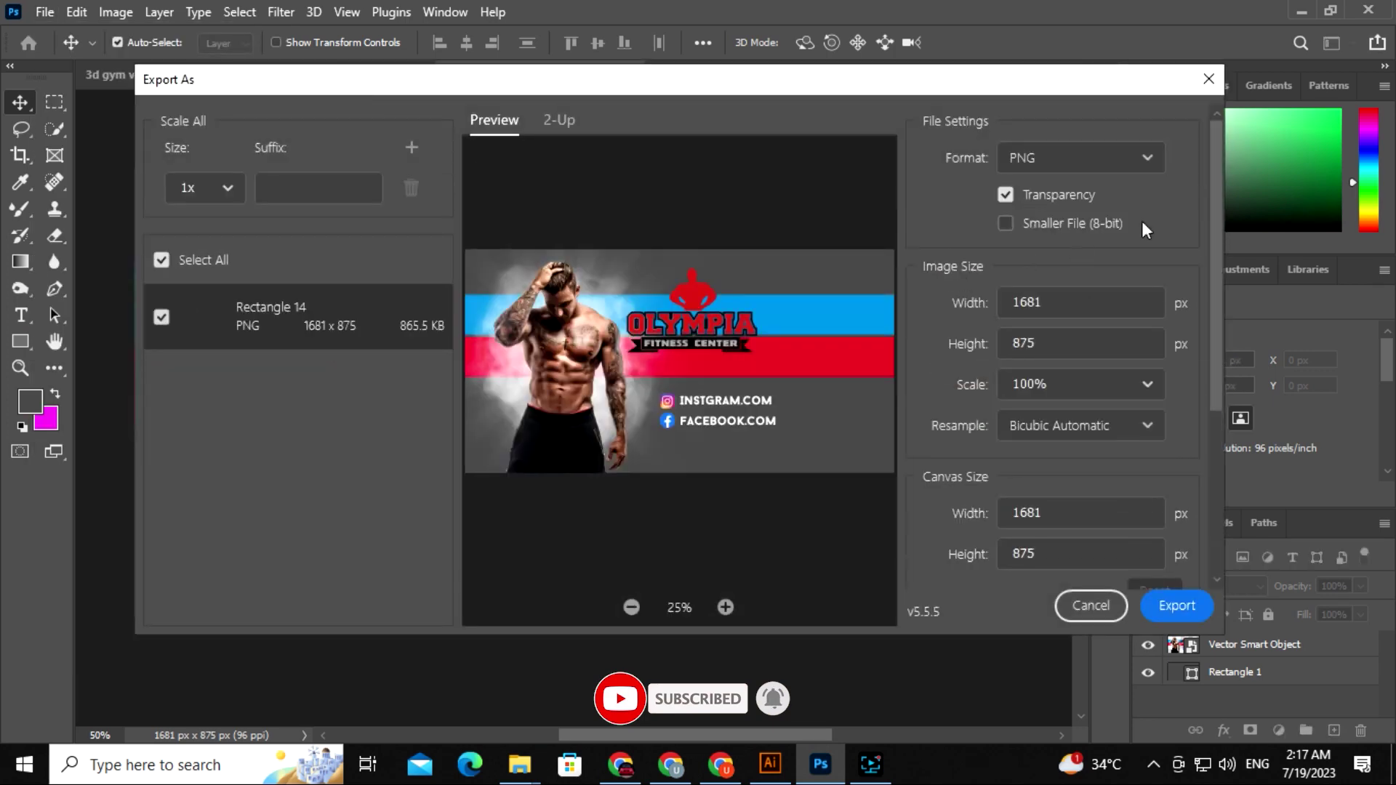
left_click(1148, 157)
left_click(1019, 229)
left_click(1148, 198)
left_click(1059, 434)
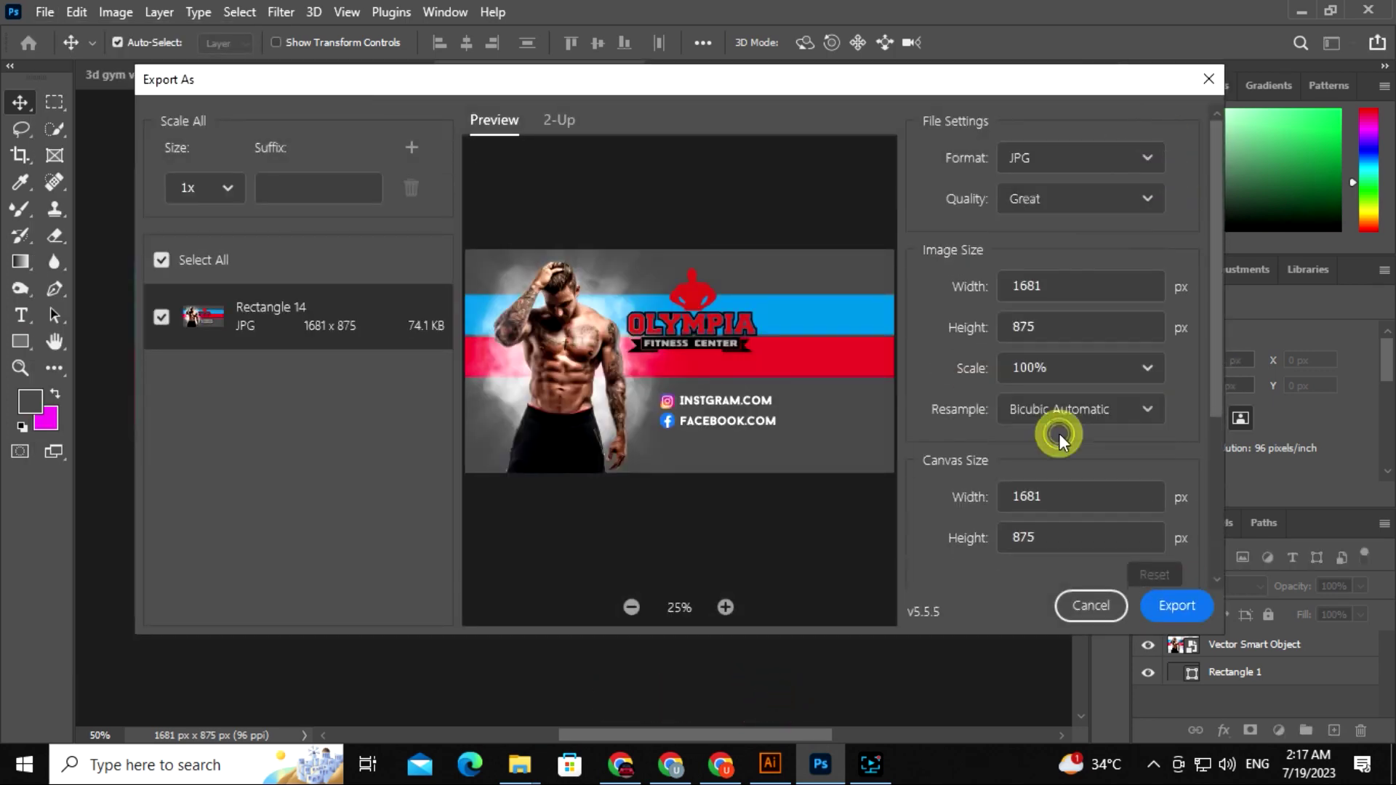
left_click(1164, 606)
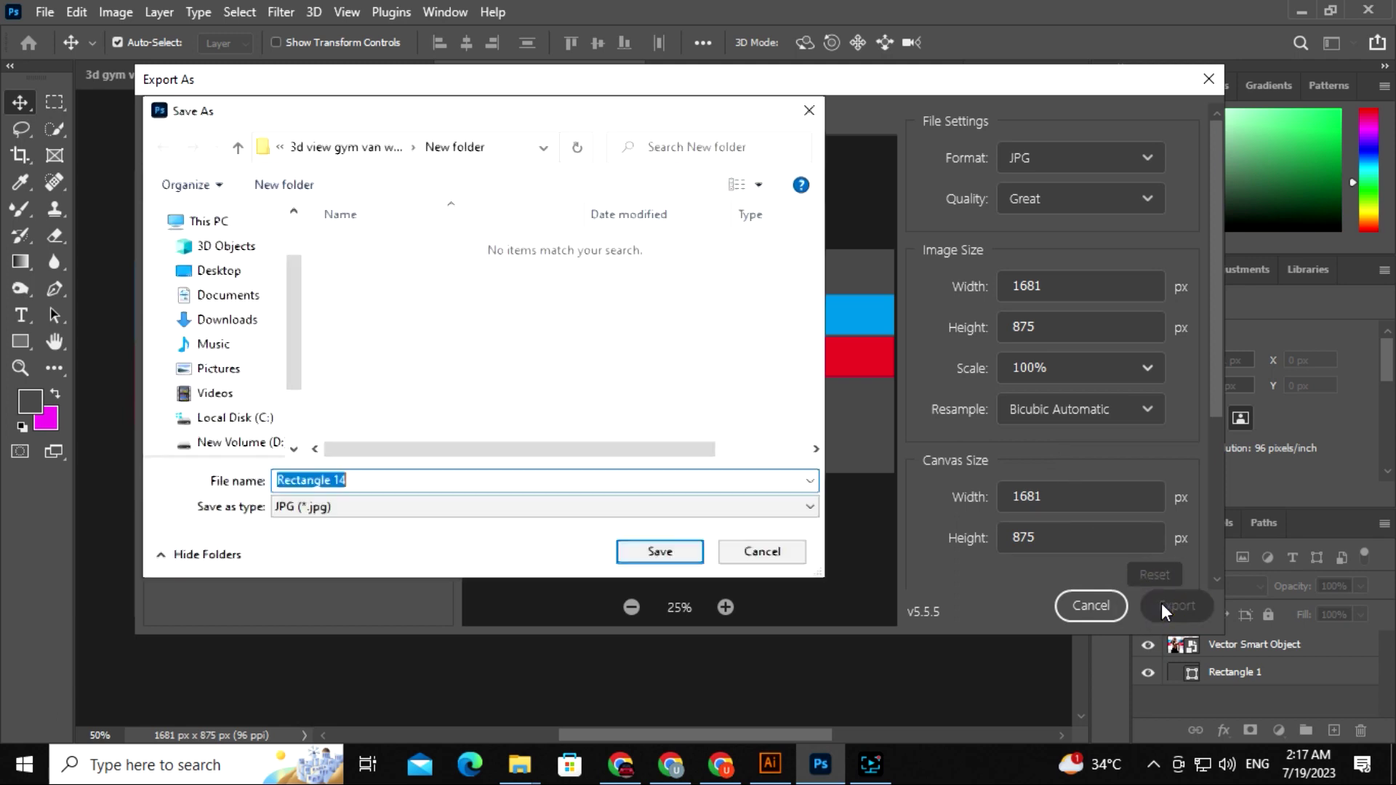
Step: Save the side artwork JPG as side view print ready file in the project's New folder
left_click(238, 148)
double_click(508, 265)
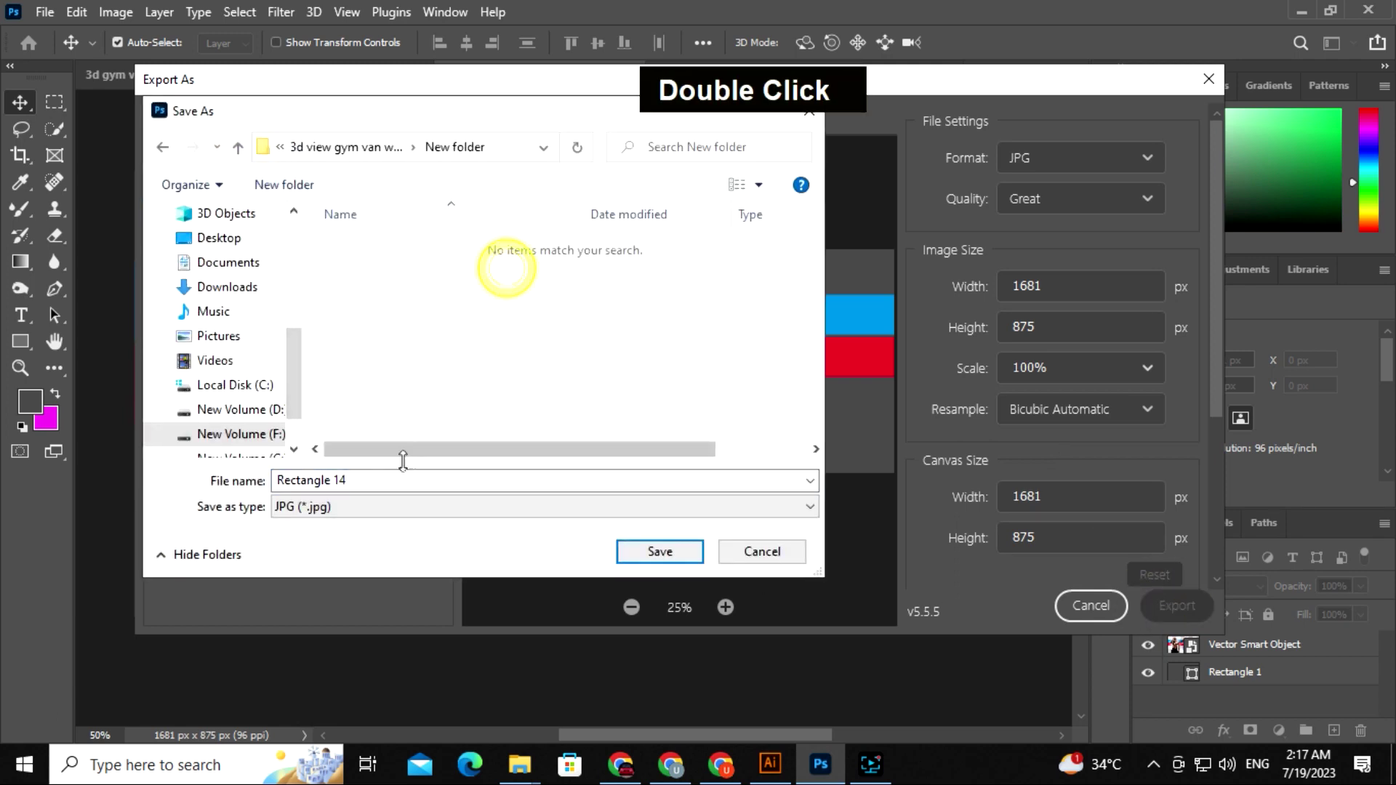
type("side vi")
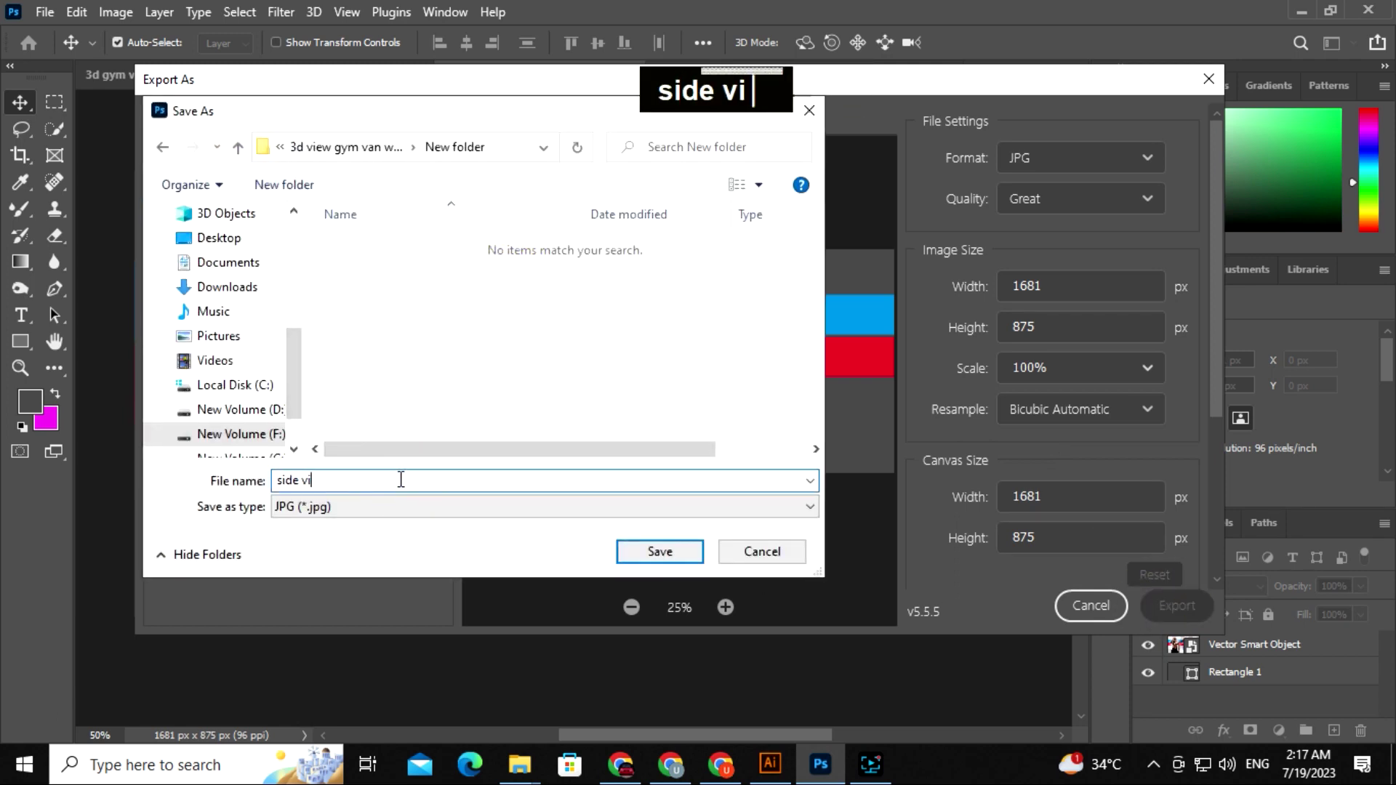
type("ew print ready file")
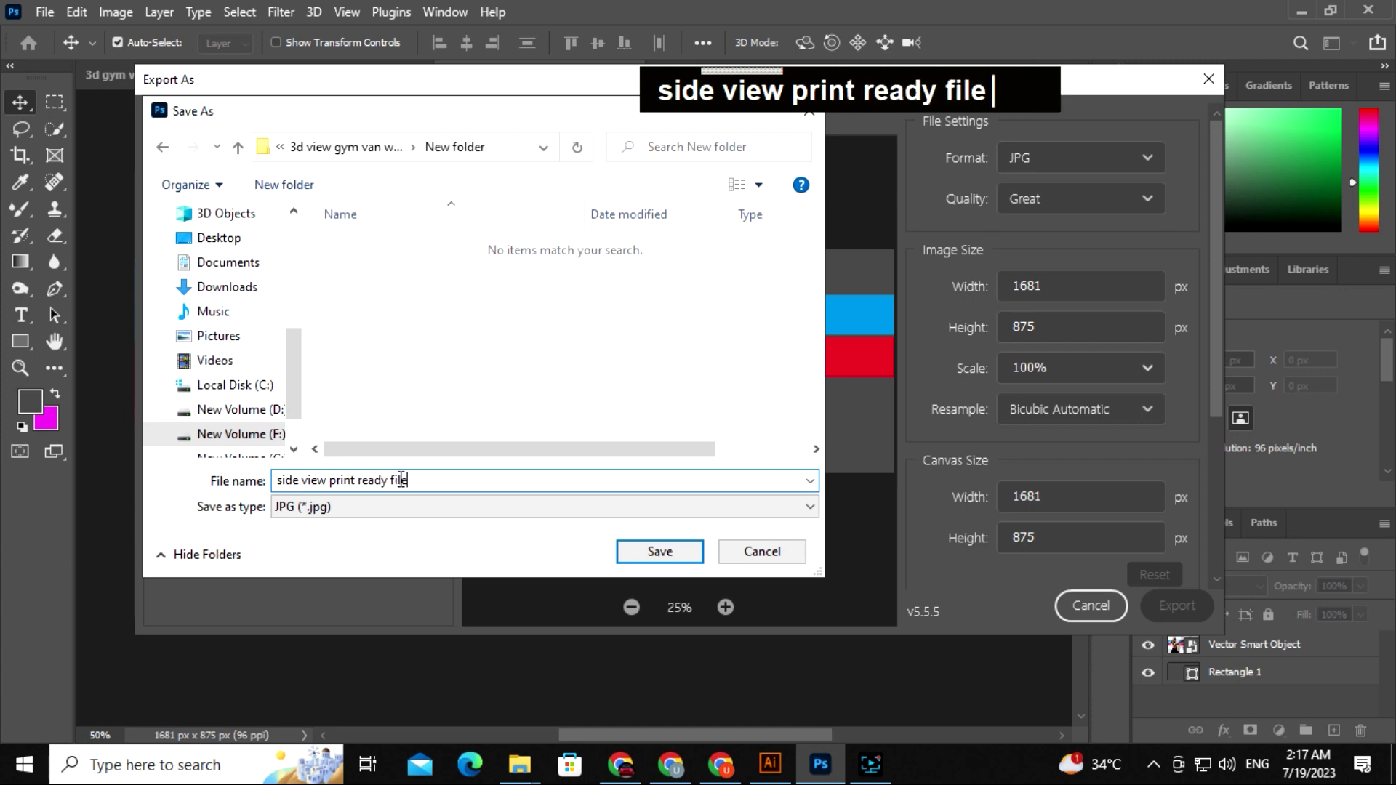
key("Return")
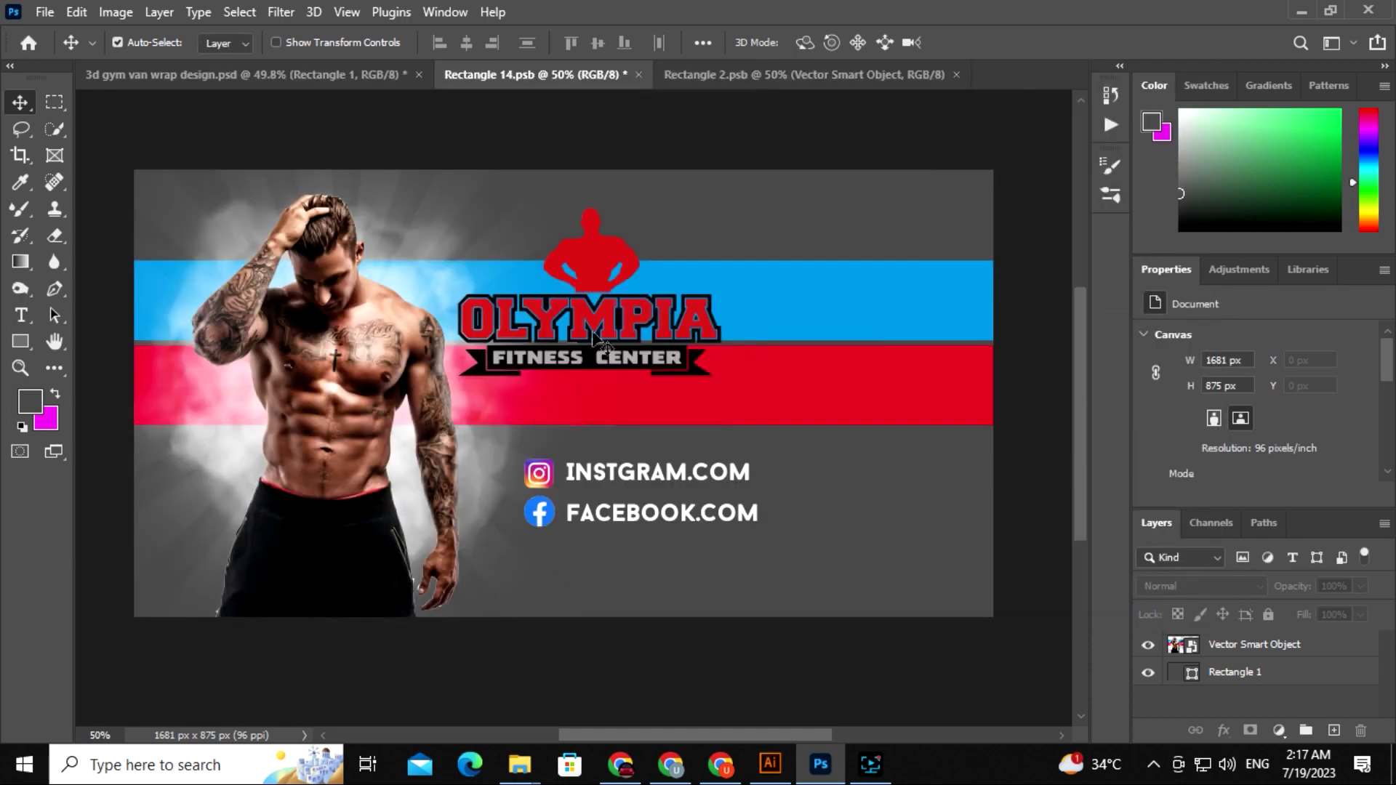
Step: Set up an export of the rear artwork Rectangle 2.psb as a JPG with Great quality
left_click(761, 76)
left_click(983, 454)
left_click(45, 12)
mouse_move(95, 321)
left_click(327, 344)
left_click(1131, 200)
left_click(1193, 433)
left_click(1167, 604)
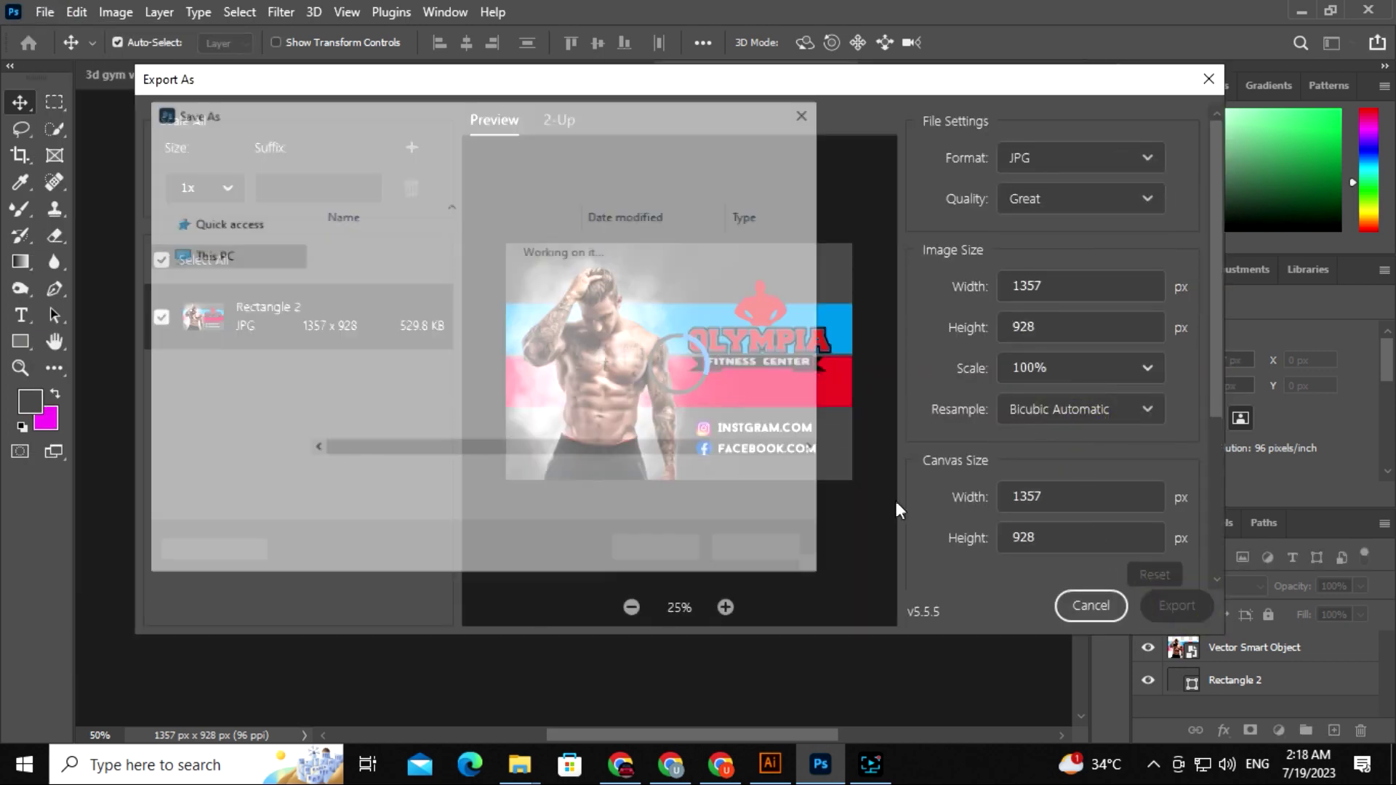
Step: Save the rear artwork JPG as back view print ready file in New folder
type("back ")
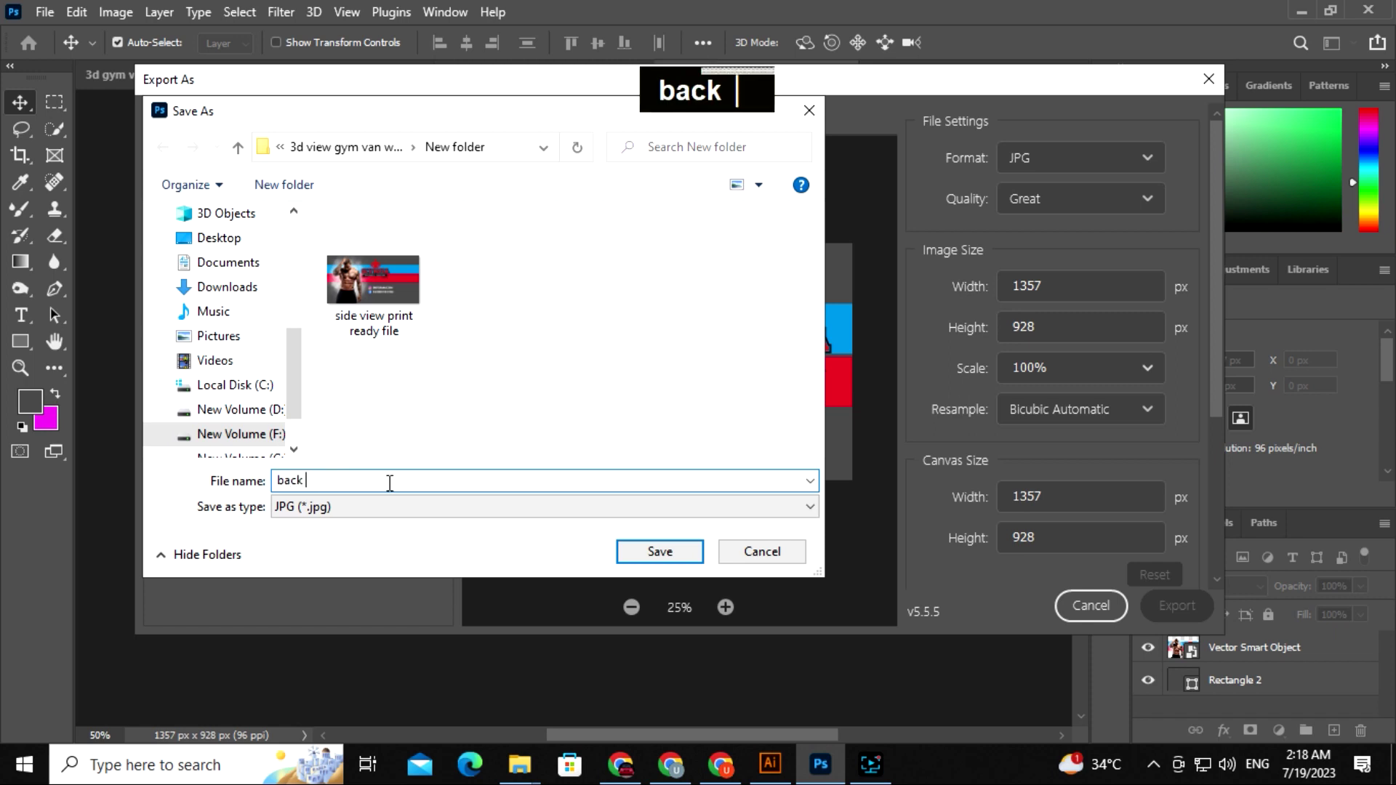
type("view print ready file")
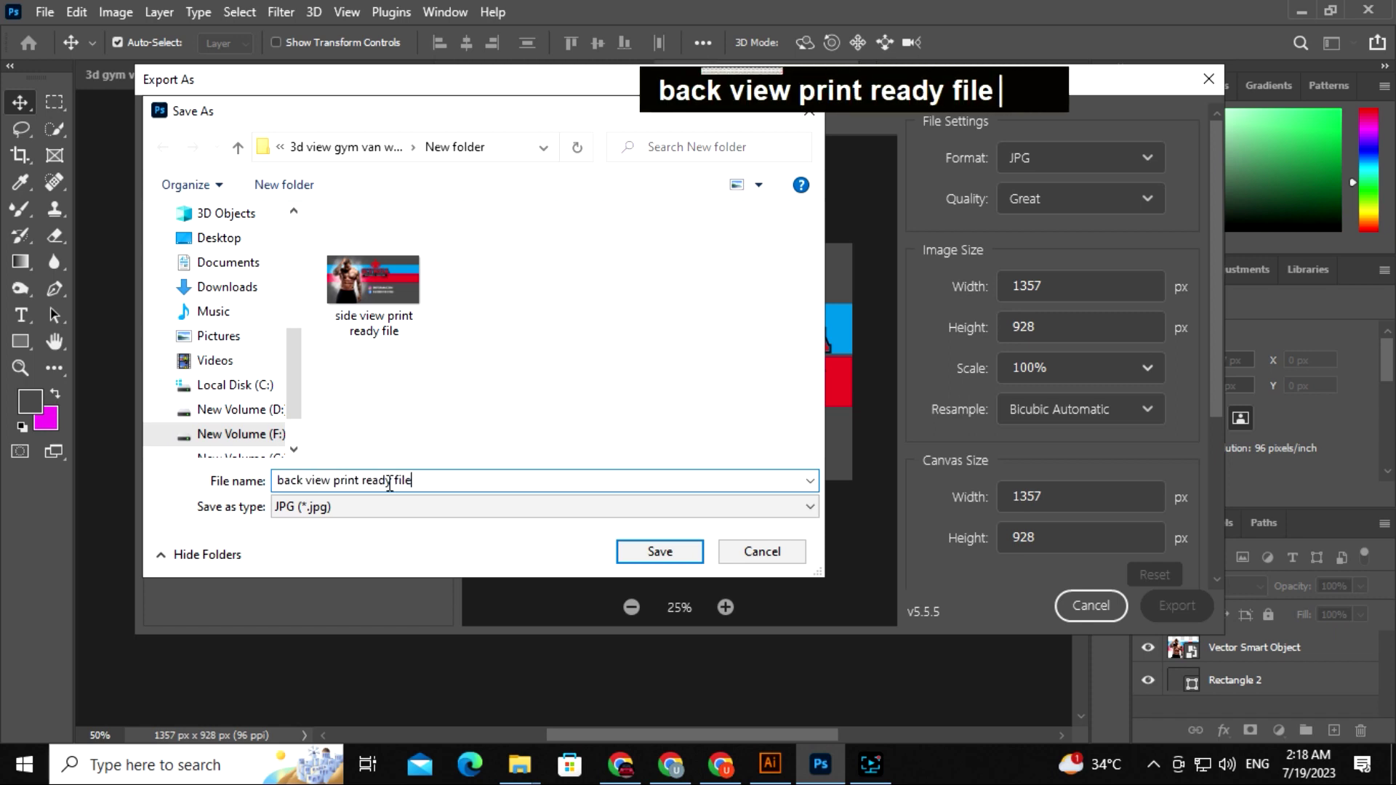
left_click(659, 552)
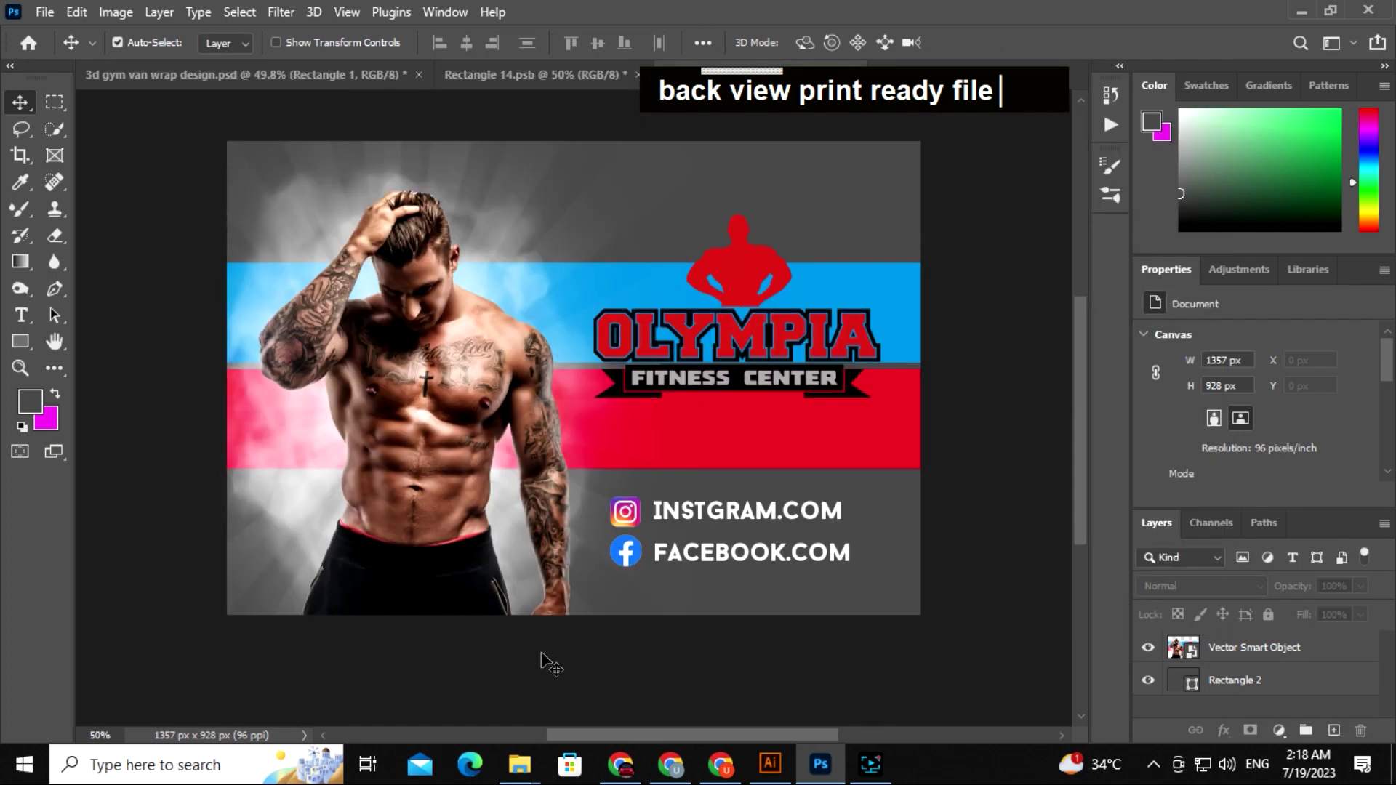
Step: Switch to File Explorer, browse to New folder on drive F and open 3d gym van wrap design.png
mouse_move(526, 776)
left_click(374, 695)
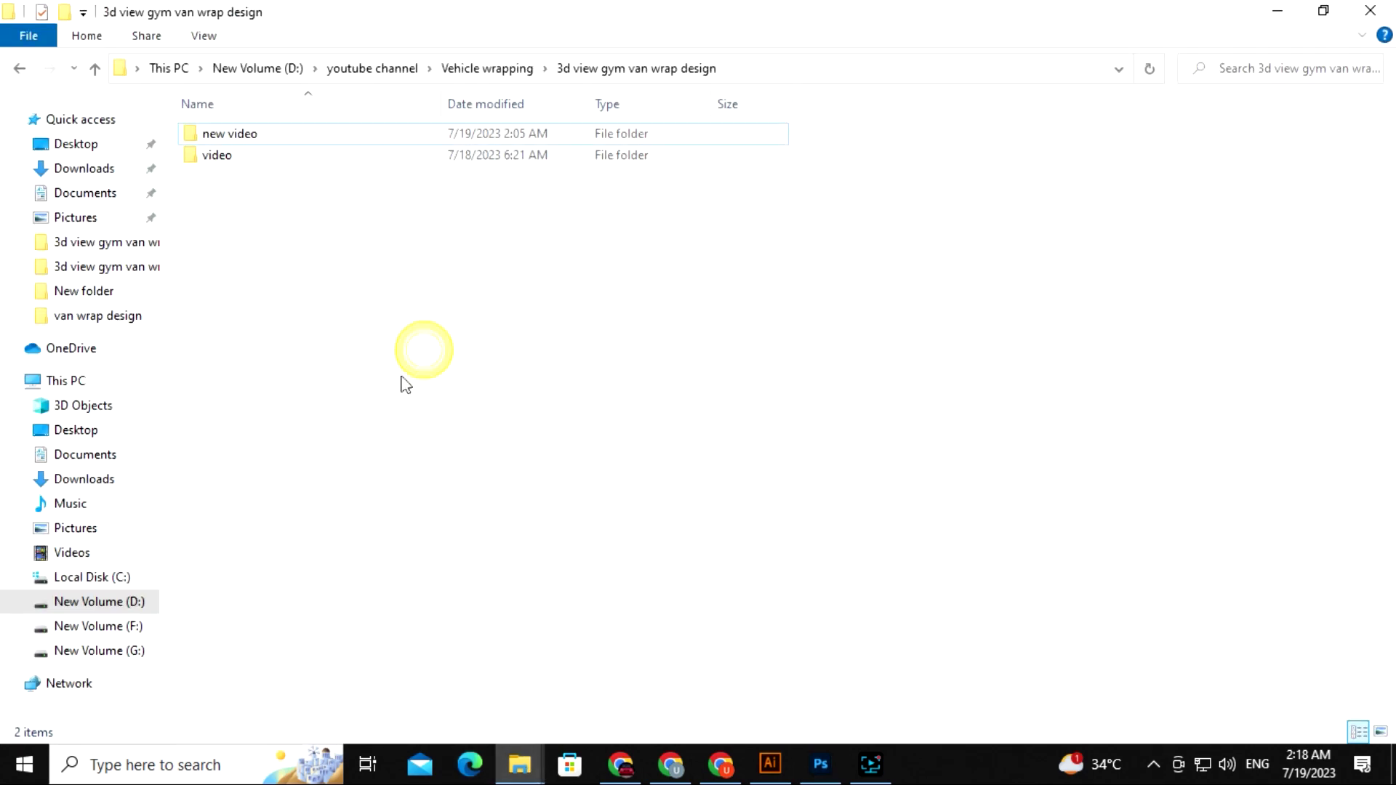
left_click(149, 629)
double_click(804, 317)
double_click(247, 217)
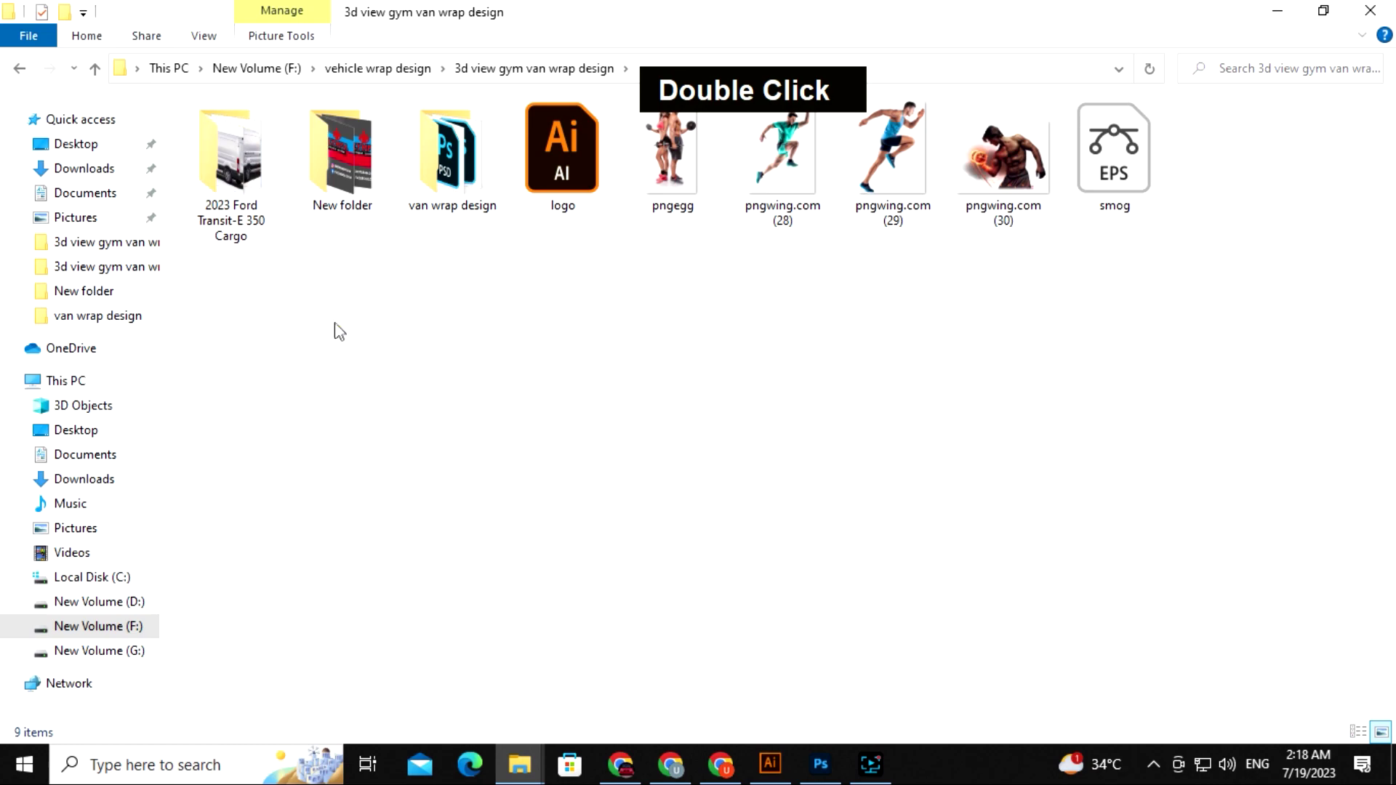
double_click(374, 182)
double_click(256, 178)
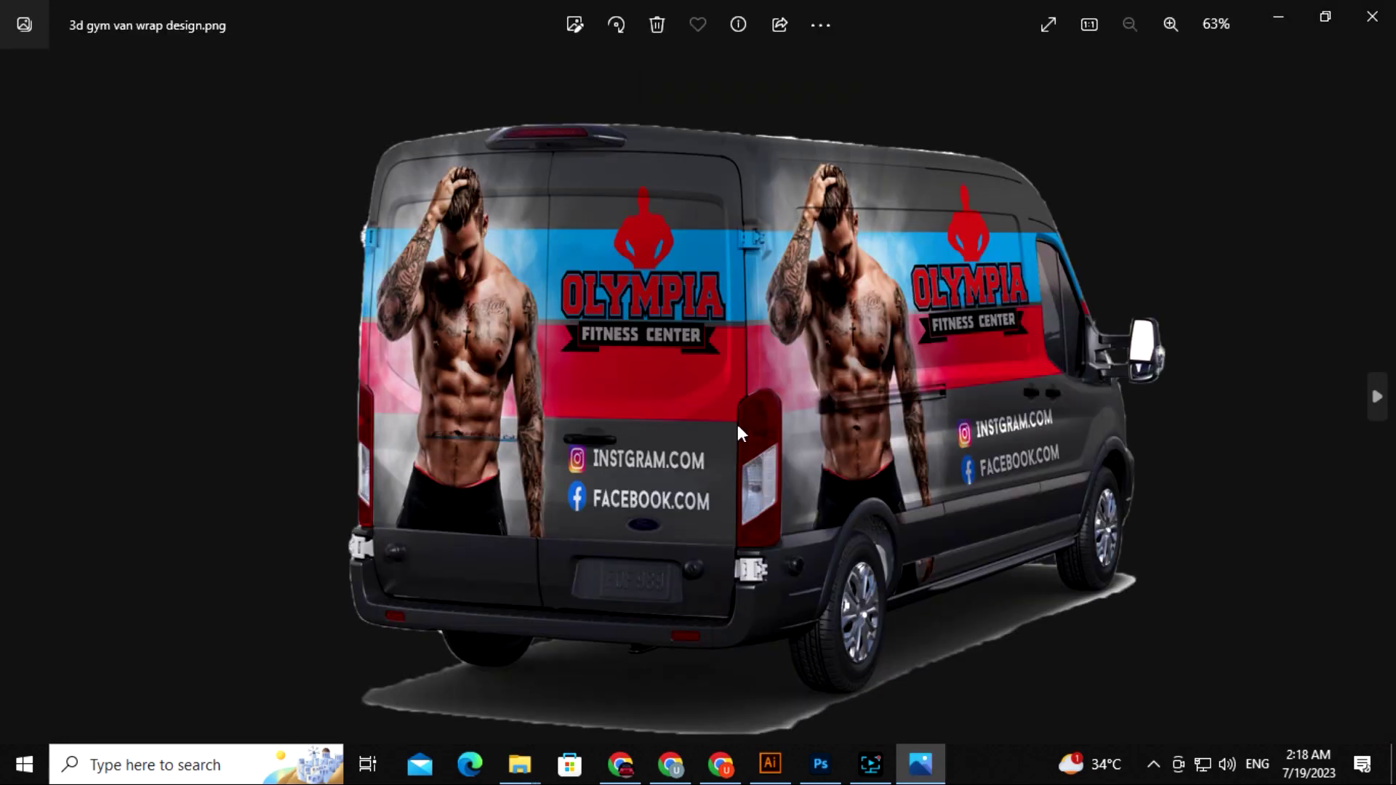
Step: Inspect the exported van render up close, review the back and side view print files, and close the image viewer
double_click(737, 425)
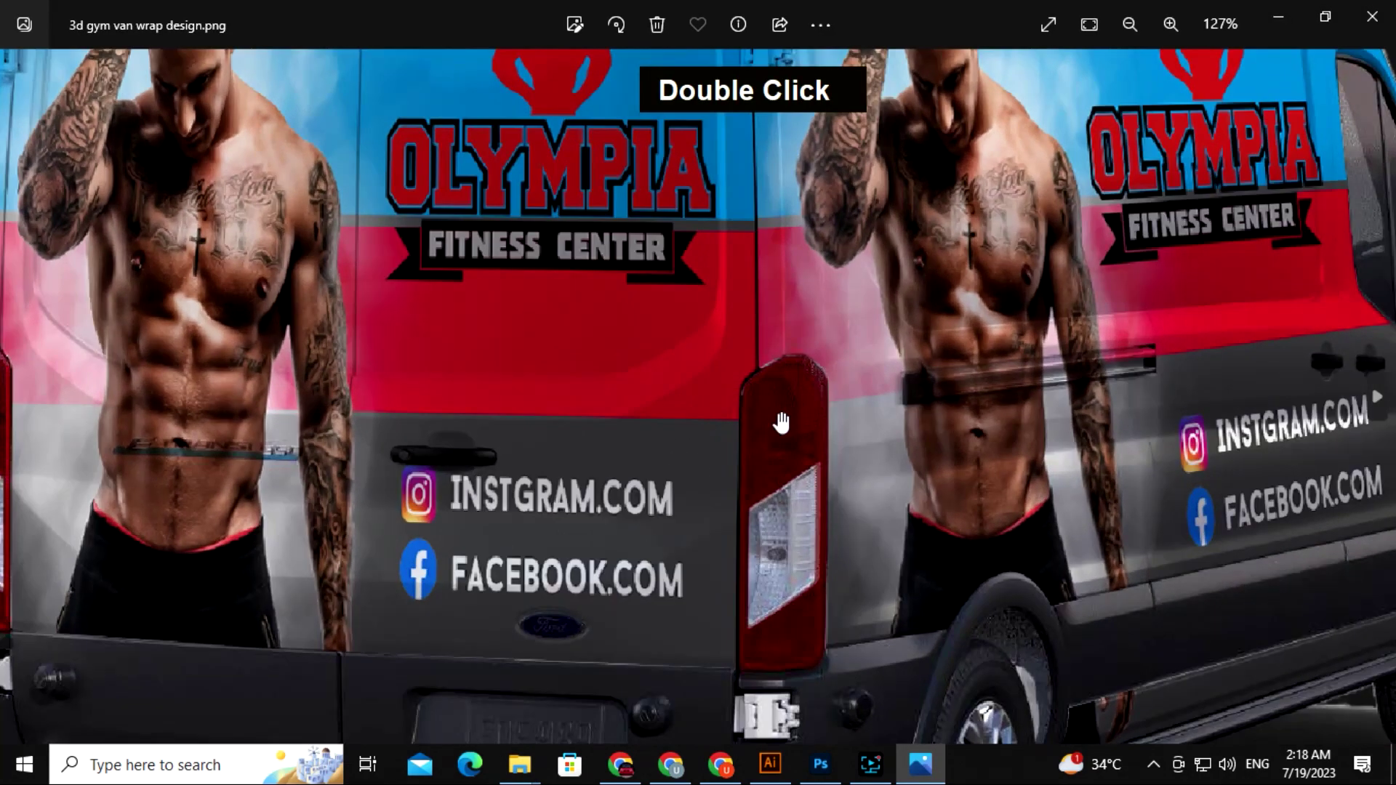
left_click_drag(778, 420, 490, 603)
scroll(515, 473, "down", 4)
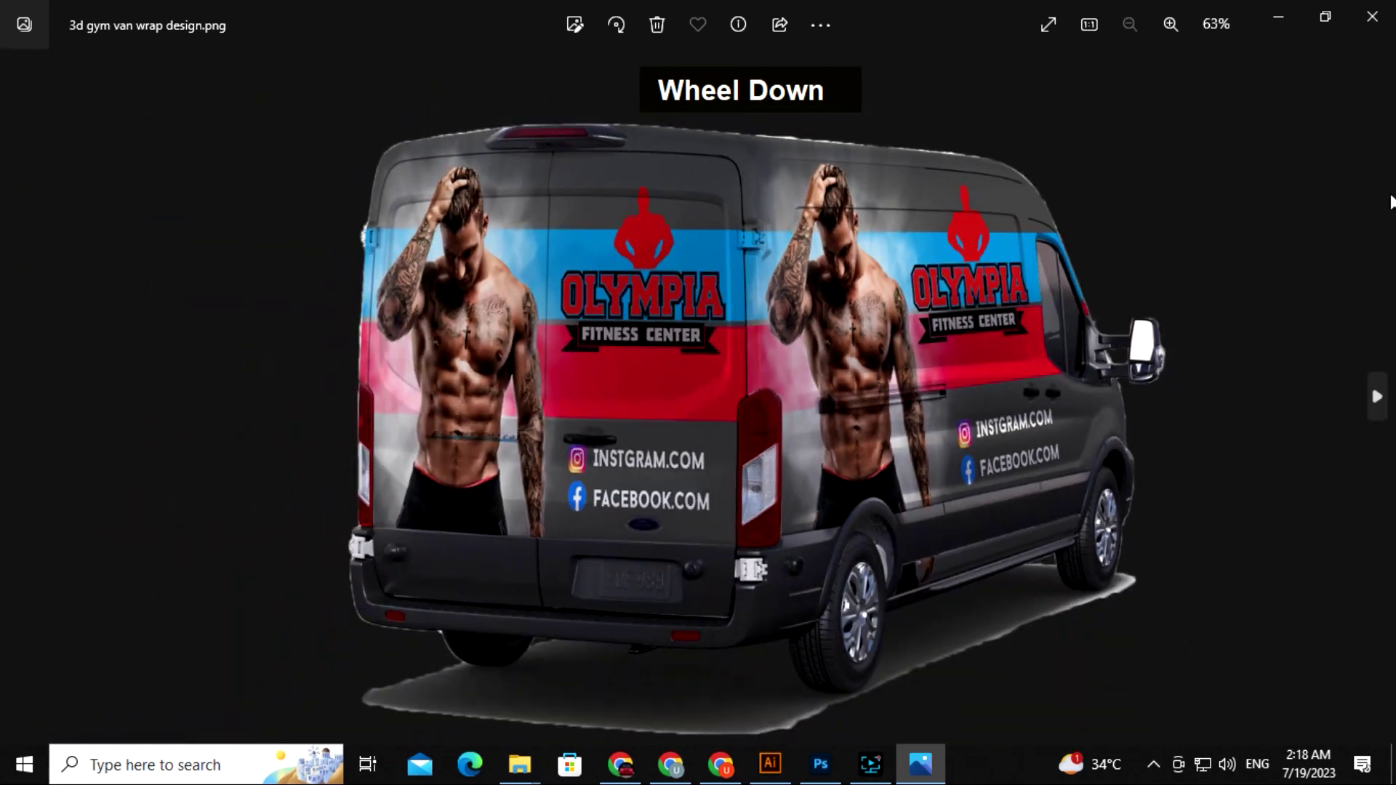
left_click(1376, 396)
left_click(1377, 396)
double_click(1125, 426)
double_click(795, 426)
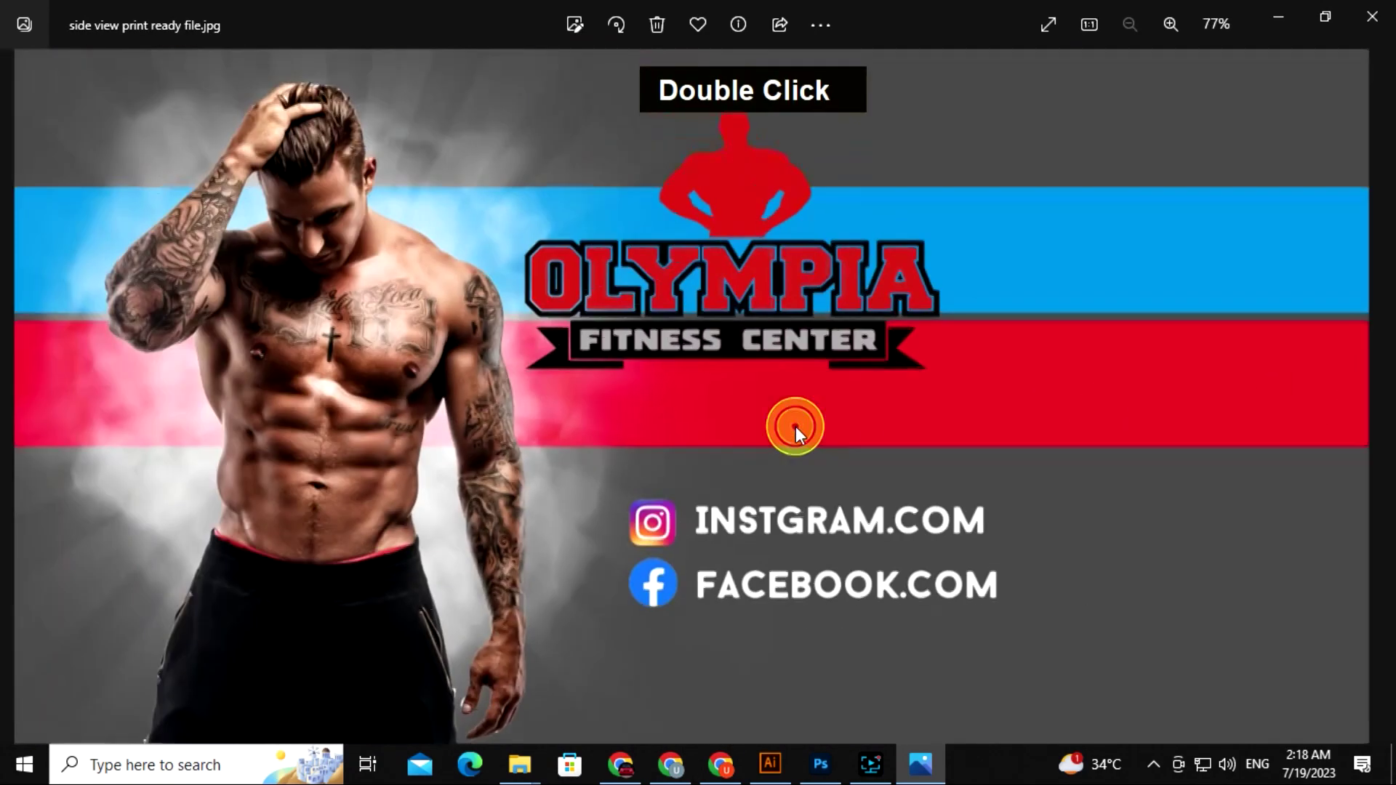
left_click(1372, 18)
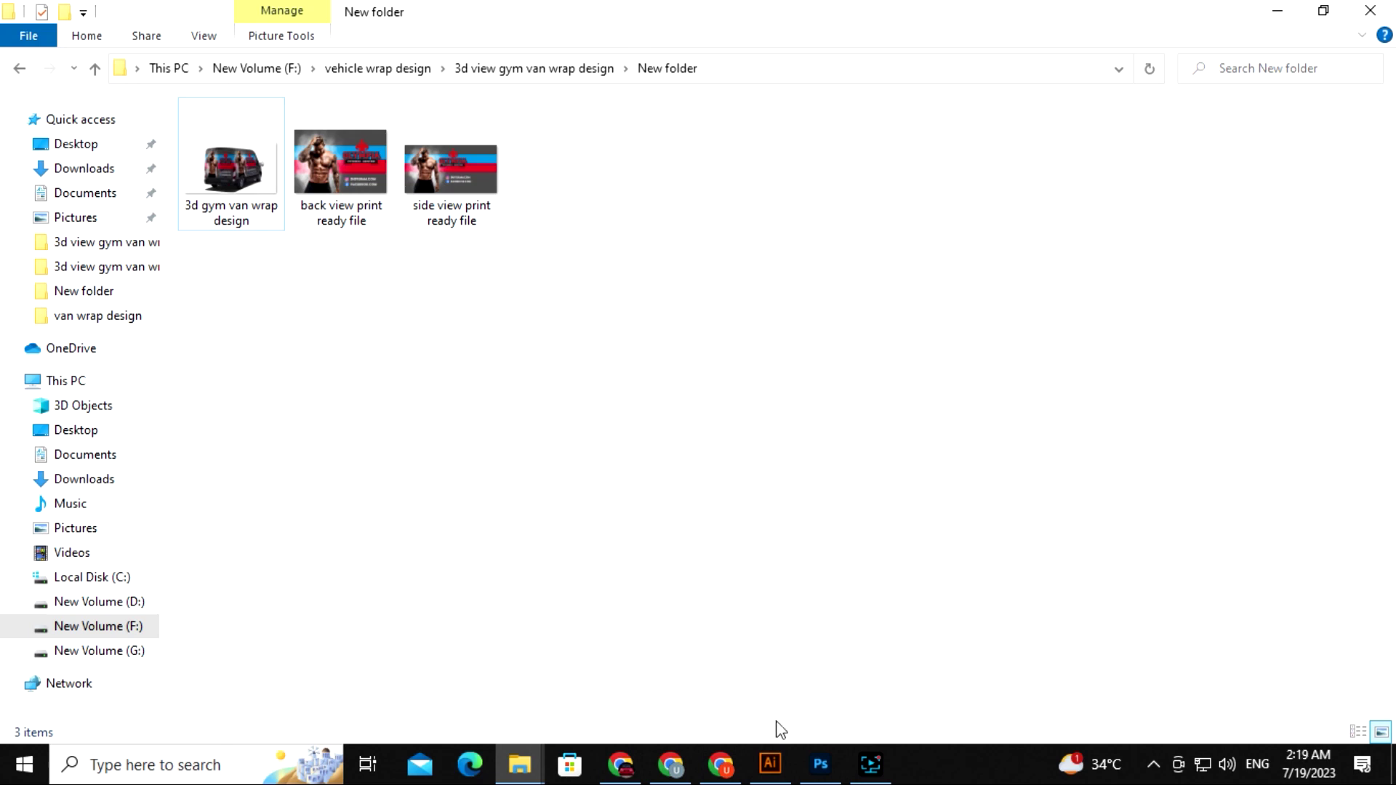
Step: Switch to Illustrator and compare the van side view in editable source file.ai with the side artwork in Vector Smart Object2.ai
left_click(772, 763)
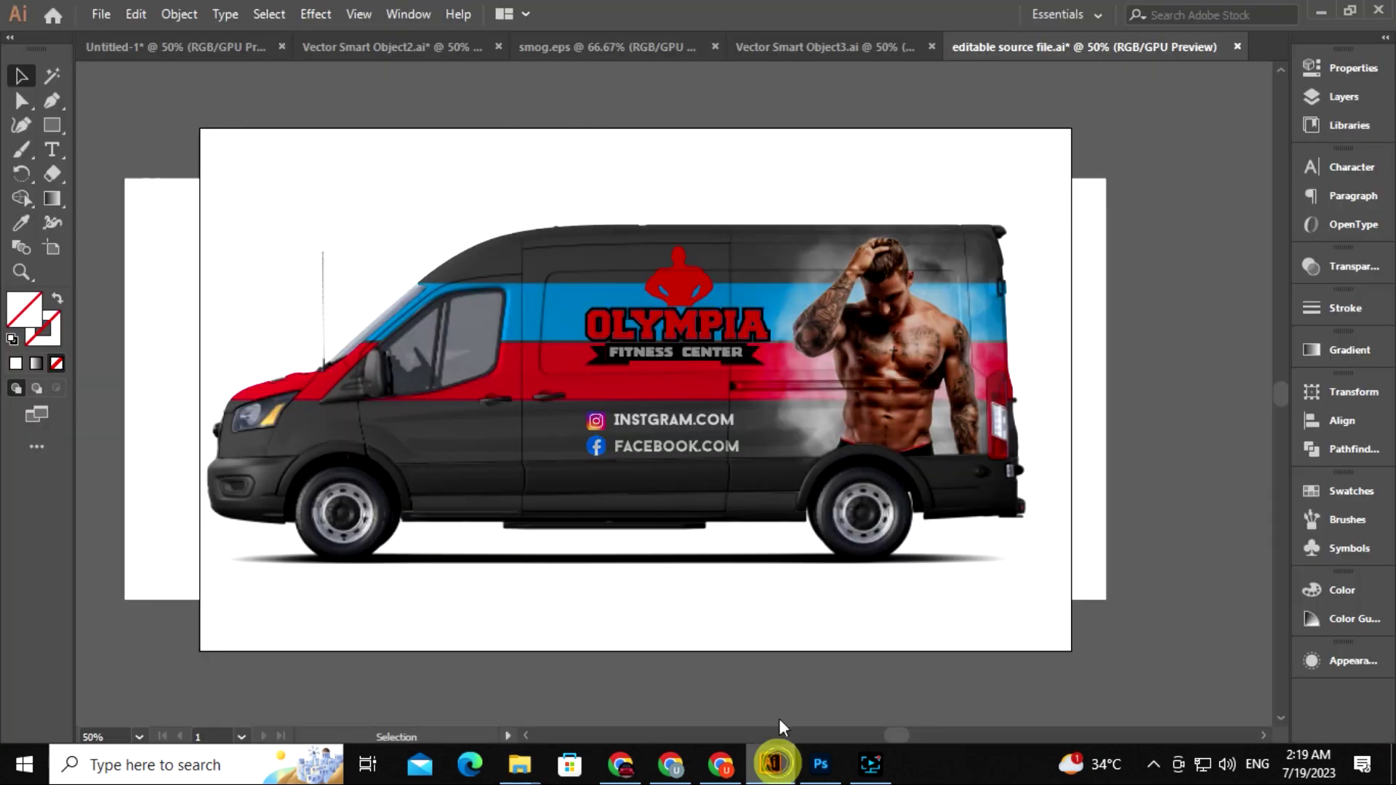
key("ctrl+minus")
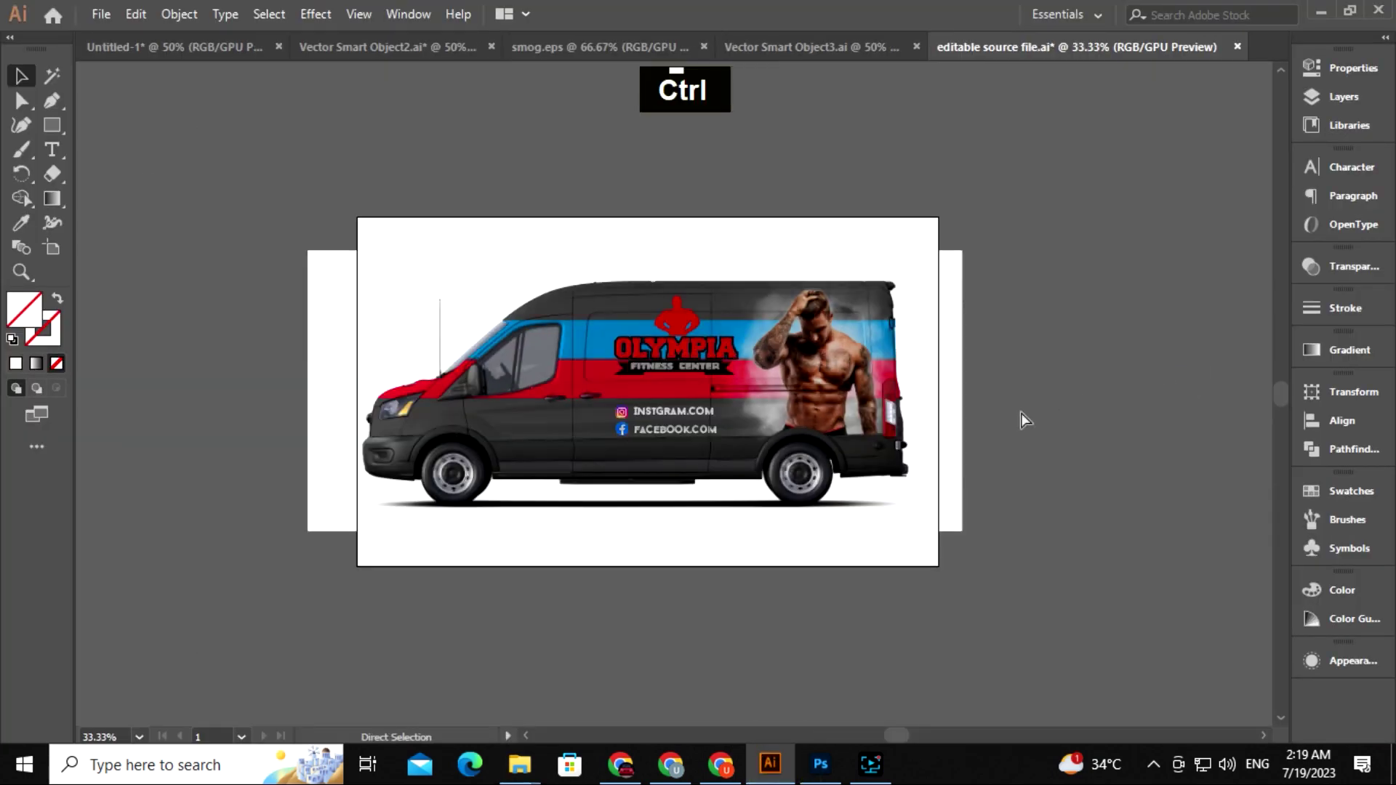
key("ctrl+plus")
mouse_move(979, 540)
left_mouse_down()
mouse_move(960, 526)
mouse_move(1002, 539)
left_mouse_up()
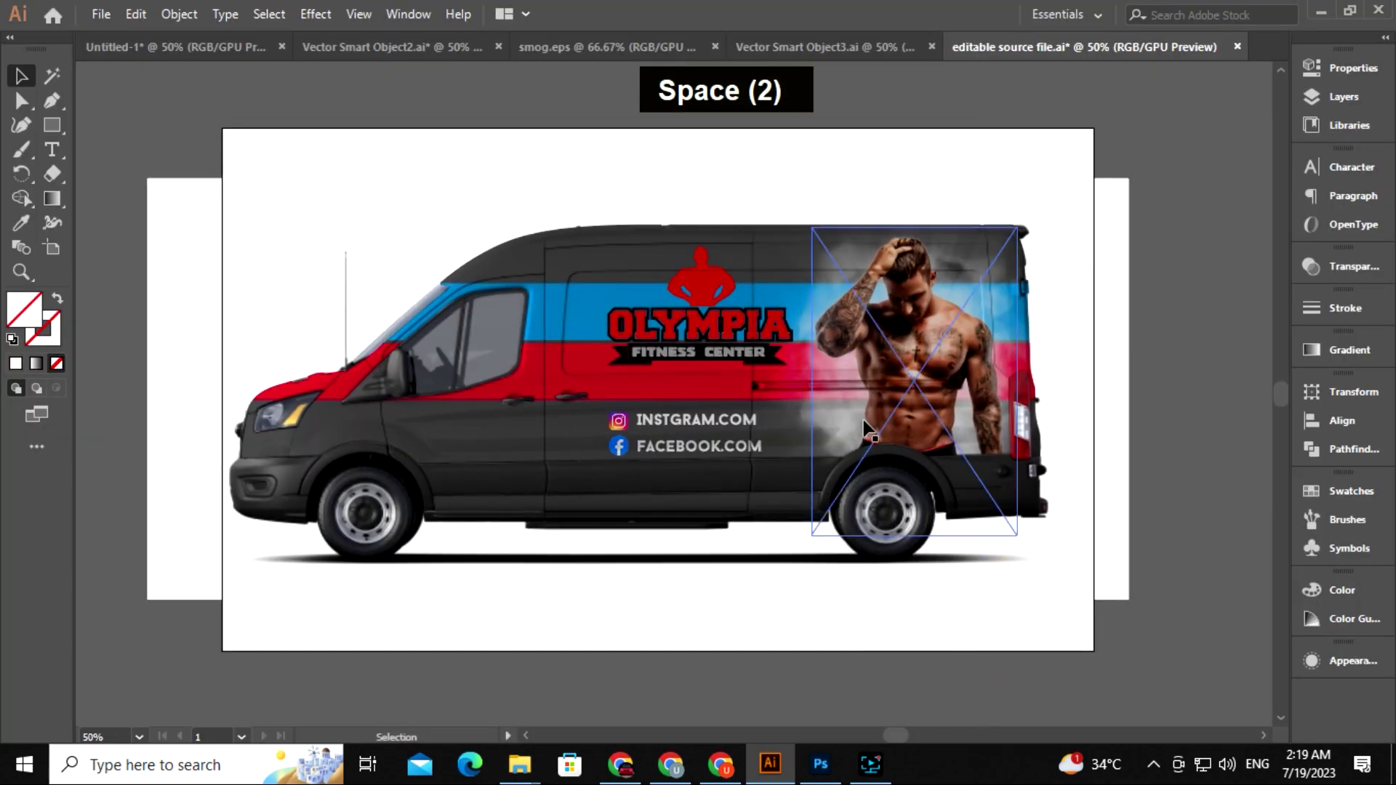
left_click(666, 48)
left_click(439, 47)
left_click(1215, 265)
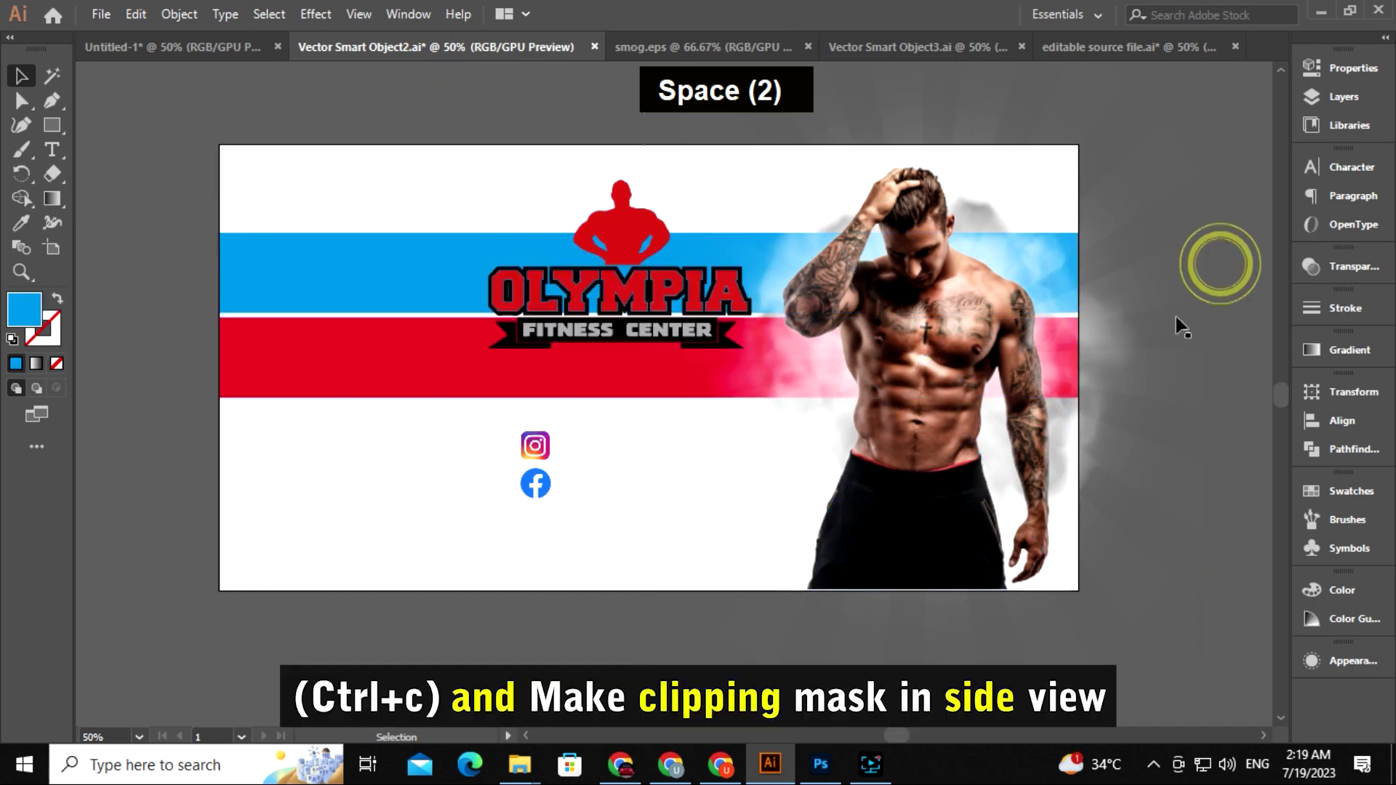
left_click_drag(1215, 265, 1223, 228)
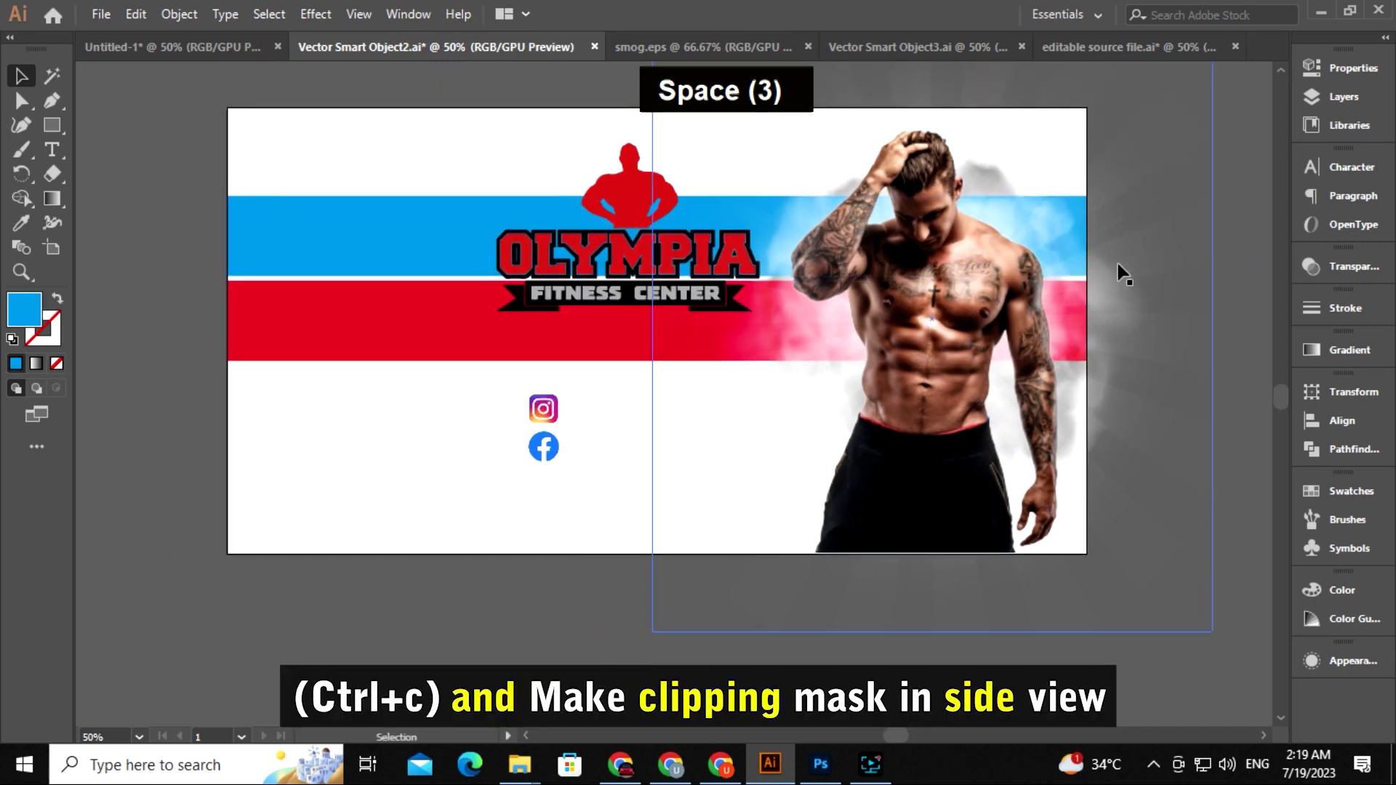
left_click(1093, 45)
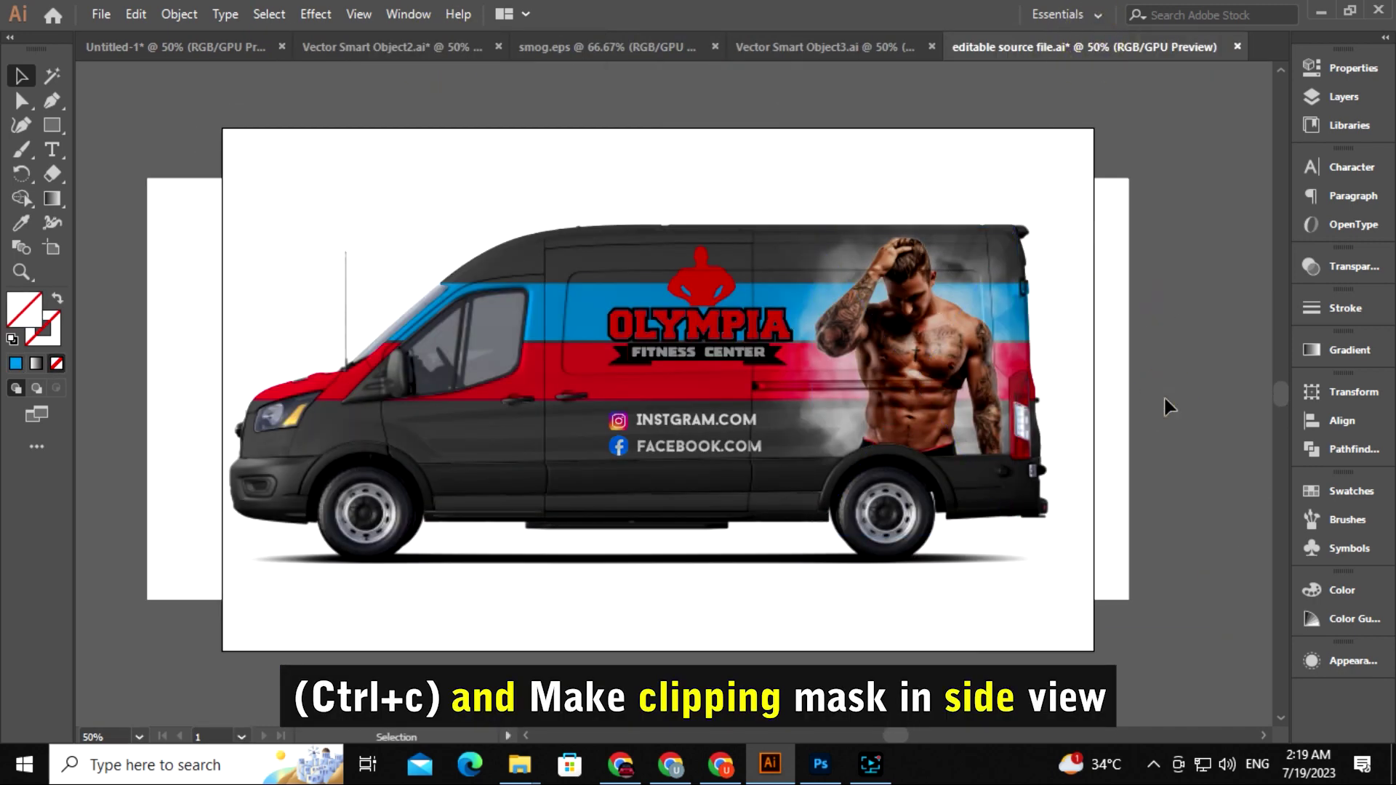